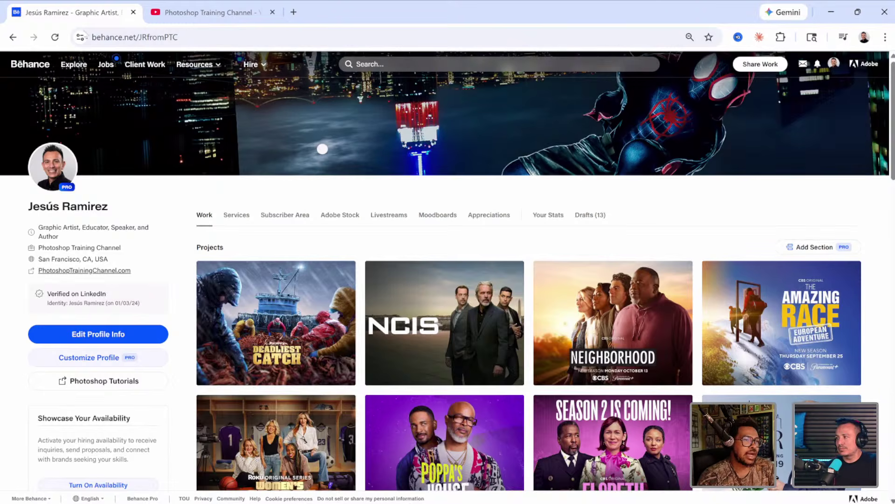
- Switch from the browser to Photoshop and enlarge the view of 01-01-Understanding-Perspective.psd
{"action": "mouse_move", "coordinate": [313, 135]}
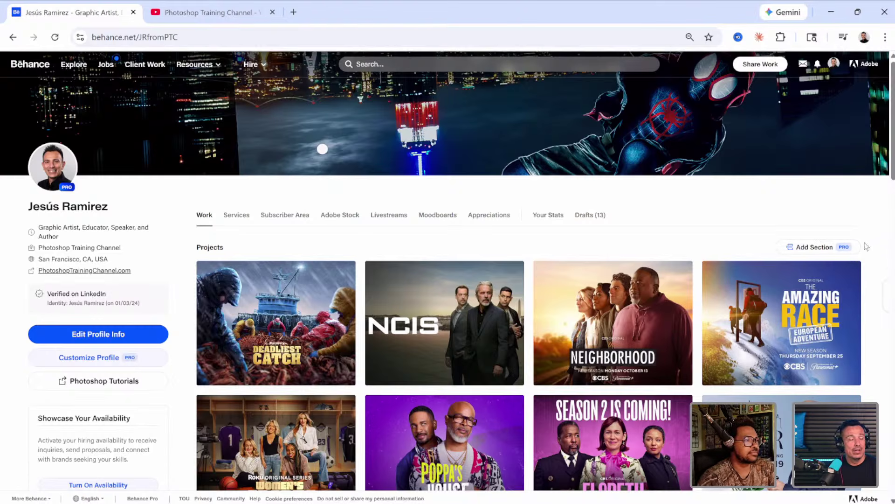
{"action": "left_click", "coordinate": [834, 64]}
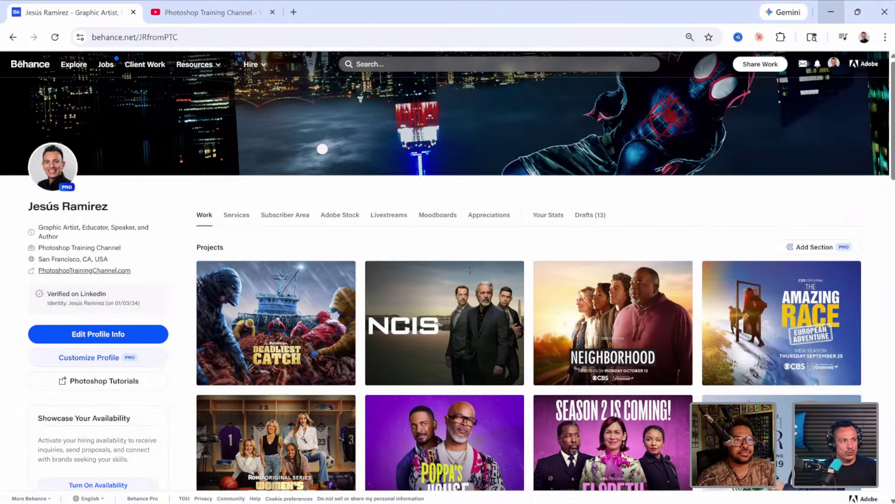
{"action": "left_click", "coordinate": [831, 14]}
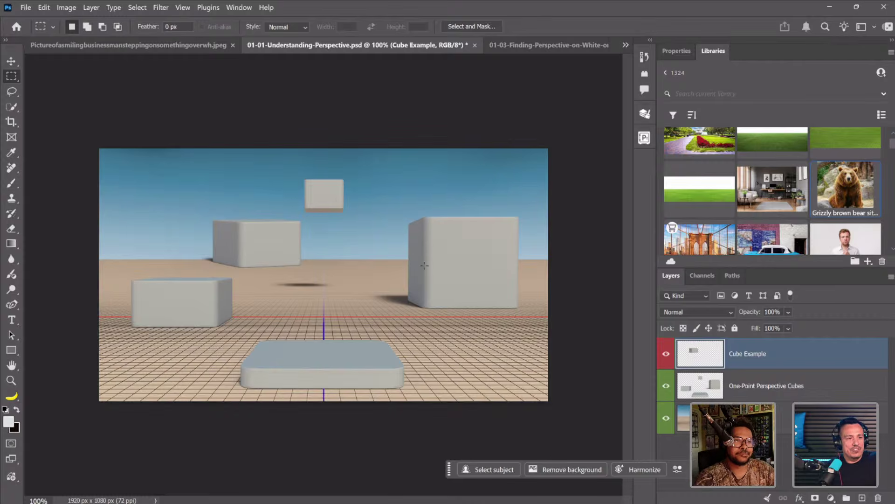
{"action": "left_click", "coordinate": [12, 365]}
{"action": "scroll", "coordinate": [497, 254], "scroll_direction": "up", "scroll_amount": 2}
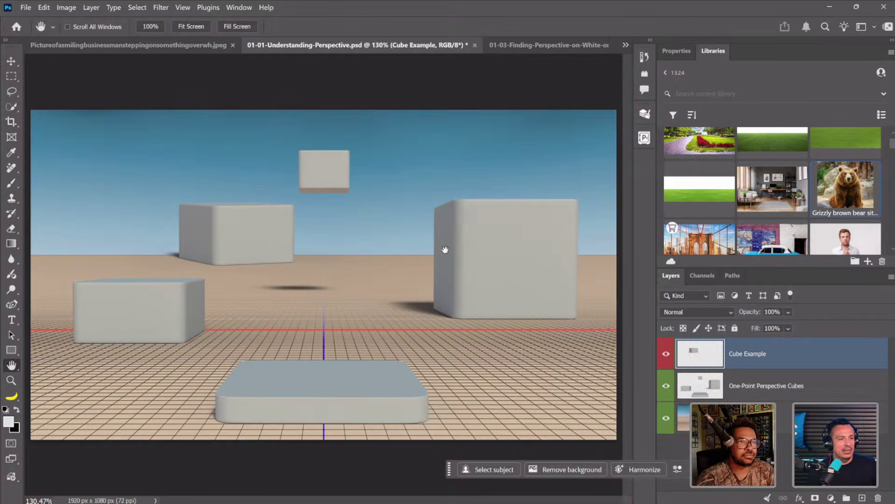
- Hide the Cube Example layer, and hide and reshow the One-Point Perspective Cubes layer to examine the bare grid and horizon
{"action": "left_click", "coordinate": [667, 360]}
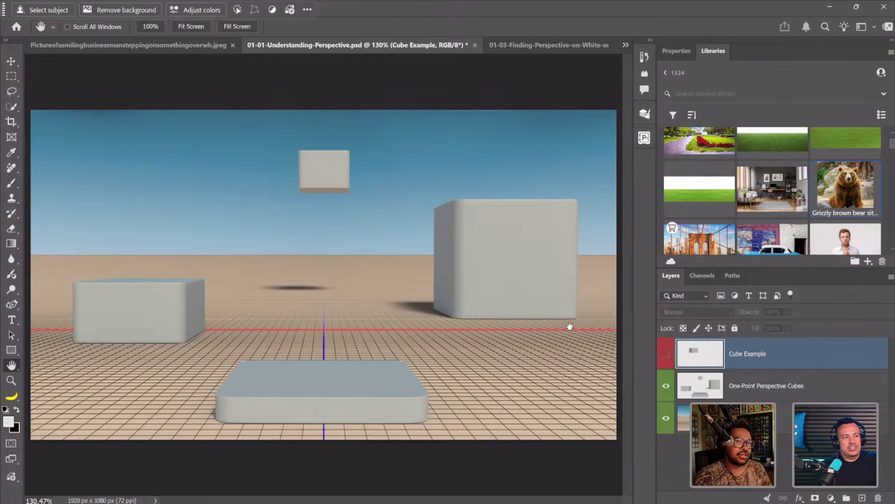
{"action": "left_click", "coordinate": [666, 386]}
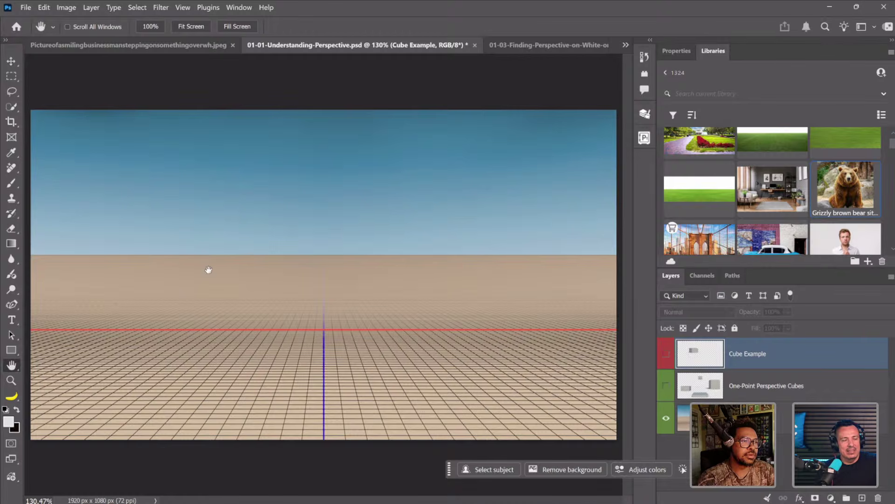
{"action": "left_click", "coordinate": [666, 387]}
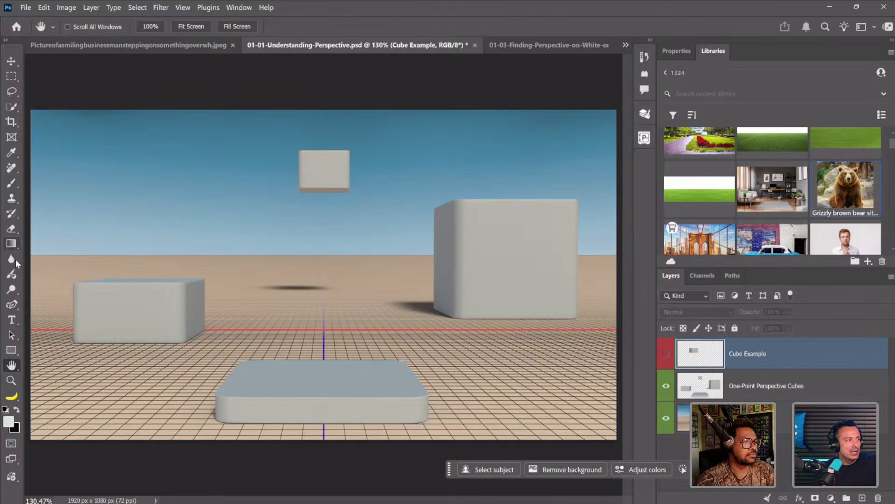
- With the Line tool, extend both receding top edges of the front slab until they cross near the horizon
{"action": "left_click", "coordinate": [13, 350]}
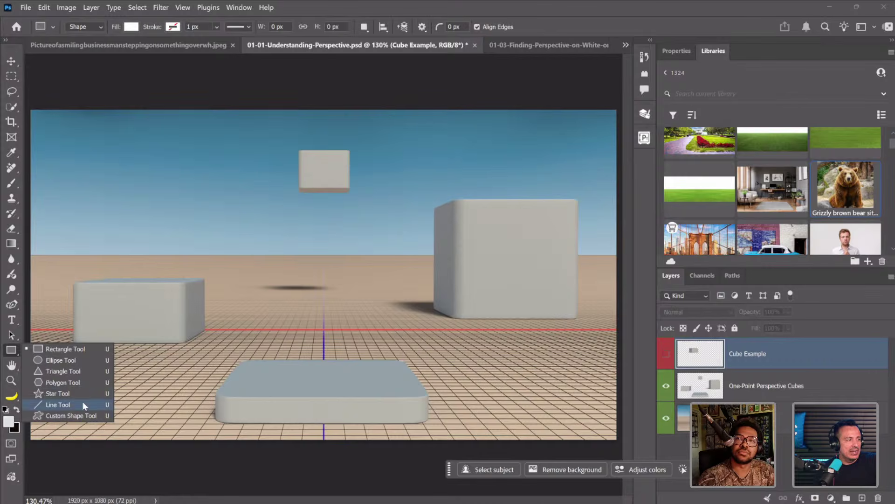
{"action": "left_click", "coordinate": [83, 404]}
{"action": "left_click_drag", "start_coordinate": [217, 394], "coordinate": [344, 220]}
{"action": "mouse_move", "coordinate": [427, 394]}
{"action": "left_mouse_down"}
{"action": "mouse_move", "coordinate": [358, 282]}
{"action": "mouse_move", "coordinate": [317, 246]}
{"action": "left_mouse_up"}
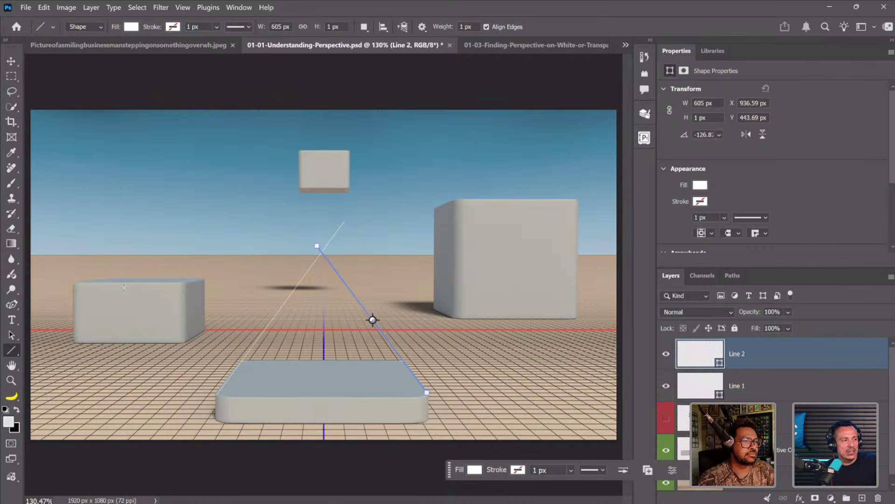
- Draw four more lines through the horizon crossing from the receding edges of the low left cube and the large right cube
{"action": "left_click_drag", "start_coordinate": [73, 283], "coordinate": [347, 248]}
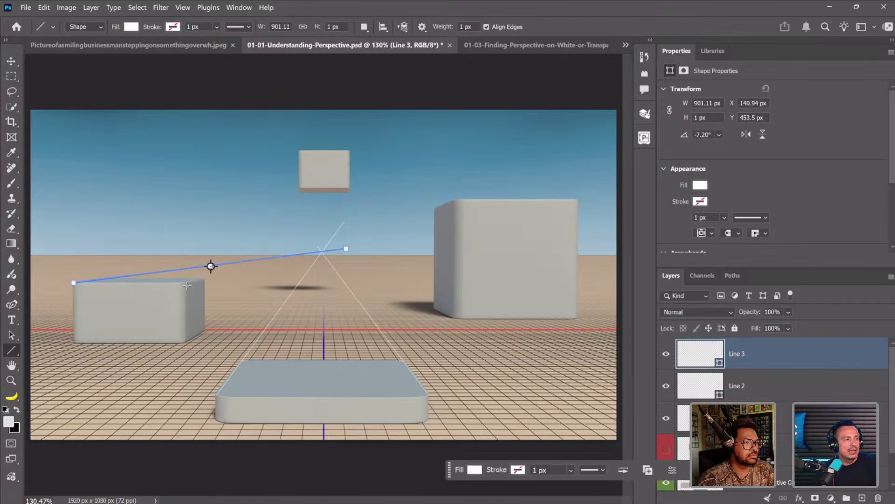
{"action": "mouse_move", "coordinate": [187, 283]}
{"action": "left_mouse_down"}
{"action": "mouse_move", "coordinate": [326, 235]}
{"action": "mouse_move", "coordinate": [368, 237]}
{"action": "left_mouse_up"}
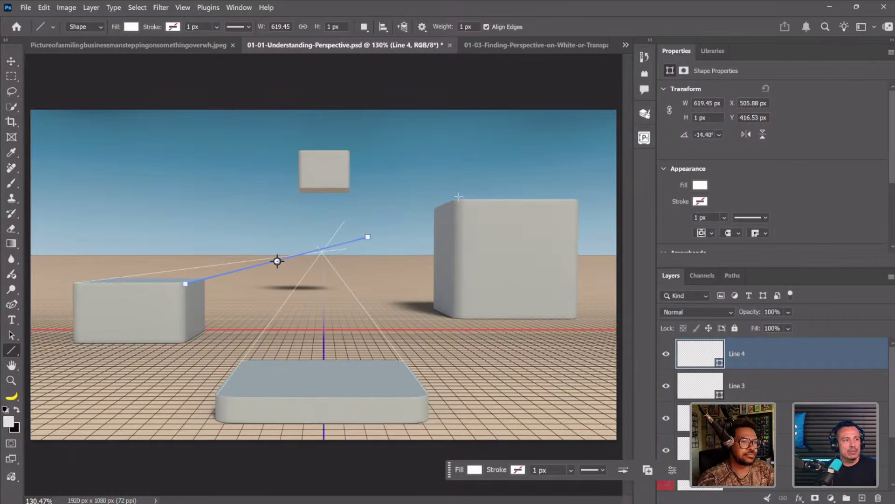
{"action": "mouse_move", "coordinate": [458, 200]}
{"action": "left_mouse_down"}
{"action": "mouse_move", "coordinate": [299, 249]}
{"action": "mouse_move", "coordinate": [292, 265]}
{"action": "left_mouse_up"}
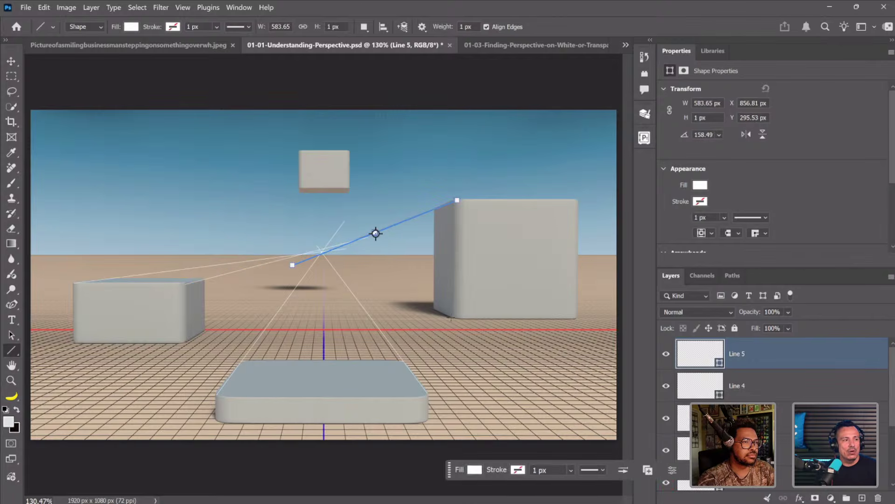
{"action": "left_click_drag", "start_coordinate": [451, 317], "coordinate": [249, 219]}
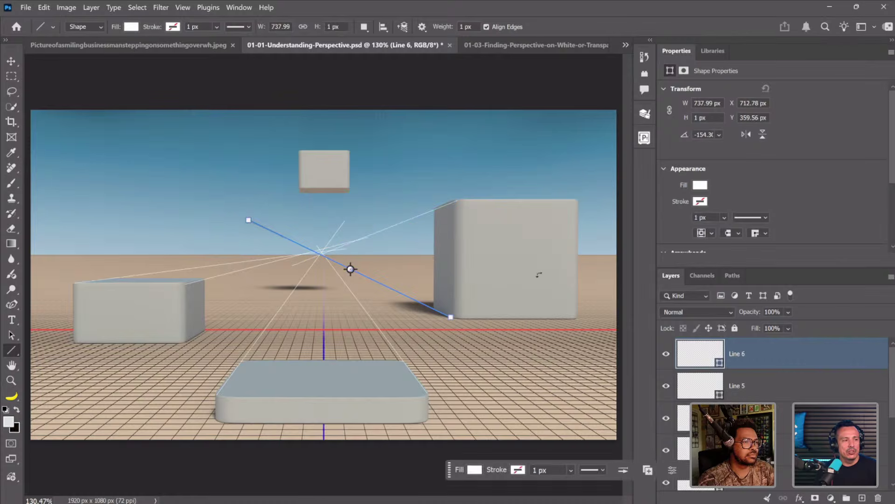
- Delete all six perspective line layers
{"action": "scroll", "coordinate": [737, 377], "scroll_direction": "down", "scroll_amount": 2}
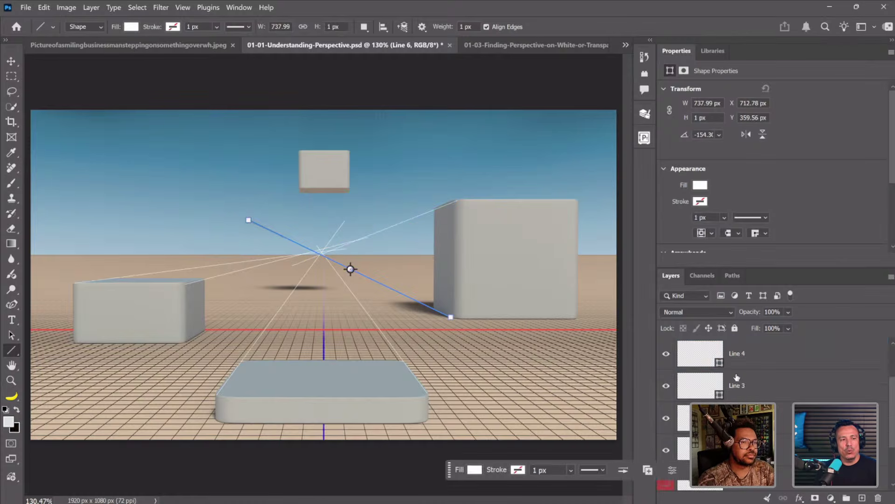
{"action": "scroll", "coordinate": [737, 377], "scroll_direction": "down", "scroll_amount": 1}
{"action": "left_click", "coordinate": [737, 418], "text": "shift"}
{"action": "key", "text": "Delete"}
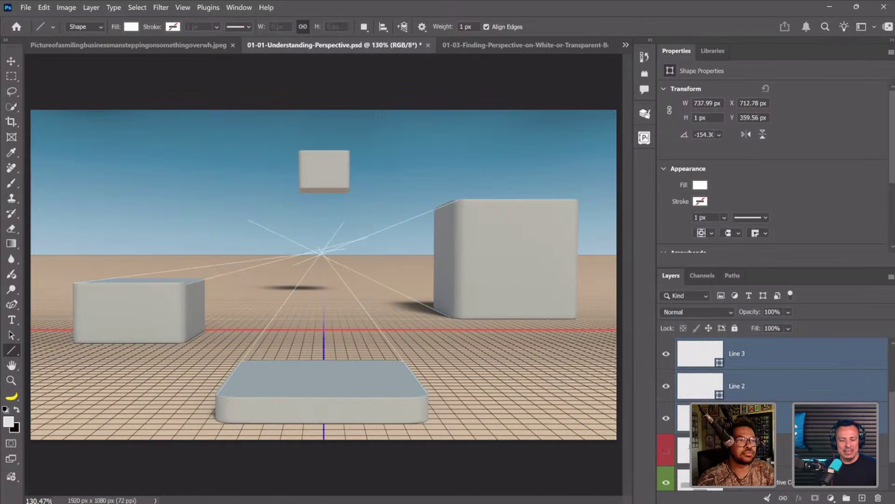
- Show the Cube Example layer and move its cube to about X 319 px, Y 336 px, onto the horizon
{"action": "left_click", "coordinate": [665, 354]}
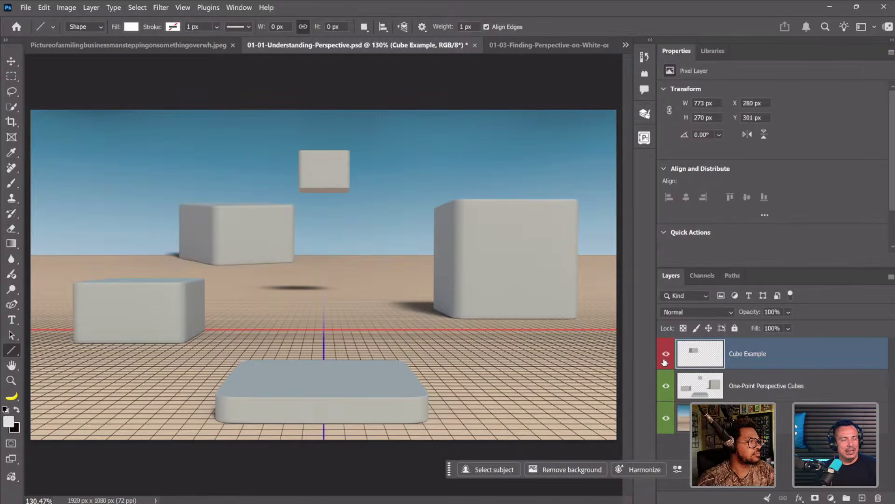
{"action": "left_click", "coordinate": [12, 61]}
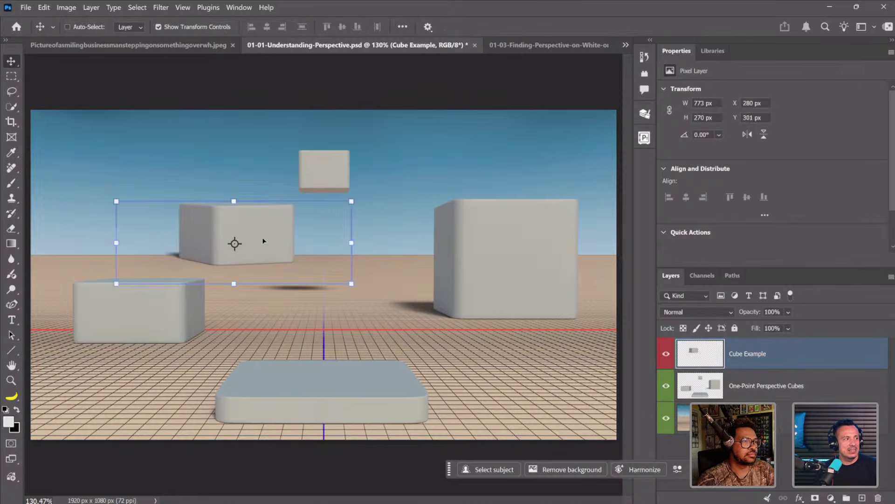
{"action": "left_click_drag", "start_coordinate": [254, 228], "coordinate": [266, 238]}
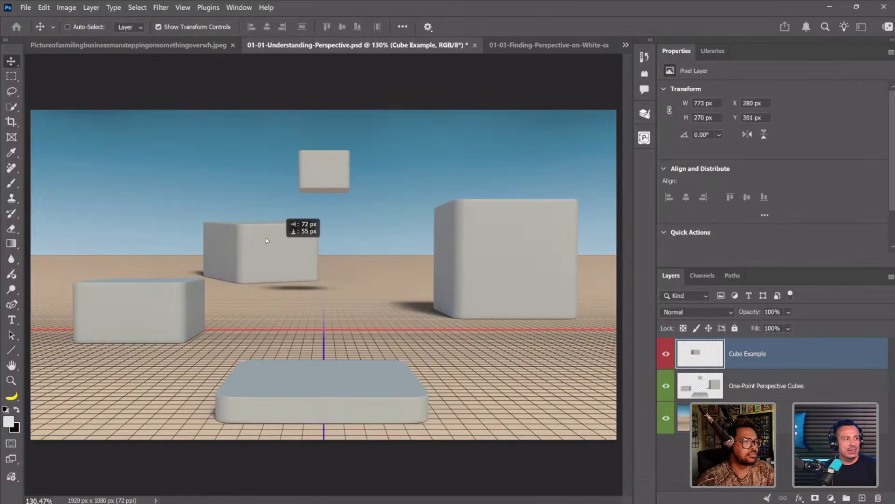
{"action": "left_click", "coordinate": [11, 76]}
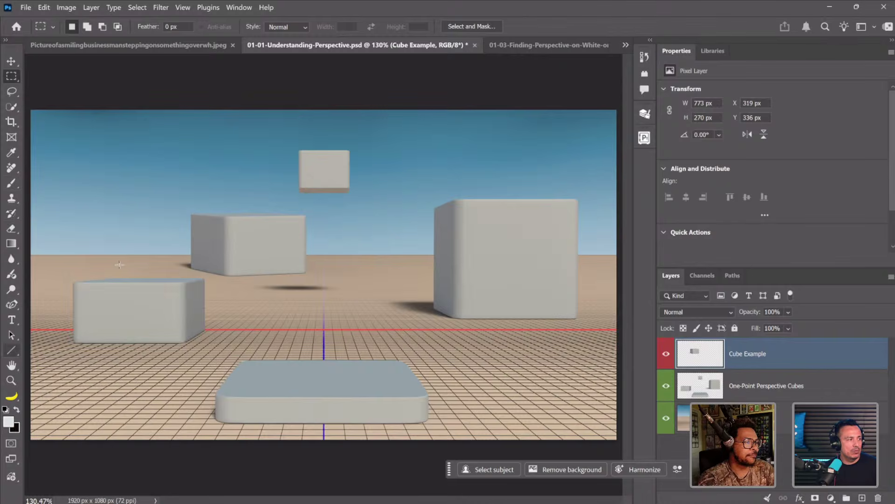
- Draw two lines from the Cube Example's near vertical edge, along its bottom and top side edges, to beyond the canvas's left side
{"action": "scroll", "coordinate": [95, 221], "scroll_direction": "down", "scroll_amount": 3}
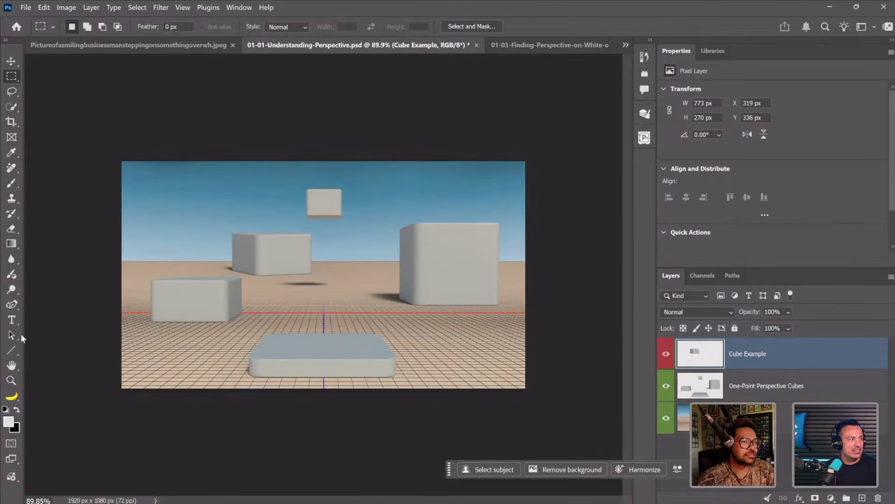
{"action": "left_click", "coordinate": [11, 349]}
{"action": "mouse_move", "coordinate": [254, 275]}
{"action": "left_mouse_down"}
{"action": "mouse_move", "coordinate": [7, 158]}
{"action": "mouse_move", "coordinate": [7, 217]}
{"action": "left_mouse_up"}
{"action": "left_click_drag", "start_coordinate": [255, 235], "coordinate": [21, 223]}
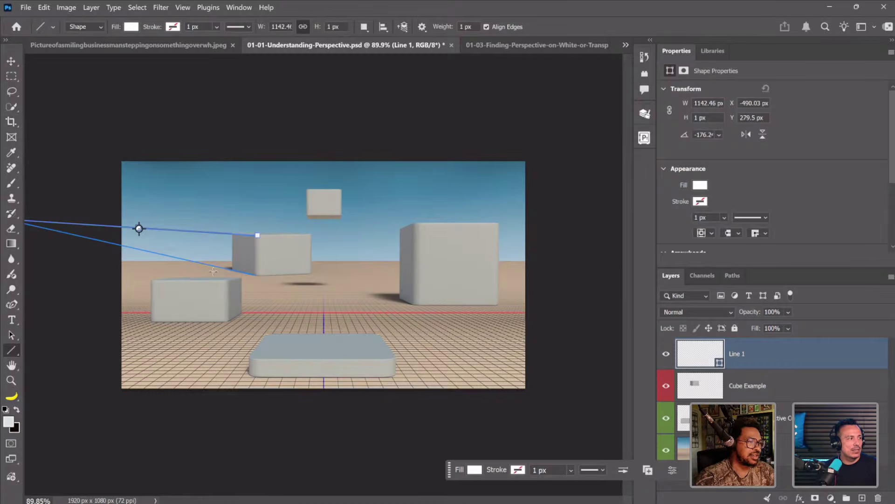
- Hide the Line 1 layer and move the Cube Example cube to about X 635 px, Y 540 px, just above the front slab
{"action": "left_click", "coordinate": [666, 354]}
{"action": "left_click", "coordinate": [11, 60]}
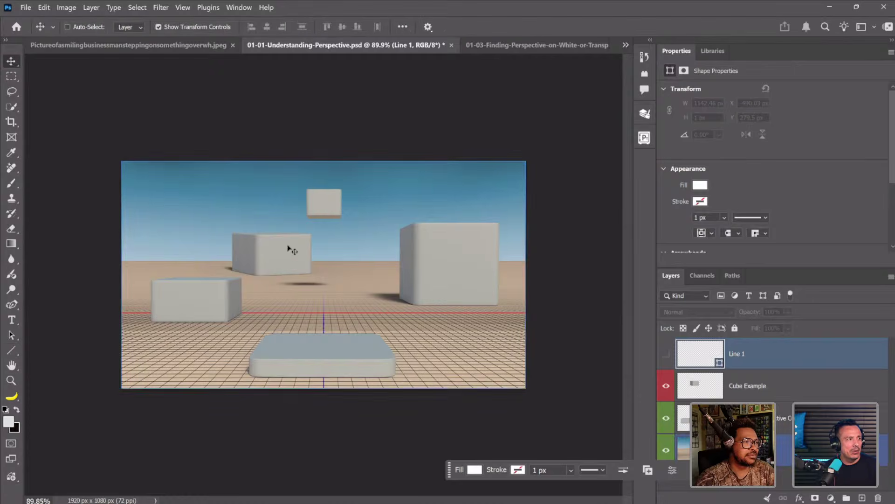
{"action": "left_click", "coordinate": [290, 249], "text": "ctrl+shift"}
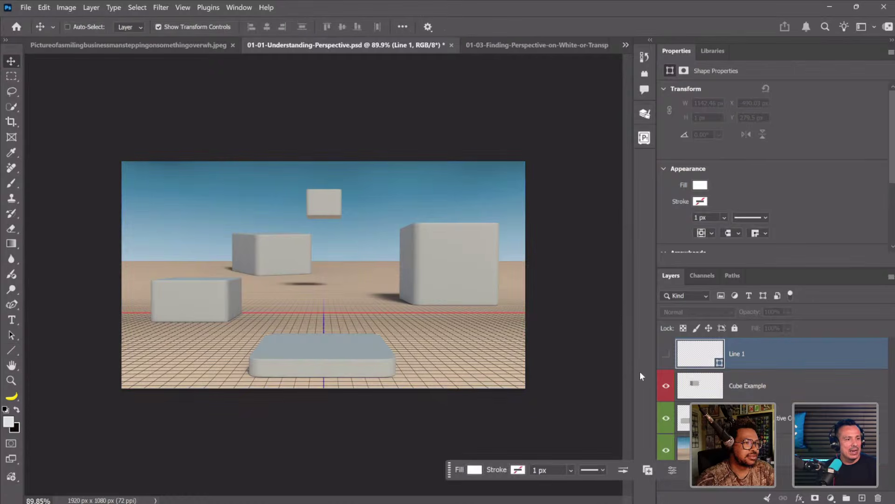
{"action": "left_click", "coordinate": [292, 271], "text": "ctrl"}
{"action": "left_click_drag", "start_coordinate": [292, 272], "coordinate": [358, 311]}
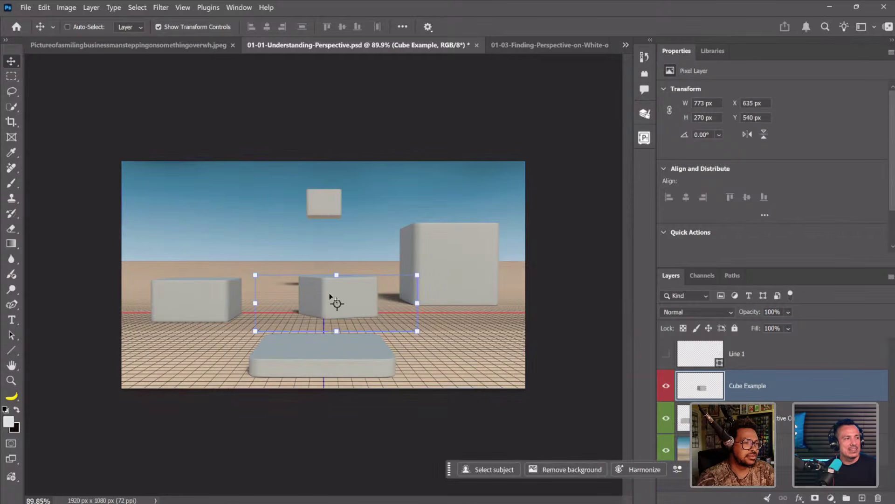
- Erase the shadow strip to the left of the Cube Example cube using a rectangular selection about 233 by 485 px
{"action": "left_click", "coordinate": [11, 76]}
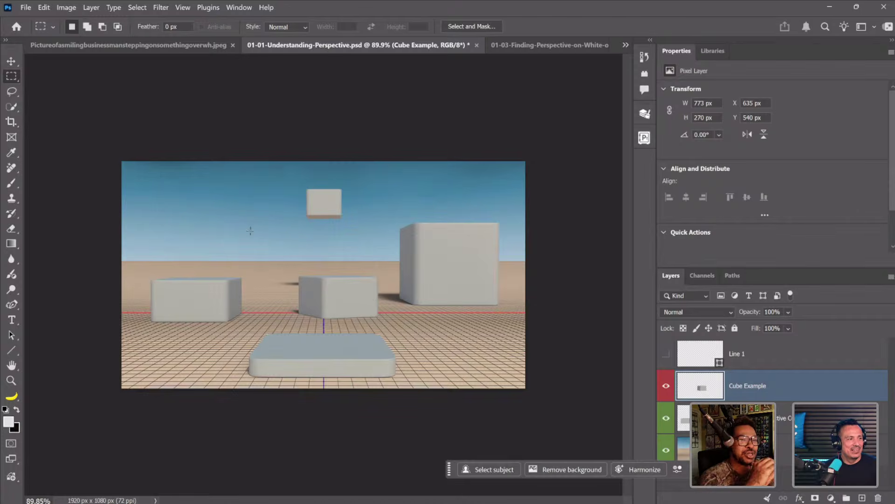
{"action": "left_click_drag", "start_coordinate": [251, 230], "coordinate": [299, 331]}
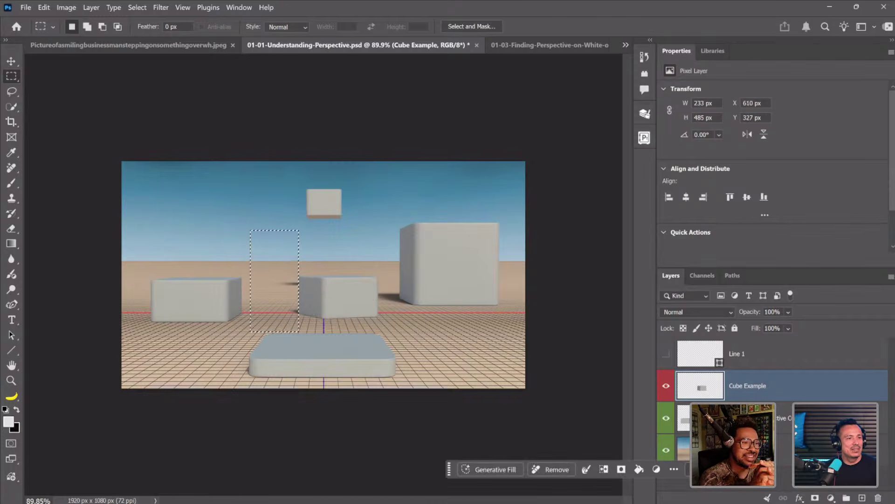
{"action": "left_click", "coordinate": [285, 282]}
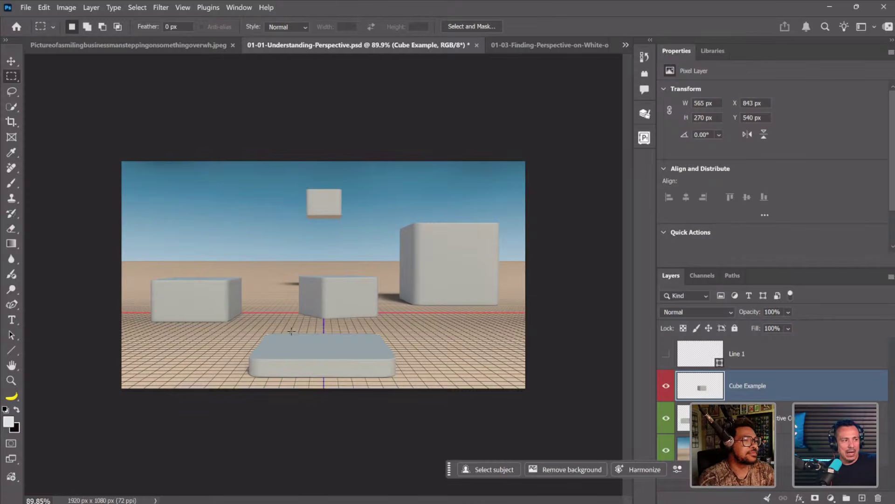
{"action": "key", "text": "ctrl+t"}
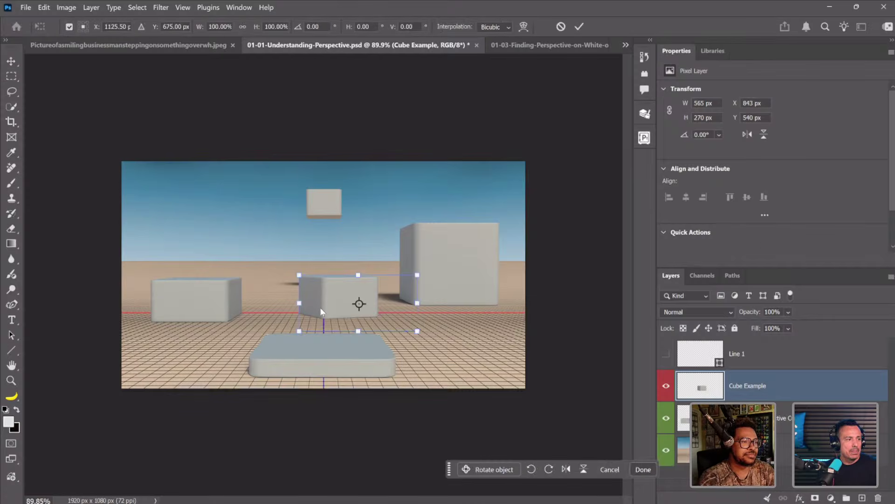
{"action": "right_click", "coordinate": [320, 308]}
{"action": "key", "text": "Escape"}
{"action": "left_click", "coordinate": [15, 74]}
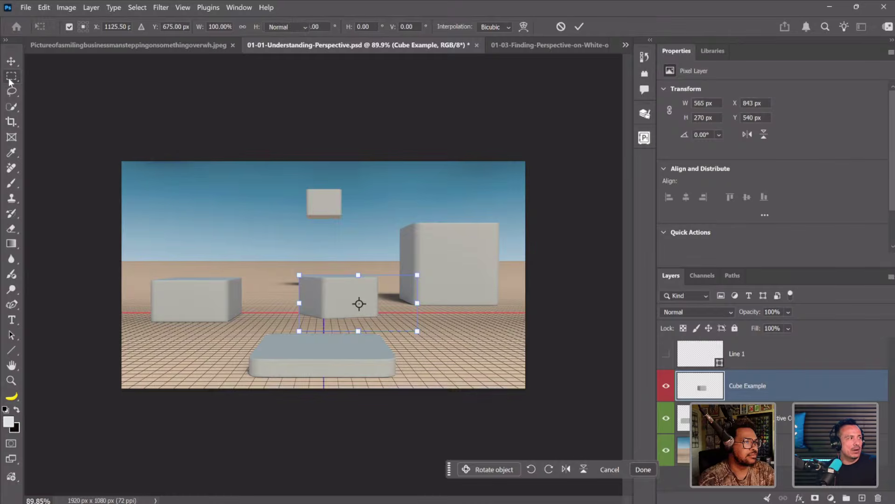
{"action": "left_click_drag", "start_coordinate": [440, 374], "coordinate": [294, 319]}
{"action": "left_click", "coordinate": [265, 294]}
- Outline the Cube Example cube with the Polygonal Lasso, making a selection about 374 by 216 px
{"action": "left_click_drag", "start_coordinate": [10, 92], "coordinate": [46, 113]}
{"action": "left_click", "coordinate": [298, 278]}
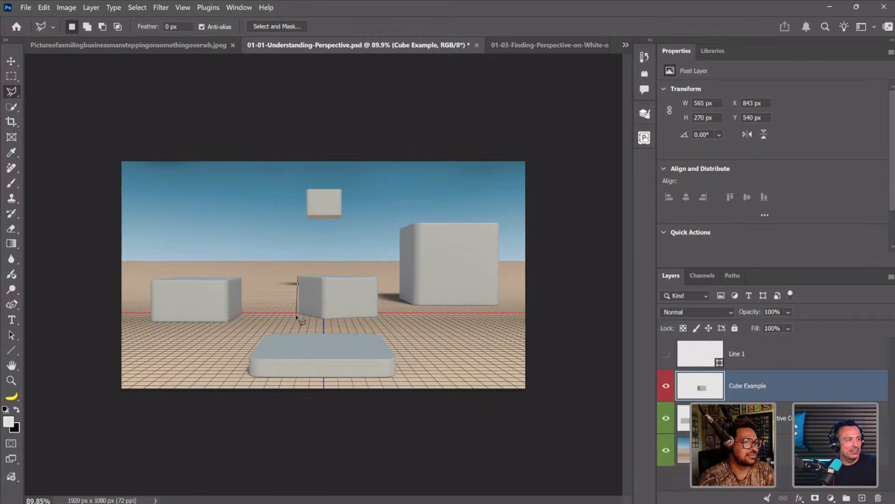
{"action": "left_click", "coordinate": [298, 314]}
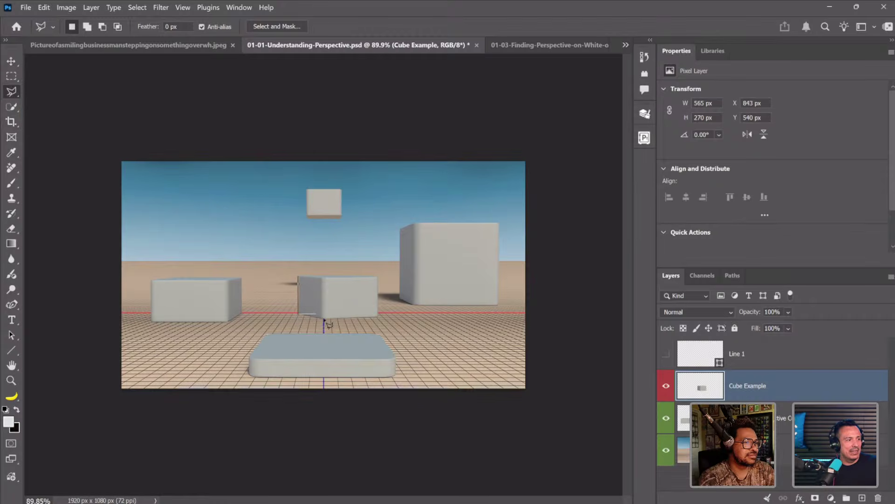
{"action": "left_click", "coordinate": [378, 318]}
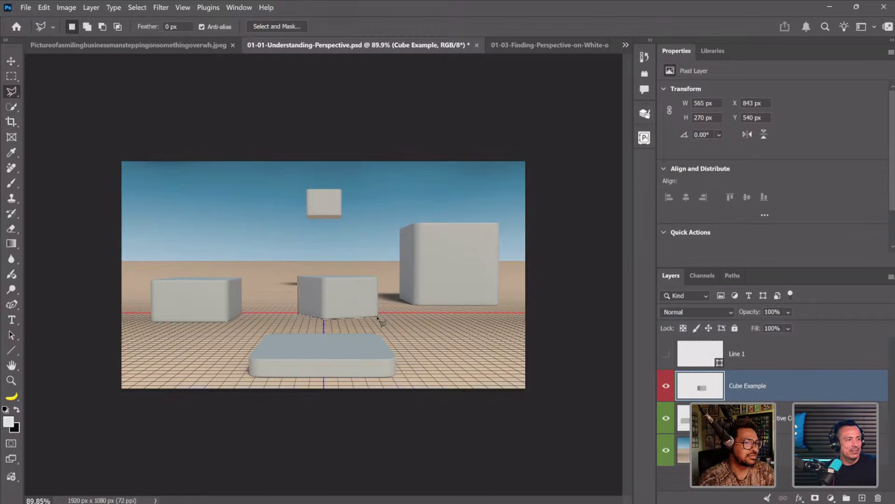
{"action": "left_click", "coordinate": [377, 276]}
{"action": "left_click", "coordinate": [298, 277]}
- Invert the selection so it covers everything except the Cube Example cube
{"action": "right_click", "coordinate": [343, 297]}
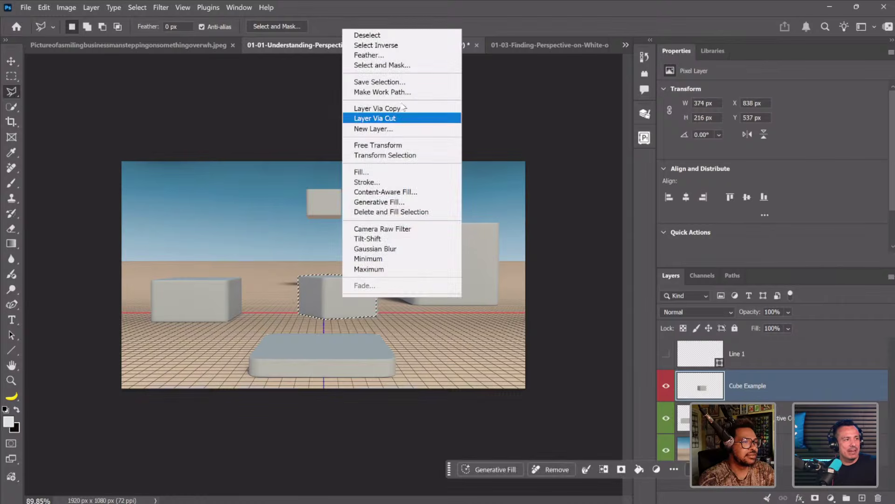
{"action": "left_click", "coordinate": [292, 334]}
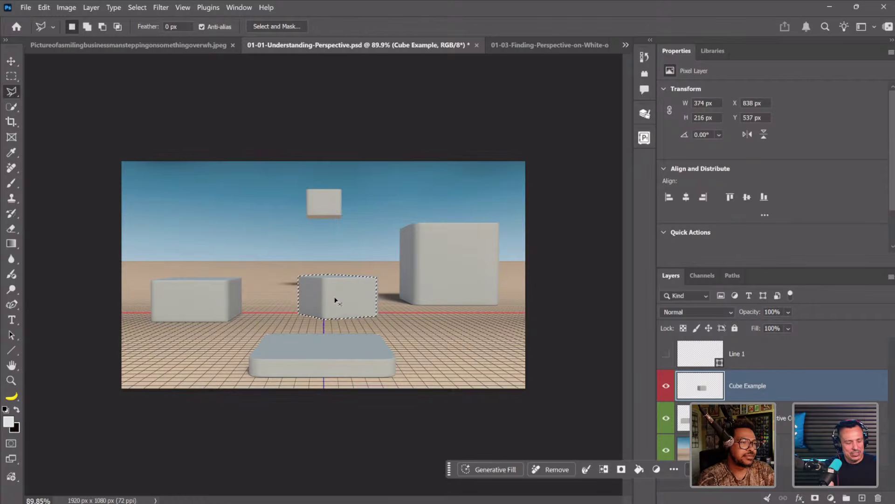
{"action": "key", "text": "ctrl+shift+i"}
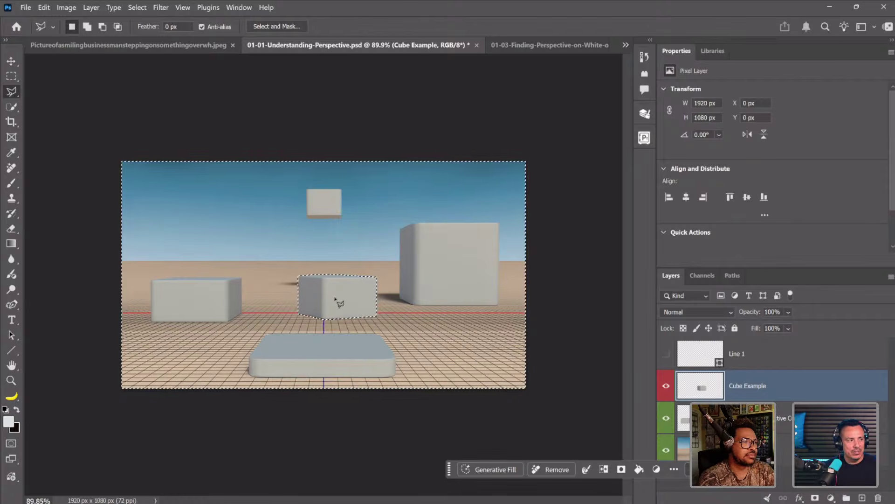
- Drop the selection and start Rotate Object on the Cube Example cube
{"action": "key", "text": "ctrl+d"}
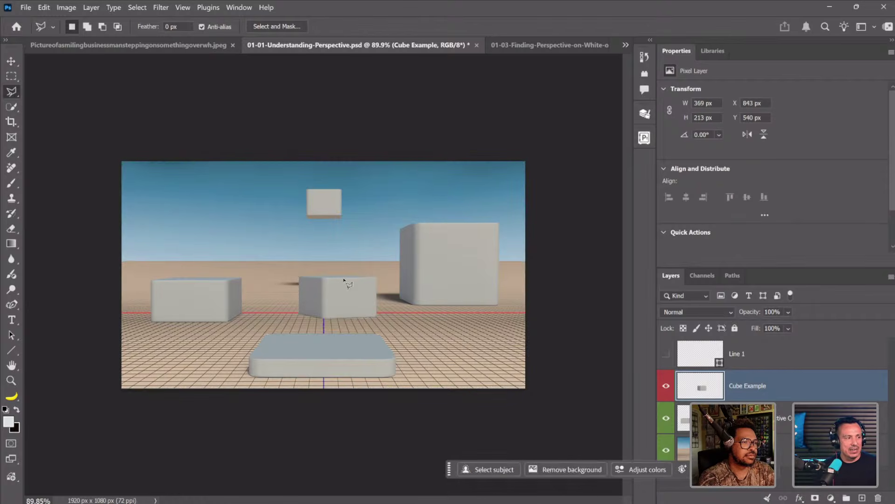
{"action": "key", "text": "ctrl+t"}
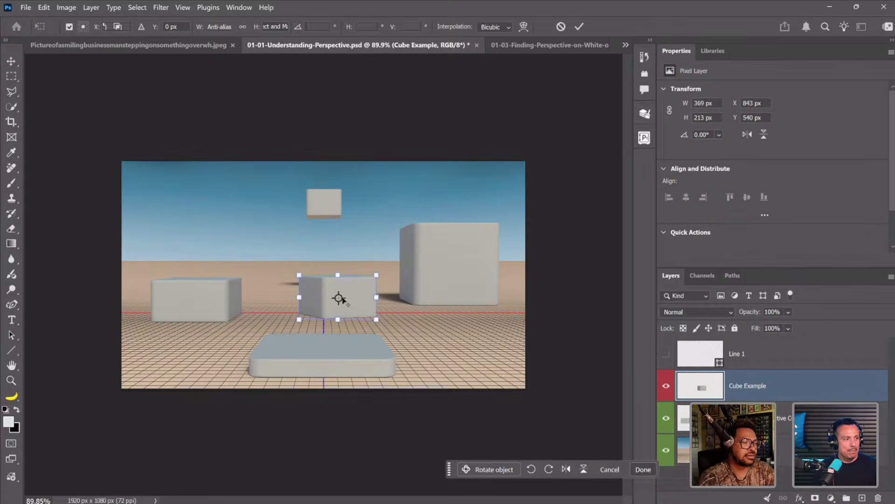
{"action": "right_click", "coordinate": [337, 301]}
{"action": "left_click", "coordinate": [328, 304]}
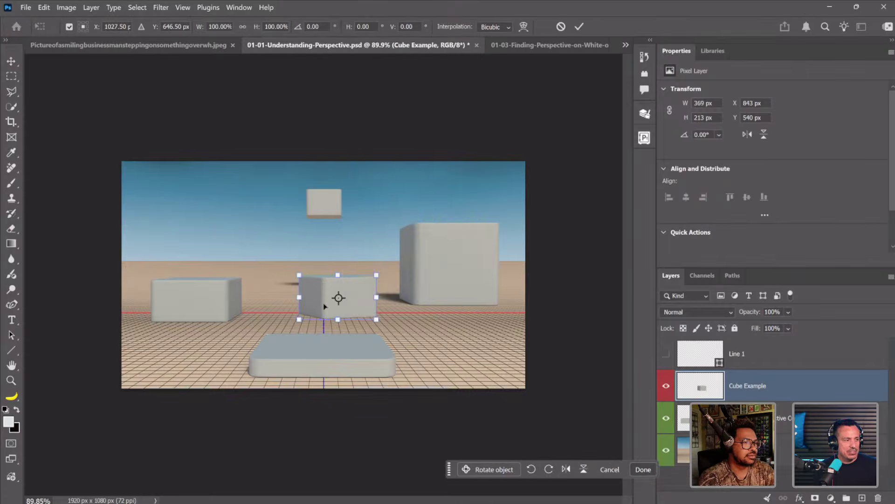
{"action": "right_click", "coordinate": [325, 306]}
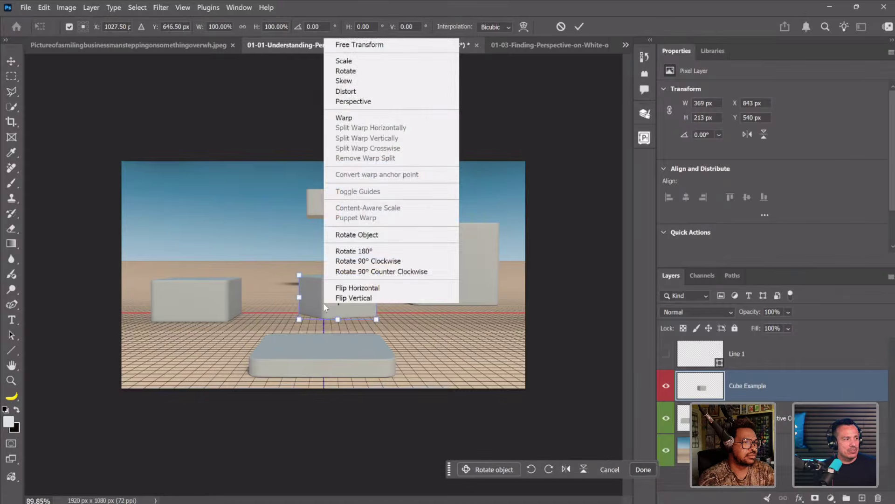
{"action": "left_click", "coordinate": [343, 235]}
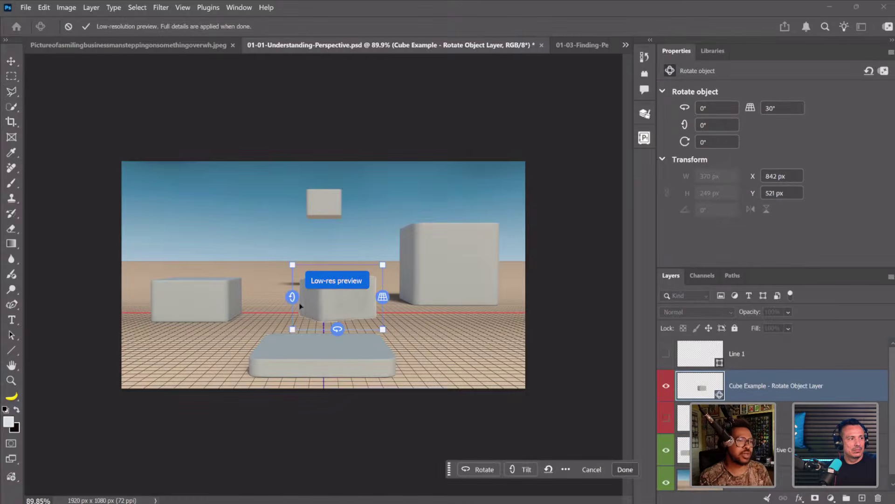
- Rotate the cube to about -2.5° with -1.5° tilt and 0.2° roll, place it near X 517 px, Y 305 px, and hide its layer
{"action": "left_click_drag", "start_coordinate": [298, 304], "coordinate": [262, 286]}
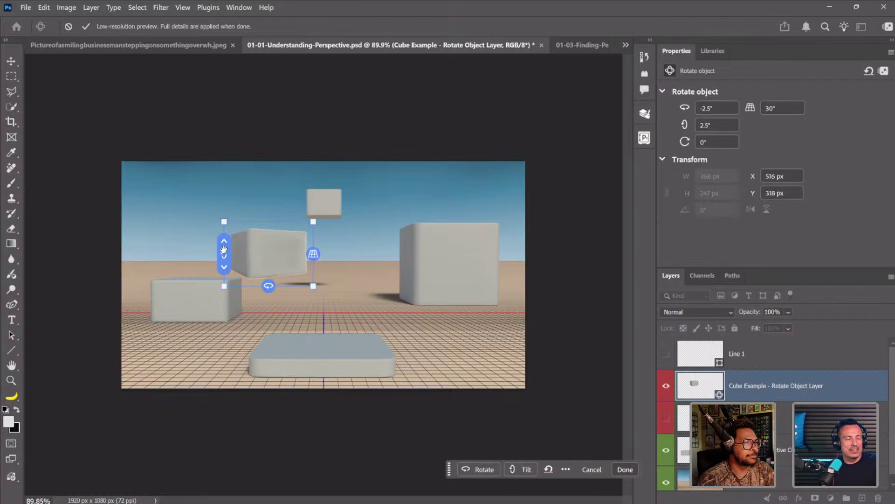
{"action": "left_click_drag", "start_coordinate": [224, 254], "coordinate": [225, 253]}
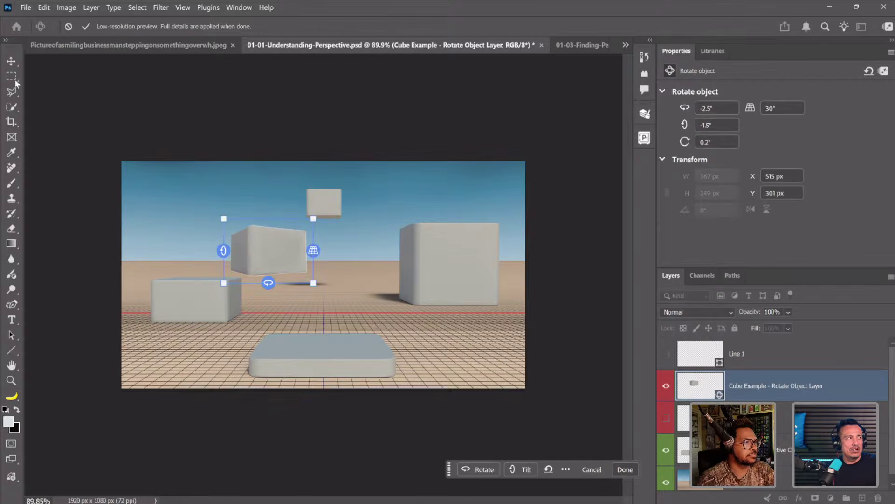
{"action": "key", "text": "Return"}
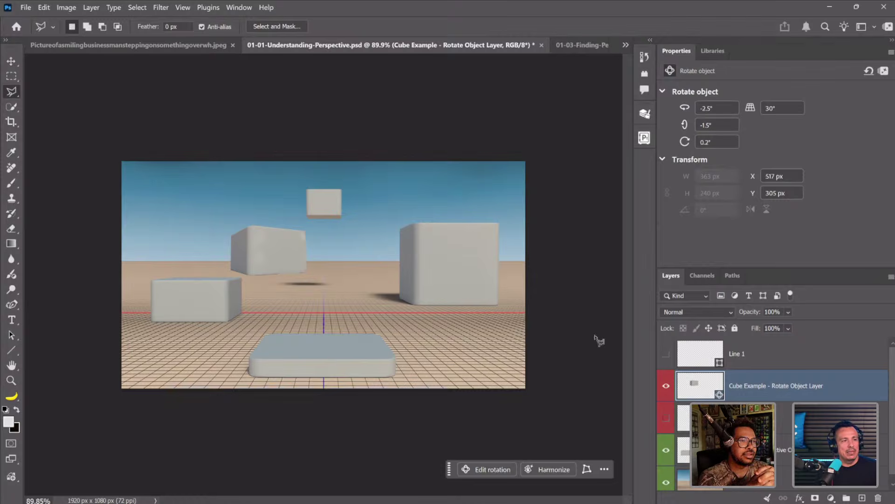
{"action": "left_click", "coordinate": [668, 385]}
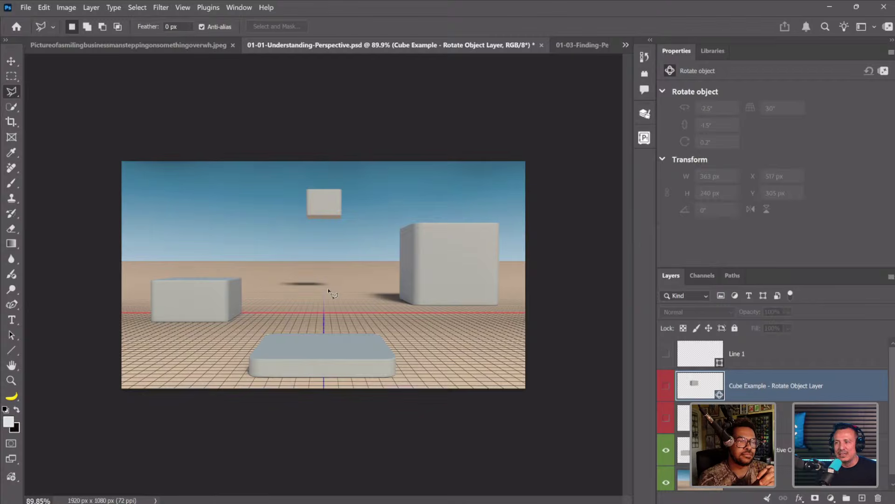
- In 01-03-Finding-Perspective-on-White-or-Transparent-Backgrounds.psd, move the Car layer to about X 0 px, Y 307 px
{"action": "left_click", "coordinate": [575, 45]}
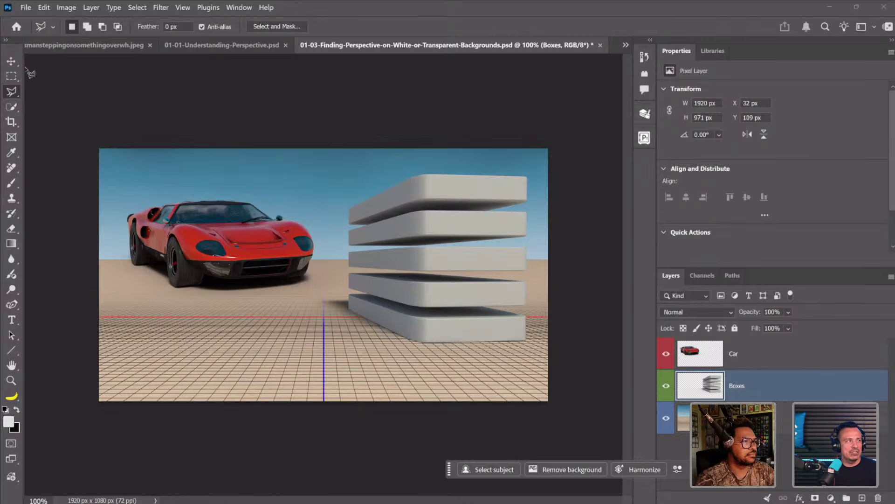
{"action": "left_click", "coordinate": [11, 61]}
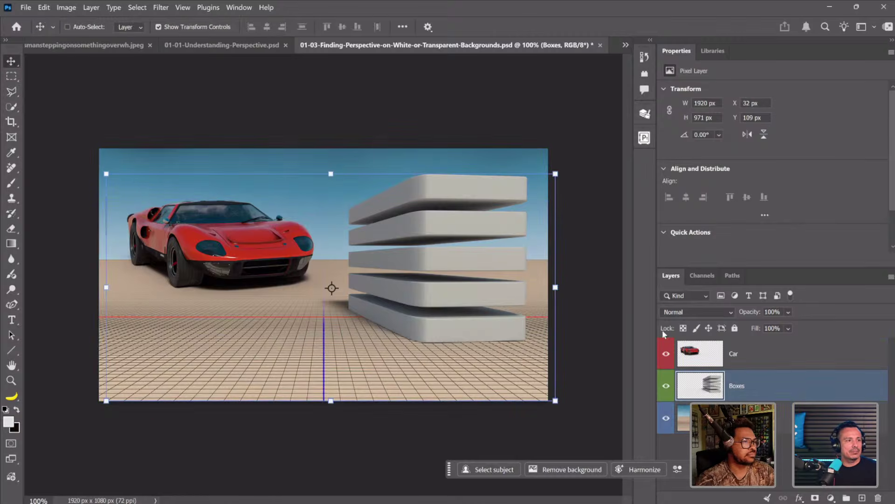
{"action": "left_click", "coordinate": [715, 361]}
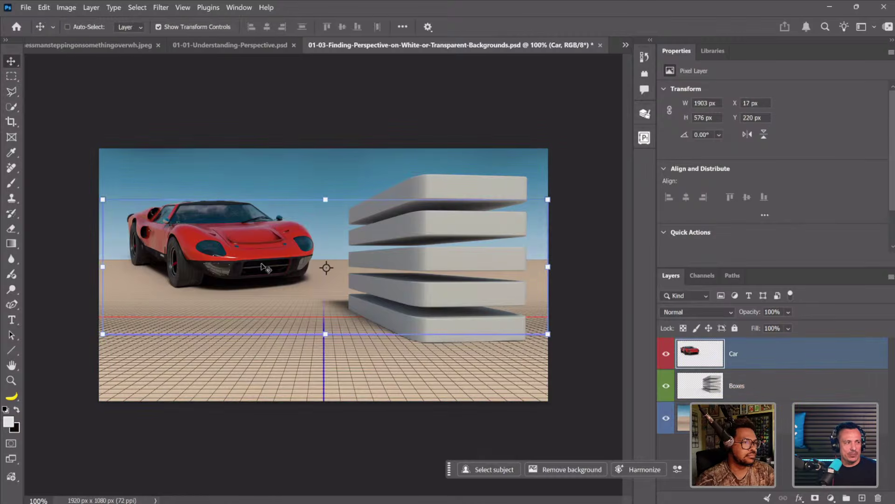
{"action": "left_click_drag", "start_coordinate": [256, 257], "coordinate": [247, 403]}
- Compare the Car and Boxes layers against the perspective grid by toggling their visibility, ending with both shown
{"action": "left_click", "coordinate": [666, 353]}
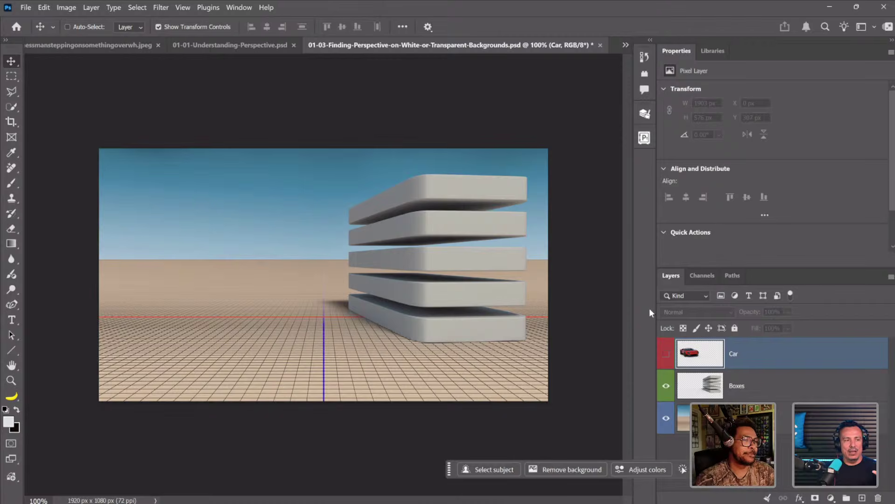
{"action": "left_click", "coordinate": [667, 354]}
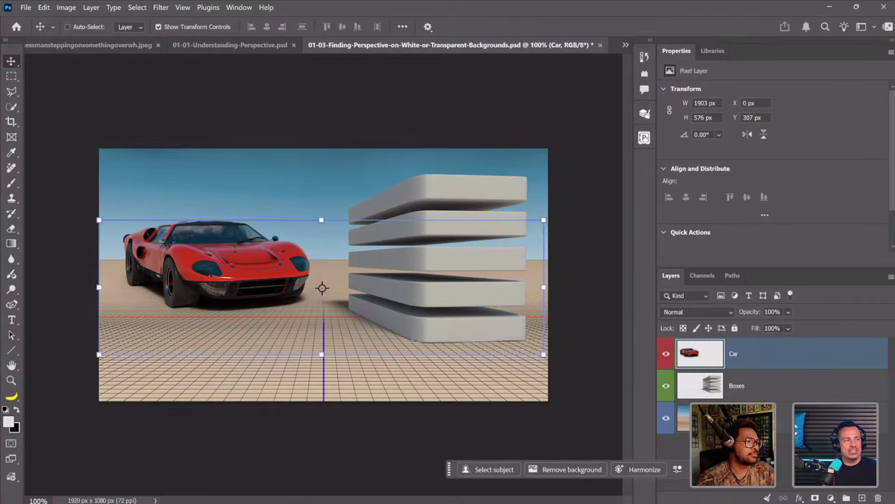
{"action": "left_click", "coordinate": [667, 354]}
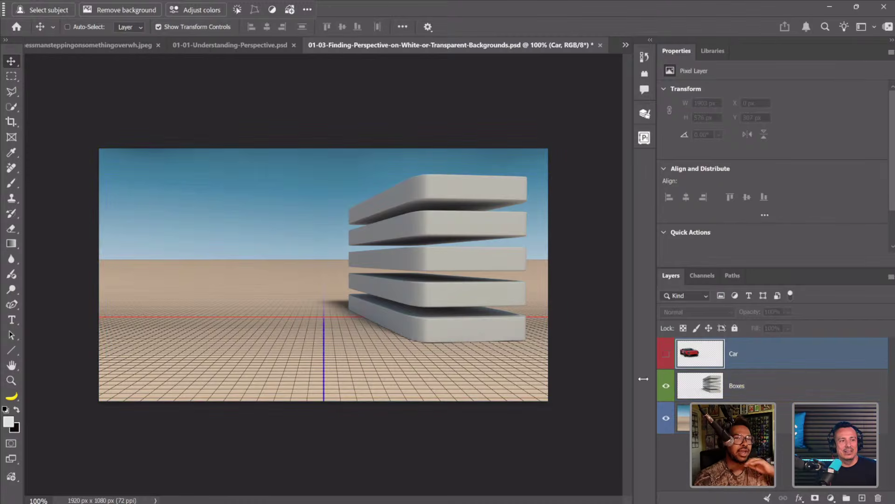
{"action": "left_click", "coordinate": [666, 387]}
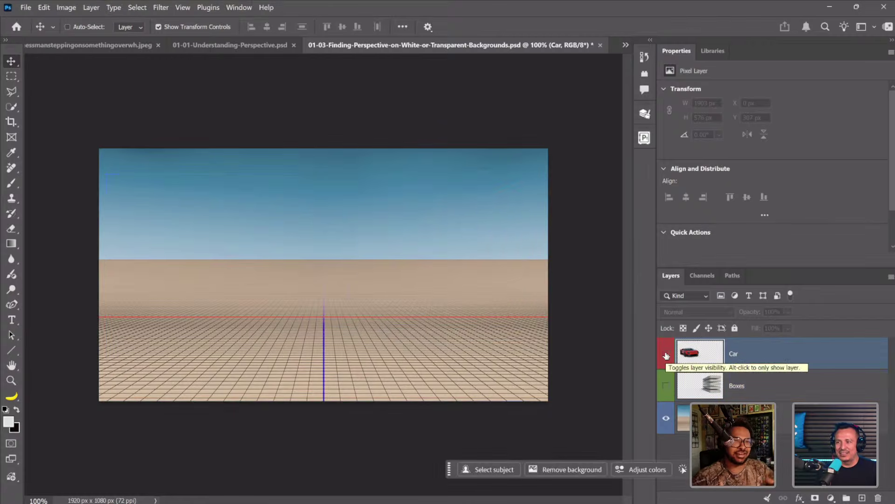
{"action": "left_click", "coordinate": [666, 354]}
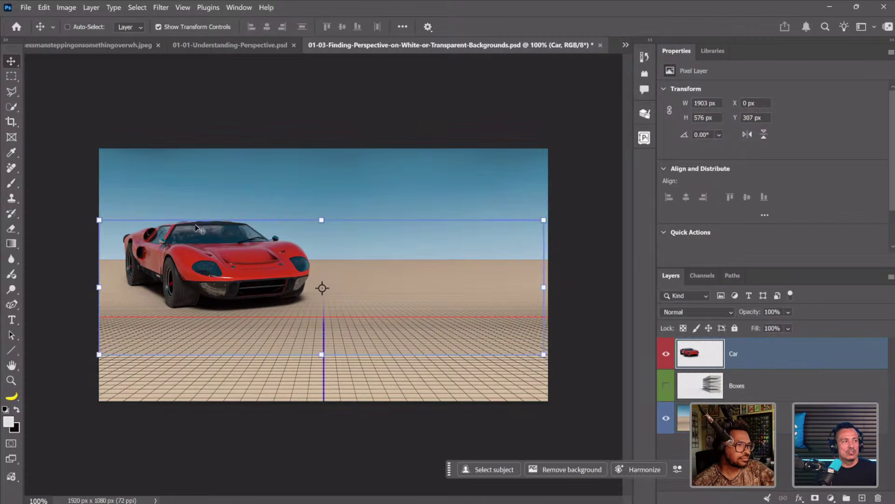
{"action": "left_click_drag", "start_coordinate": [196, 226], "coordinate": [196, 227]}
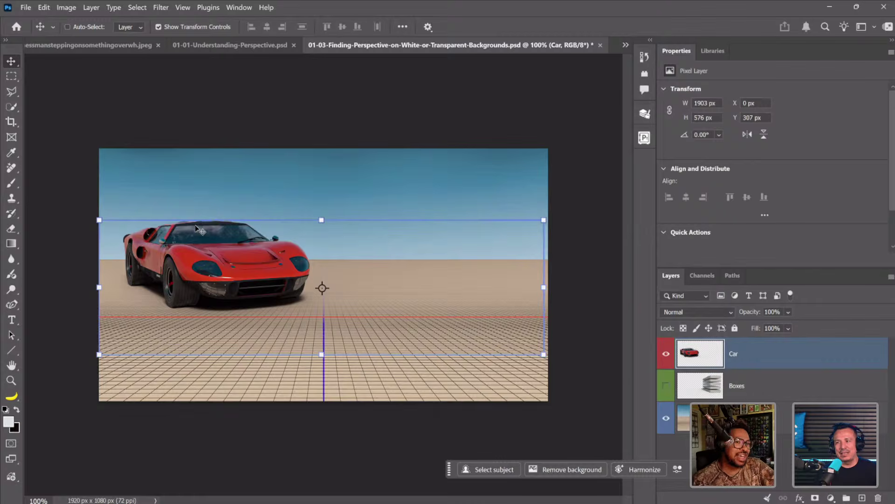
{"action": "left_click", "coordinate": [666, 353]}
{"action": "left_click", "coordinate": [666, 386]}
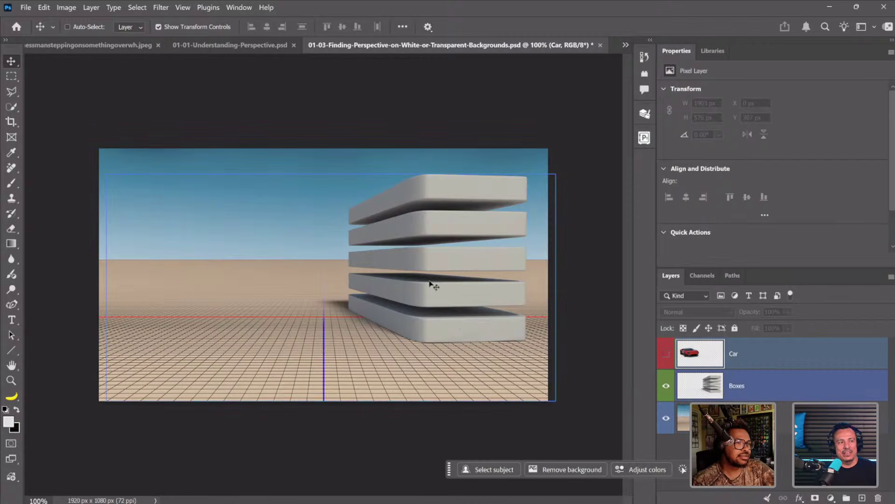
{"action": "left_click", "coordinate": [666, 355]}
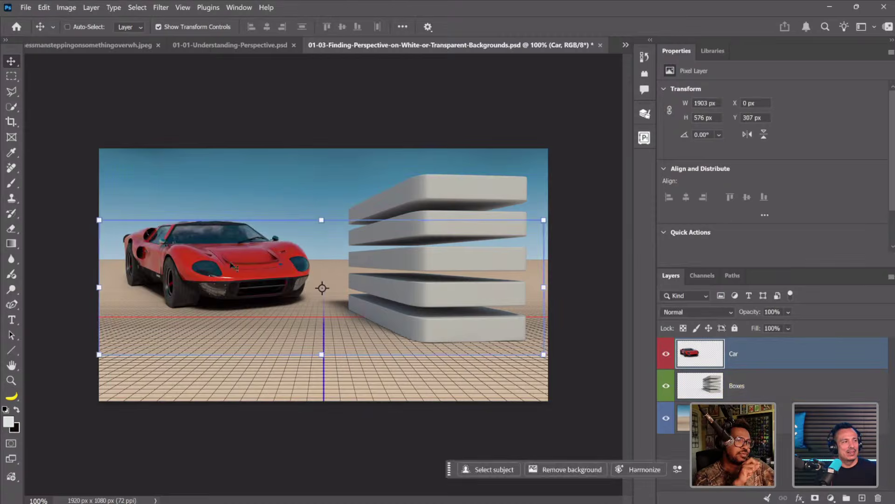
- Move the red car forward onto the floor grid beside the stacked boxes and leave no layer selected
{"action": "left_click_drag", "start_coordinate": [237, 270], "coordinate": [264, 306]}
{"action": "left_click", "coordinate": [791, 414]}
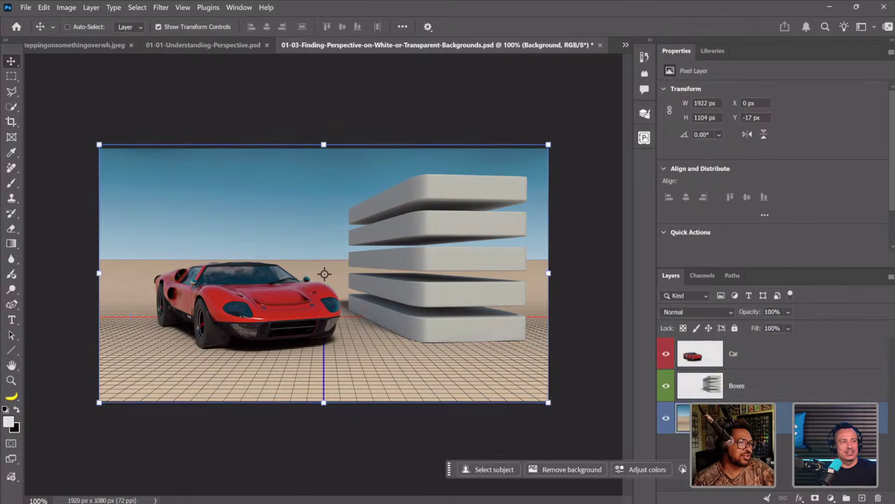
{"action": "left_click", "coordinate": [796, 457]}
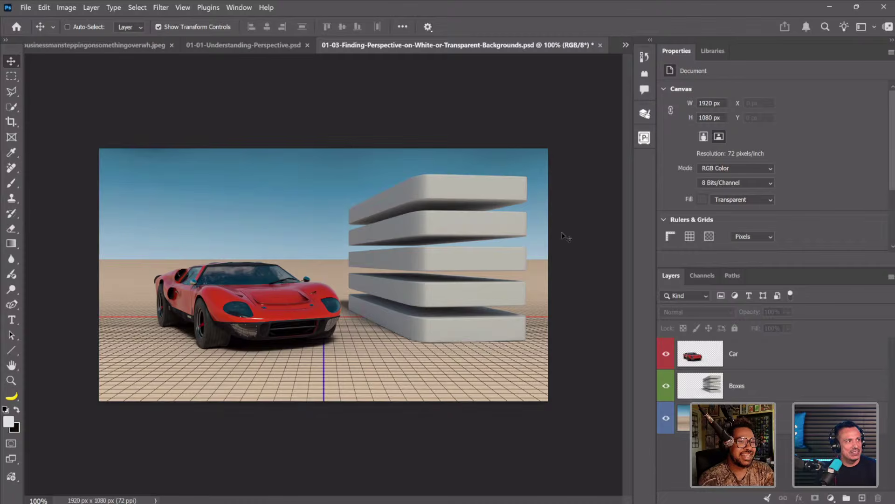
- Close the 01-03-Finding-Perspective and 01-01-Understanding-Perspective documents without saving their changes
{"action": "left_click", "coordinate": [600, 45]}
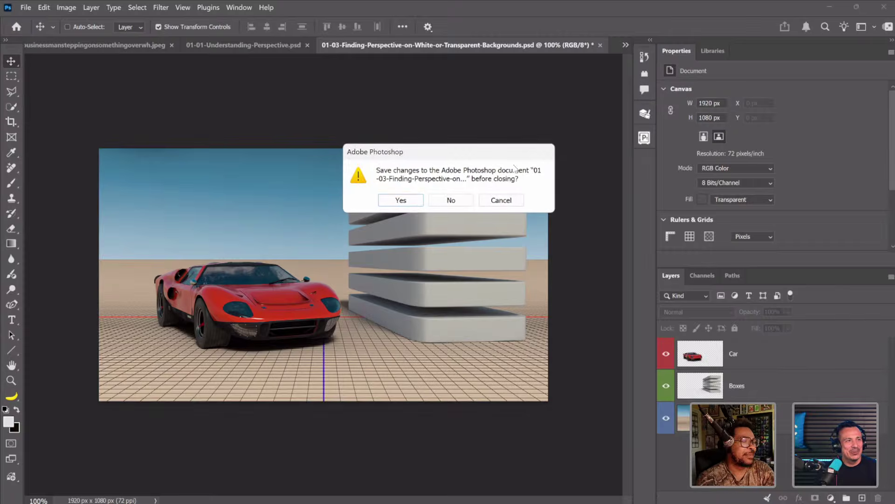
{"action": "left_click", "coordinate": [462, 199]}
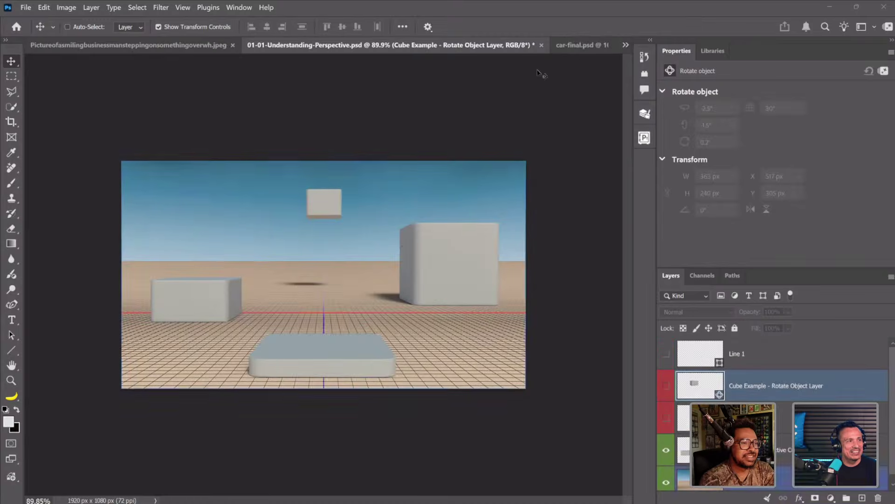
{"action": "left_click", "coordinate": [541, 46]}
{"action": "left_click", "coordinate": [452, 199]}
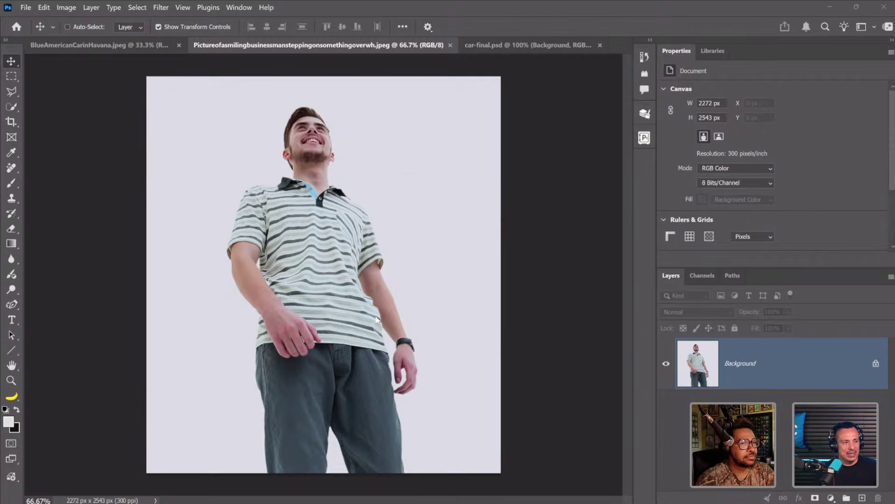
- Place the contextual task bar below the photo of the smiling businessman and remove the photo's background
{"action": "left_click", "coordinate": [356, 395]}
{"action": "left_click_drag", "start_coordinate": [449, 469], "coordinate": [216, 486]}
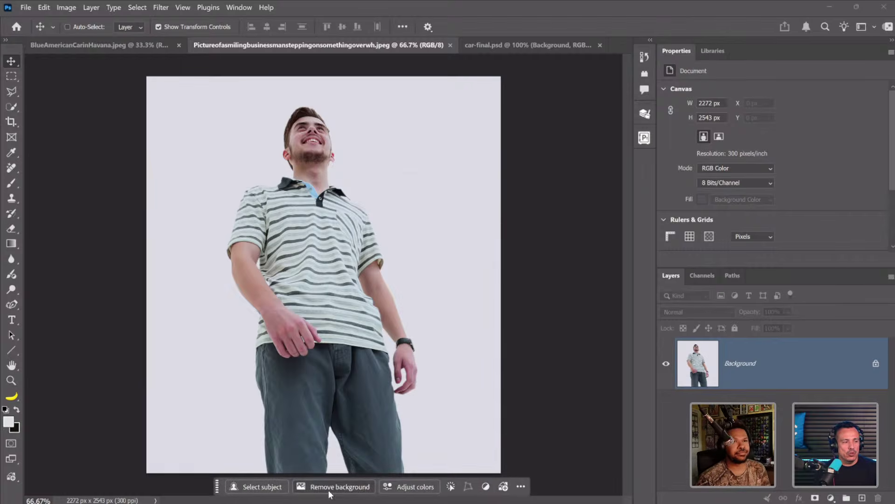
{"action": "left_click", "coordinate": [346, 486]}
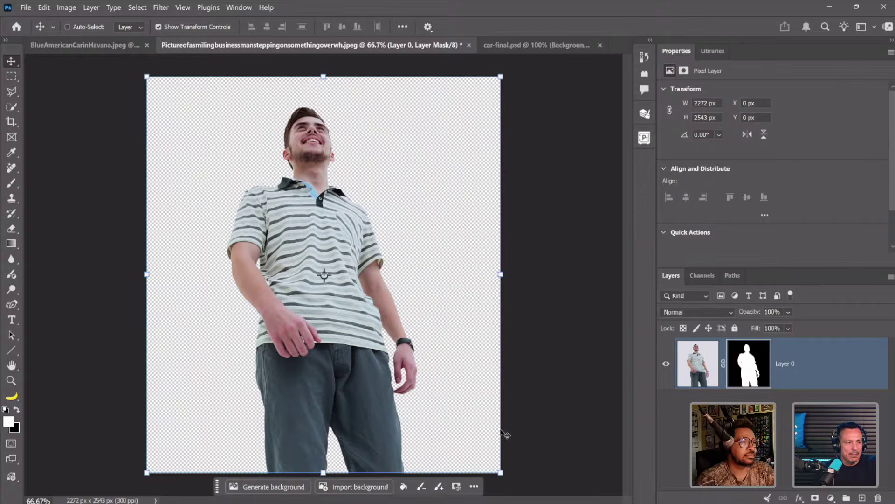
- Target Layer 0's image instead of its mask and start Rotate Object on the cut-out man
{"action": "left_click", "coordinate": [745, 370]}
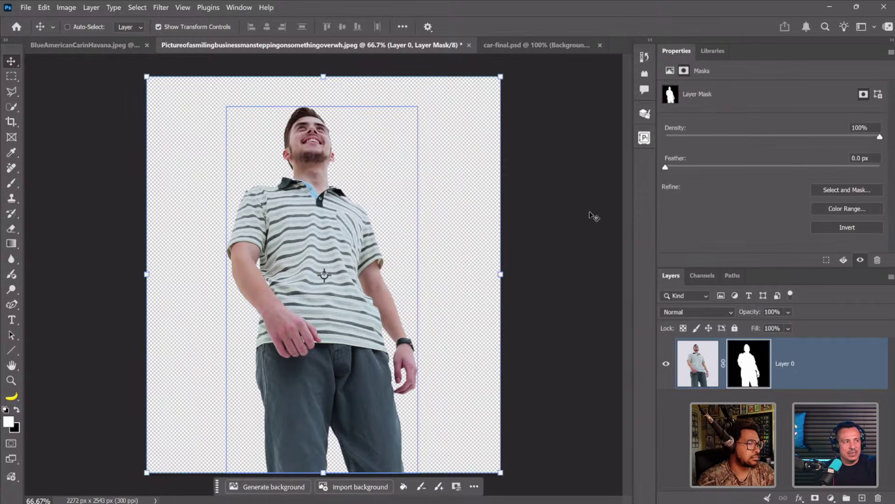
{"action": "left_click", "coordinate": [711, 372]}
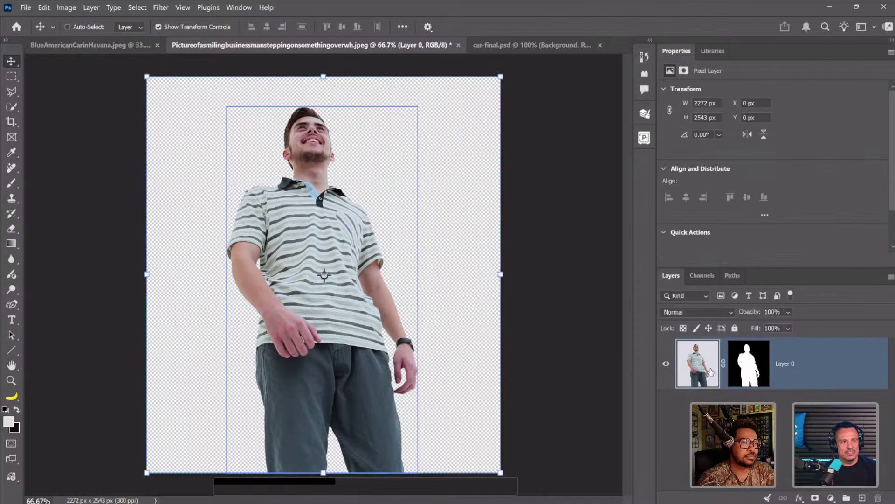
{"action": "key", "text": "ctrl+t"}
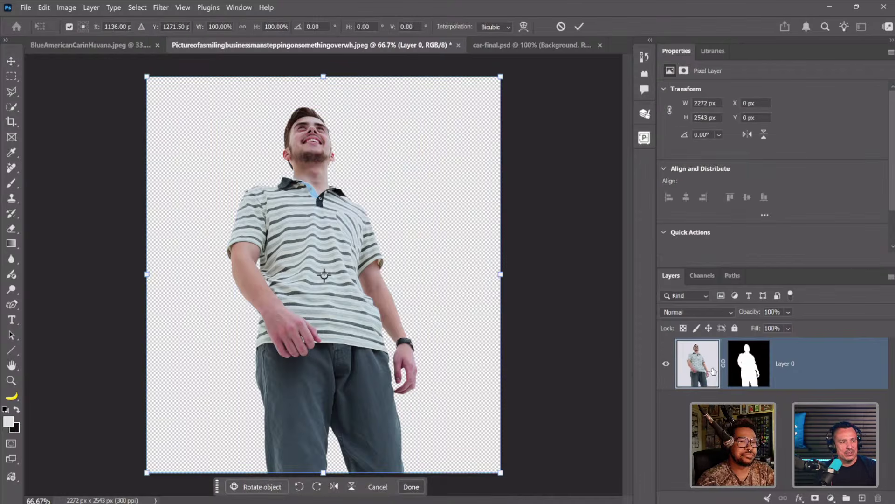
{"action": "left_click", "coordinate": [262, 486]}
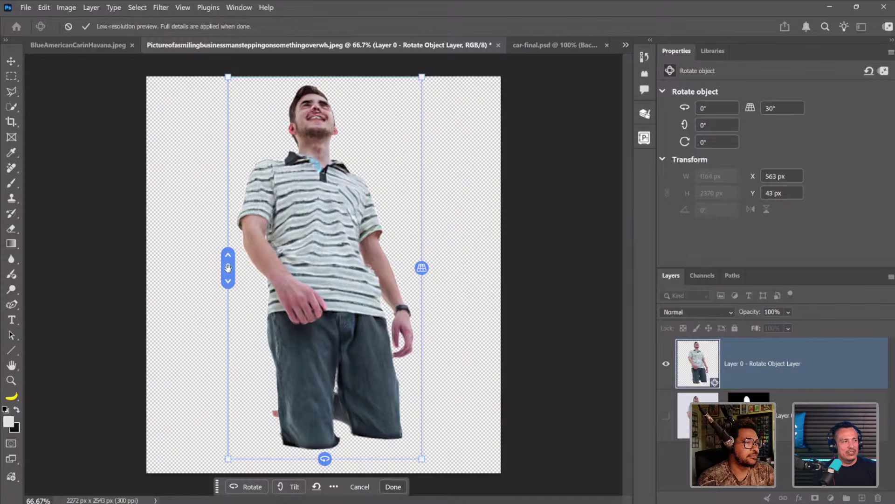
- Tilt the cut-out man to about 13.6°, rotate him horizontally to about -6.4° and set the perspective to about 45.9°
{"action": "left_click_drag", "start_coordinate": [228, 267], "coordinate": [232, 308]}
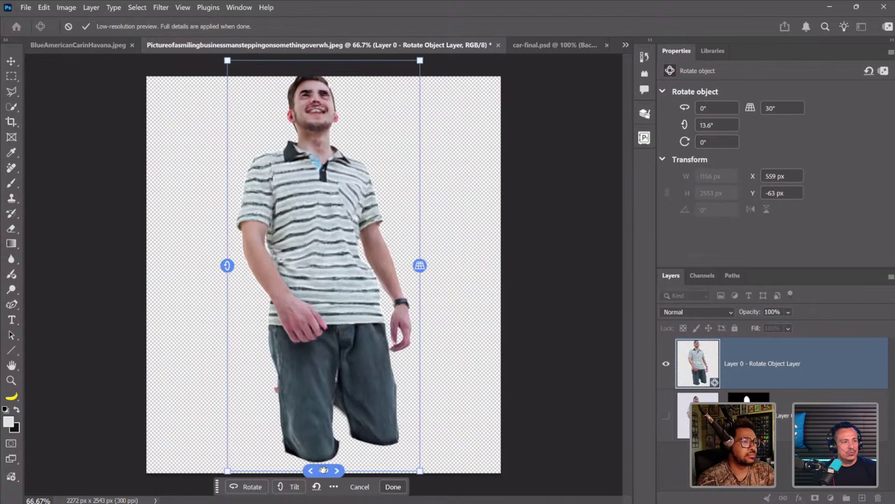
{"action": "mouse_move", "coordinate": [324, 470]}
{"action": "left_mouse_down"}
{"action": "mouse_move", "coordinate": [283, 465]}
{"action": "mouse_move", "coordinate": [323, 470]}
{"action": "left_mouse_up"}
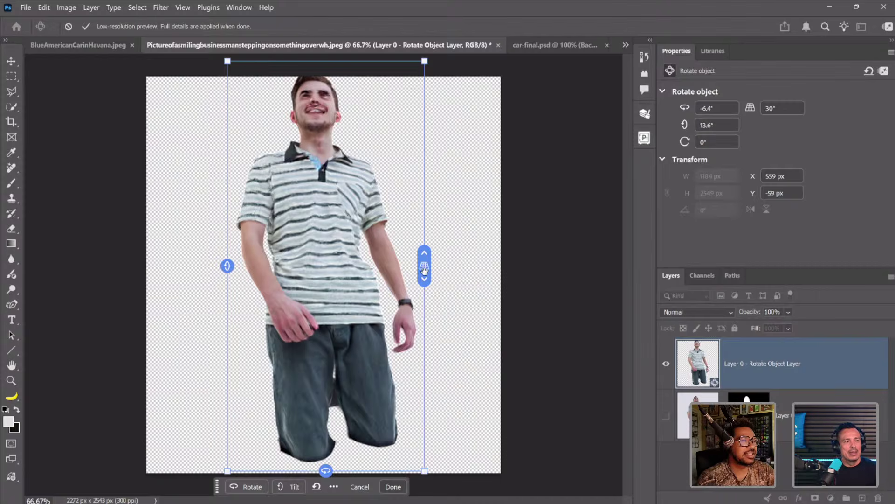
{"action": "left_click_drag", "start_coordinate": [424, 268], "coordinate": [430, 327]}
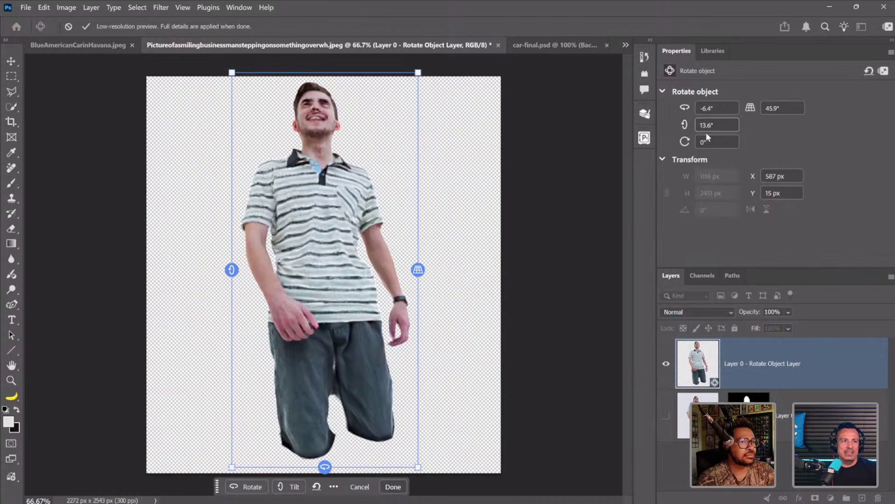
- Roll the man to about -2.4° and scale him down to about 943 px wide and 2125 px high
{"action": "mouse_move", "coordinate": [695, 143]}
{"action": "left_mouse_down"}
{"action": "mouse_move", "coordinate": [704, 144]}
{"action": "mouse_move", "coordinate": [687, 145]}
{"action": "left_mouse_up"}
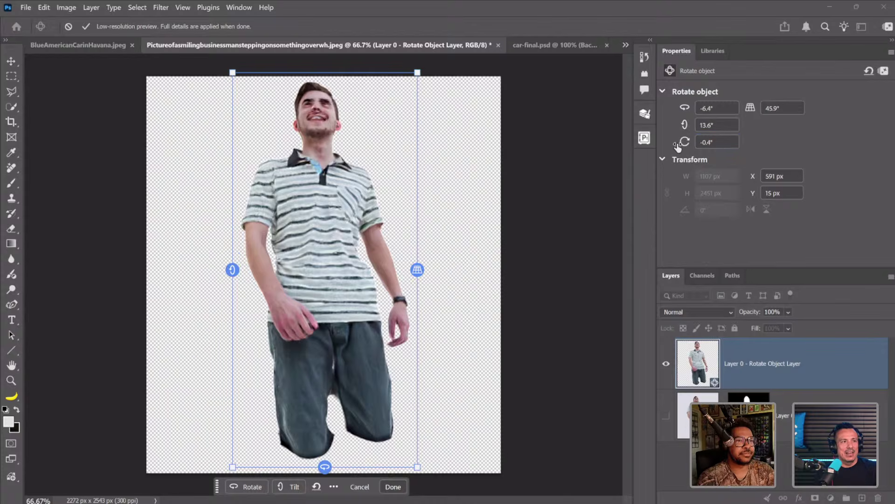
{"action": "left_click_drag", "start_coordinate": [676, 152], "coordinate": [687, 149]}
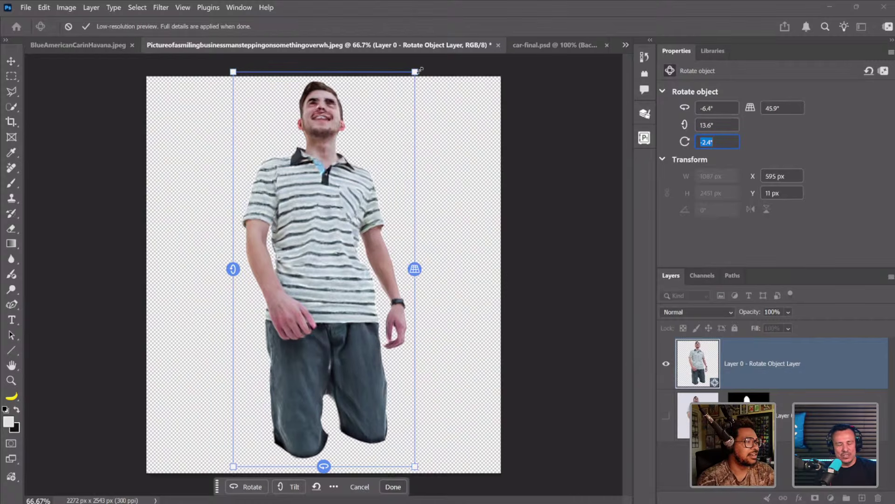
{"action": "left_click_drag", "start_coordinate": [420, 70], "coordinate": [412, 120]}
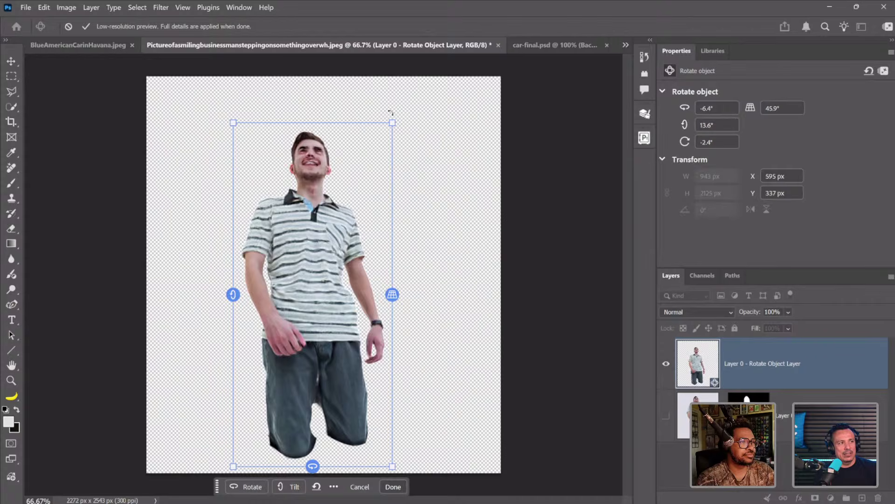
- Adjust the man's roll to about -6.2°, with horizontal rotation about -6.7° and tilt about 13.5°
{"action": "left_click_drag", "start_coordinate": [391, 113], "coordinate": [406, 128]}
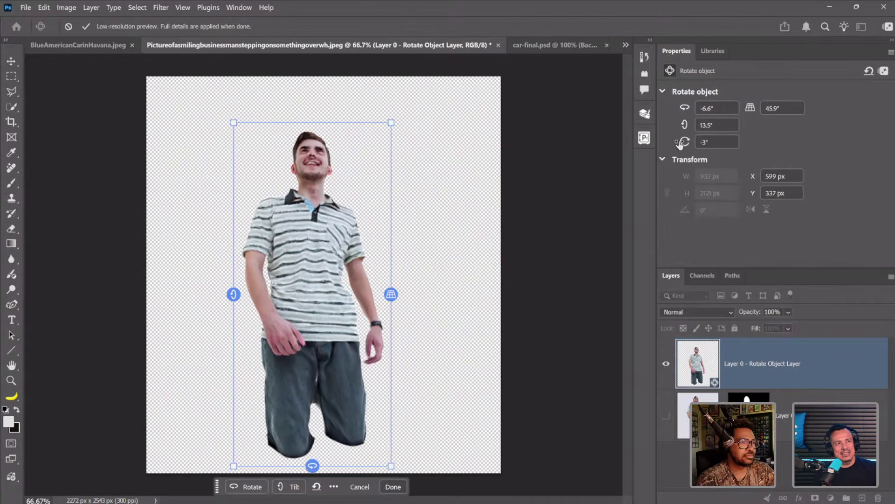
{"action": "left_click_drag", "start_coordinate": [685, 144], "coordinate": [664, 156]}
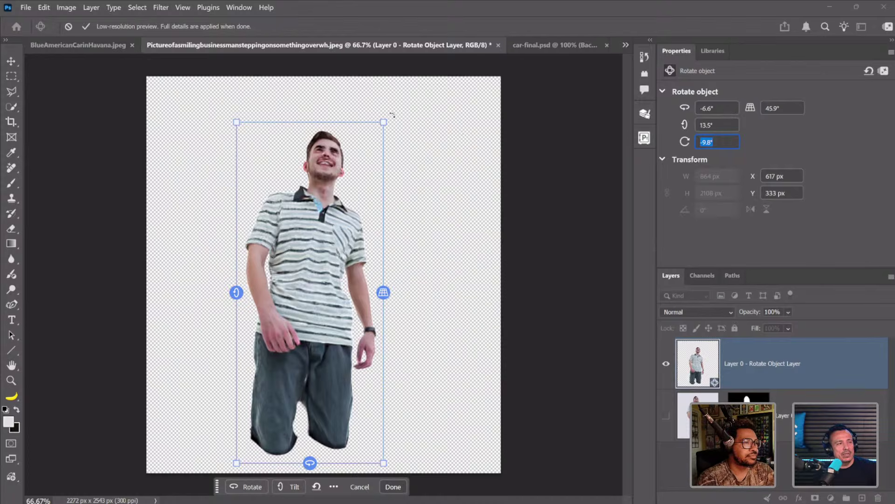
{"action": "left_click_drag", "start_coordinate": [393, 115], "coordinate": [399, 115]}
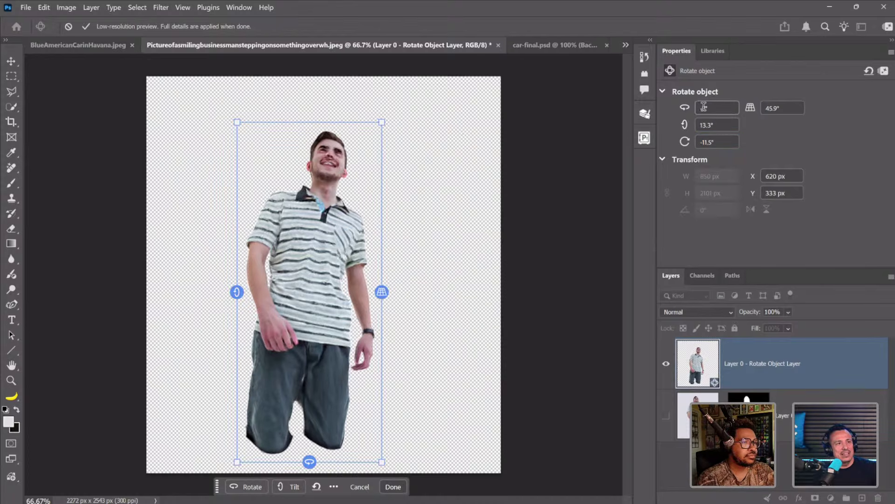
{"action": "left_click", "coordinate": [707, 108]}
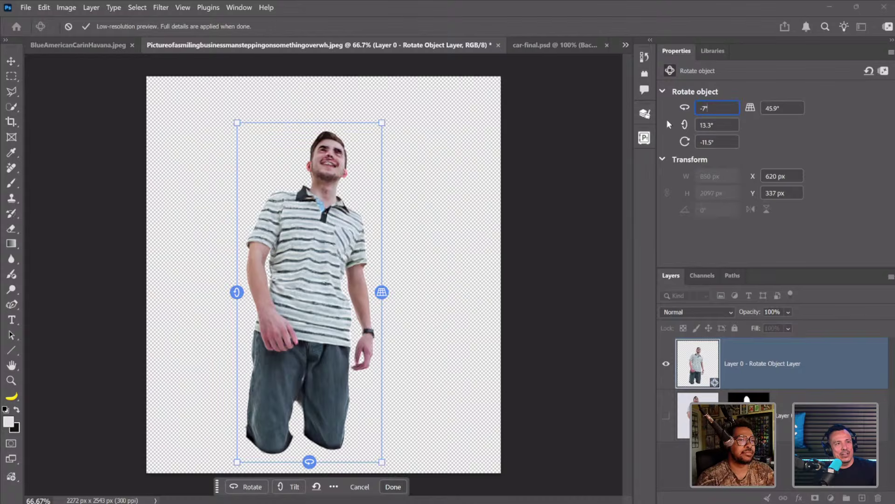
{"action": "mouse_move", "coordinate": [391, 114]}
{"action": "left_mouse_down"}
{"action": "mouse_move", "coordinate": [382, 110]}
{"action": "mouse_move", "coordinate": [390, 115]}
{"action": "left_mouse_up"}
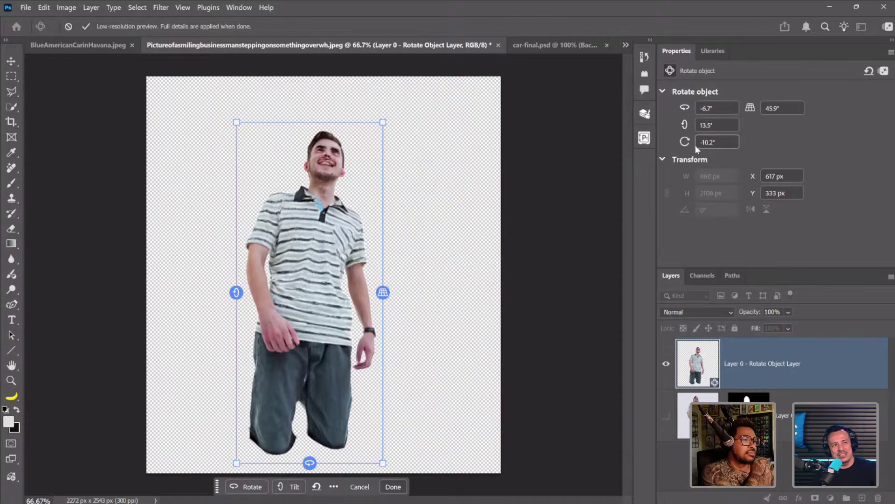
{"action": "left_click_drag", "start_coordinate": [685, 142], "coordinate": [685, 150]}
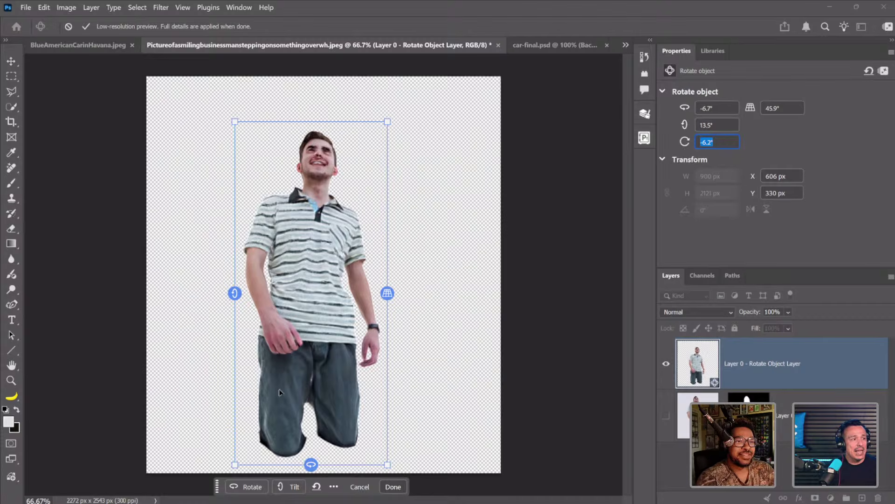
- Turn the man to about -13.1° horizontally, 23.4° tilt and -8.5° roll, and apply the object rotation
{"action": "mouse_move", "coordinate": [311, 465]}
{"action": "left_mouse_down"}
{"action": "mouse_move", "coordinate": [514, 435]}
{"action": "mouse_move", "coordinate": [460, 452]}
{"action": "mouse_move", "coordinate": [238, 462]}
{"action": "mouse_move", "coordinate": [66, 422]}
{"action": "mouse_move", "coordinate": [226, 413]}
{"action": "mouse_move", "coordinate": [280, 443]}
{"action": "mouse_move", "coordinate": [266, 445]}
{"action": "mouse_move", "coordinate": [297, 423]}
{"action": "mouse_move", "coordinate": [306, 474]}
{"action": "left_mouse_up"}
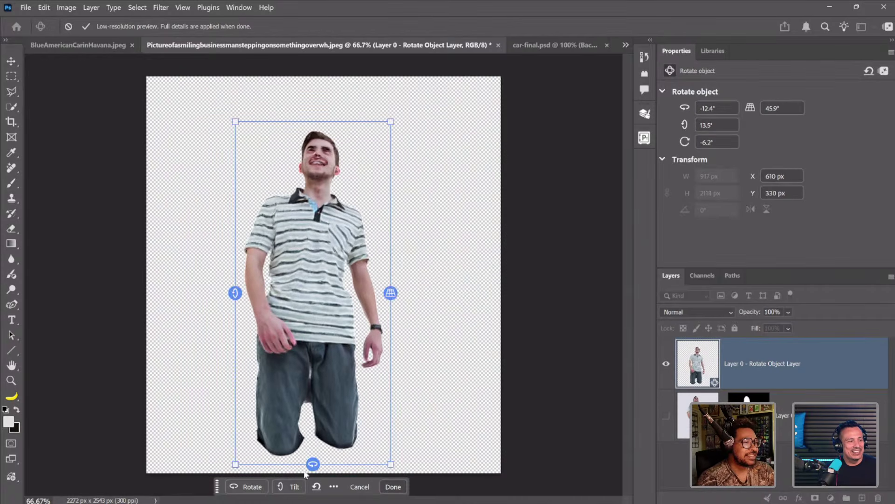
{"action": "left_click_drag", "start_coordinate": [235, 293], "coordinate": [237, 316]}
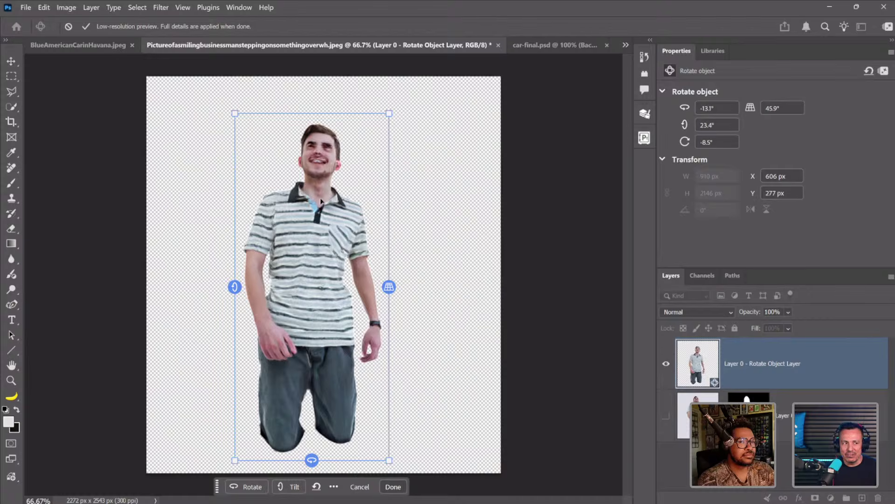
{"action": "key", "text": "Return"}
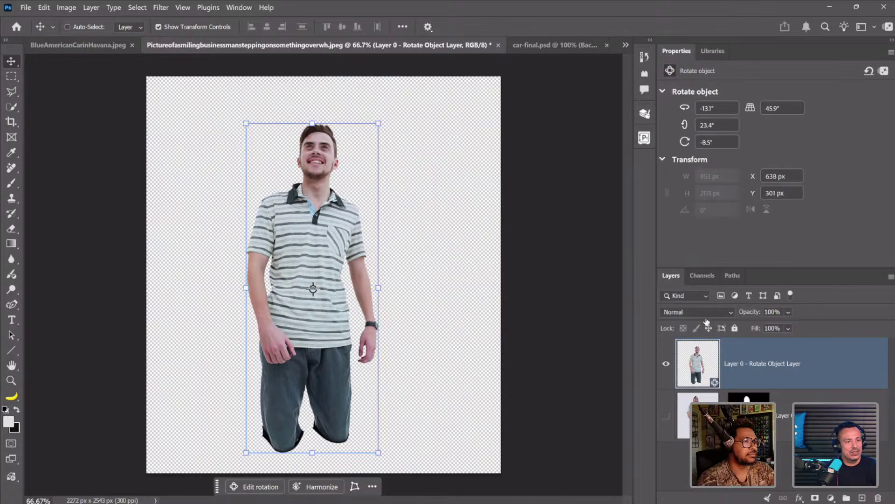
- Compare the rotated man with the original Layer 0 and examine his face up close
{"action": "left_click", "coordinate": [665, 415]}
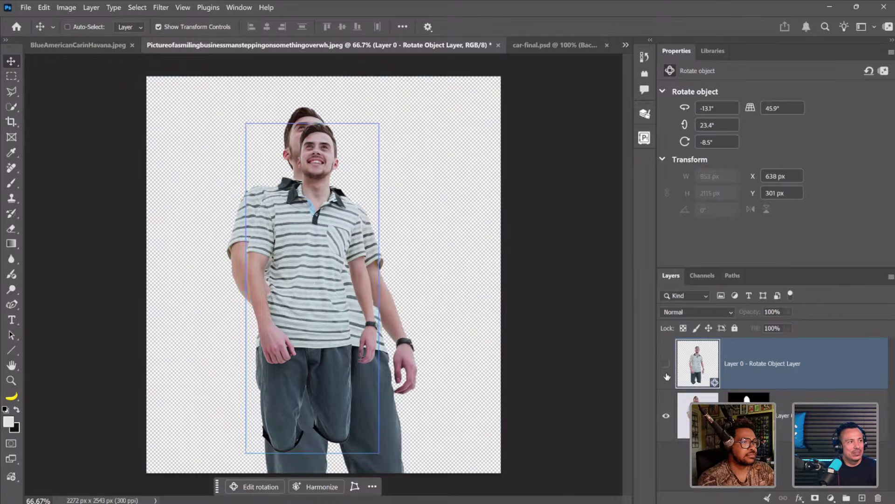
{"action": "left_click", "coordinate": [667, 376]}
{"action": "left_click", "coordinate": [666, 376]}
{"action": "left_click", "coordinate": [666, 420]}
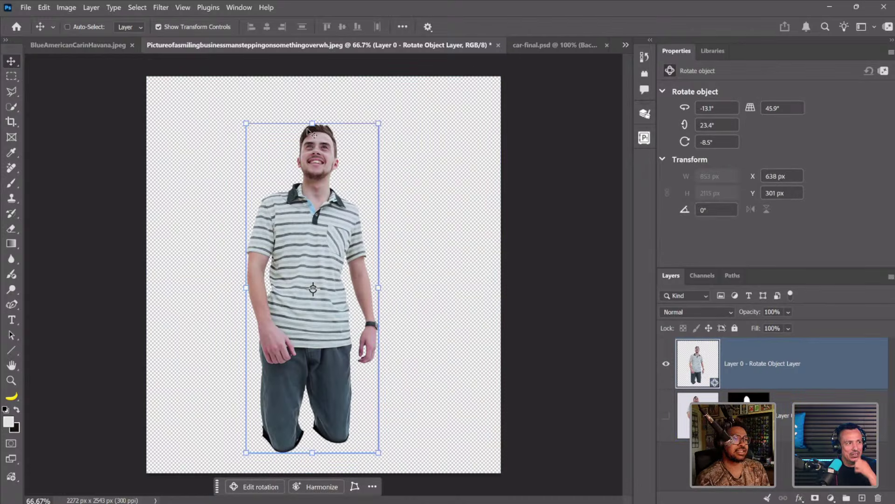
{"action": "key", "text": "z"}
{"action": "left_click_drag", "start_coordinate": [320, 140], "coordinate": [358, 241]}
{"action": "right_click", "coordinate": [358, 190]}
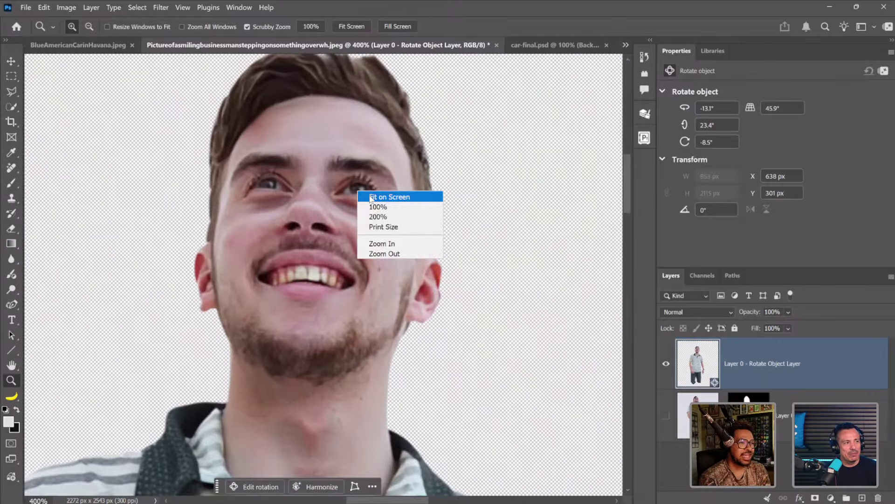
{"action": "left_click", "coordinate": [373, 197]}
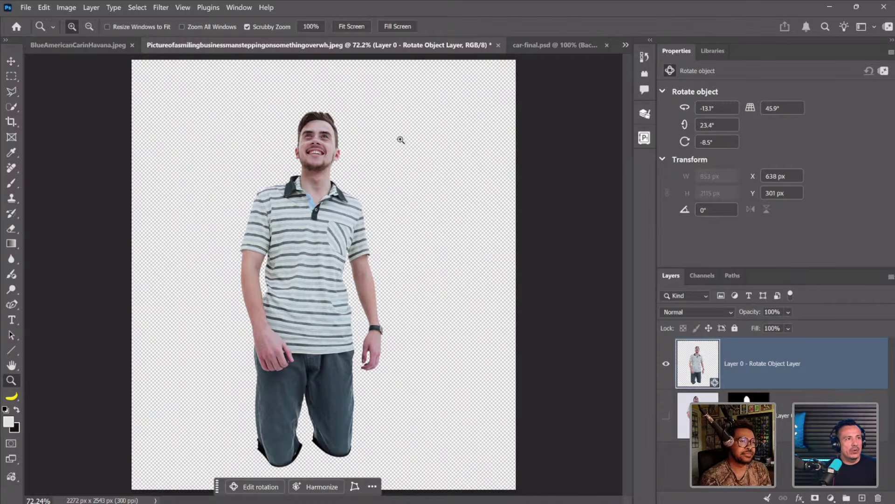
- Find the panoramic Shanghai skyline photo with the empty street floor in the 1324 library and open it as a document
{"action": "left_click", "coordinate": [718, 54]}
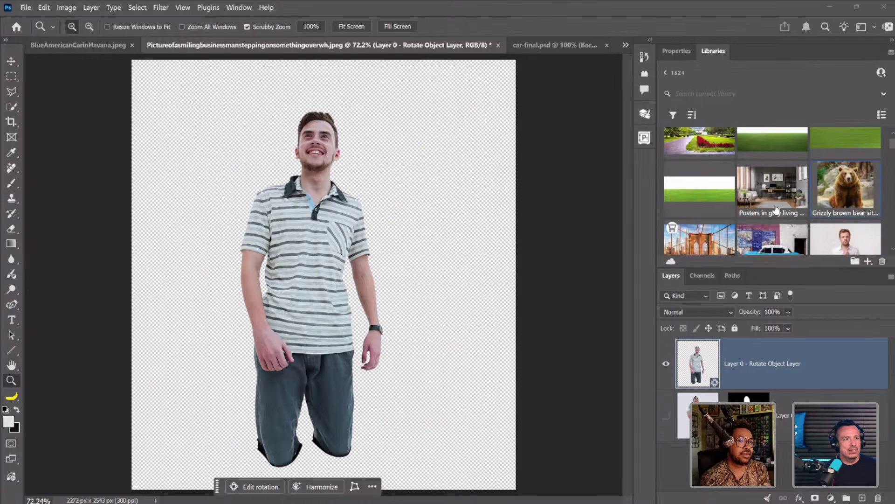
{"action": "scroll", "coordinate": [777, 208], "scroll_direction": "down", "scroll_amount": 3}
{"action": "scroll", "coordinate": [776, 209], "scroll_direction": "down", "scroll_amount": 5}
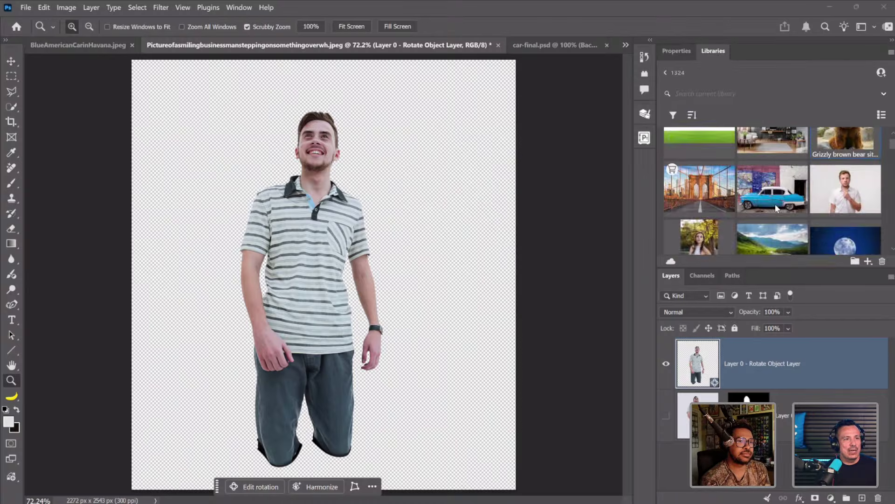
{"action": "scroll", "coordinate": [776, 208], "scroll_direction": "down", "scroll_amount": 6}
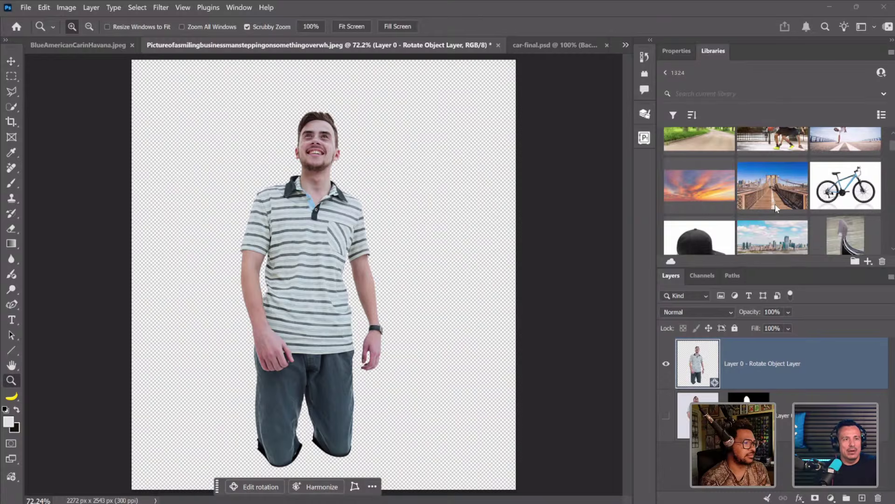
{"action": "scroll", "coordinate": [776, 208], "scroll_direction": "down", "scroll_amount": 8}
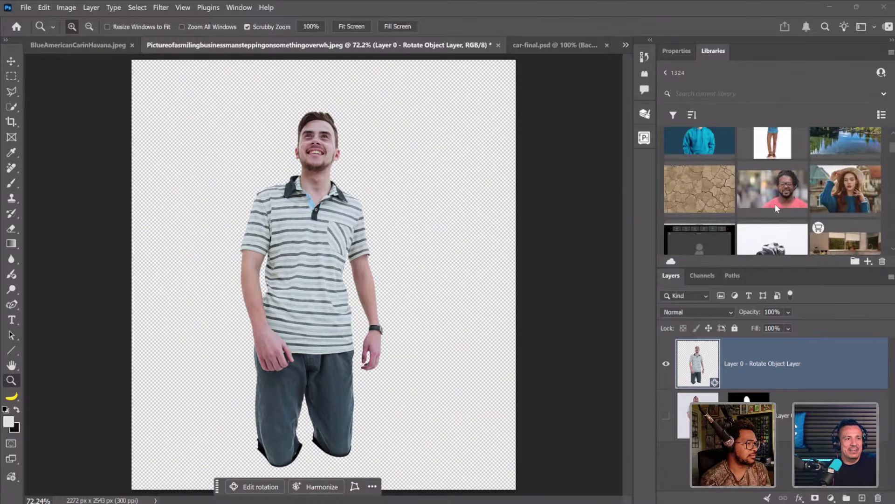
{"action": "scroll", "coordinate": [776, 208], "scroll_direction": "down", "scroll_amount": 8}
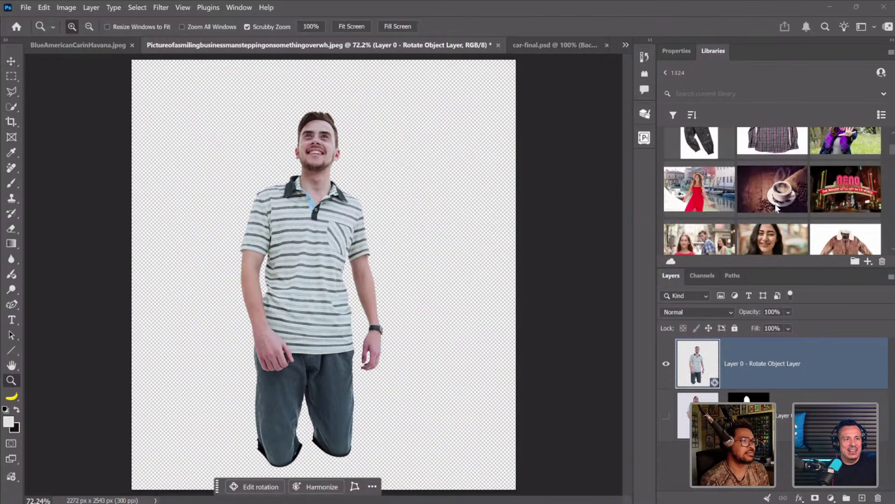
{"action": "scroll", "coordinate": [776, 208], "scroll_direction": "down", "scroll_amount": 8}
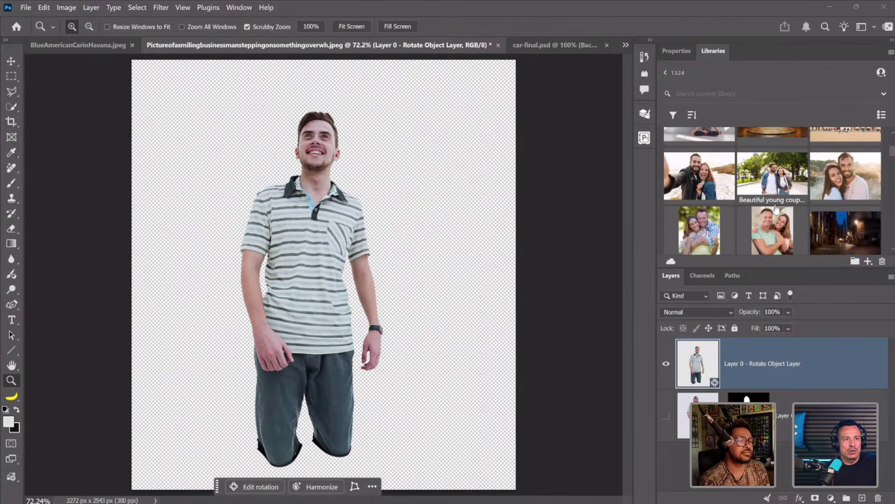
{"action": "scroll", "coordinate": [777, 208], "scroll_direction": "down", "scroll_amount": 8}
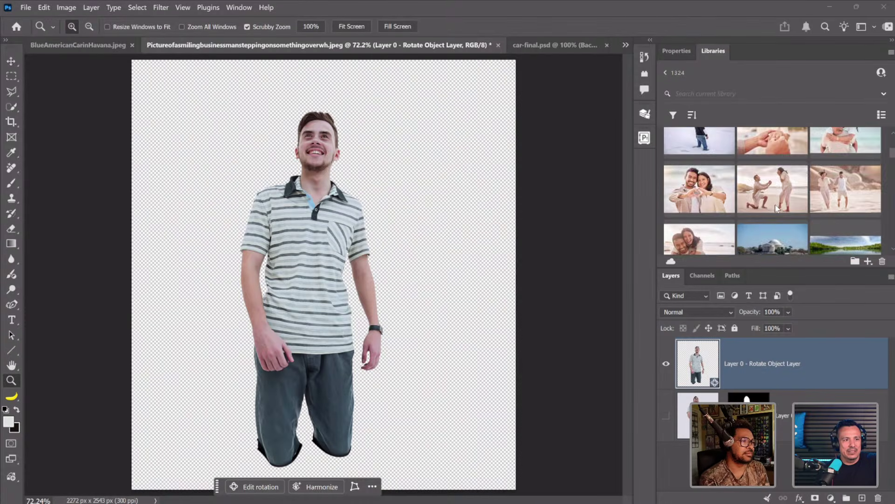
{"action": "scroll", "coordinate": [776, 208], "scroll_direction": "down", "scroll_amount": 8}
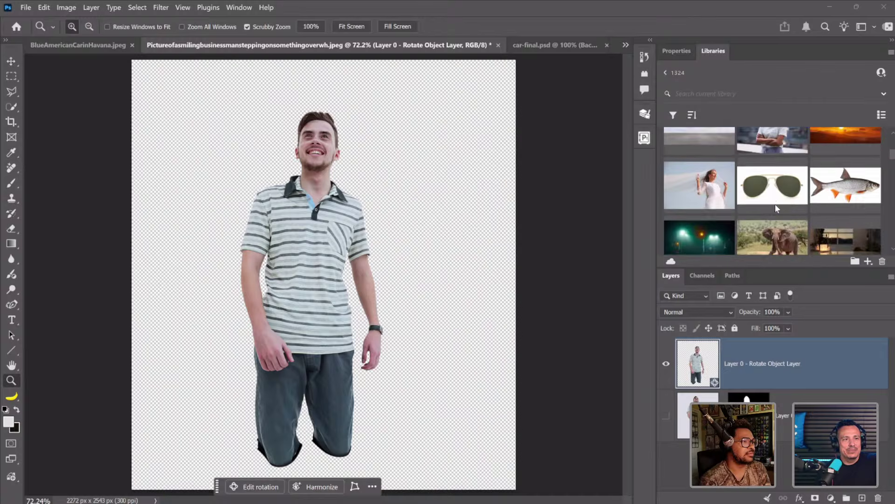
{"action": "scroll", "coordinate": [776, 208], "scroll_direction": "down", "scroll_amount": 8}
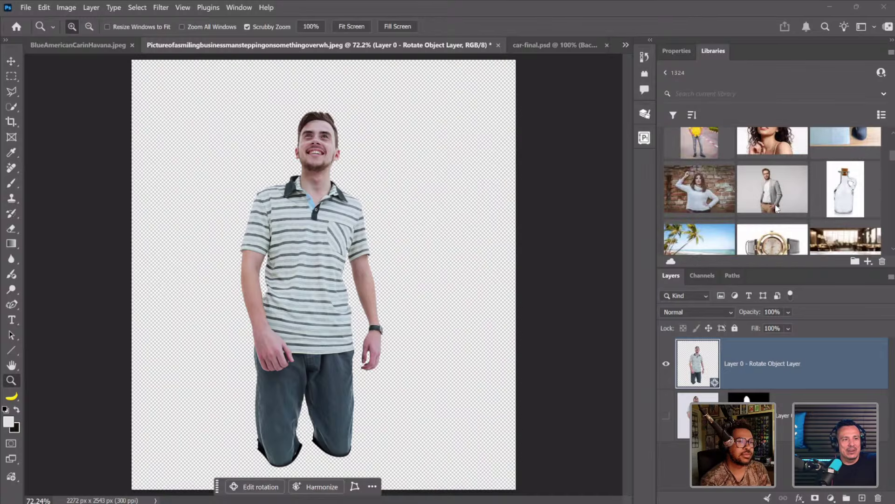
{"action": "scroll", "coordinate": [775, 208], "scroll_direction": "down", "scroll_amount": 8}
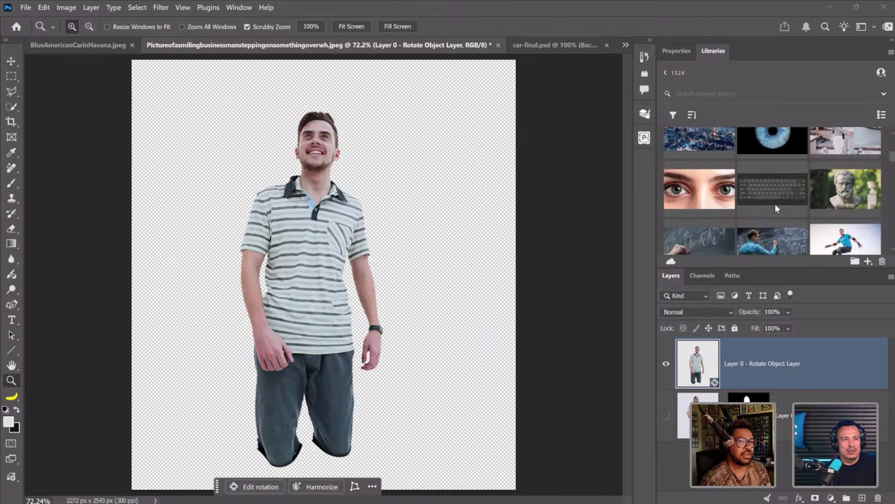
{"action": "scroll", "coordinate": [775, 208], "scroll_direction": "down", "scroll_amount": 8}
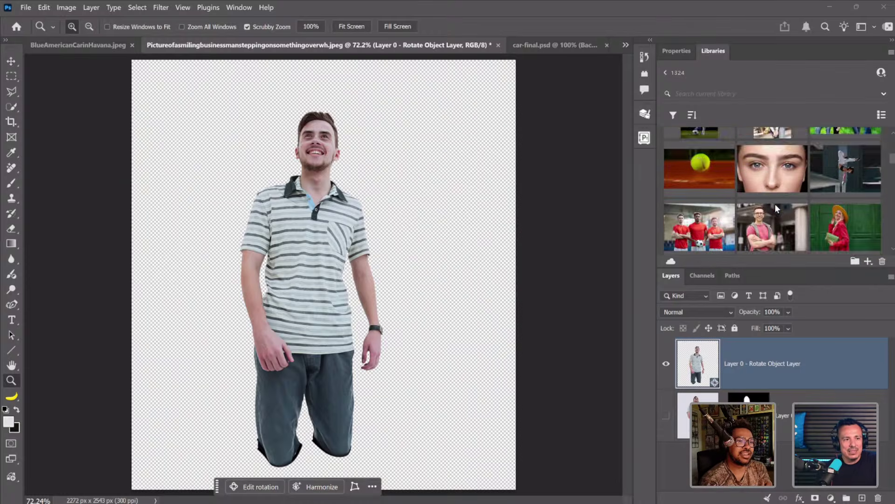
{"action": "scroll", "coordinate": [776, 208], "scroll_direction": "down", "scroll_amount": 8}
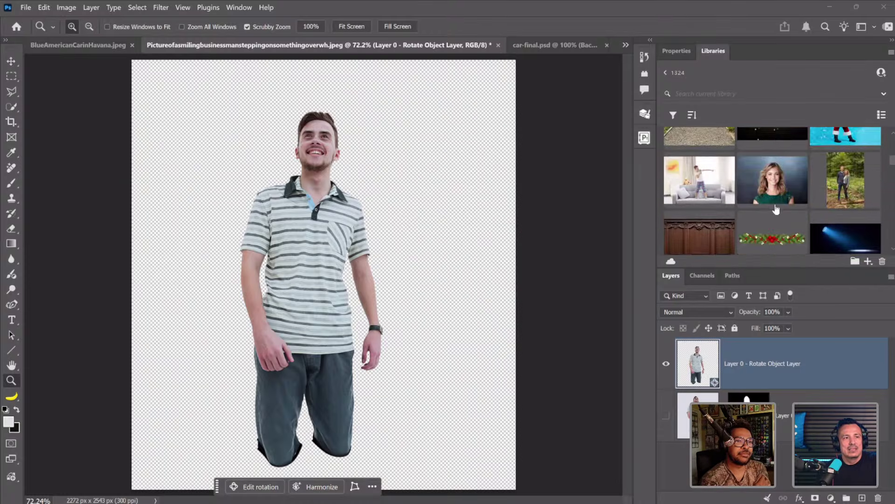
{"action": "scroll", "coordinate": [776, 208], "scroll_direction": "down", "scroll_amount": 8}
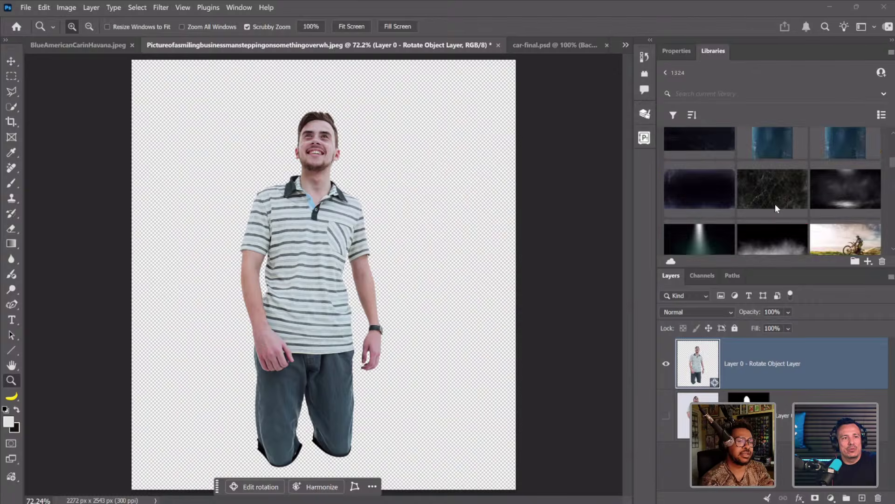
{"action": "scroll", "coordinate": [775, 203], "scroll_direction": "down", "scroll_amount": 8}
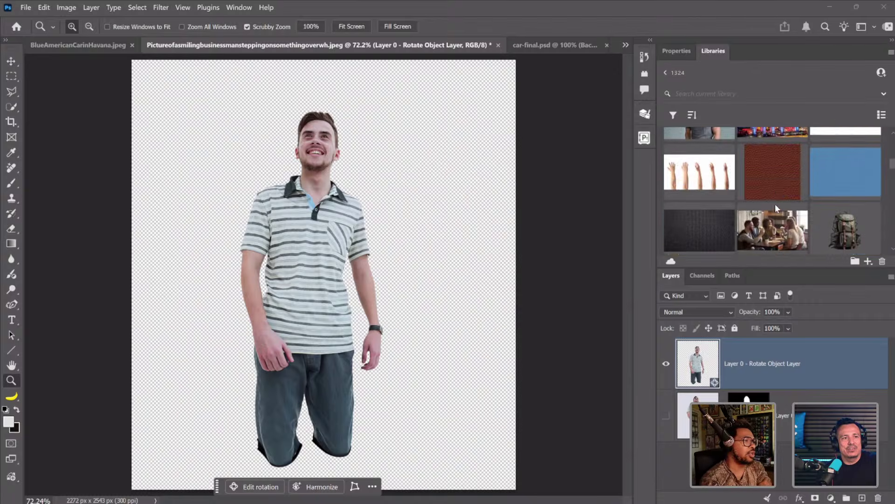
{"action": "scroll", "coordinate": [835, 201], "scroll_direction": "up", "scroll_amount": 1}
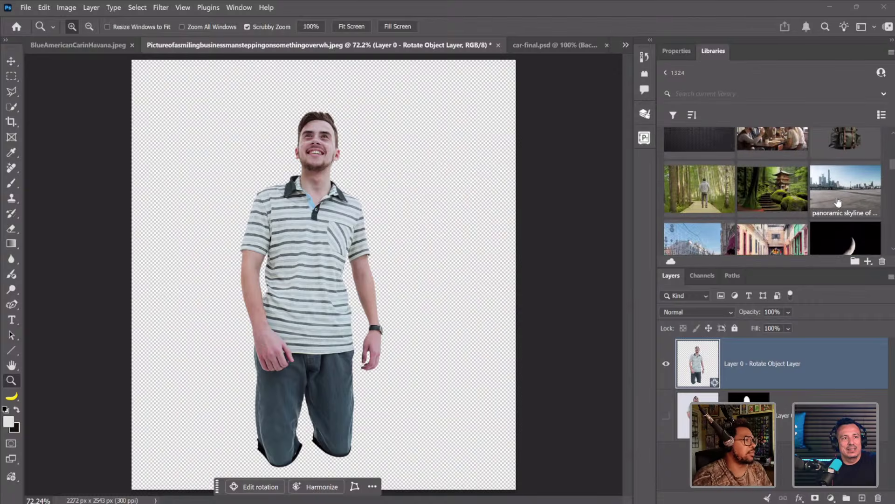
{"action": "double_click", "coordinate": [846, 187]}
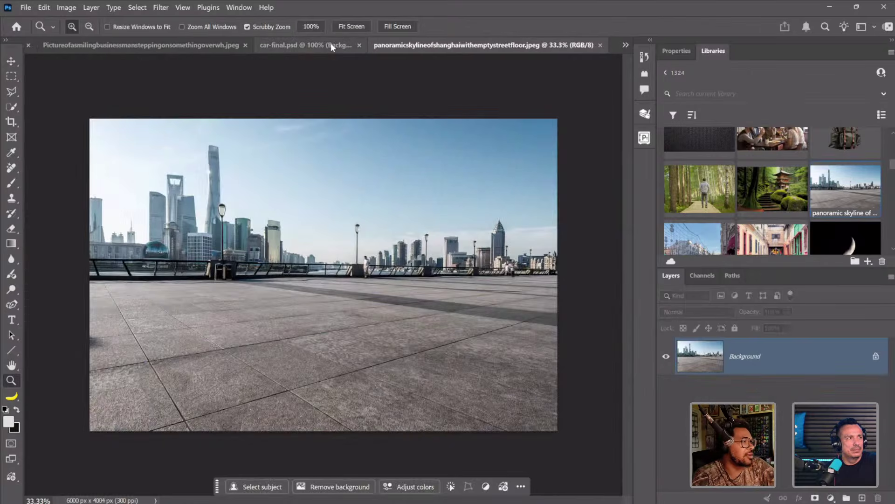
- In the man's document, hide the rotated object layer and make the original Layer 0 visible and selected
{"action": "left_click", "coordinate": [331, 43]}
{"action": "left_click", "coordinate": [577, 45]}
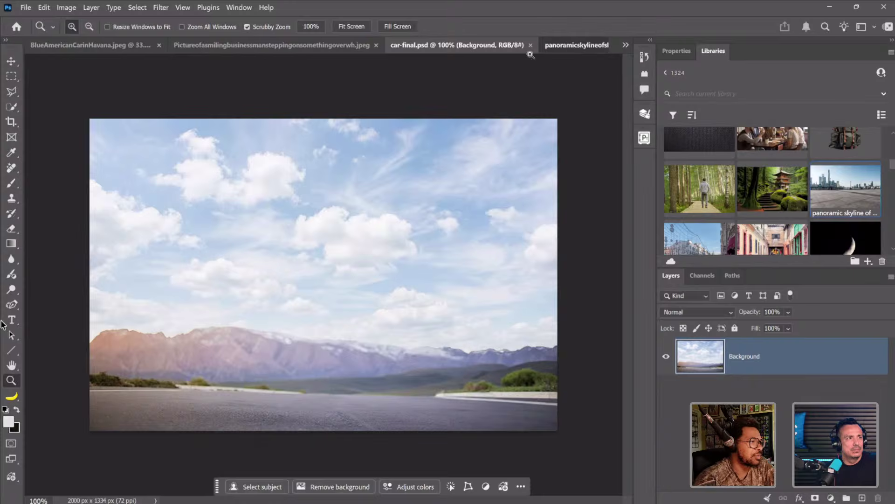
{"action": "left_click", "coordinate": [170, 46]}
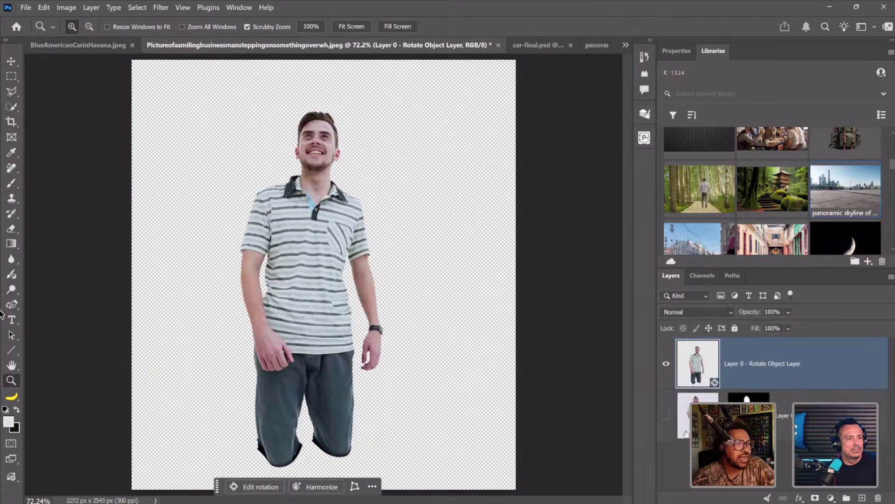
{"action": "left_click", "coordinate": [672, 407]}
{"action": "left_click", "coordinate": [666, 364]}
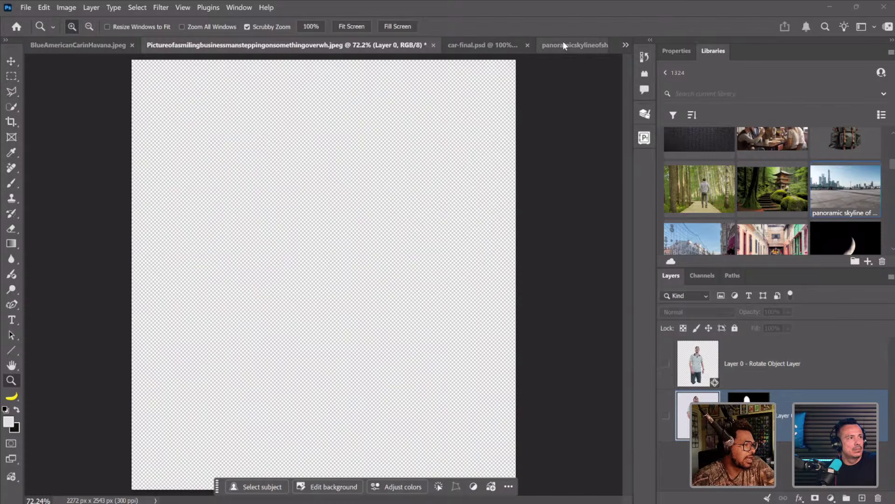
{"action": "left_click", "coordinate": [577, 47]}
{"action": "left_click", "coordinate": [320, 44]}
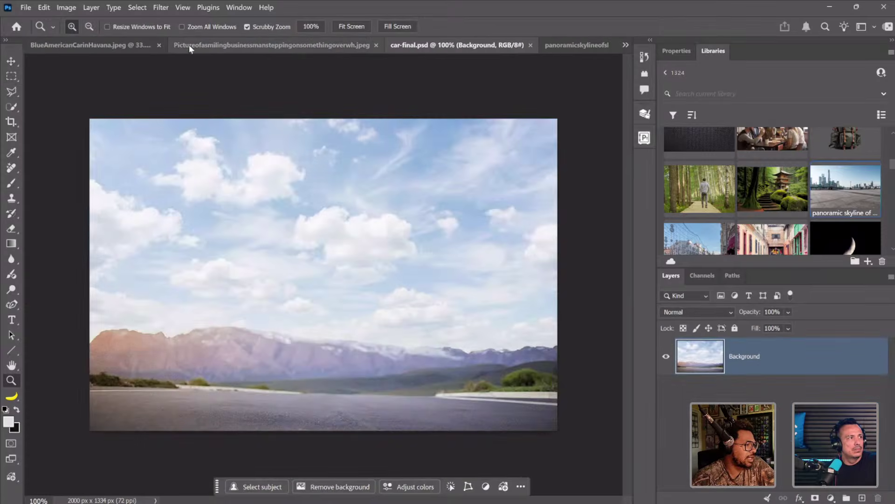
{"action": "left_click", "coordinate": [309, 48]}
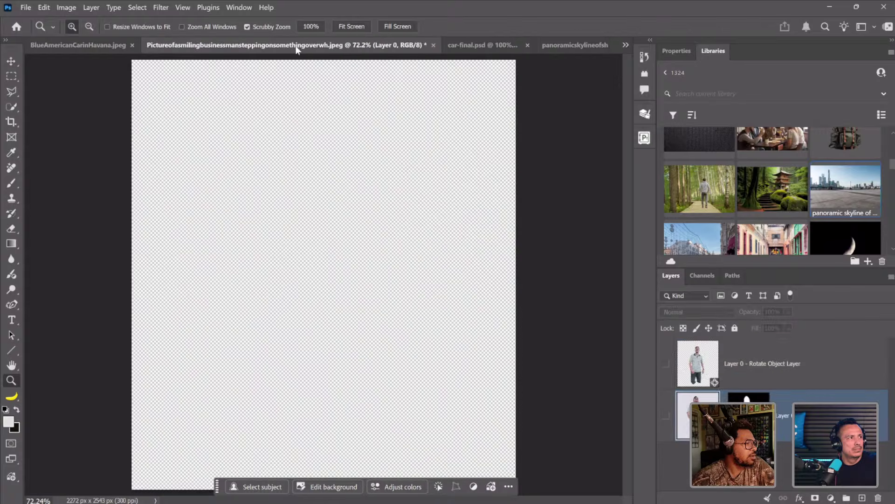
{"action": "left_click", "coordinate": [565, 45]}
{"action": "left_click", "coordinate": [227, 49]}
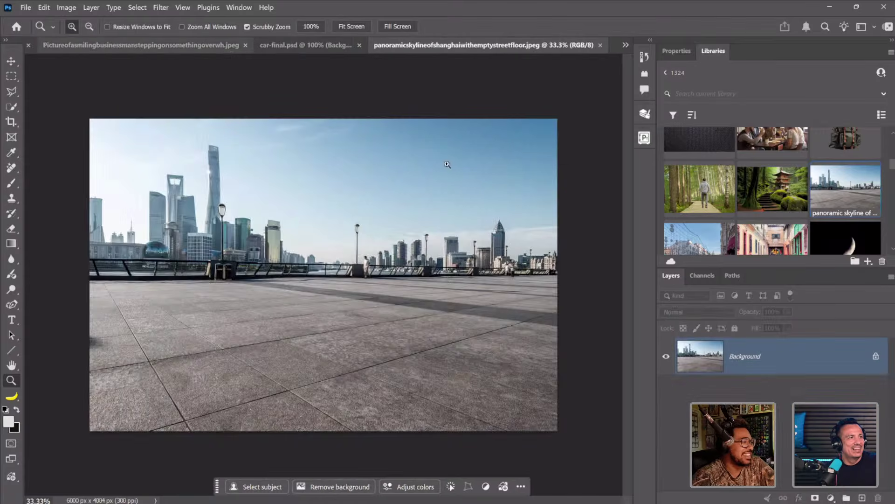
{"action": "left_click", "coordinate": [665, 416]}
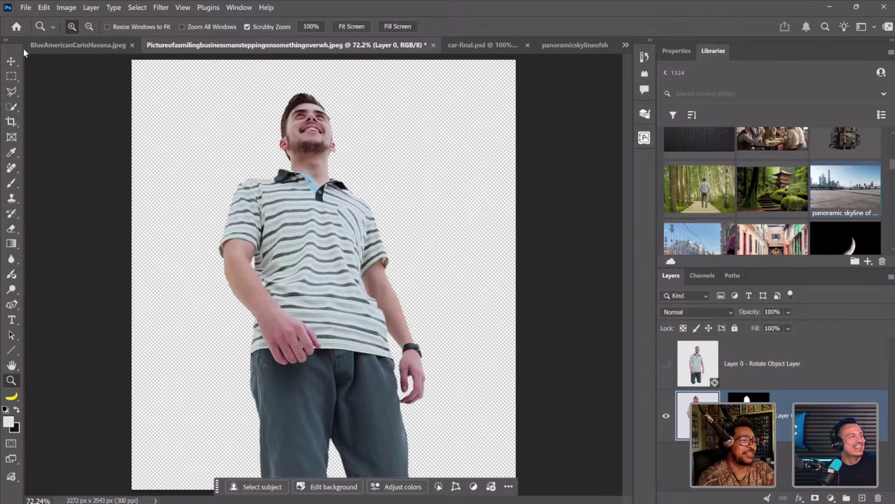
- Move a copy of the original cut-out man into the Shanghai skyline document and place him over the floor
{"action": "left_click", "coordinate": [11, 60]}
{"action": "left_click_drag", "start_coordinate": [317, 135], "coordinate": [559, 57]}
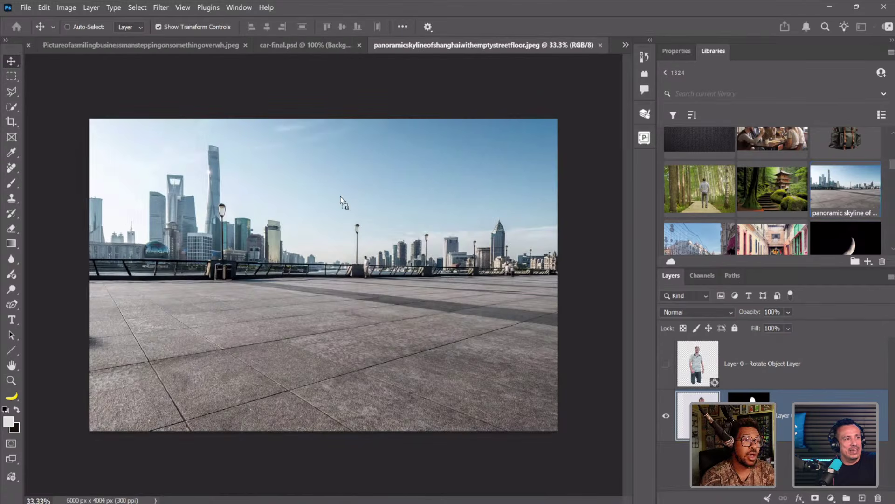
{"action": "left_click_drag", "start_coordinate": [339, 234], "coordinate": [337, 335]}
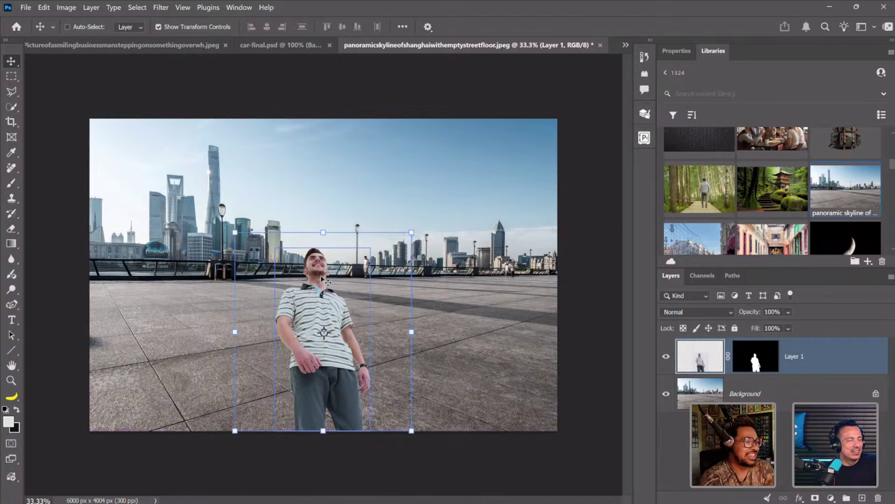
{"action": "mouse_move", "coordinate": [324, 295]}
{"action": "left_mouse_down"}
{"action": "mouse_move", "coordinate": [301, 43]}
{"action": "mouse_move", "coordinate": [333, 289]}
{"action": "left_mouse_up"}
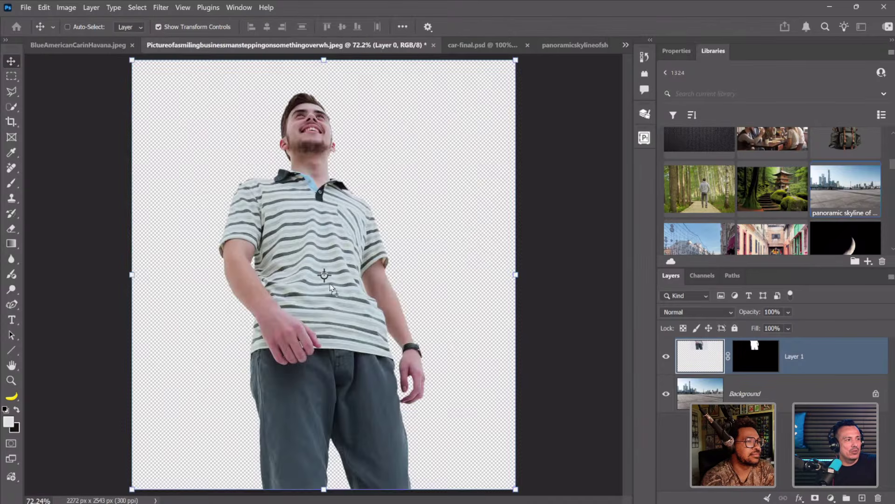
- Reposition the man near the centre of the skyline photo, with his head above the horizon
{"action": "left_click_drag", "start_coordinate": [564, 144], "coordinate": [339, 262]}
{"action": "left_click_drag", "start_coordinate": [349, 308], "coordinate": [356, 352]}
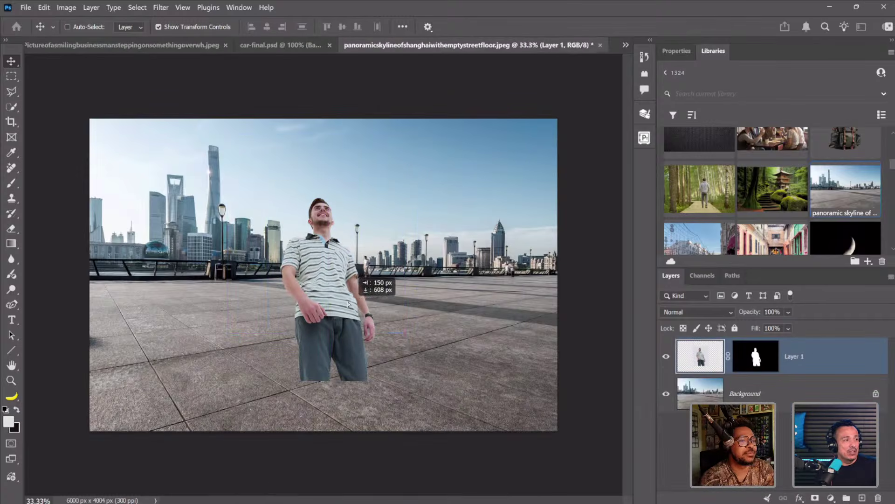
{"action": "left_click_drag", "start_coordinate": [298, 325], "coordinate": [266, 354]}
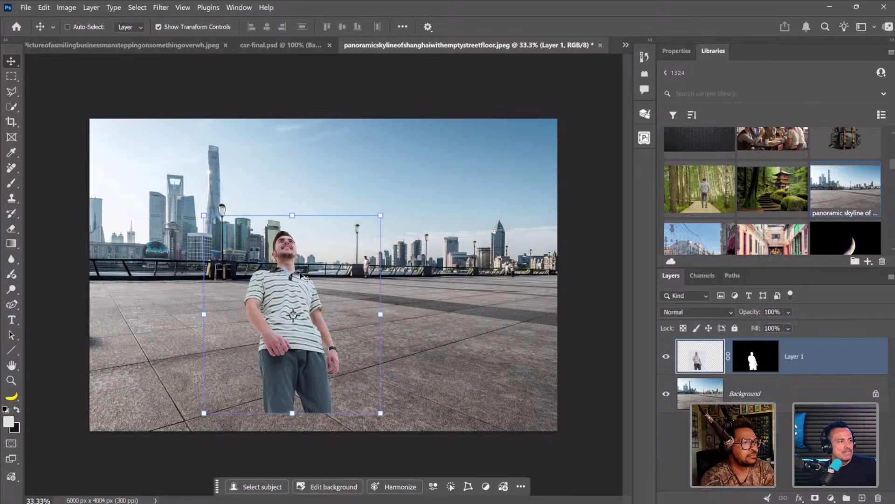
{"action": "left_click_drag", "start_coordinate": [302, 276], "coordinate": [342, 226]}
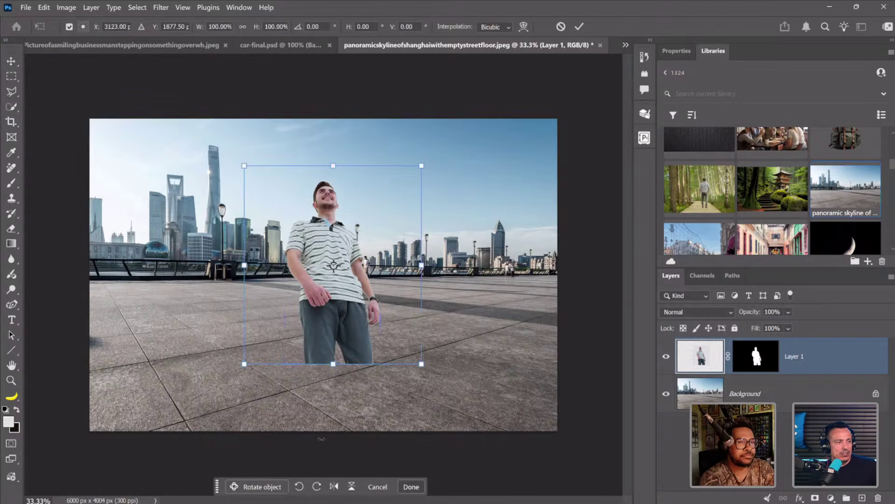
- Use Rotate Object on the man to tilt, turn and roll him until he stands upright facing the camera
{"action": "left_click", "coordinate": [261, 486]}
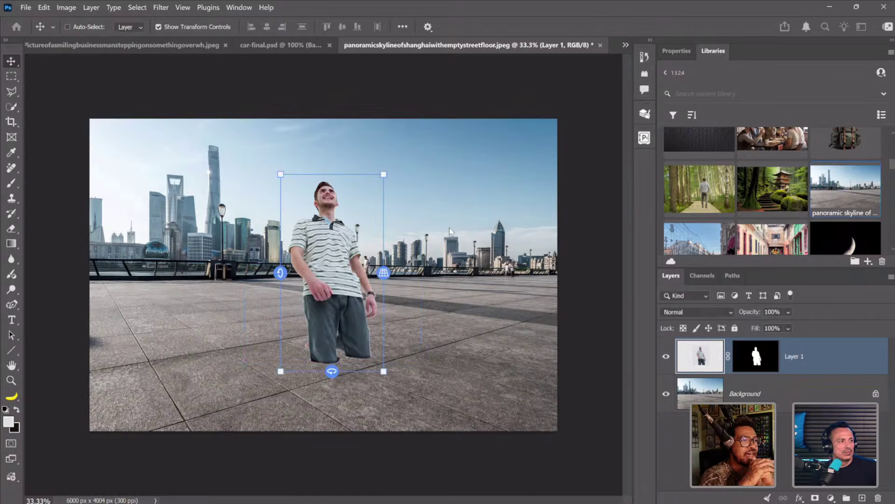
{"action": "mouse_move", "coordinate": [280, 273]}
{"action": "left_mouse_down"}
{"action": "mouse_move", "coordinate": [280, 285]}
{"action": "mouse_move", "coordinate": [280, 270]}
{"action": "left_mouse_up"}
{"action": "left_click_drag", "start_coordinate": [330, 378], "coordinate": [355, 377]}
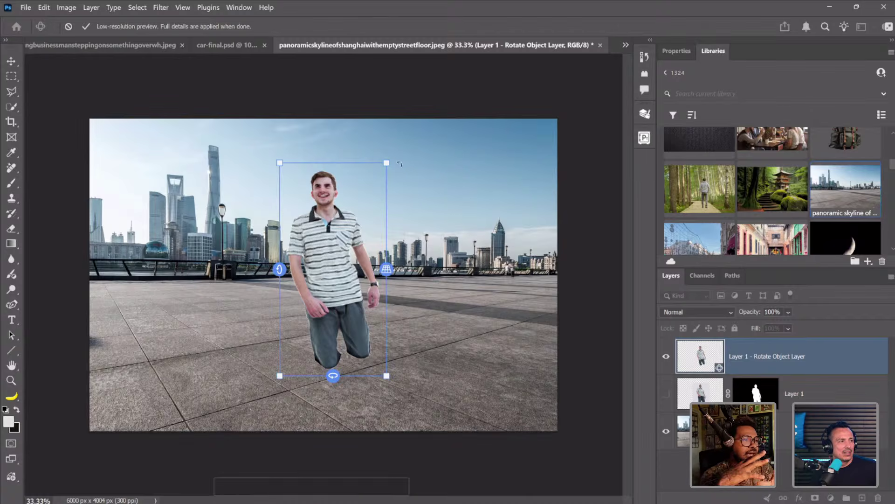
{"action": "left_click_drag", "start_coordinate": [397, 161], "coordinate": [406, 170]}
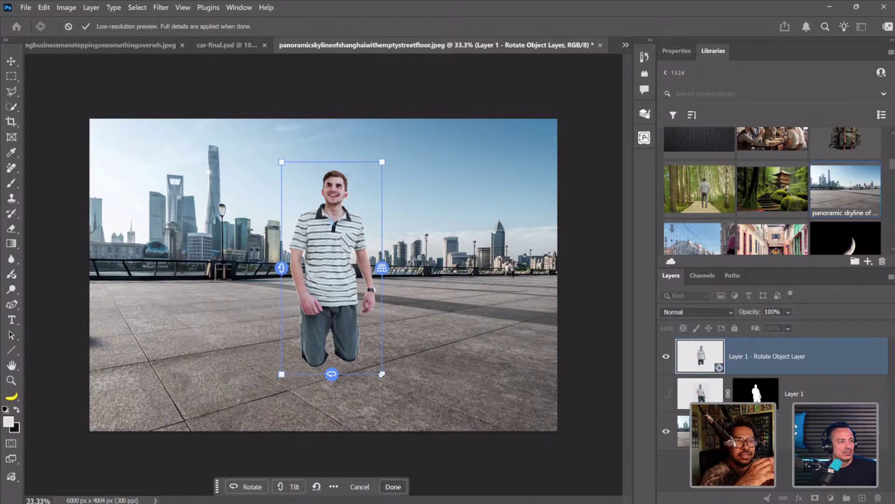
- Enlarge the rotated man within the skyline scene and apply the object rotation
{"action": "left_click_drag", "start_coordinate": [382, 373], "coordinate": [415, 410]}
{"action": "left_click_drag", "start_coordinate": [285, 166], "coordinate": [272, 159]}
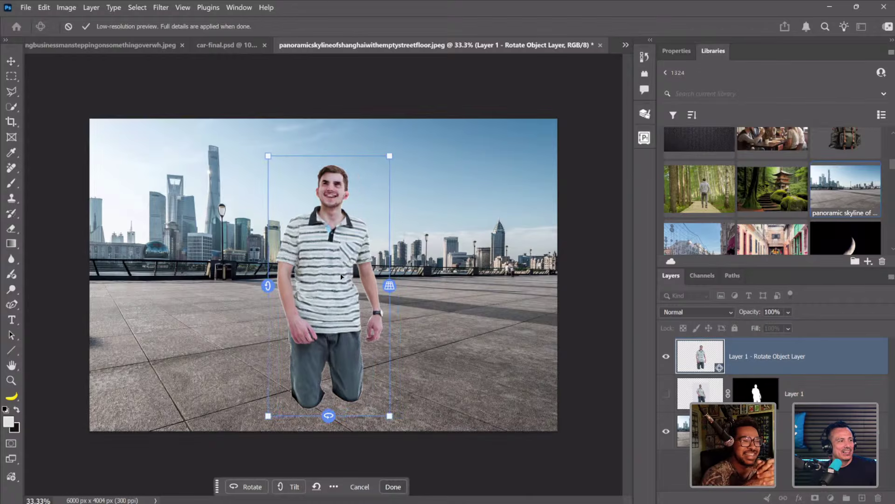
{"action": "key", "text": "Return"}
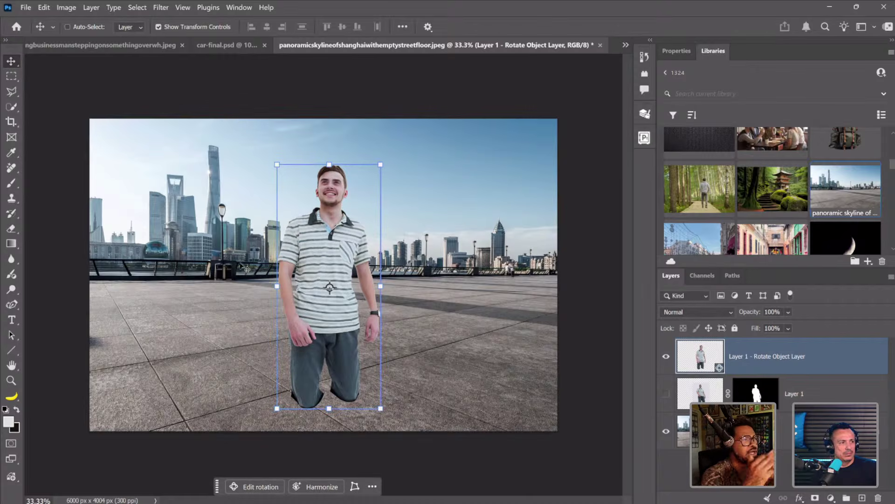
- Unlock the skyline background, scale it to about 69% and shift it slightly up behind the man
{"action": "left_click", "coordinate": [788, 431]}
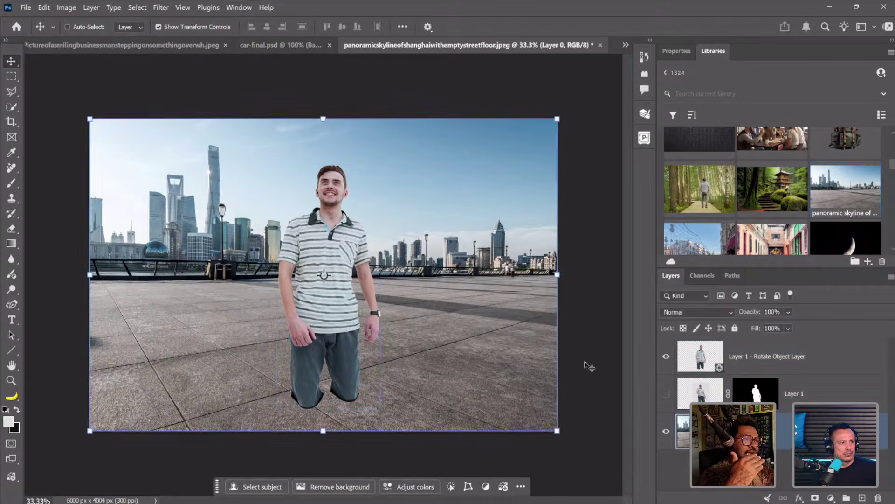
{"action": "left_click_drag", "start_coordinate": [559, 432], "coordinate": [497, 366]}
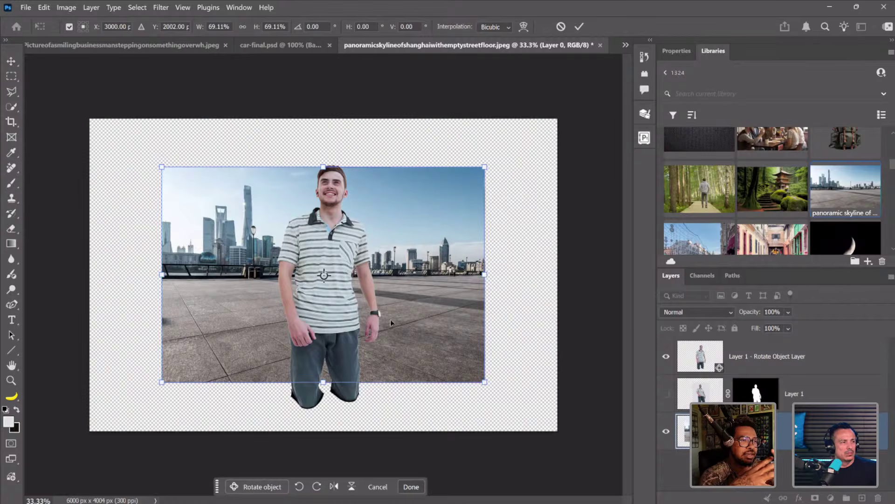
{"action": "key", "text": "Return"}
{"action": "left_click_drag", "start_coordinate": [399, 304], "coordinate": [405, 294]}
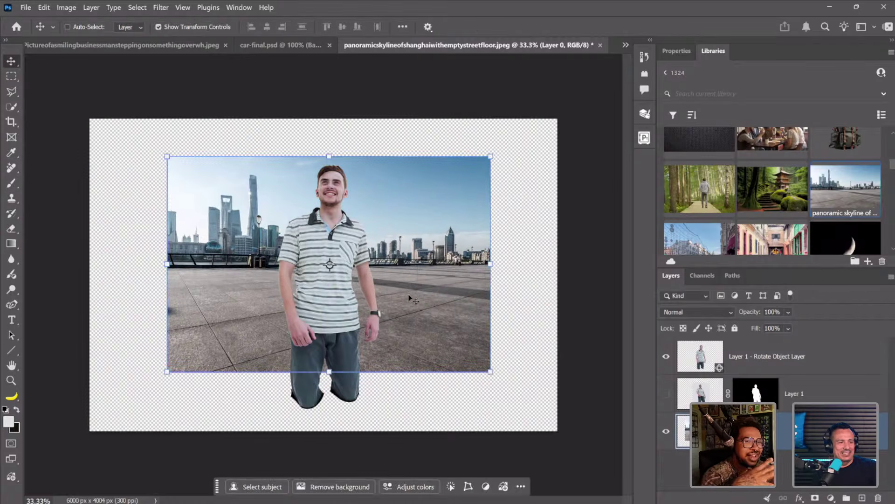
- Compare the original Layer 1 with the rotated man against the skyline by toggling their visibility
{"action": "left_click", "coordinate": [666, 358]}
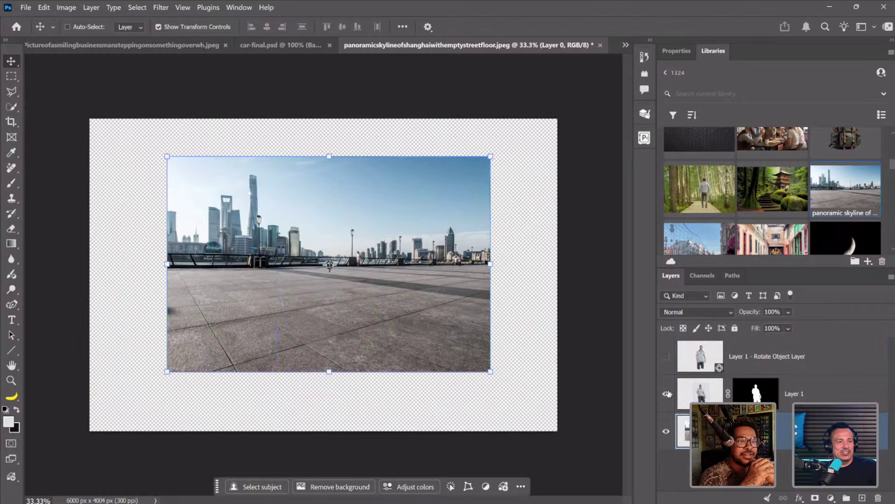
{"action": "left_click", "coordinate": [667, 395]}
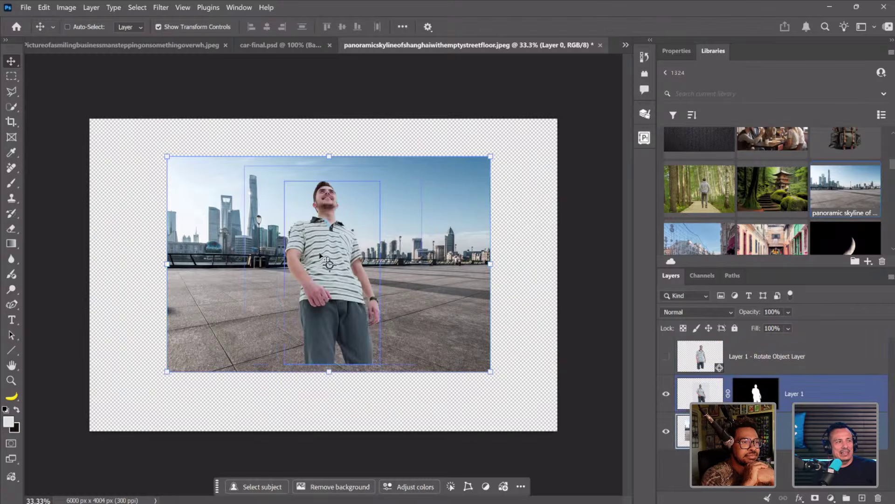
{"action": "key", "text": "alt+bracketleft"}
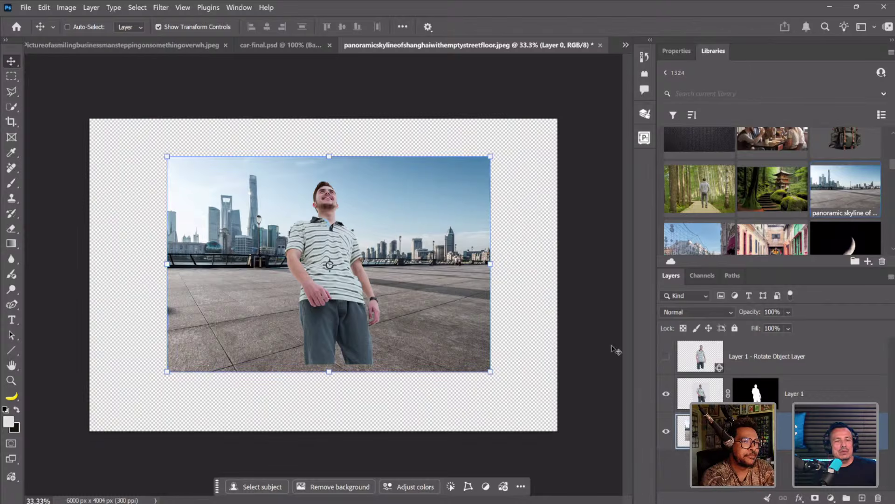
{"action": "key", "text": "alt+bracketright"}
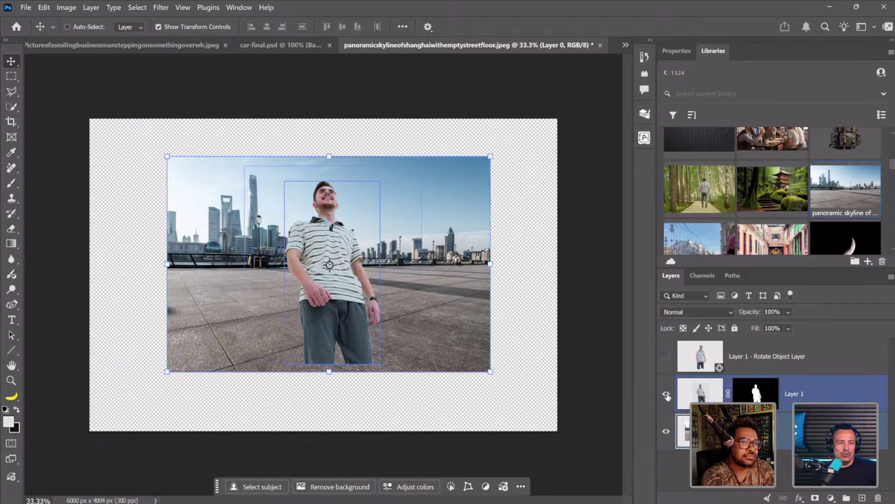
{"action": "left_click", "coordinate": [667, 395]}
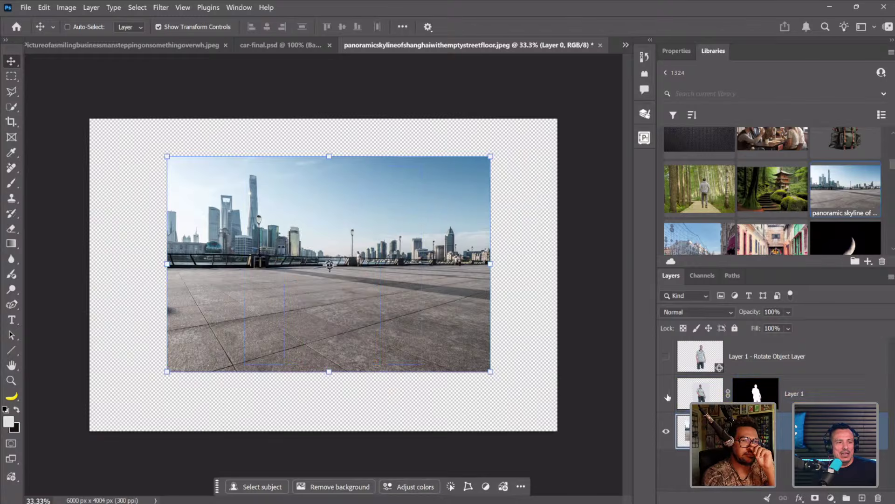
{"action": "left_click", "coordinate": [668, 358]}
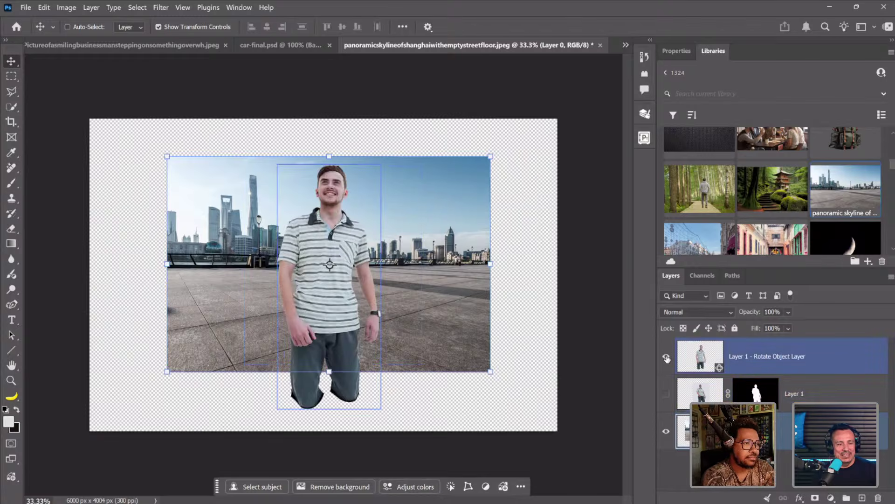
- Trim the canvas on all four sides based on transparent pixels, with the rotated man's layer selected
{"action": "left_click", "coordinate": [831, 370]}
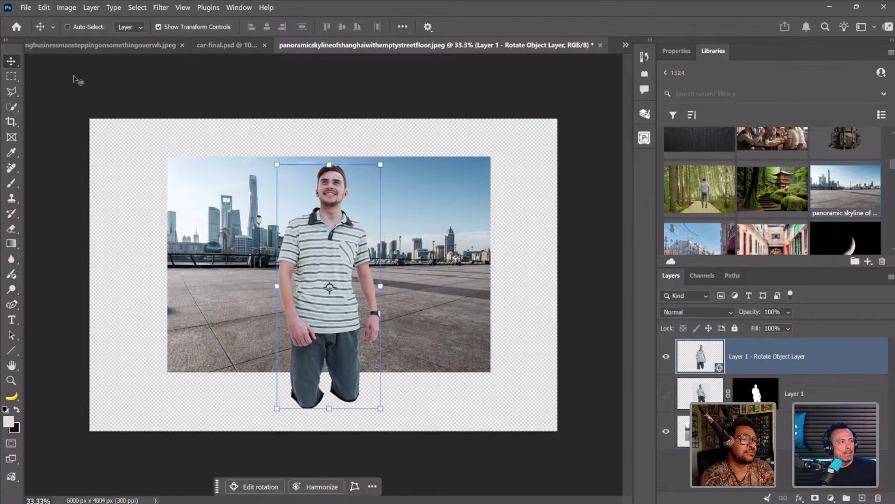
{"action": "left_click", "coordinate": [65, 9]}
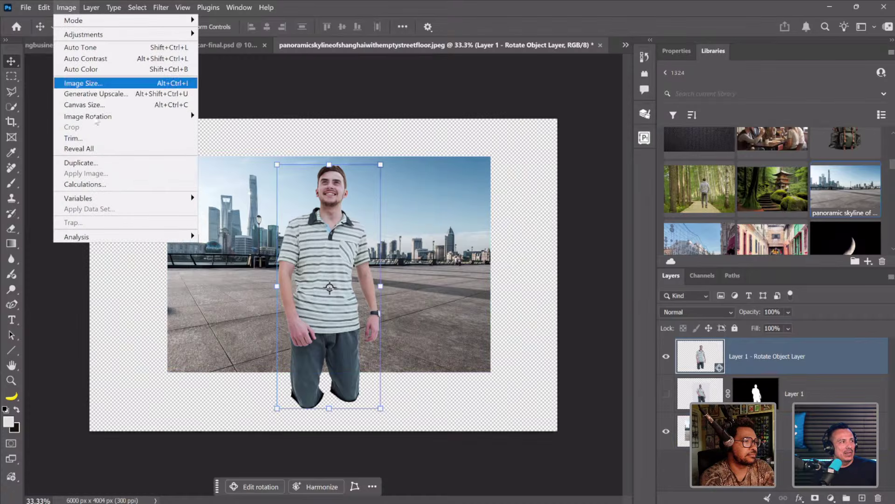
{"action": "left_click", "coordinate": [75, 138]}
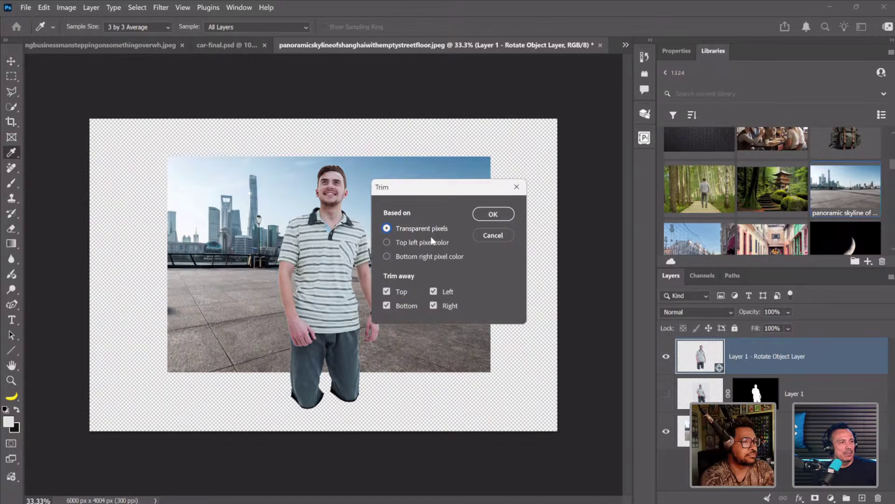
{"action": "left_click", "coordinate": [494, 213]}
{"action": "key", "text": "v"}
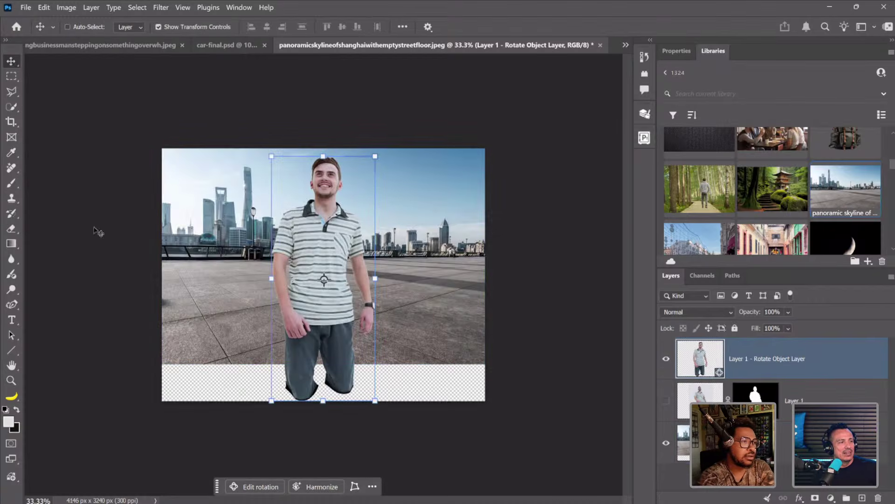
- Change the crop preset to W x H x Resolution and widen the crop frame to the full canvas width
{"action": "left_click", "coordinate": [13, 78]}
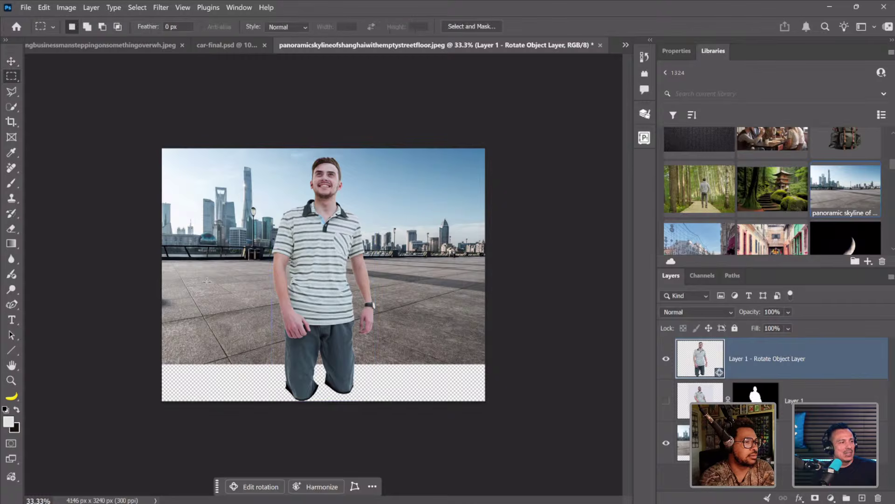
{"action": "left_click_drag", "start_coordinate": [526, 419], "coordinate": [169, 362]}
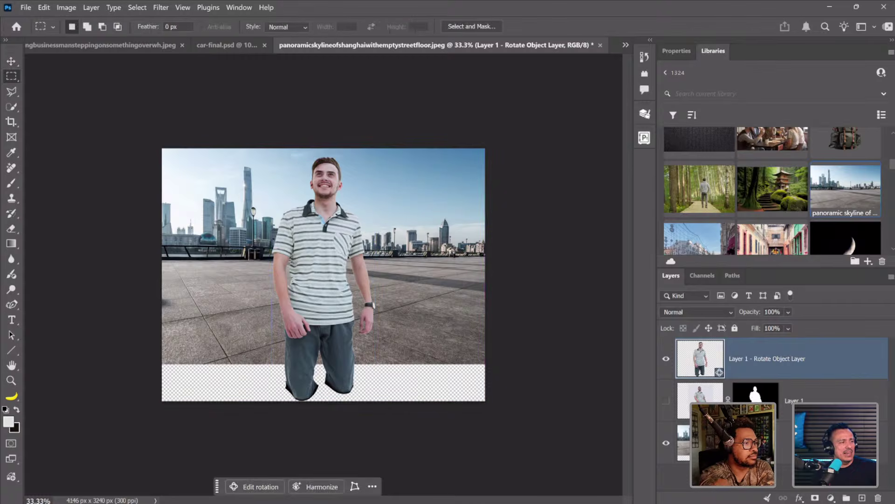
{"action": "left_click", "coordinate": [15, 124]}
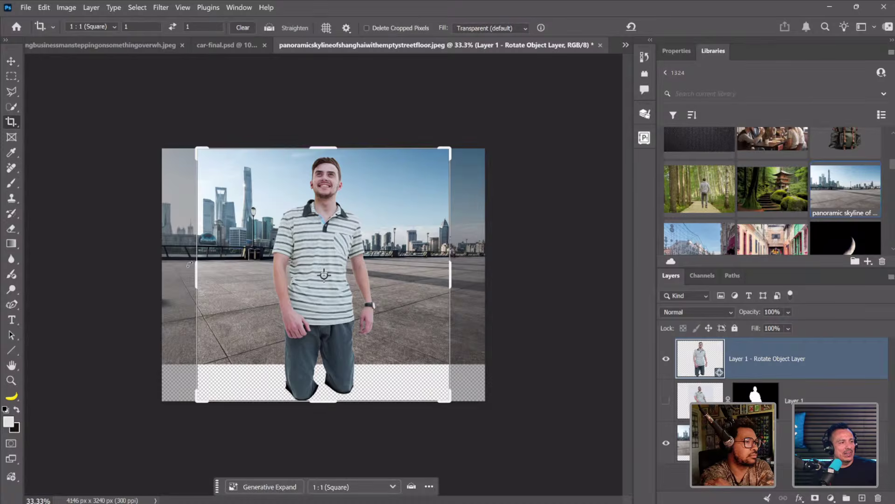
{"action": "left_click", "coordinate": [91, 26]}
{"action": "left_click", "coordinate": [79, 38]}
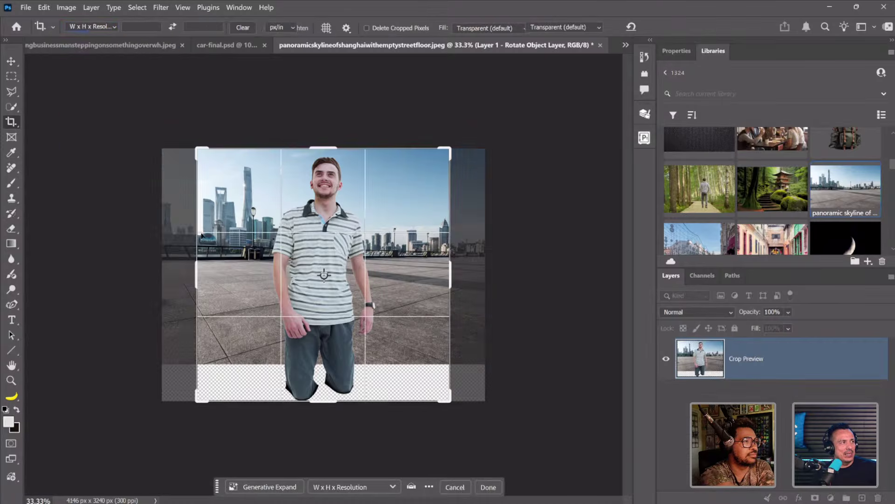
{"action": "left_click_drag", "start_coordinate": [196, 270], "coordinate": [162, 271]}
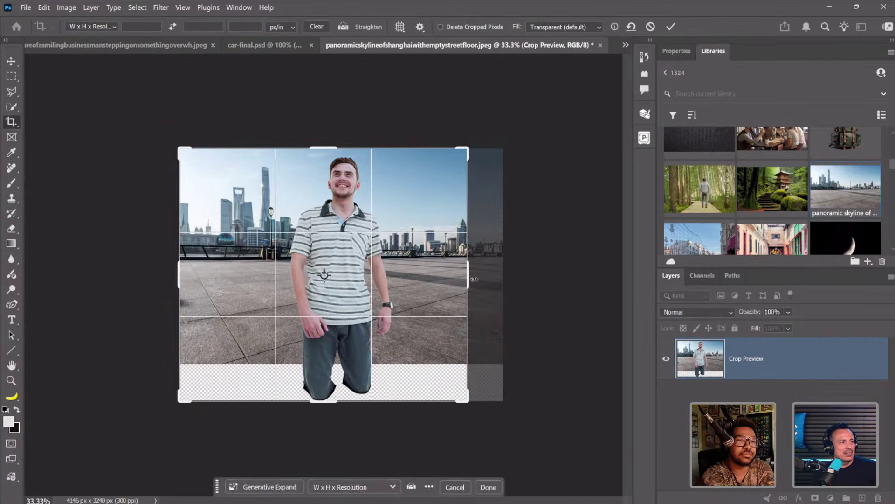
{"action": "left_click_drag", "start_coordinate": [471, 279], "coordinate": [490, 267]}
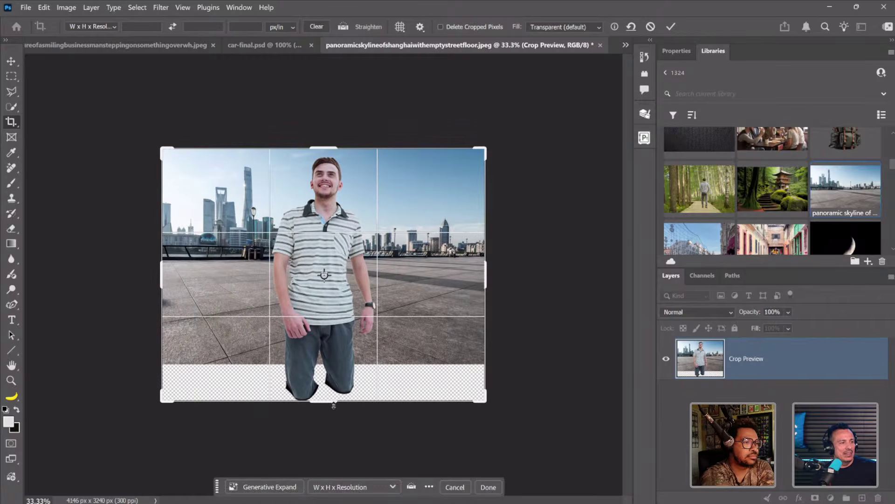
{"action": "mouse_move", "coordinate": [334, 404]}
{"action": "left_mouse_down"}
{"action": "mouse_move", "coordinate": [334, 386]}
{"action": "mouse_move", "coordinate": [334, 405]}
{"action": "left_mouse_up"}
{"action": "key", "text": "Return"}
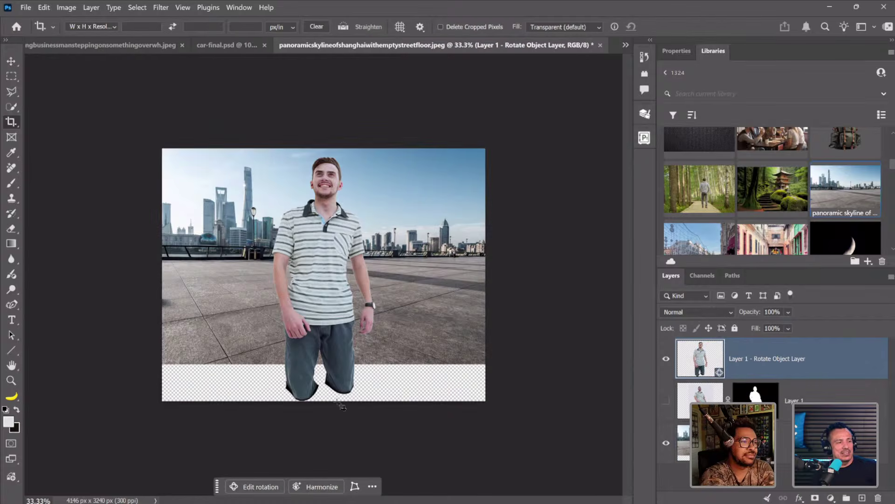
- Extend the canvas downward below the man's legs with the Crop tool, making it 4146 × 4518 px
{"action": "left_click", "coordinate": [324, 381]}
{"action": "left_click_drag", "start_coordinate": [327, 406], "coordinate": [327, 450]}
{"action": "key", "text": "Return"}
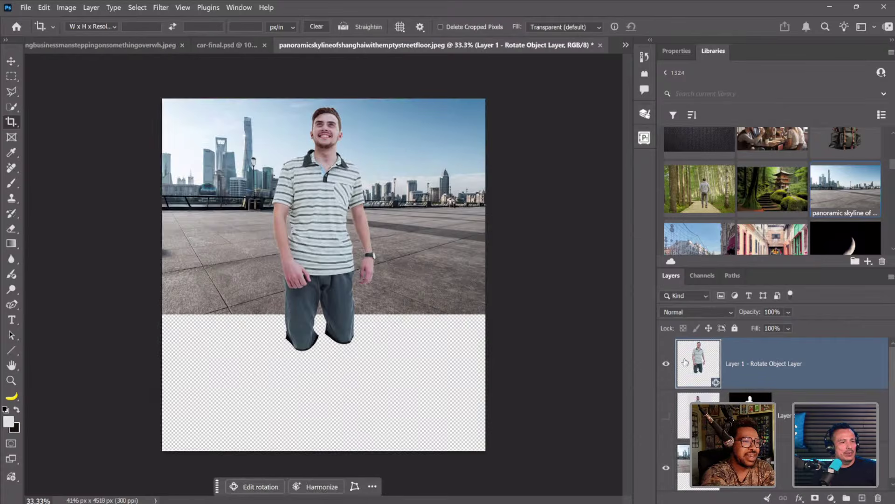
- Hide the rotated man's layer and marquee-select the whole empty canvas area just below the plaza floor
{"action": "left_click", "coordinate": [667, 368]}
{"action": "left_click", "coordinate": [11, 76]}
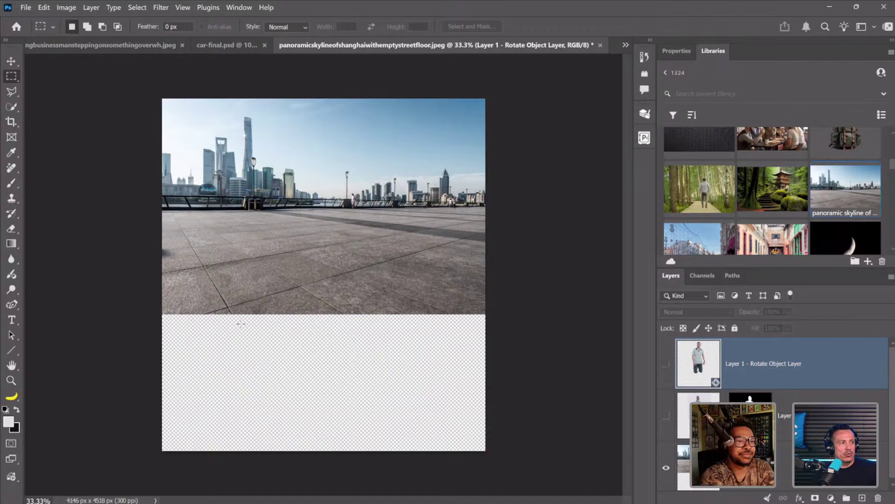
{"action": "left_click_drag", "start_coordinate": [163, 312], "coordinate": [495, 434]}
- Fill the selected area with Generative Fill, using the Firefly Fill & Expand model and no prompt
{"action": "left_click", "coordinate": [272, 486]}
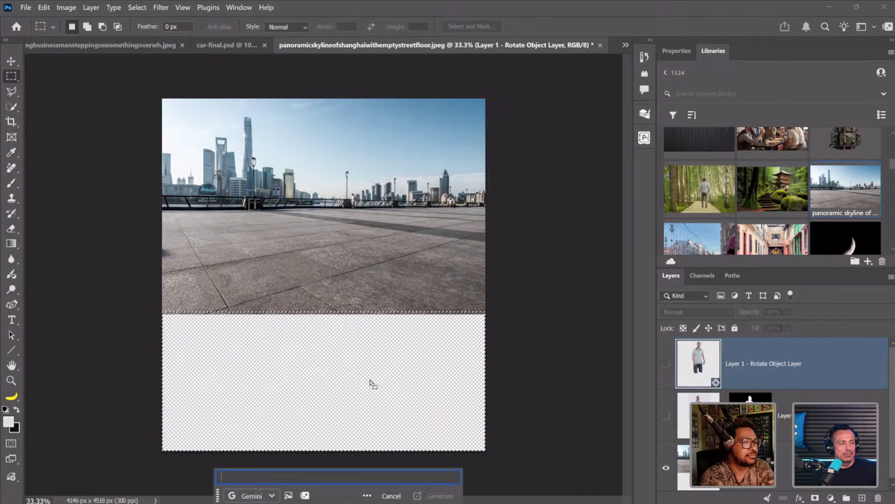
{"action": "left_click", "coordinate": [259, 496]}
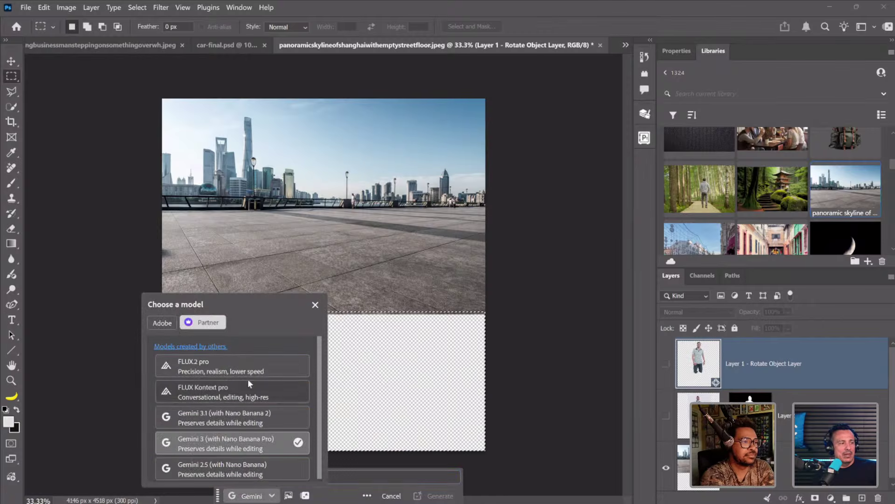
{"action": "left_click", "coordinate": [163, 322]}
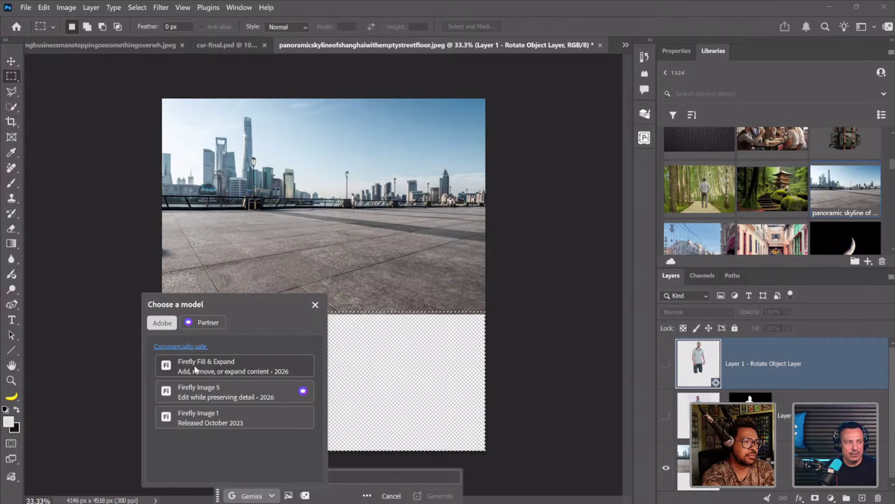
{"action": "left_click", "coordinate": [246, 366]}
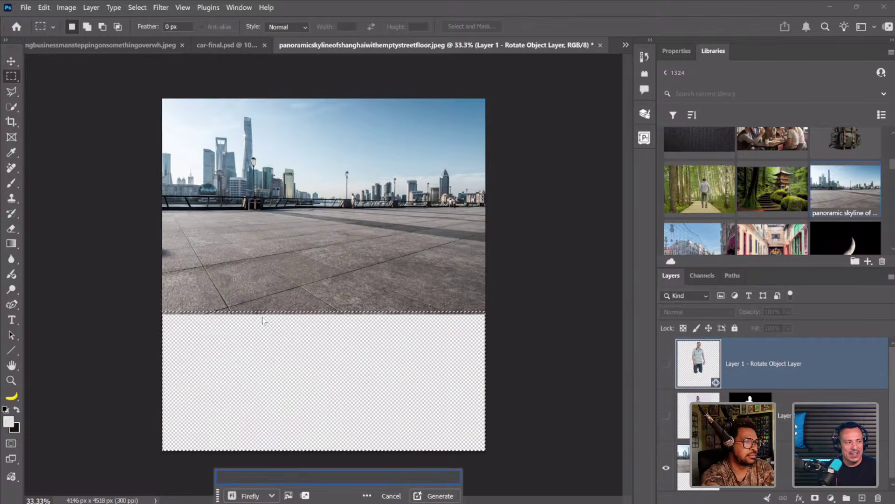
{"action": "left_click", "coordinate": [435, 496]}
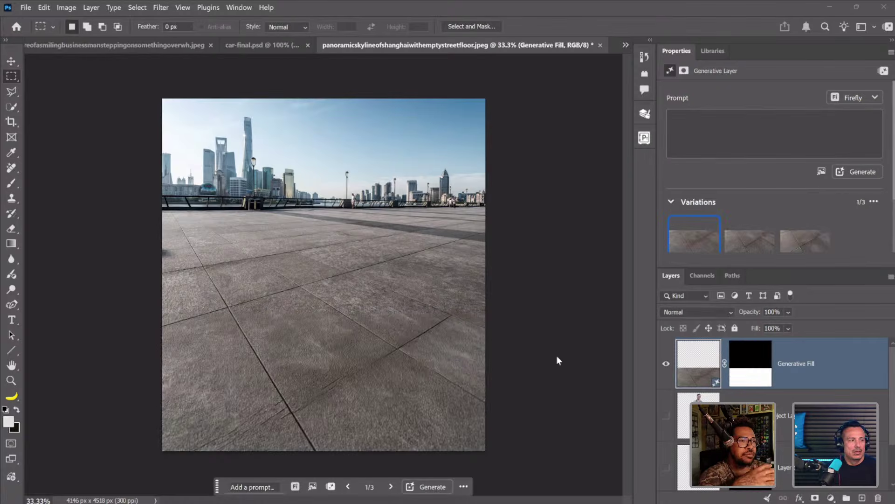
- Compare the three generated floor variations and keep the first one
{"action": "left_click", "coordinate": [746, 247]}
{"action": "left_click", "coordinate": [810, 241]}
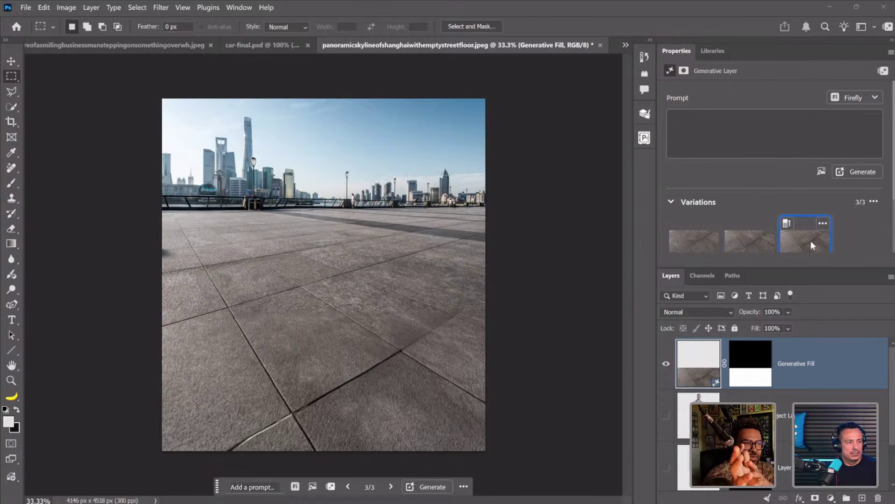
{"action": "left_click", "coordinate": [698, 242]}
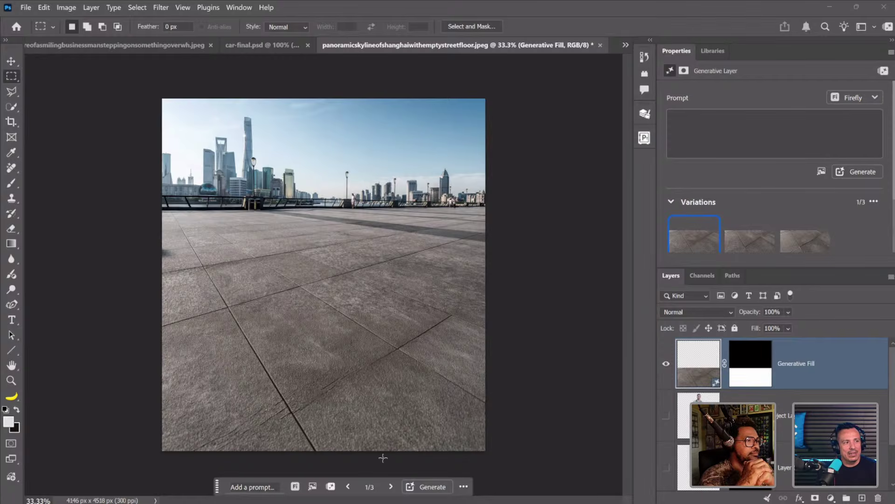
- Stack the Generative Fill layer beneath the rotated man's layer, show the man again and lower him to about Y 453 px
{"action": "left_click_drag", "start_coordinate": [699, 375], "coordinate": [685, 417]}
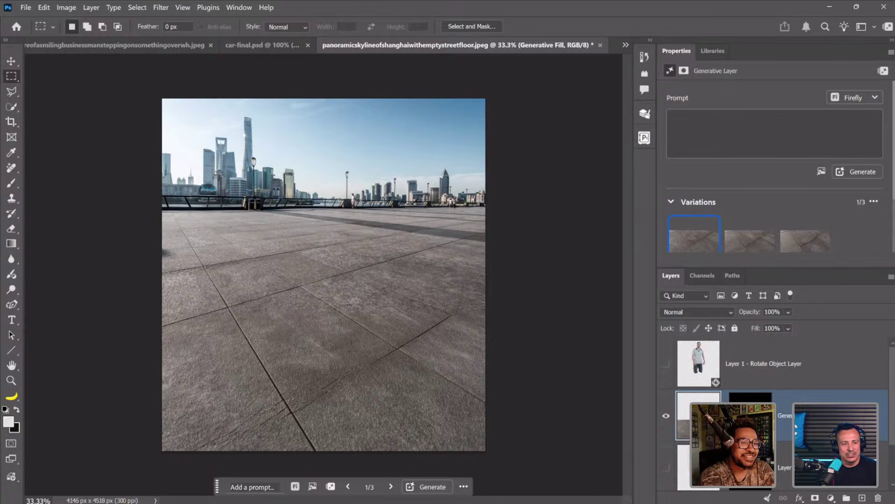
{"action": "left_click", "coordinate": [667, 364]}
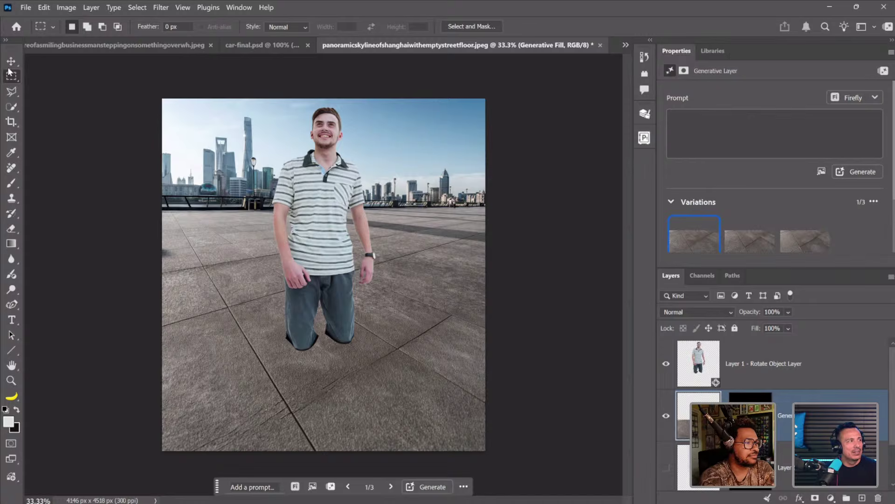
{"action": "left_click", "coordinate": [10, 62]}
{"action": "left_click", "coordinate": [758, 376]}
{"action": "left_click_drag", "start_coordinate": [345, 210], "coordinate": [345, 237]}
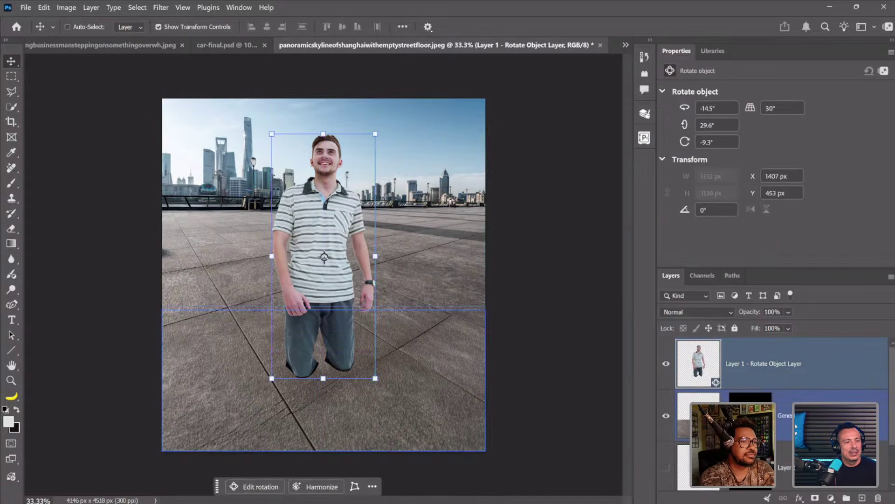
- Place the skyline layer directly beneath the Generative Fill layer and group the two layers
{"action": "scroll", "coordinate": [723, 420], "scroll_direction": "down", "scroll_amount": 3}
{"action": "left_click", "coordinate": [713, 417]}
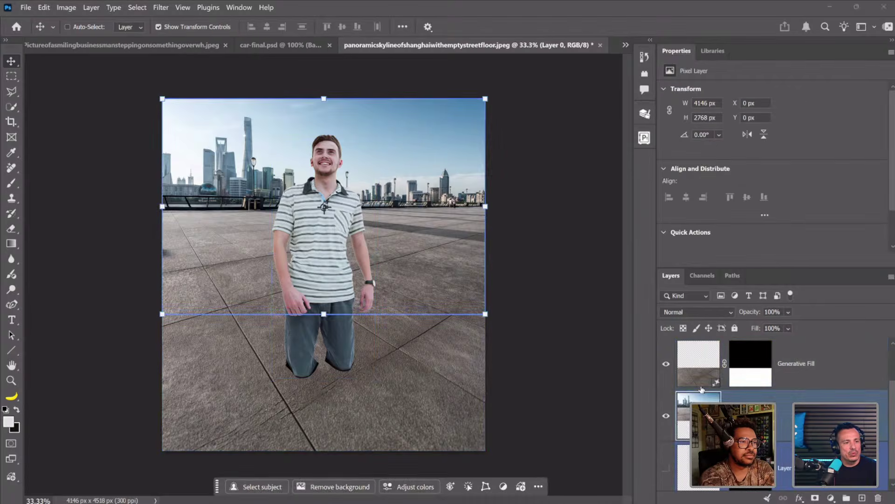
{"action": "left_click", "coordinate": [701, 380], "text": "shift"}
{"action": "key", "text": "ctrl+g"}
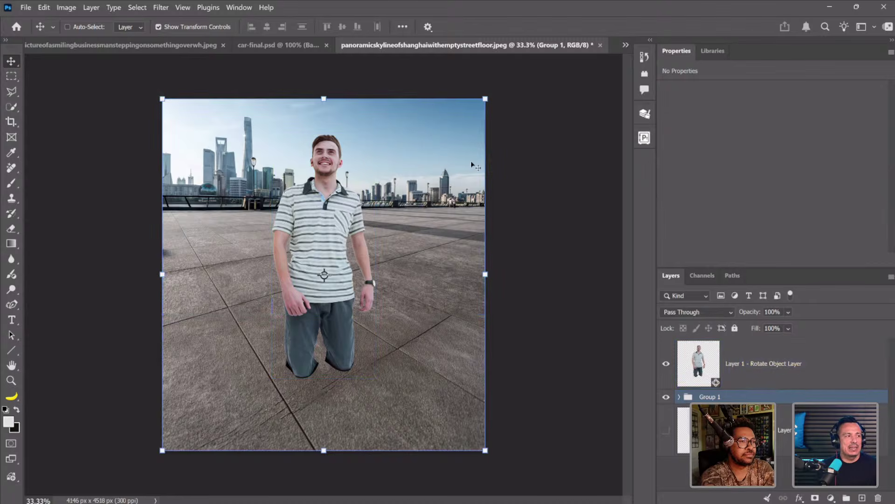
- Edit the rotated man's object rotation, adjusting the tilt to about 31.9°, and apply it
{"action": "left_click", "coordinate": [275, 268], "text": "ctrl"}
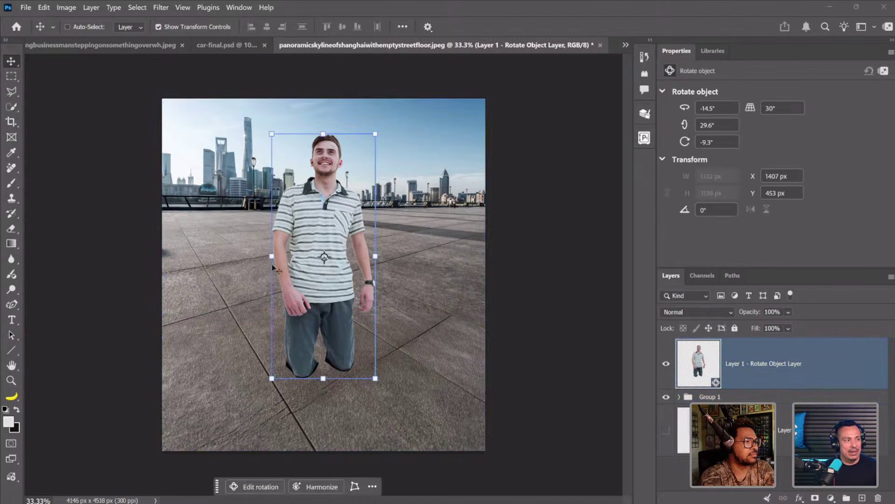
{"action": "left_click", "coordinate": [264, 487]}
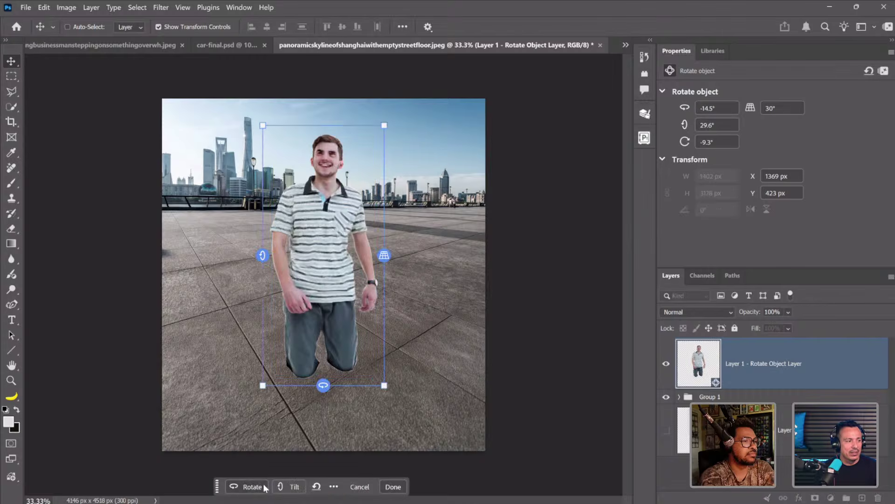
{"action": "left_click_drag", "start_coordinate": [262, 255], "coordinate": [262, 255]}
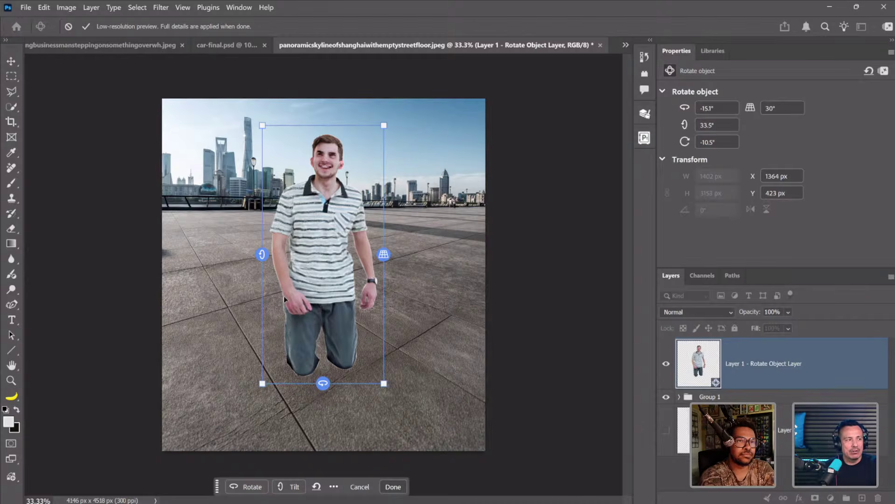
{"action": "left_click_drag", "start_coordinate": [262, 254], "coordinate": [262, 253]}
{"action": "key", "text": "Return"}
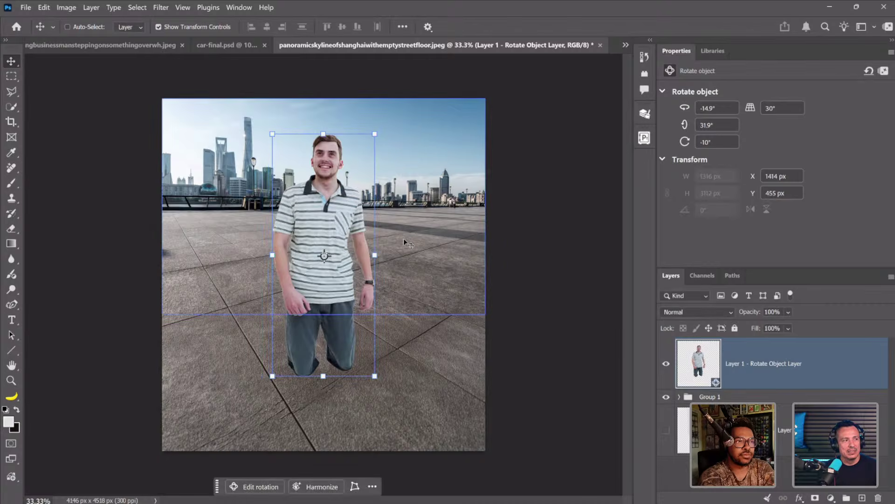
- Move Group 1 down about 288 px and fill the empty strip above the sky with a promptless Firefly Generative Fill
{"action": "left_click", "coordinate": [688, 397]}
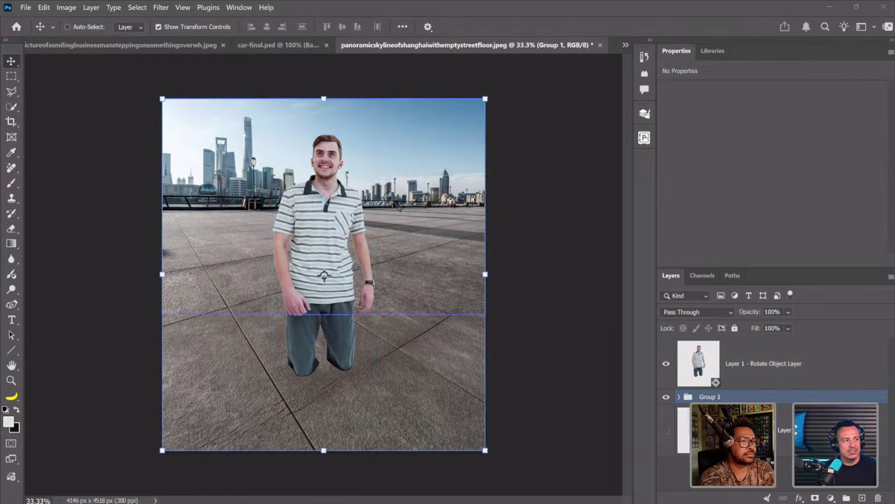
{"action": "left_click_drag", "start_coordinate": [395, 201], "coordinate": [396, 223]}
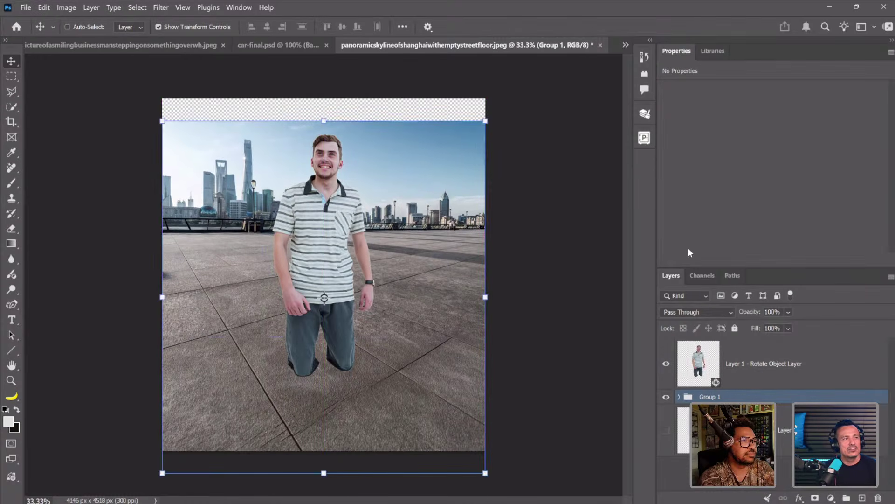
{"action": "left_click", "coordinate": [680, 398]}
{"action": "left_click", "coordinate": [728, 471]}
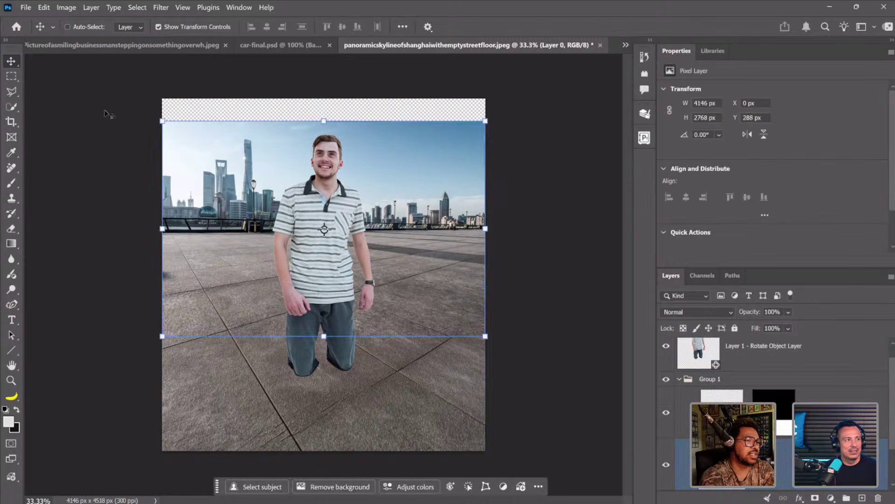
{"action": "left_click", "coordinate": [11, 76]}
{"action": "left_click_drag", "start_coordinate": [161, 99], "coordinate": [510, 122]}
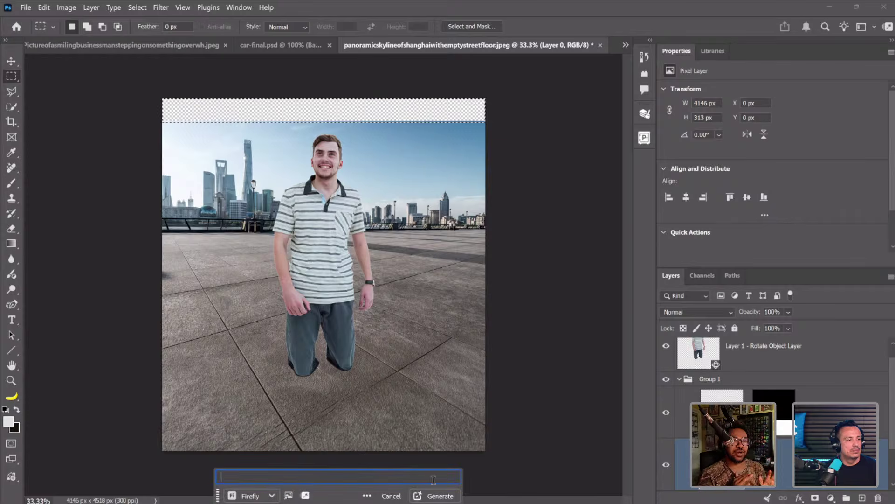
{"action": "left_click", "coordinate": [435, 496]}
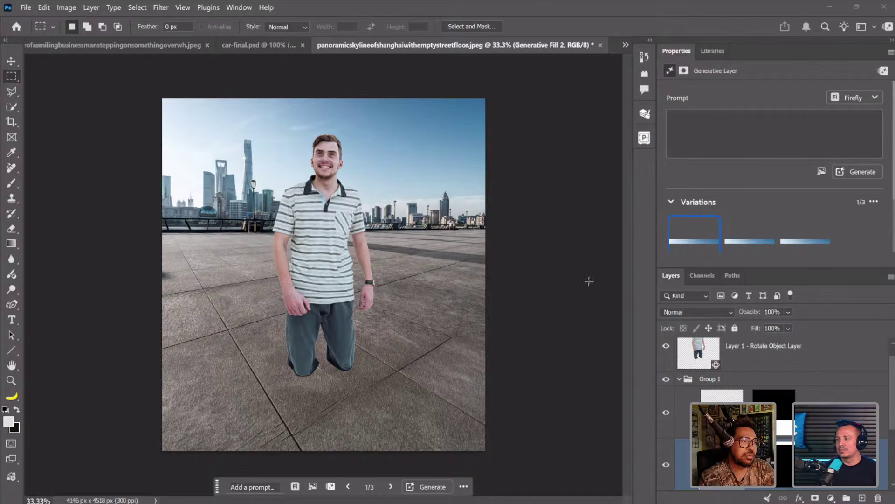
- Collapse Group 1, toggle its visibility, and examine the rotated man's face, shirt and arm edges up close
{"action": "left_click", "coordinate": [680, 379]}
{"action": "left_click", "coordinate": [666, 398]}
{"action": "left_click", "coordinate": [667, 398]}
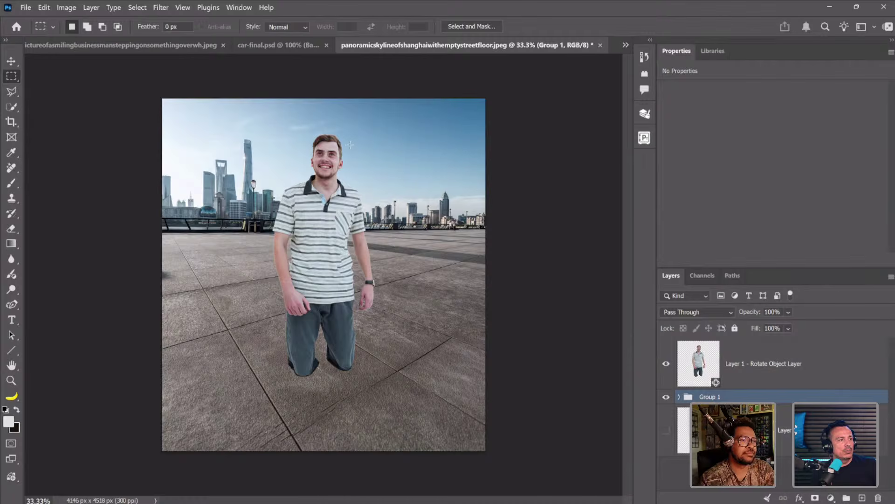
{"action": "scroll", "coordinate": [331, 154], "scroll_direction": "up", "scroll_amount": 10}
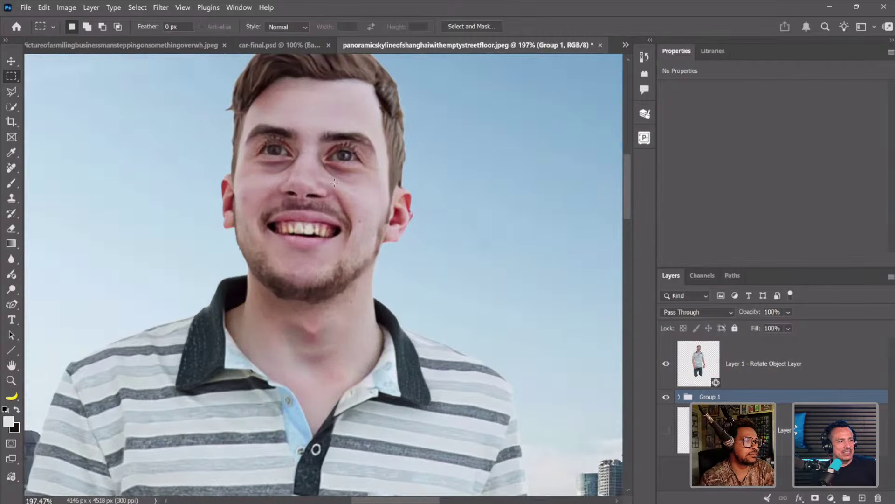
{"action": "scroll", "coordinate": [334, 183], "scroll_direction": "down", "scroll_amount": 5}
{"action": "scroll", "coordinate": [273, 297], "scroll_direction": "up", "scroll_amount": 5}
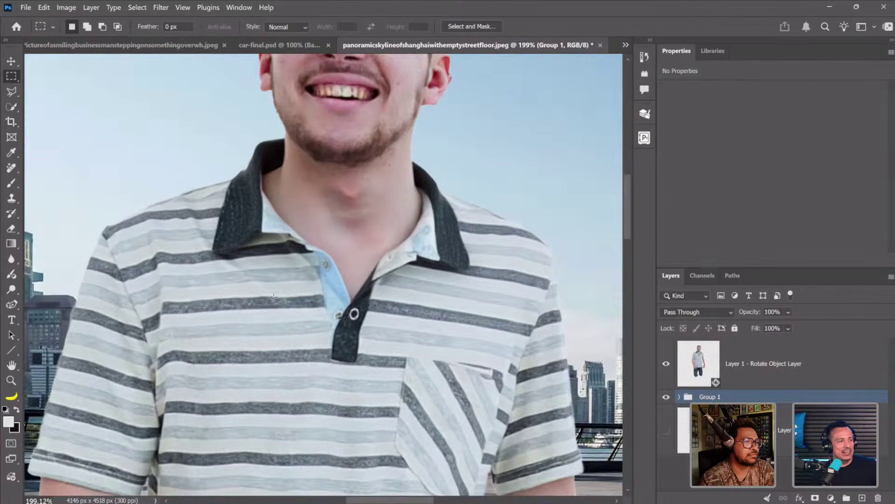
{"action": "scroll", "coordinate": [274, 297], "scroll_direction": "down", "scroll_amount": 6}
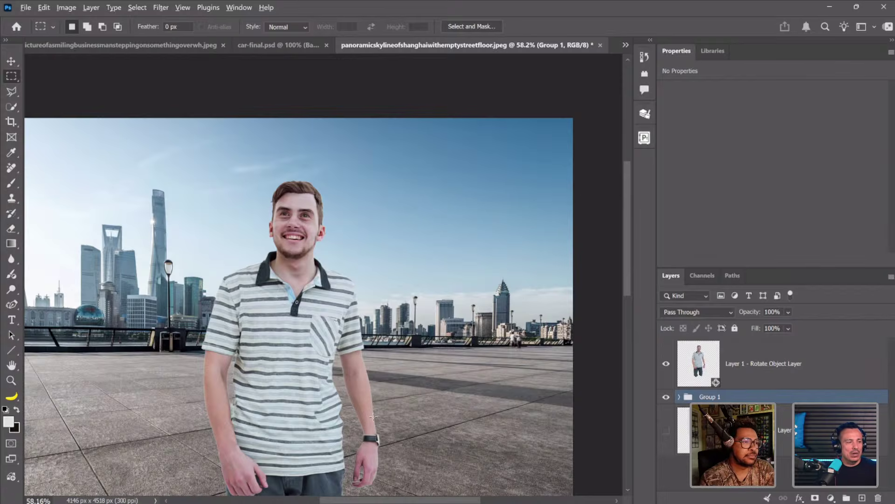
{"action": "scroll", "coordinate": [373, 416], "scroll_direction": "up", "scroll_amount": 5}
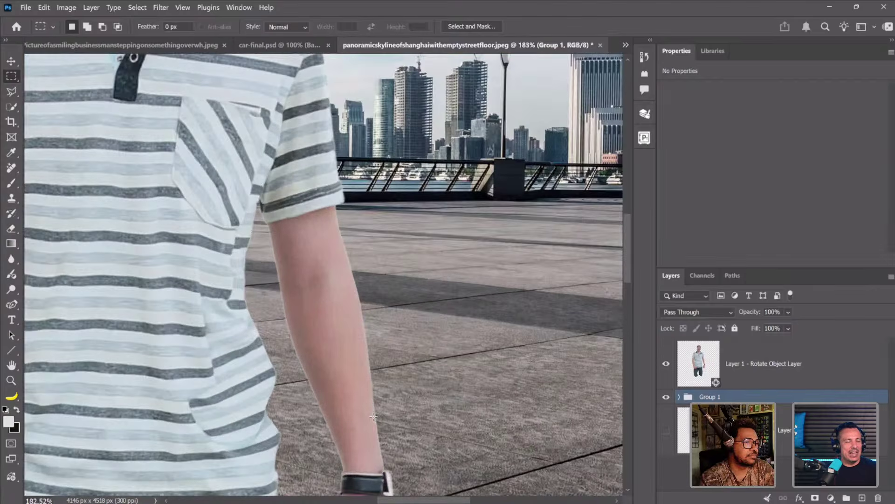
- Examine the man's sleeve and forearm edges up close, and the whole figure against the skyline
{"action": "scroll", "coordinate": [373, 417], "scroll_direction": "up", "scroll_amount": 1}
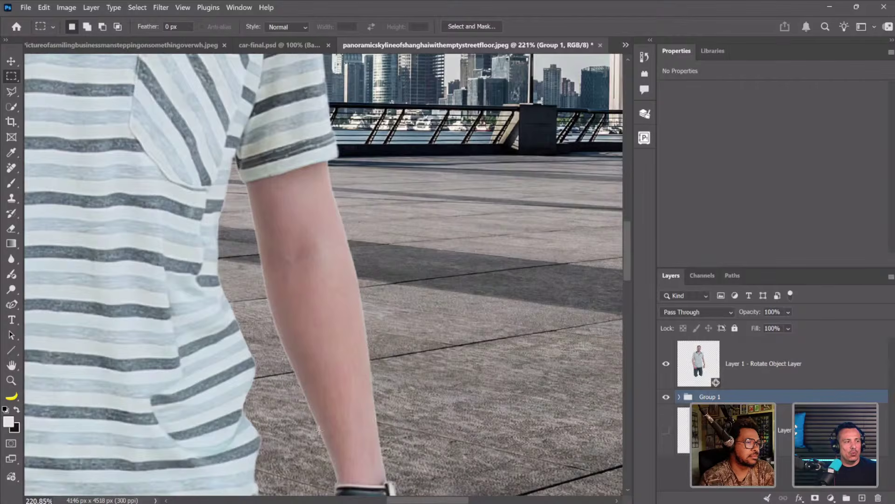
{"action": "scroll", "coordinate": [351, 252], "scroll_direction": "down", "scroll_amount": 5}
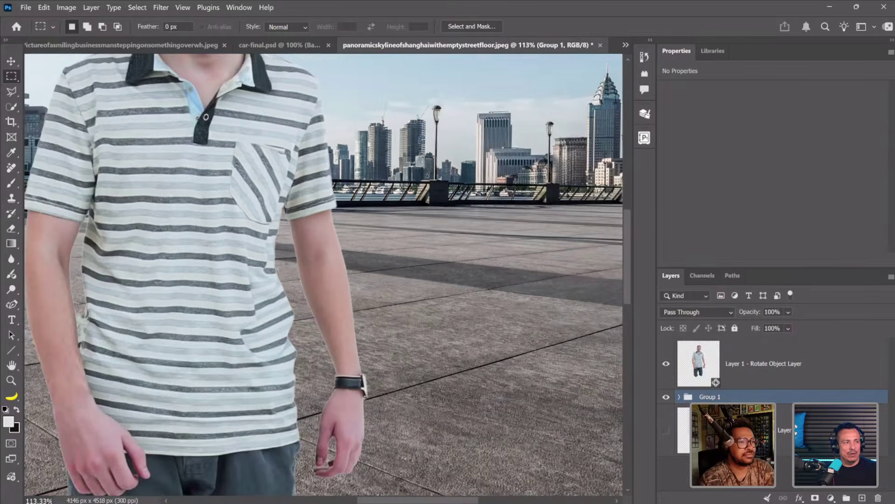
{"action": "scroll", "coordinate": [147, 258], "scroll_direction": "down", "scroll_amount": 2}
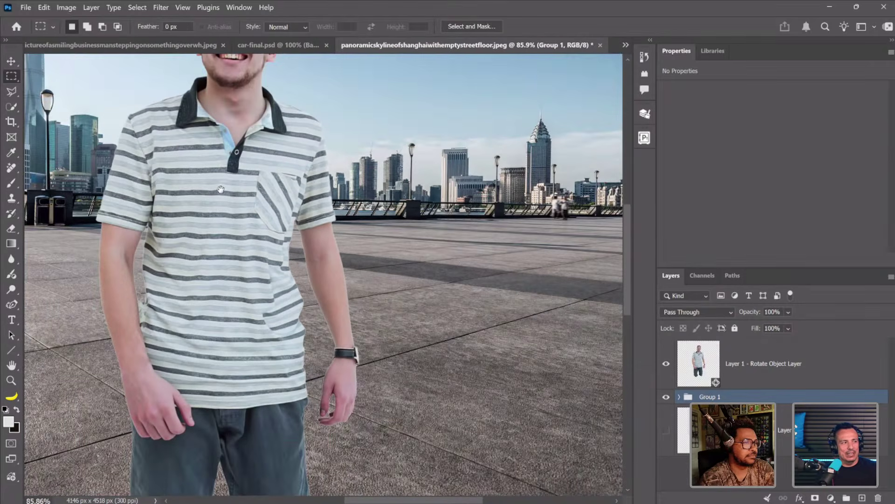
{"action": "left_click_drag", "start_coordinate": [203, 183], "coordinate": [303, 272]}
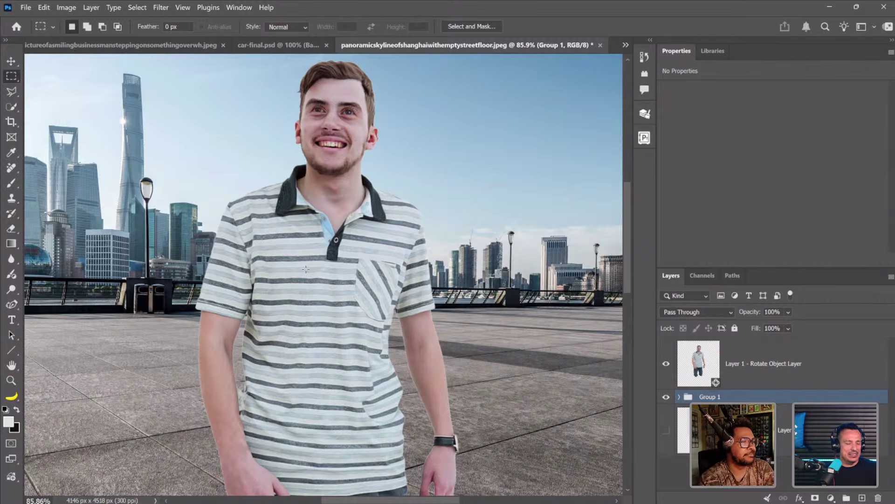
{"action": "scroll", "coordinate": [306, 270], "scroll_direction": "down", "scroll_amount": 3}
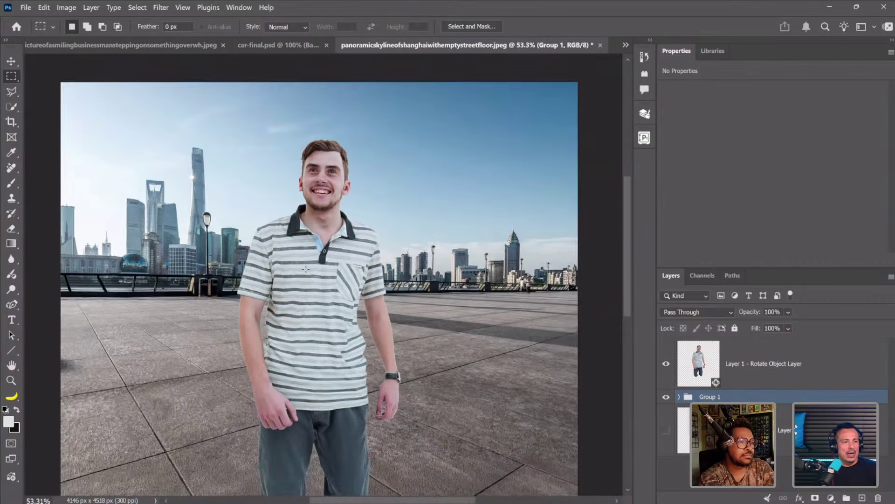
- Convert the Rotate Object layer to a smart object and add a layer mask from a Select Subject selection of the man
{"action": "left_click", "coordinate": [786, 375]}
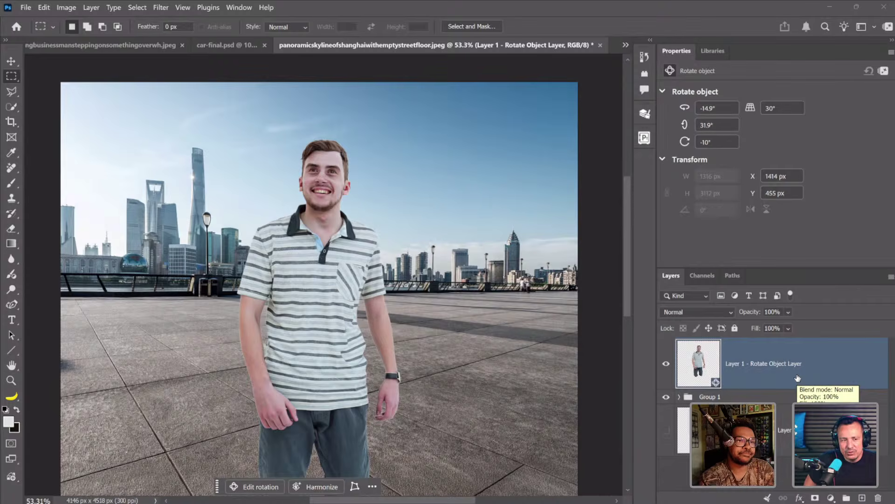
{"action": "right_click", "coordinate": [797, 377]}
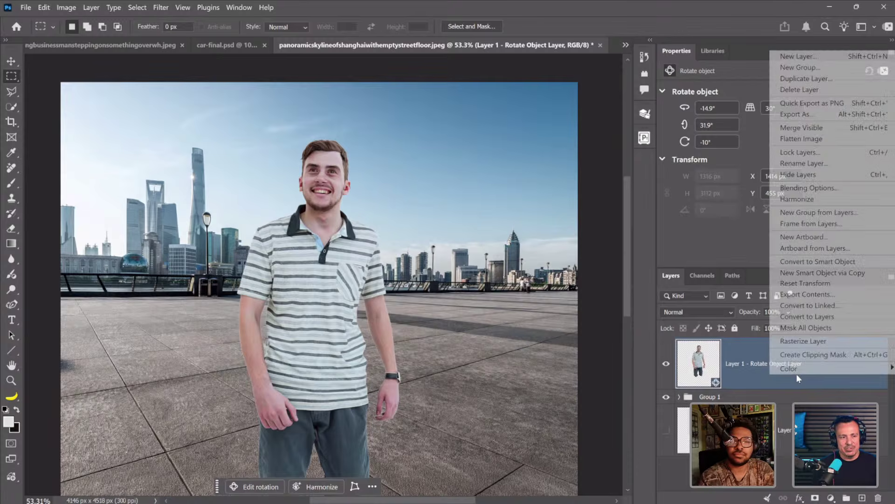
{"action": "left_click", "coordinate": [791, 385]}
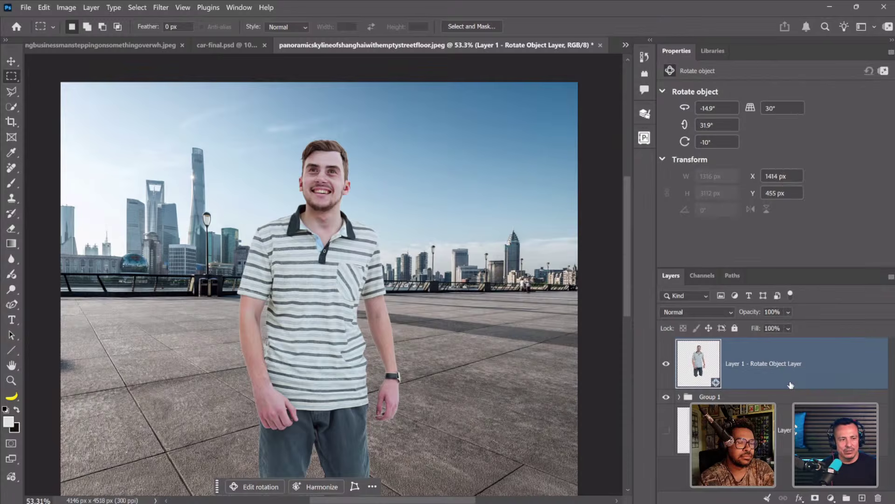
{"action": "right_click", "coordinate": [791, 385]}
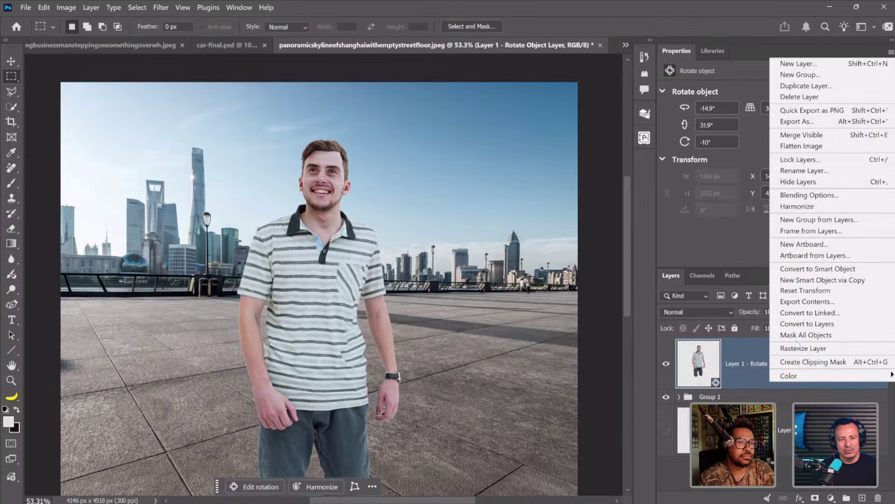
{"action": "left_click", "coordinate": [803, 270]}
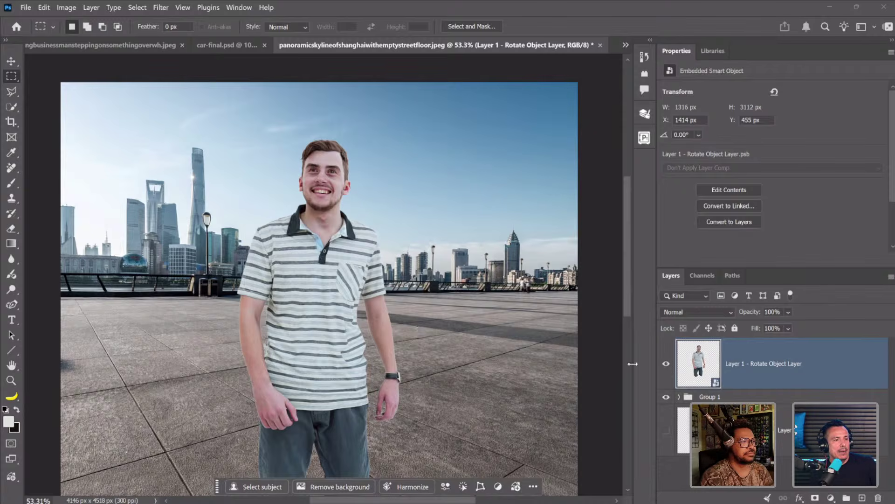
{"action": "left_click", "coordinate": [256, 487]}
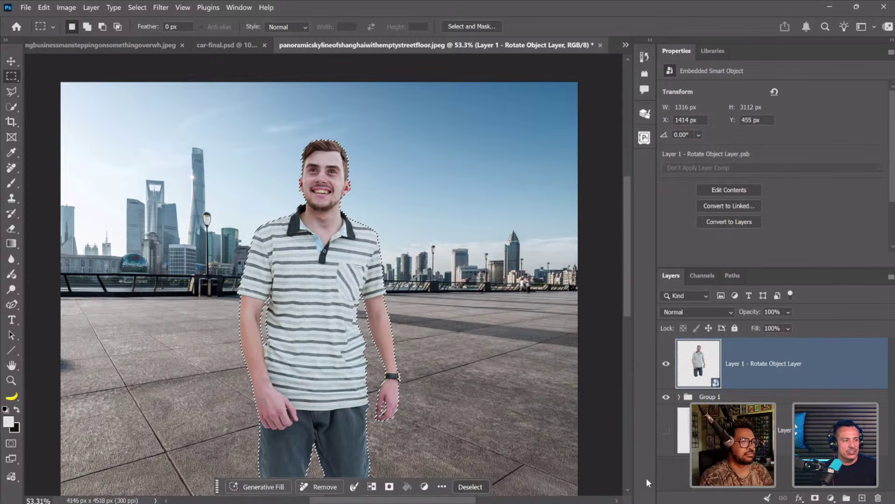
{"action": "left_click", "coordinate": [816, 498]}
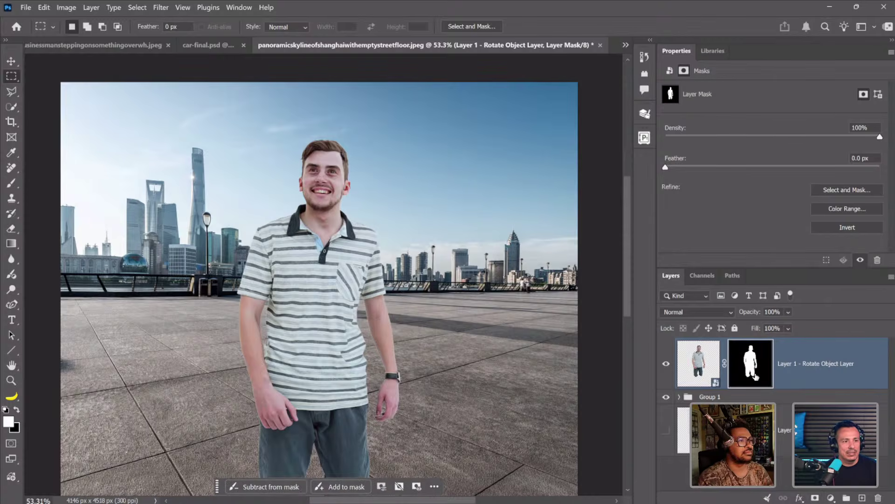
- Open the Minimum filter on the man's layer mask and show his forearm edge in the filter preview
{"action": "left_click", "coordinate": [160, 7]}
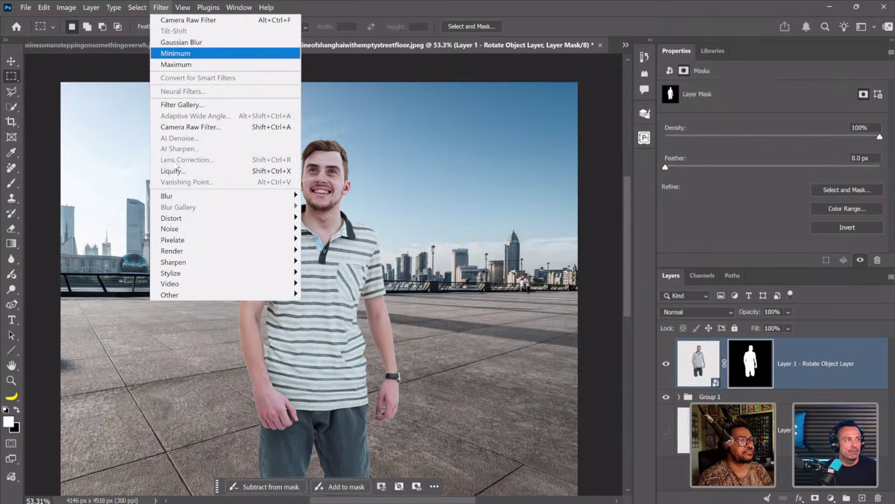
{"action": "mouse_move", "coordinate": [203, 295]}
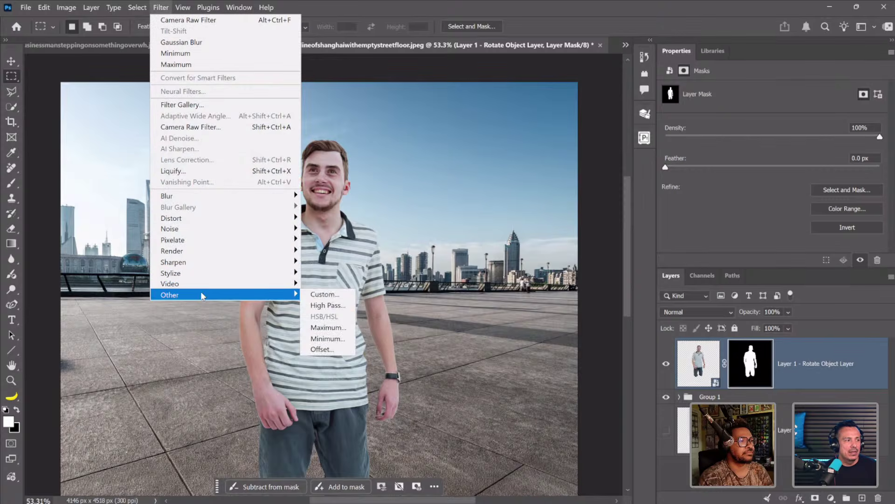
{"action": "left_click", "coordinate": [326, 339]}
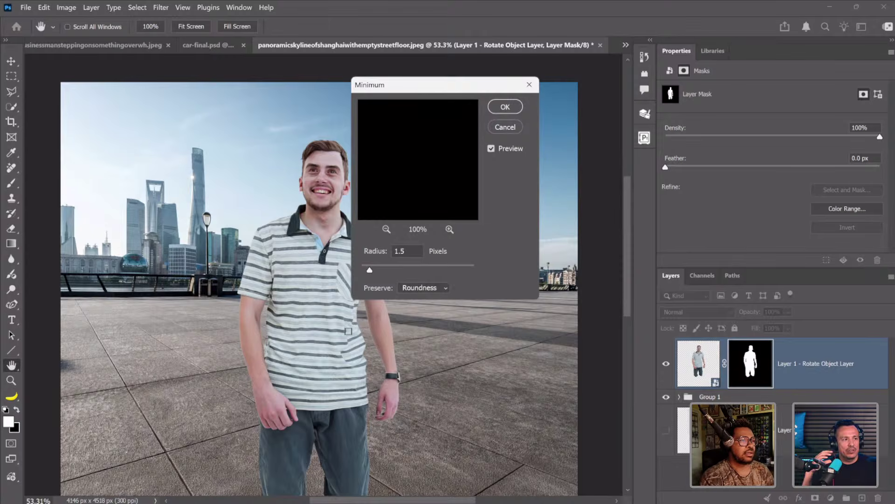
{"action": "left_click_drag", "start_coordinate": [408, 89], "coordinate": [487, 84]}
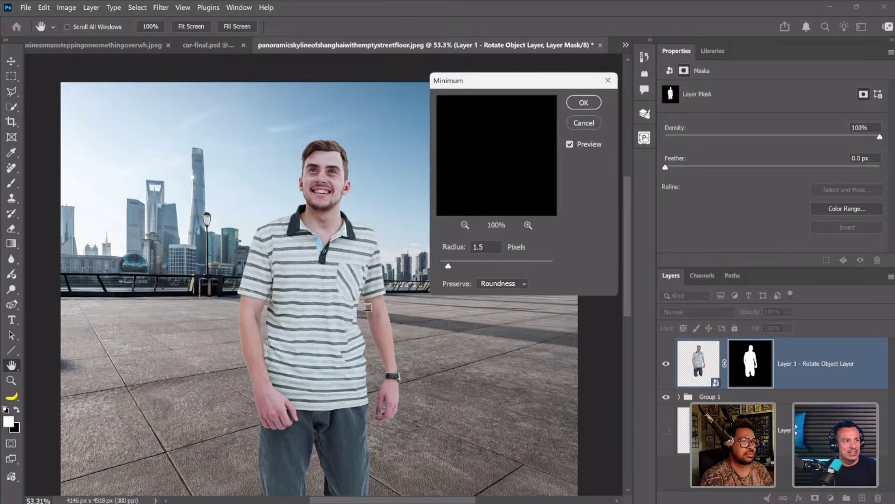
{"action": "key", "text": "alt"}
{"action": "left_click", "coordinate": [377, 345]}
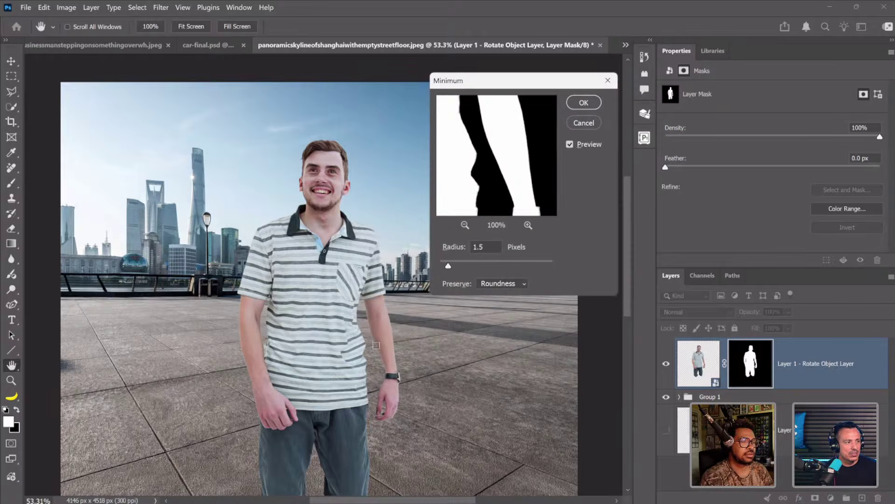
- Try Squareness as the Minimum filter's Preserve option, and return it to Roundness
{"action": "left_click", "coordinate": [494, 284]}
{"action": "left_click", "coordinate": [496, 295]}
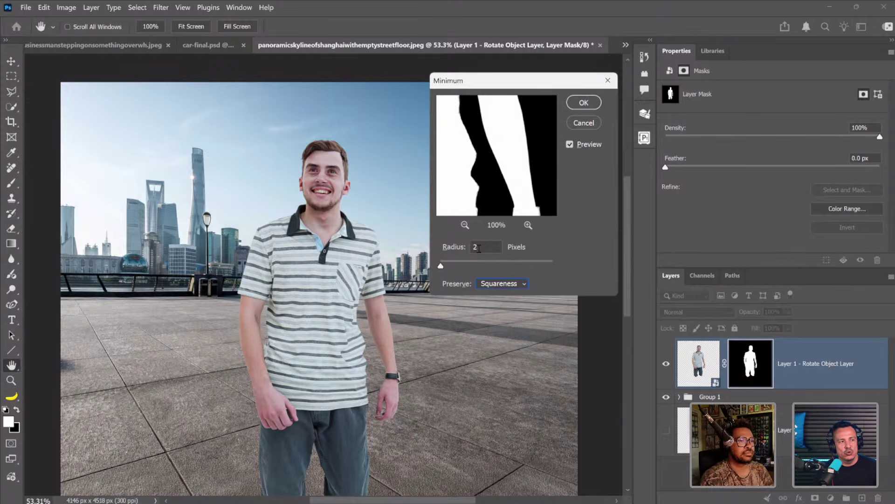
{"action": "left_click", "coordinate": [497, 284]}
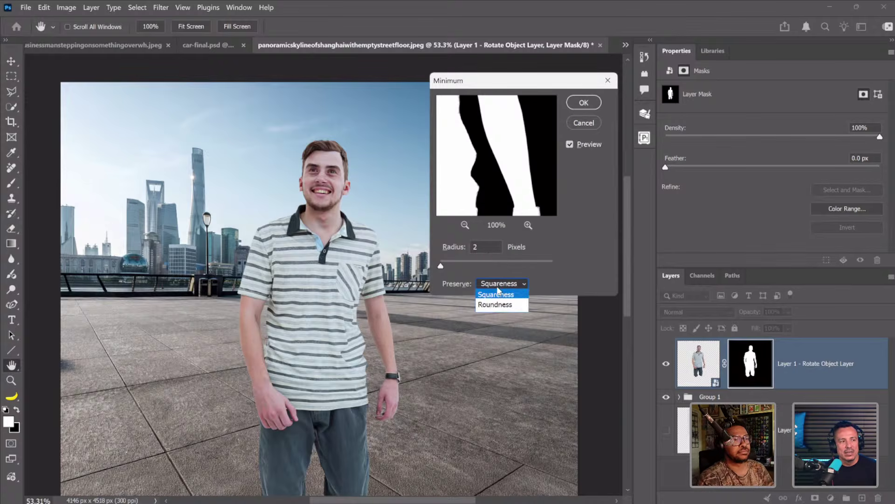
{"action": "left_click", "coordinate": [500, 305]}
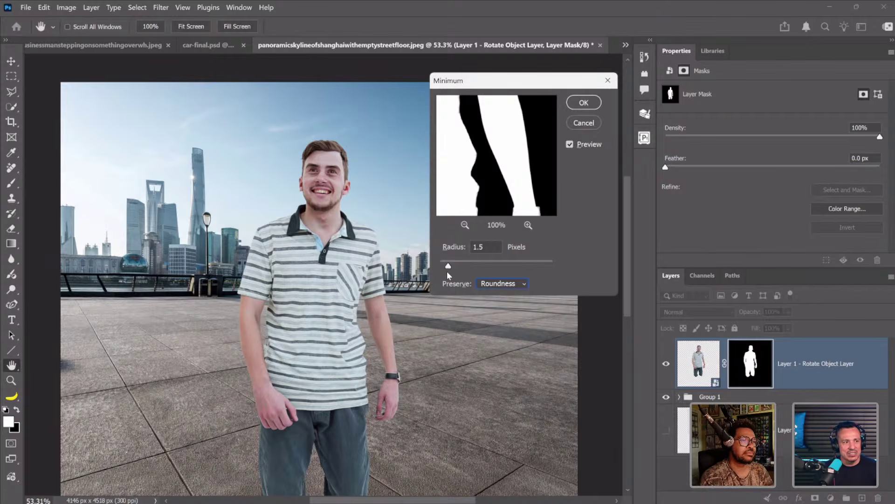
- Try different Minimum radii, settle on 2.7 pixels, compare the mask edge with and without preview, and apply the filter
{"action": "left_click_drag", "start_coordinate": [449, 265], "coordinate": [462, 267]}
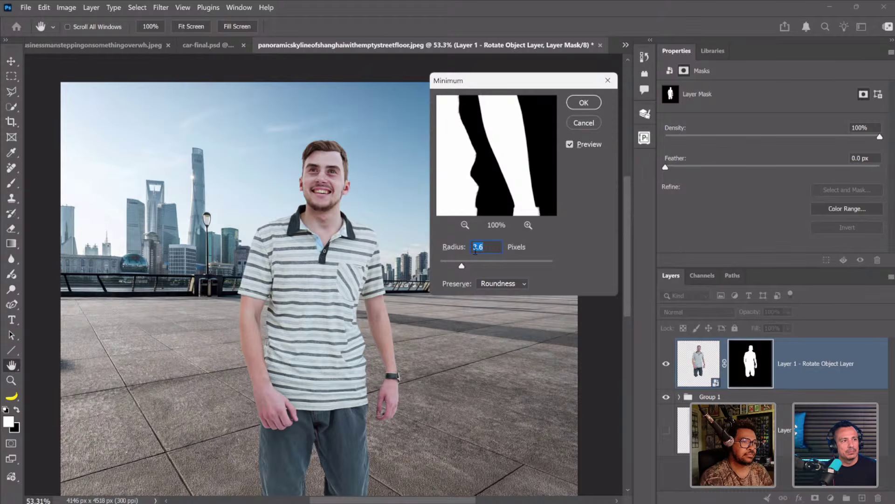
{"action": "left_click_drag", "start_coordinate": [464, 269], "coordinate": [497, 268]}
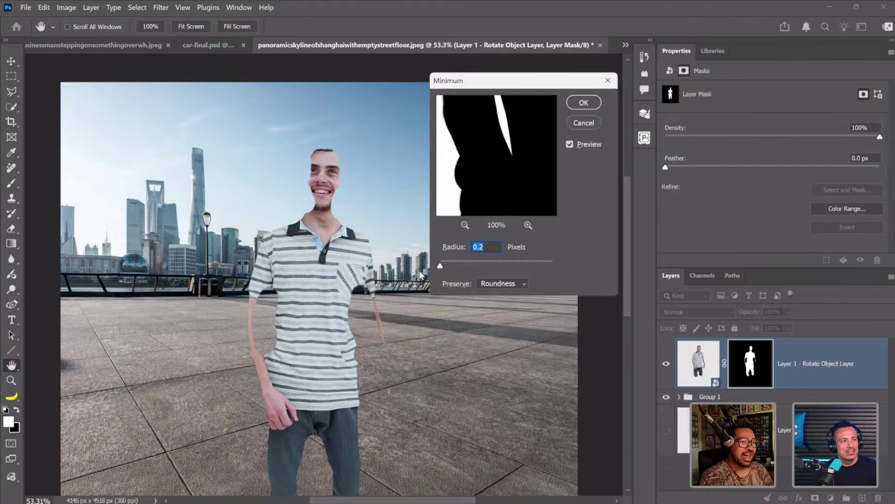
{"action": "left_click_drag", "start_coordinate": [440, 269], "coordinate": [445, 272]}
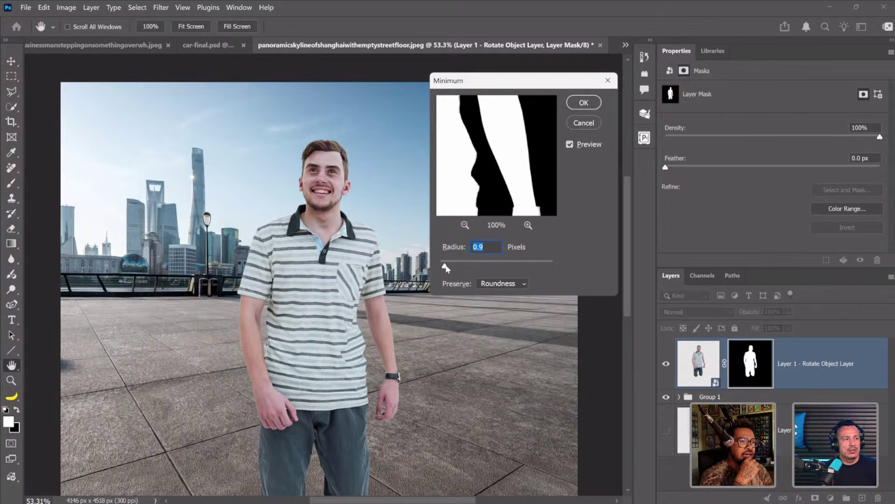
{"action": "left_click_drag", "start_coordinate": [450, 274], "coordinate": [455, 267]}
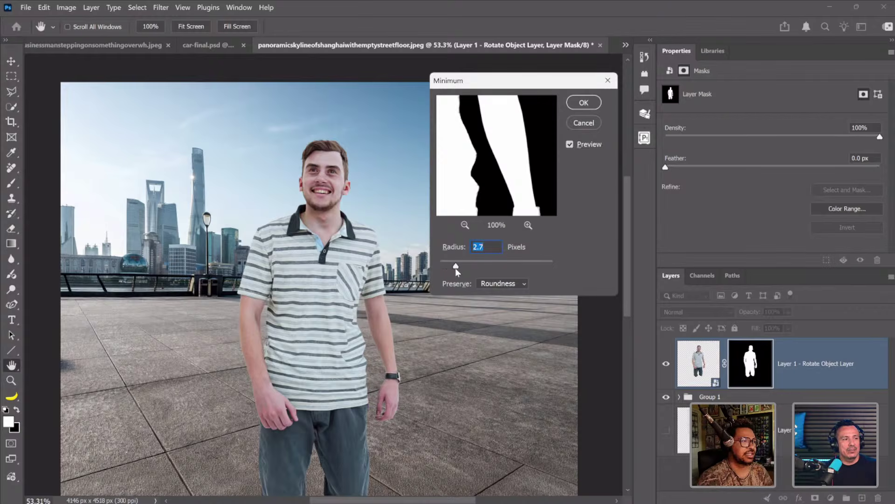
{"action": "left_click", "coordinate": [570, 146]}
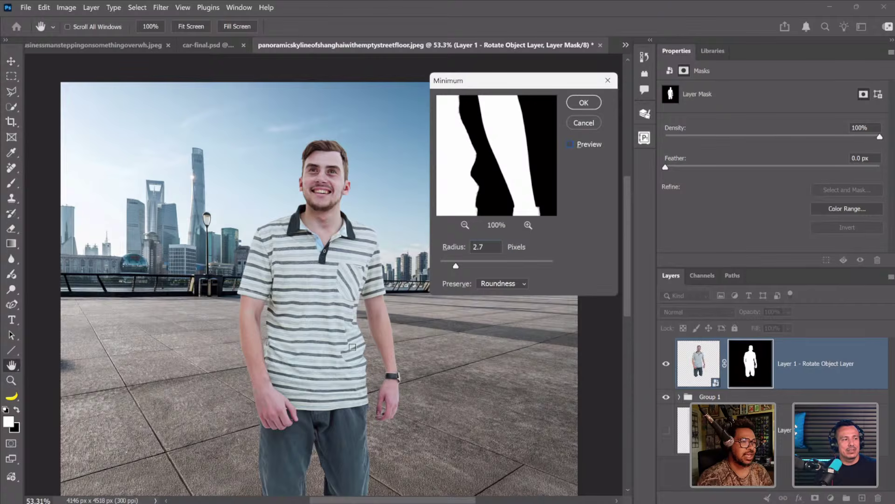
{"action": "left_click", "coordinate": [573, 146]}
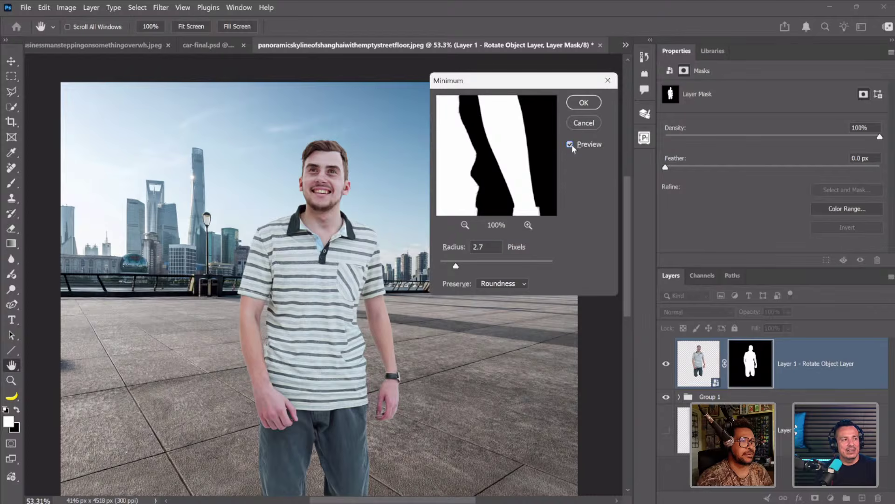
{"action": "left_click", "coordinate": [583, 102]}
- Examine the contracted mask edges up close along the man's forearm and his opposite sleeve
{"action": "key", "text": "z"}
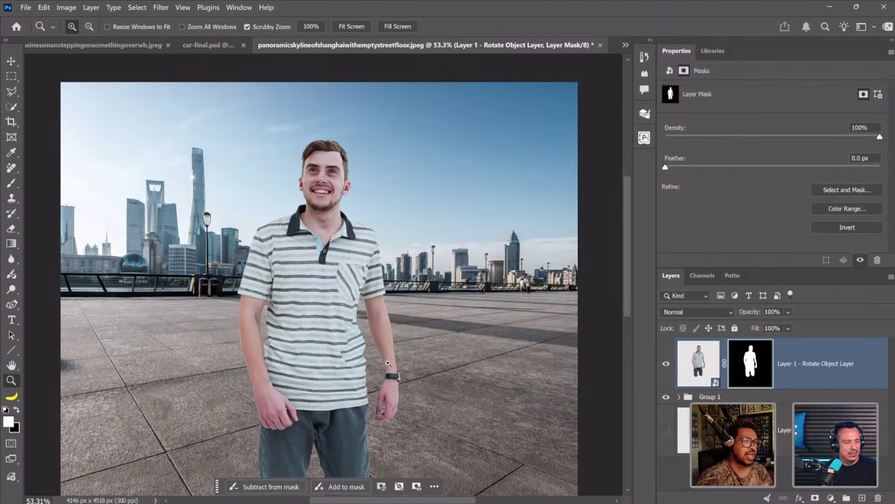
{"action": "left_click", "coordinate": [379, 338]}
{"action": "left_click", "coordinate": [346, 338]}
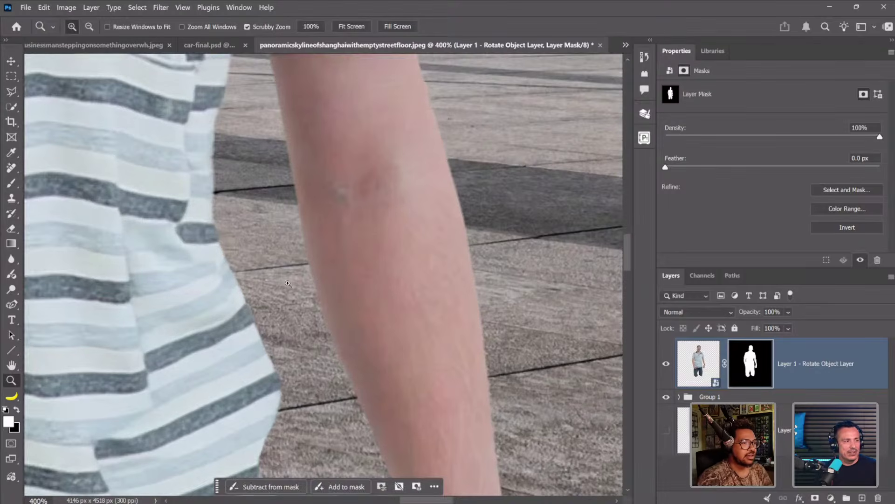
{"action": "right_click", "coordinate": [363, 388]}
{"action": "left_click", "coordinate": [373, 390]}
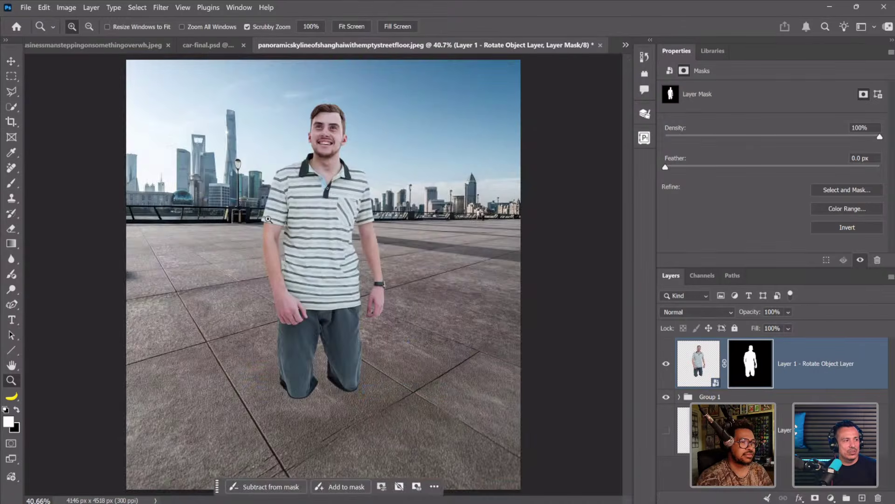
{"action": "left_click", "coordinate": [268, 219]}
{"action": "right_click", "coordinate": [269, 221]}
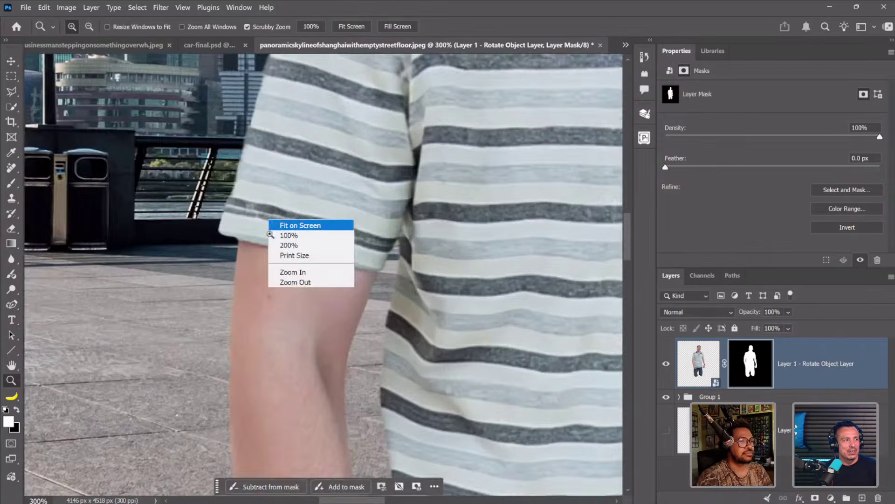
{"action": "left_click", "coordinate": [294, 225]}
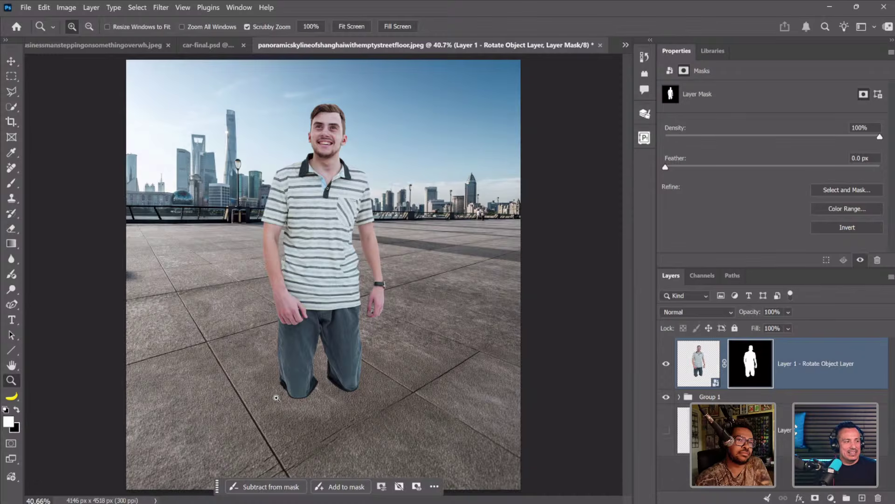
- Select a rectangle from the man's knees down to the image's lower edge and generate a fill with the prompt "jean legs"
{"action": "key", "text": "m"}
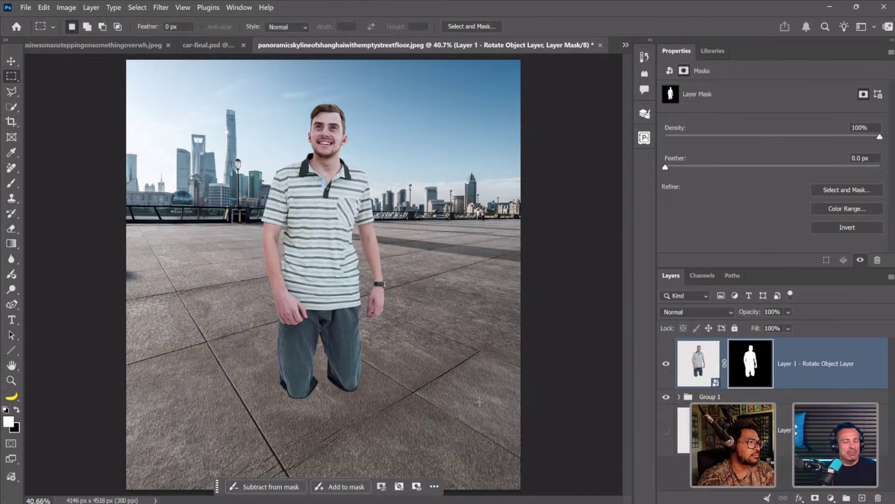
{"action": "left_click", "coordinate": [716, 384]}
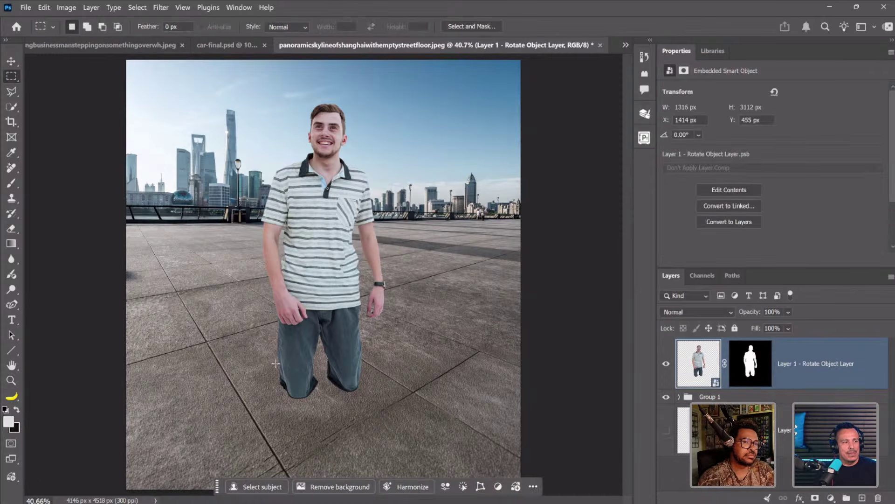
{"action": "left_click_drag", "start_coordinate": [276, 364], "coordinate": [366, 497]}
{"action": "left_click", "coordinate": [270, 485]}
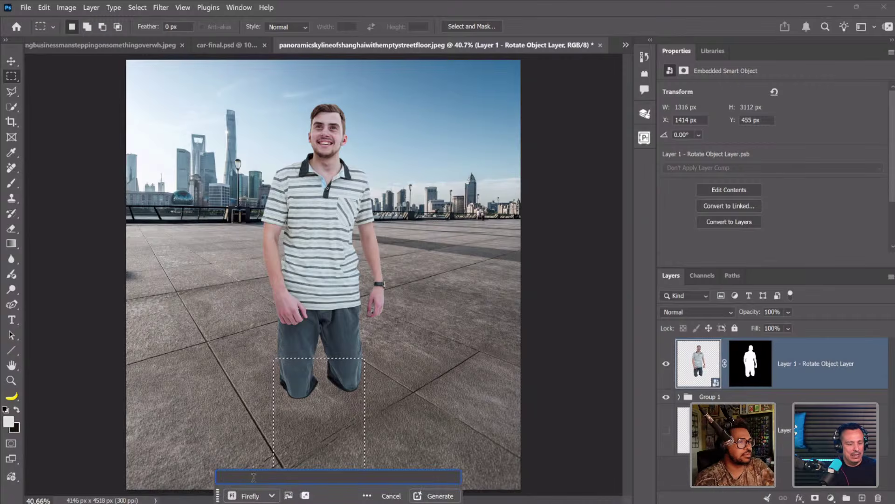
{"action": "type", "text": "jean legs"}
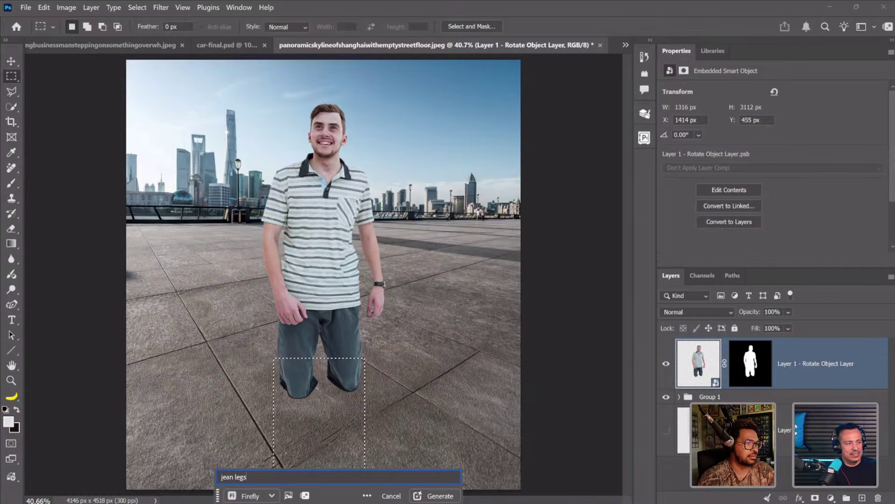
{"action": "key", "text": "Return"}
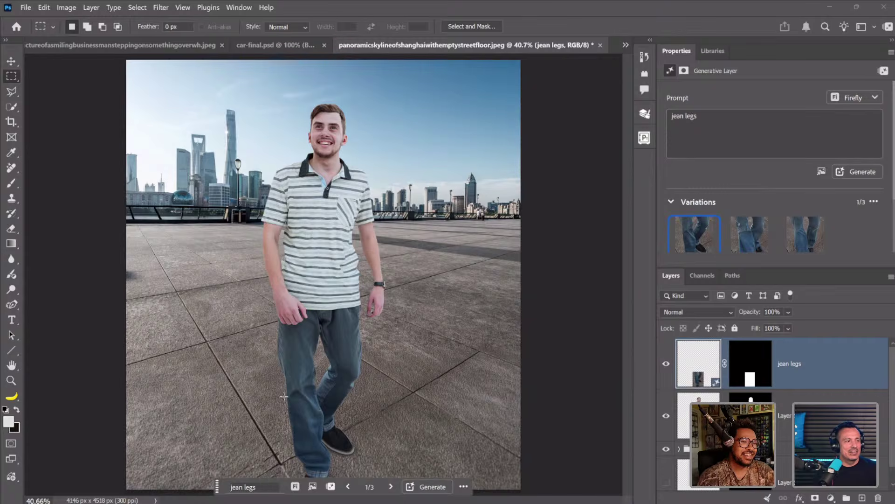
- Compare the jean legs variations, generate another set with the same prompt, and keep the first variation with white sneakers
{"action": "left_click", "coordinate": [807, 233]}
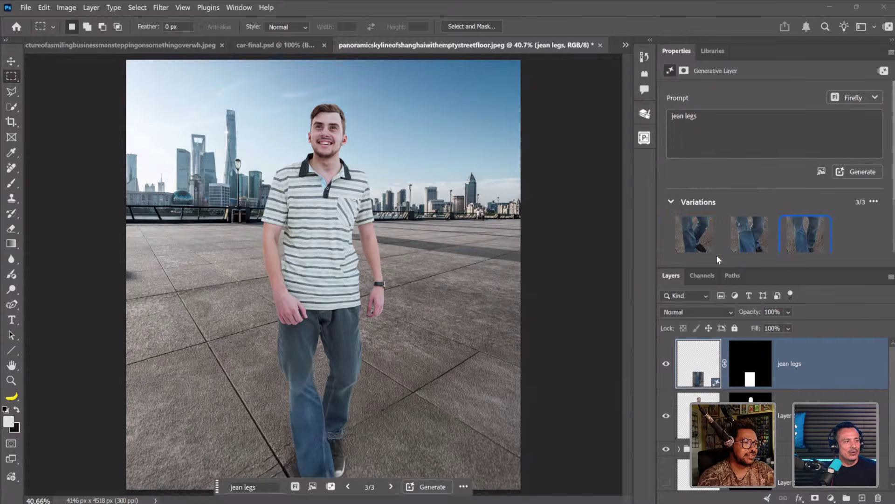
{"action": "left_click", "coordinate": [753, 236]}
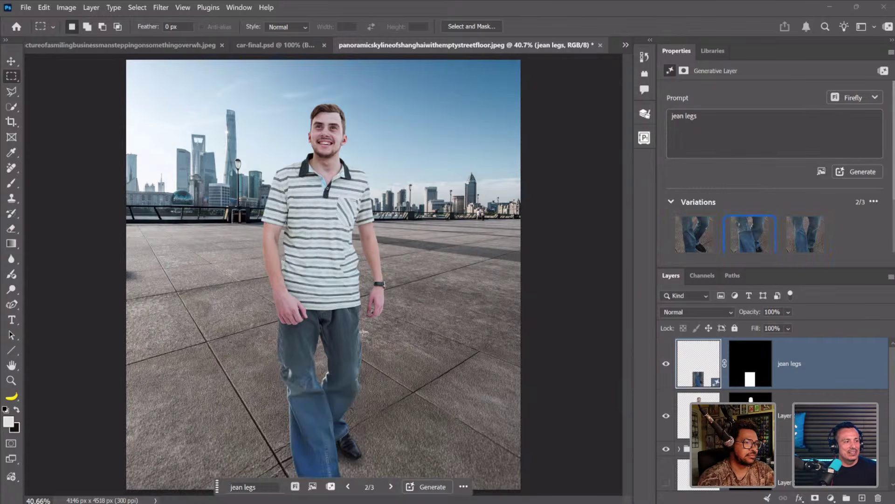
{"action": "left_click", "coordinate": [702, 244]}
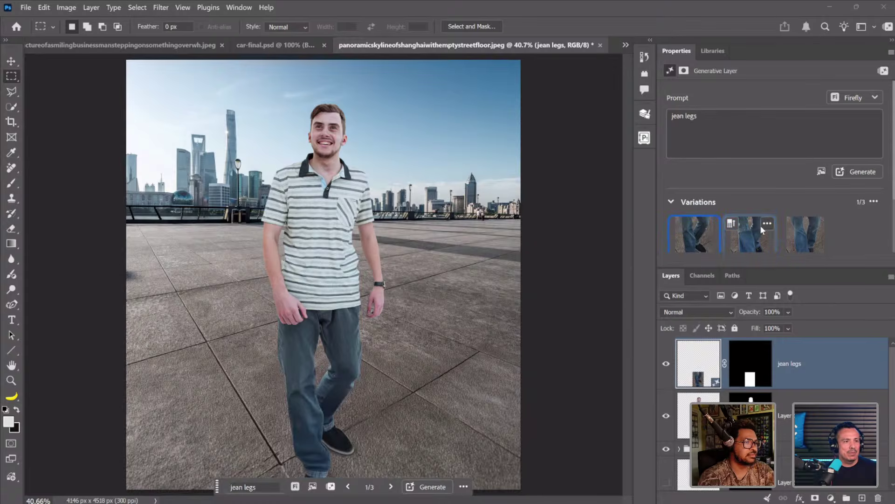
{"action": "left_click", "coordinate": [861, 173]}
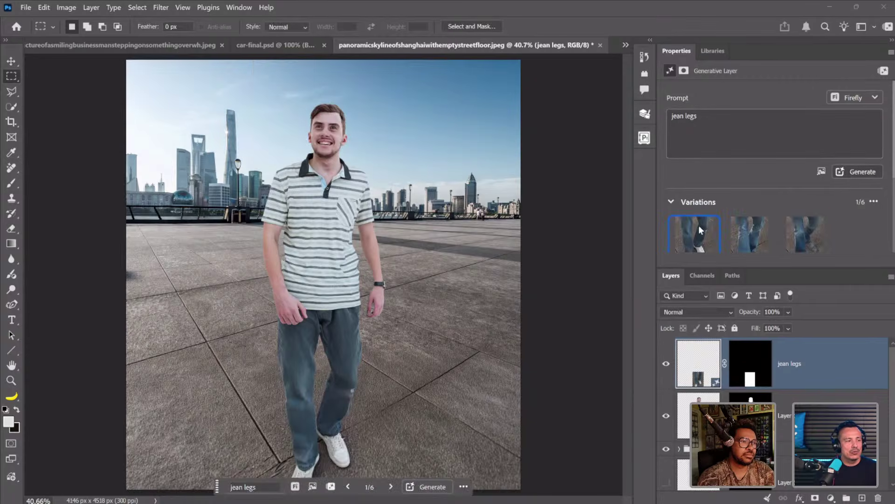
{"action": "left_click", "coordinate": [802, 240]}
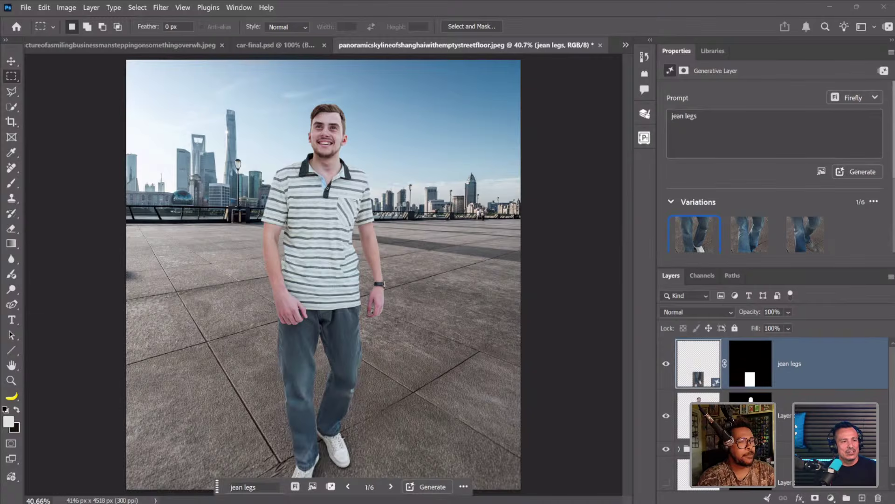
- Group the jean legs and man layers, then merge a duplicate of that group into a single pixel layer
{"action": "left_click", "coordinate": [785, 415], "text": "shift"}
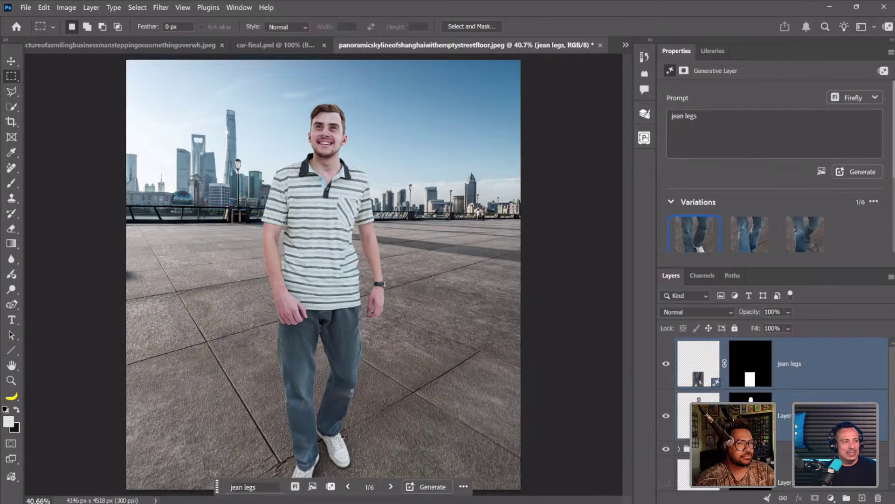
{"action": "key", "text": "ctrl+g"}
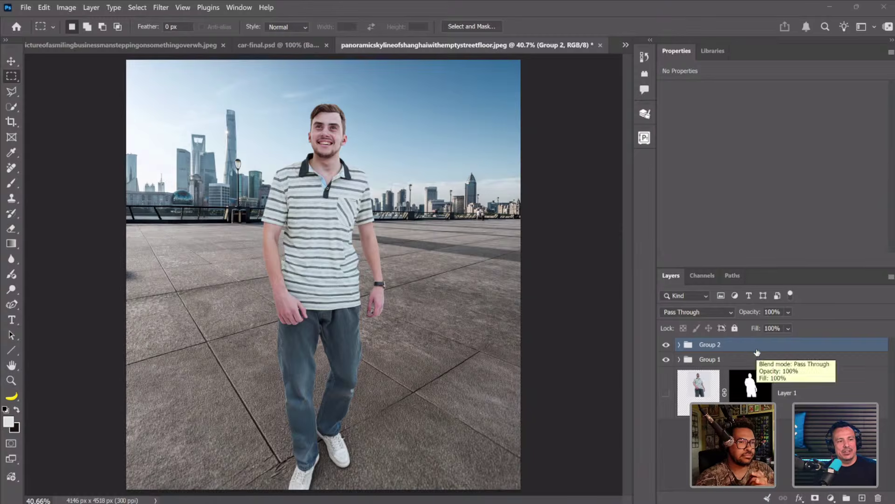
{"action": "key", "text": "ctrl+j"}
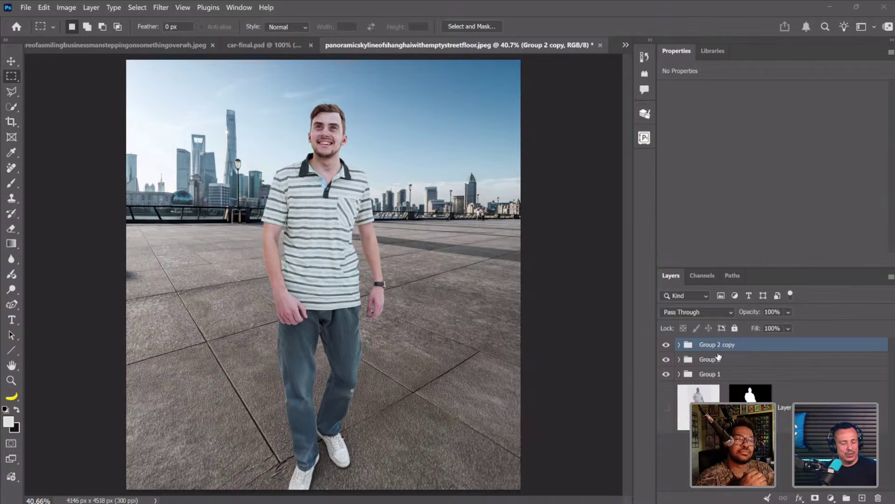
{"action": "key", "text": "ctrl+e"}
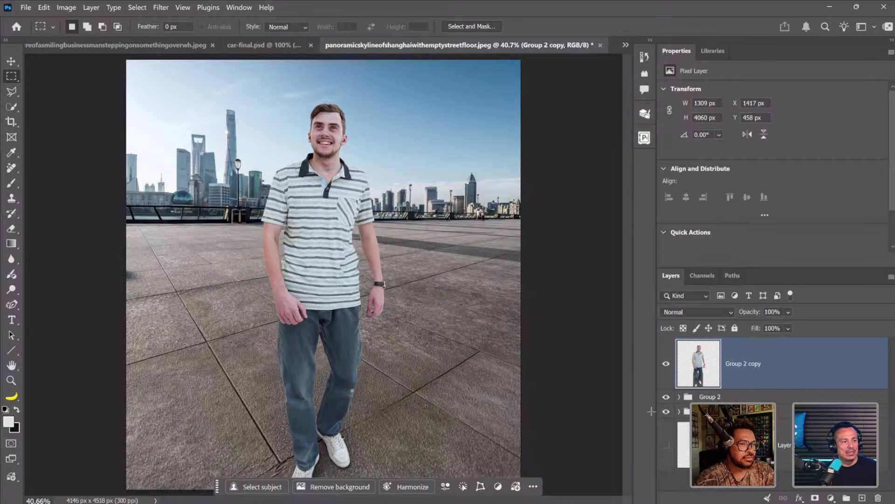
- Remove the background from the merged Group 2 copy layer and hide the original Group 2
{"action": "left_click", "coordinate": [343, 487]}
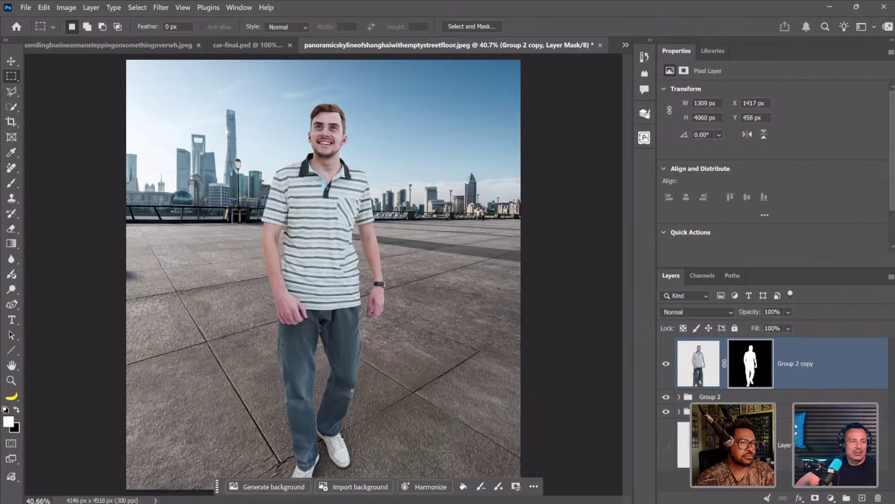
{"action": "left_click", "coordinate": [666, 410]}
{"action": "left_click", "coordinate": [666, 410]}
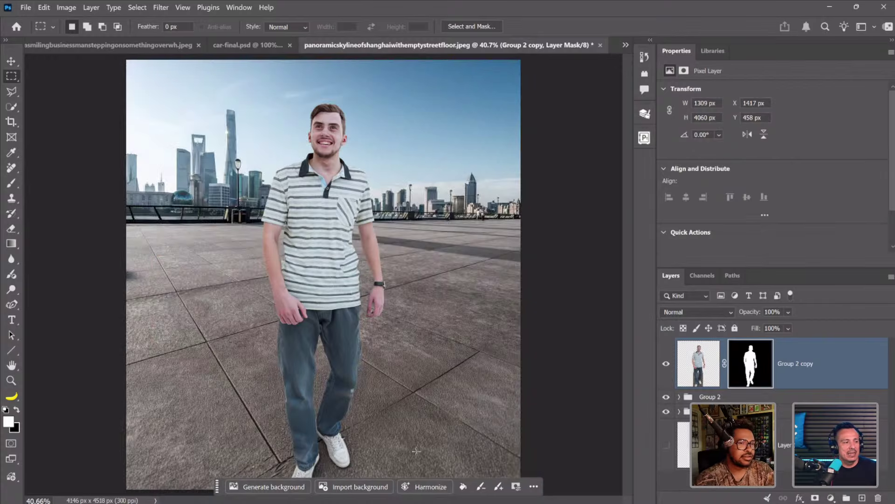
{"action": "left_click", "coordinate": [667, 397]}
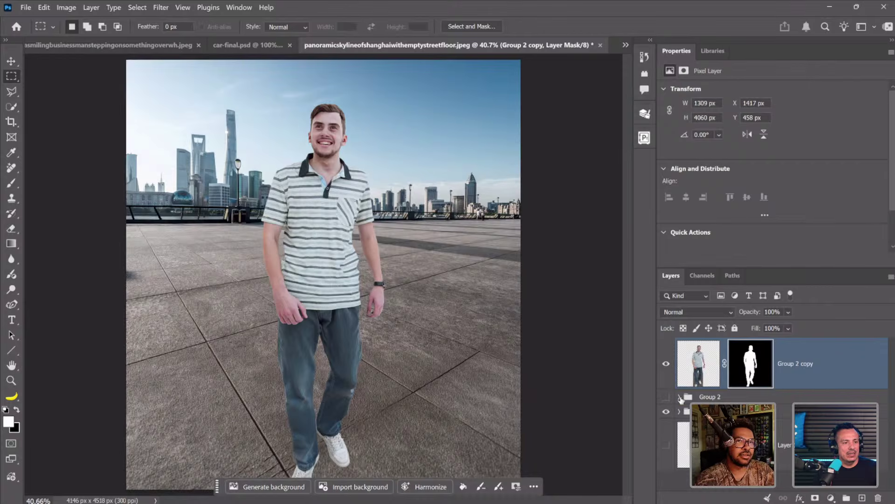
- Rename Group 2 as Man and Group 1 as Background
{"action": "double_click", "coordinate": [717, 396]}
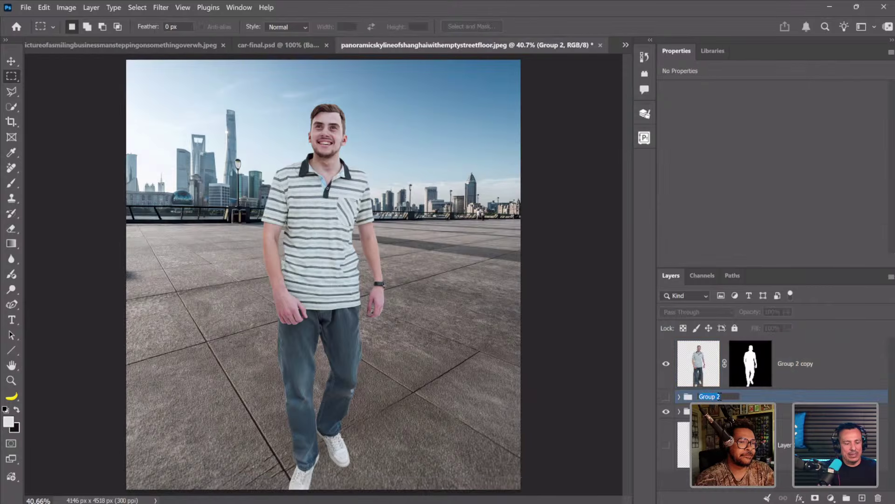
{"action": "type", "text": "Man"}
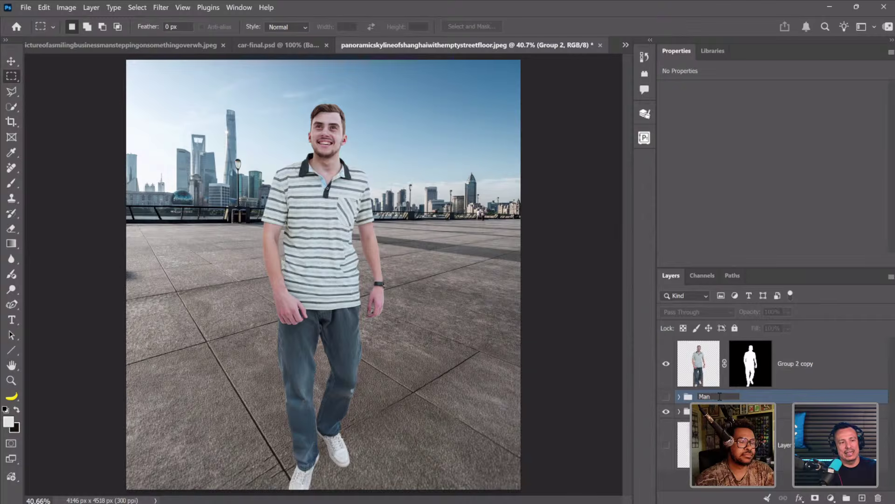
{"action": "key", "text": "Tab"}
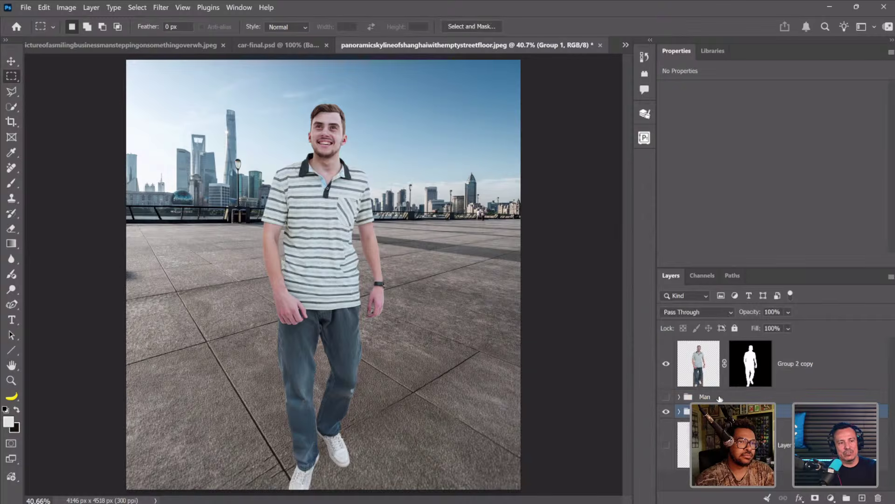
{"action": "key", "text": "shift+Tab"}
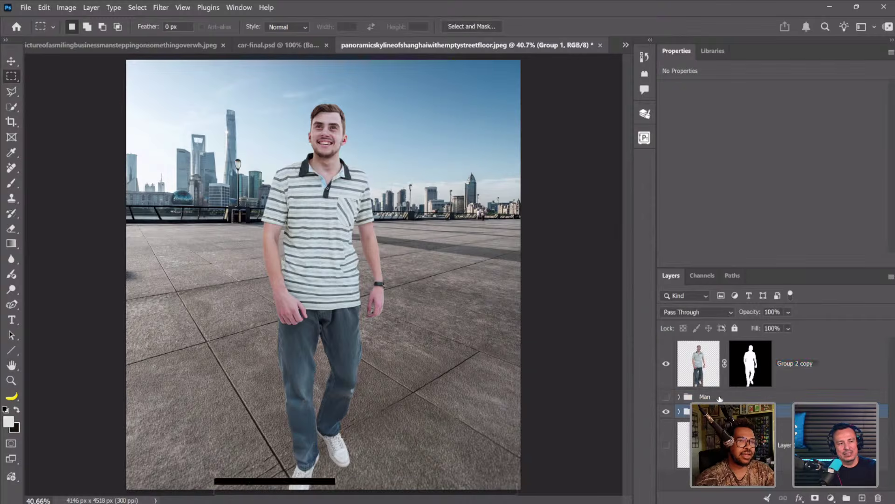
{"action": "key", "text": "Tab"}
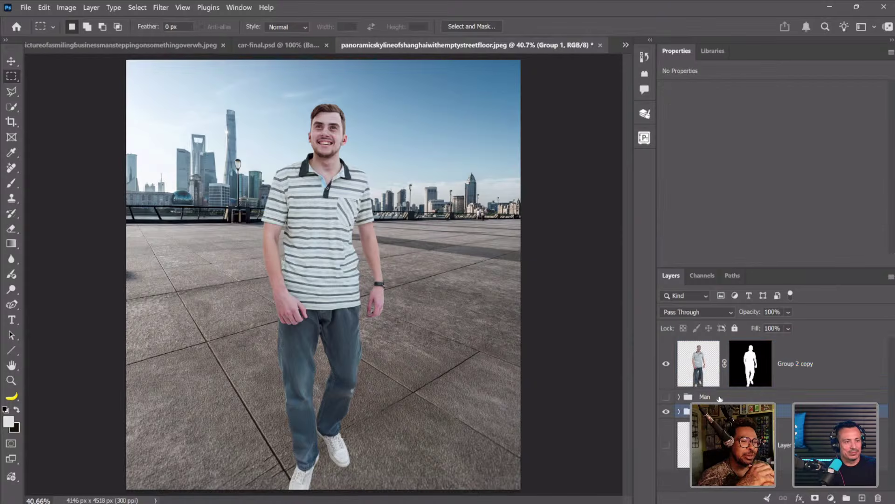
{"action": "key", "text": "Return"}
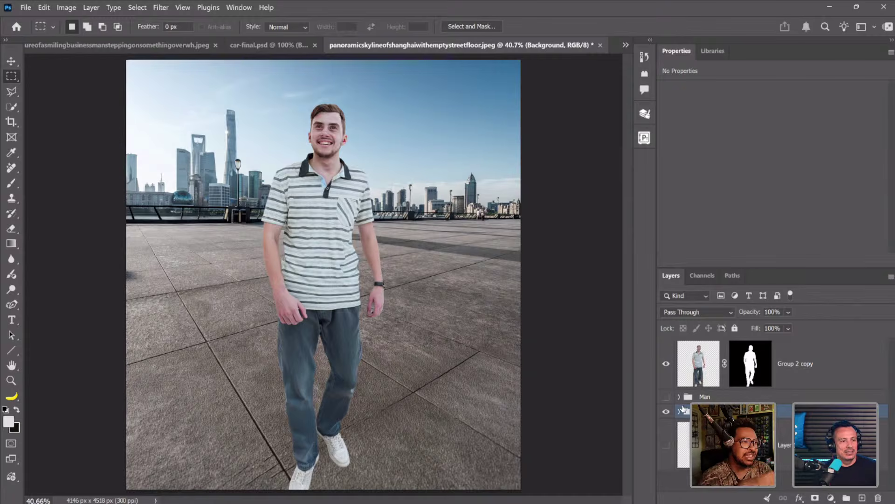
- Check the merged man layer and the Background group separately by switching their visibility off and on
{"action": "left_click", "coordinate": [668, 366]}
{"action": "left_click", "coordinate": [668, 366]}
{"action": "left_click", "coordinate": [667, 414]}
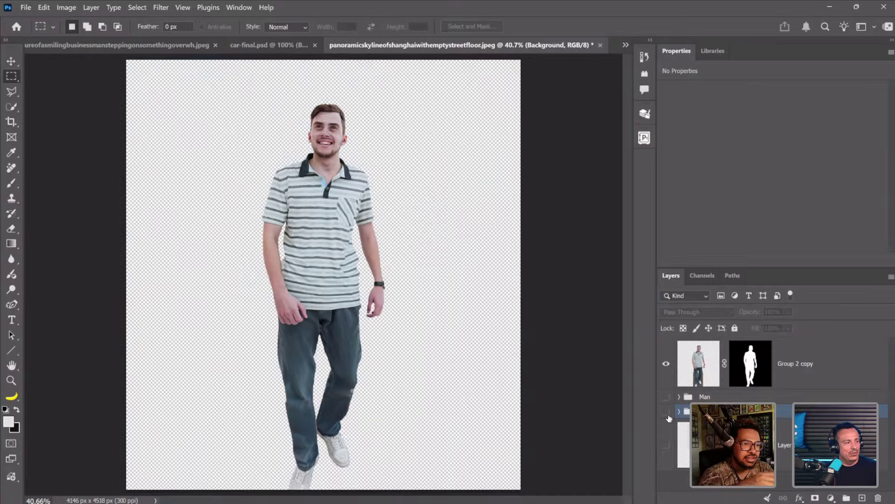
{"action": "left_click", "coordinate": [667, 413]}
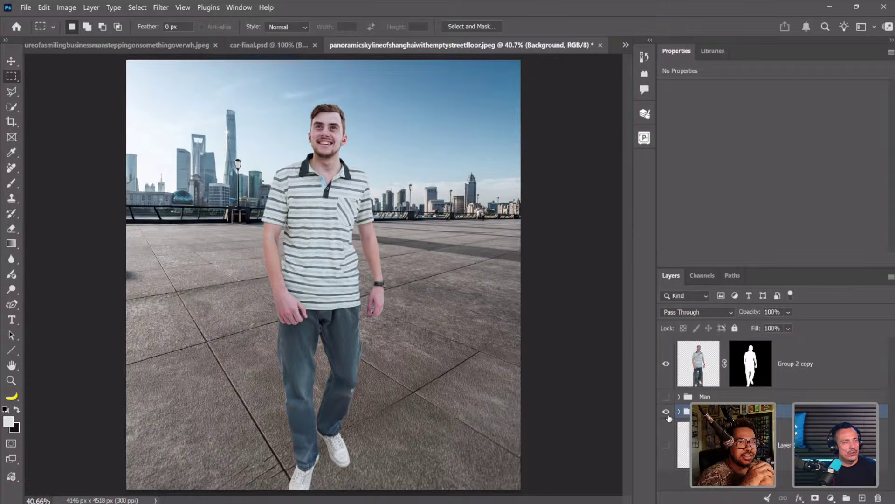
{"action": "left_click", "coordinate": [666, 364]}
{"action": "left_click", "coordinate": [666, 364]}
{"action": "left_click", "coordinate": [666, 364]}
{"action": "left_click", "coordinate": [666, 366]}
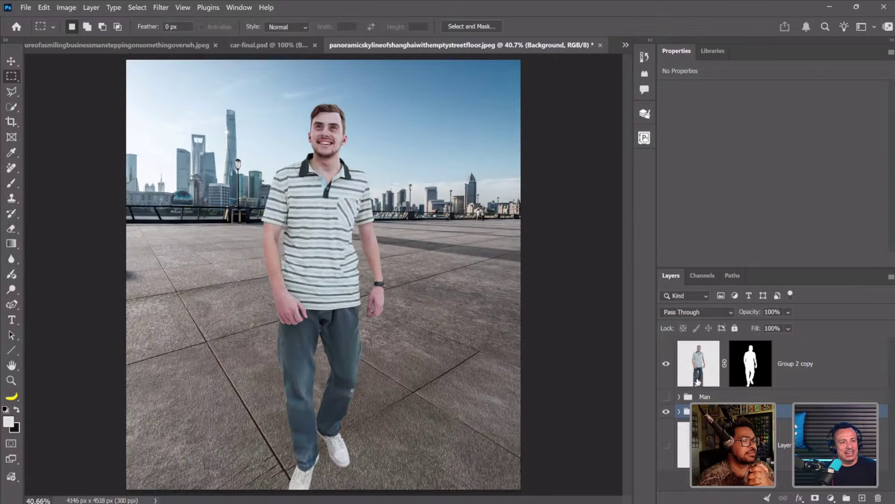
- Select the Group 2 copy layer and compare it with the Man group, leaving the copy shown and the group hidden
{"action": "left_click", "coordinate": [698, 380]}
{"action": "left_click", "coordinate": [666, 397]}
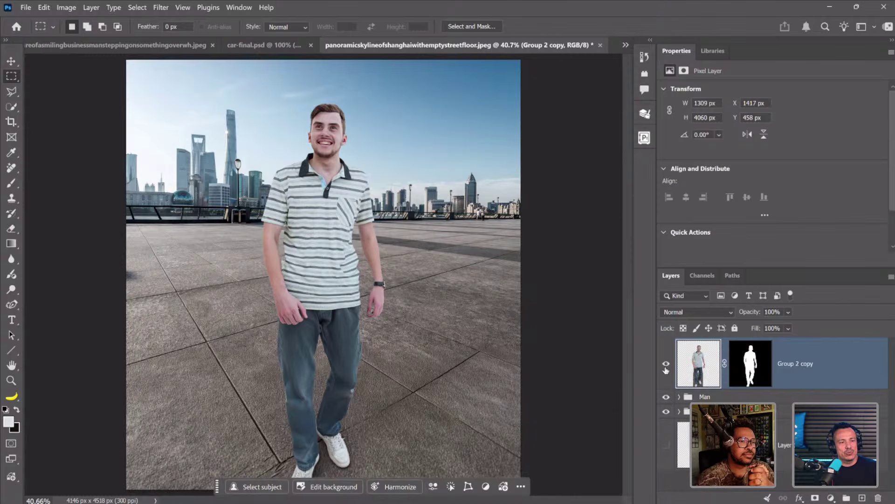
{"action": "left_click", "coordinate": [666, 364]}
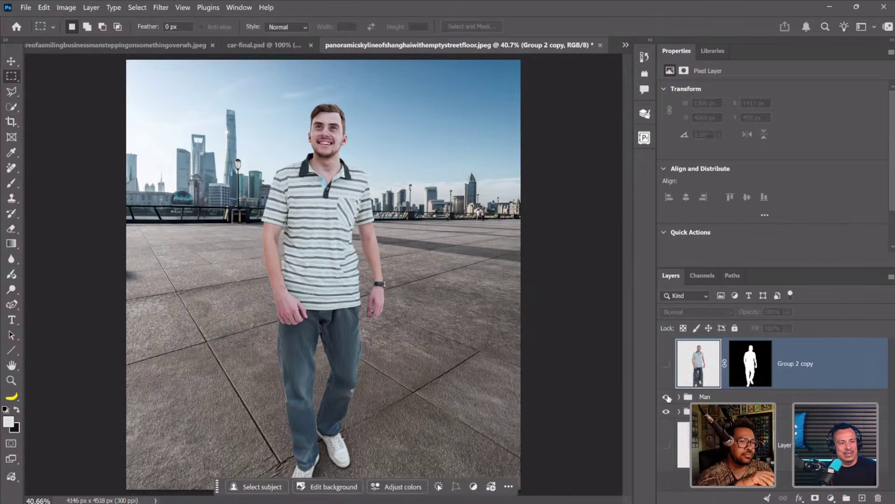
{"action": "left_click", "coordinate": [666, 397]}
{"action": "left_click", "coordinate": [666, 363]}
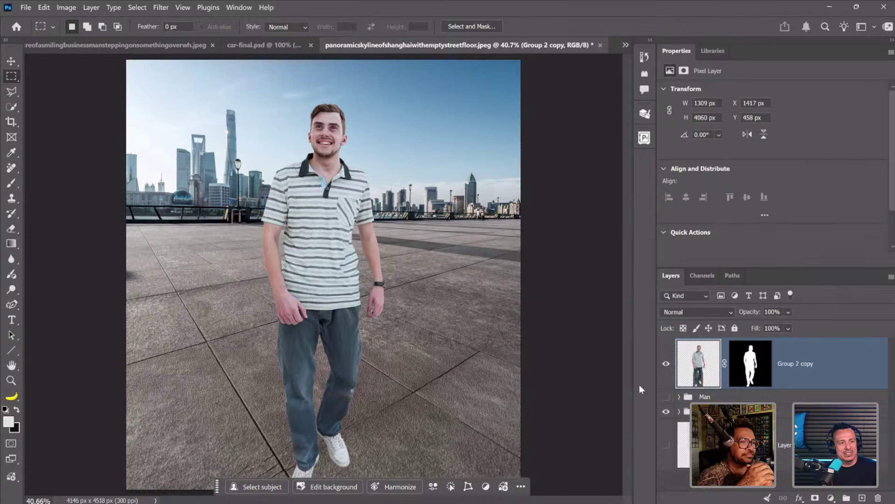
- Harmonize the merged man layer with the skyline background, compare the generated variations, and keep the first one
{"action": "left_click", "coordinate": [410, 487]}
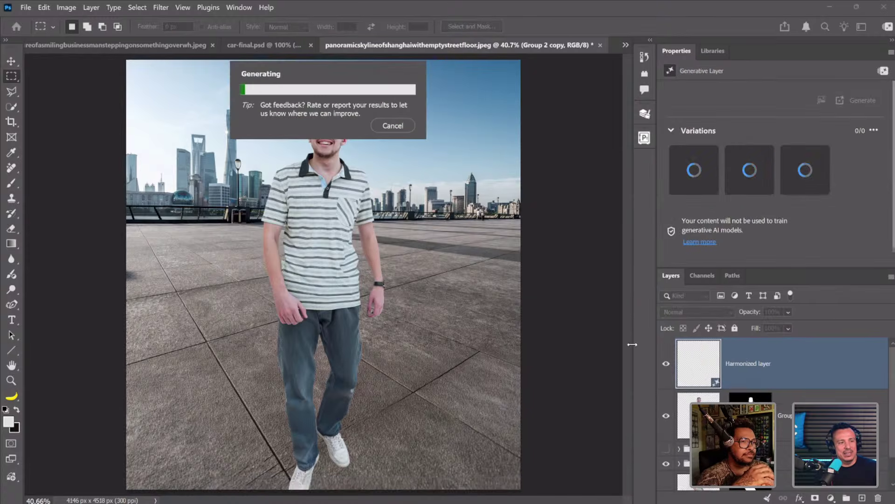
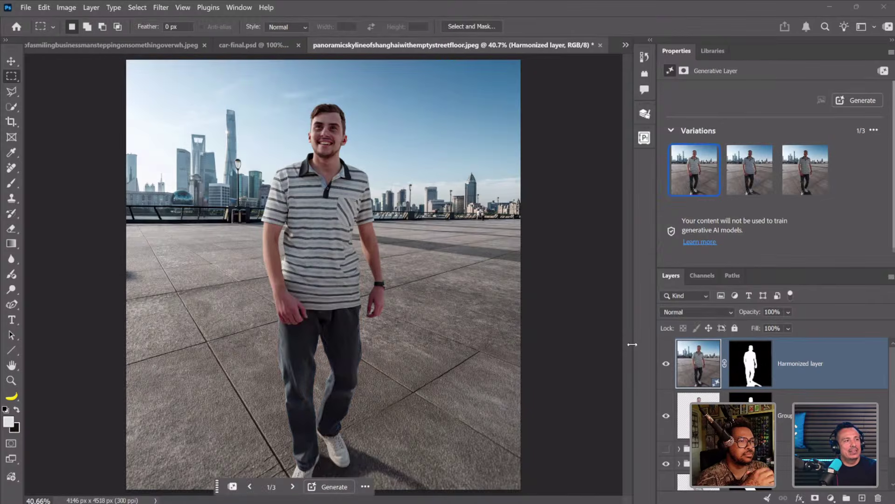
{"action": "left_click", "coordinate": [750, 168]}
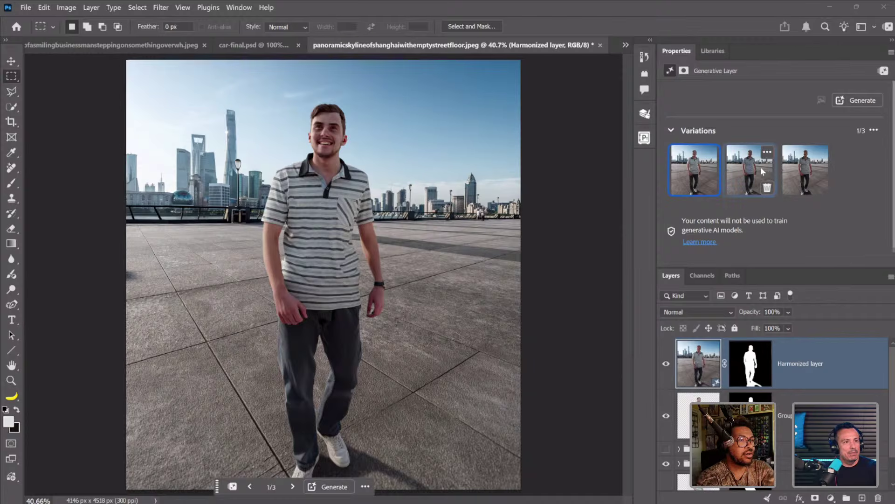
{"action": "left_click", "coordinate": [789, 166]}
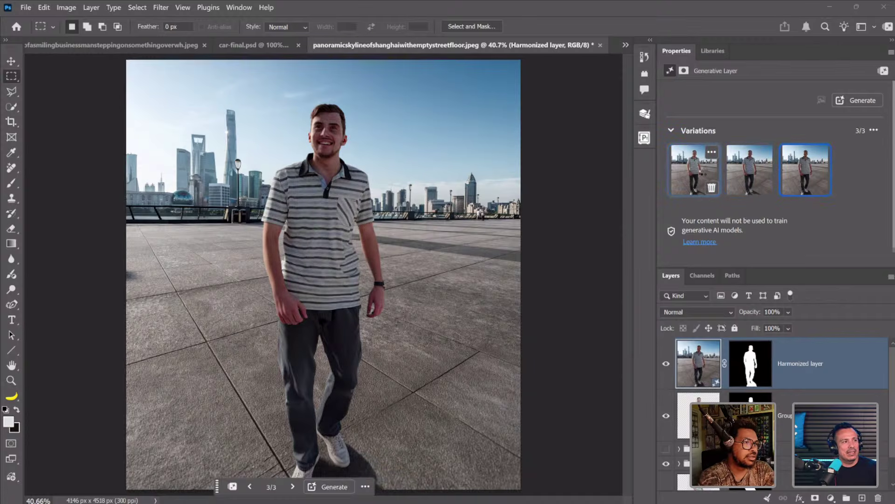
{"action": "left_click", "coordinate": [694, 169]}
{"action": "left_click", "coordinate": [806, 174]}
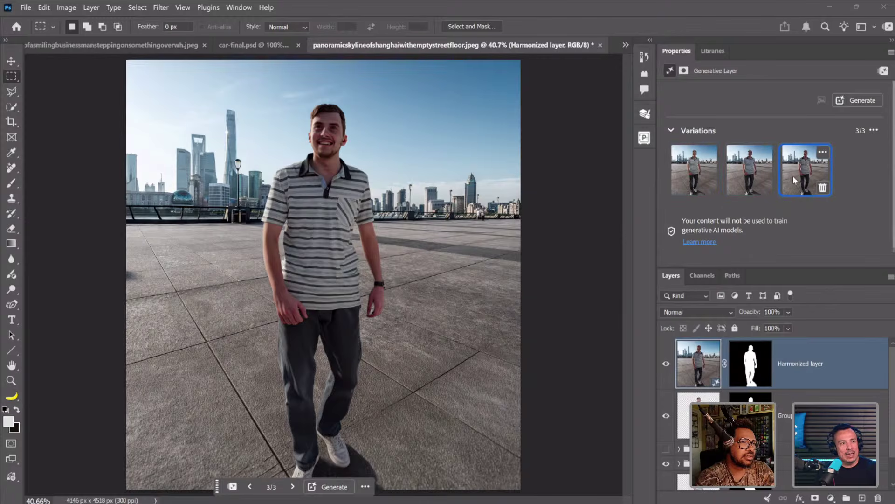
{"action": "left_click", "coordinate": [690, 168]}
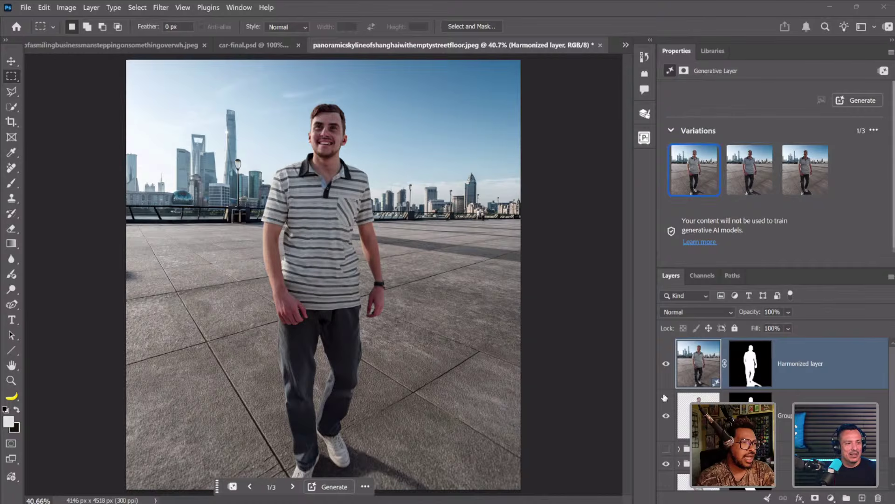
- Compare the third harmonized variation with the first, keep the first, and check the man with the Harmonized layer off and on
{"action": "left_click", "coordinate": [794, 177]}
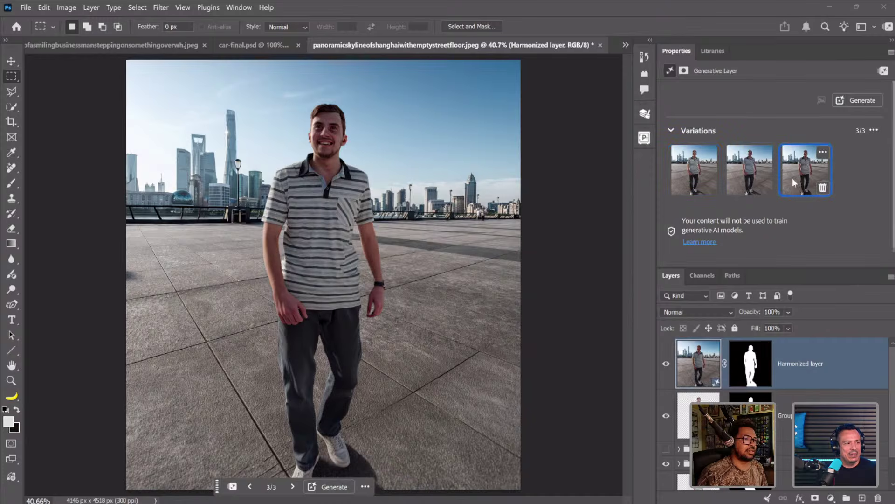
{"action": "left_click", "coordinate": [689, 183]}
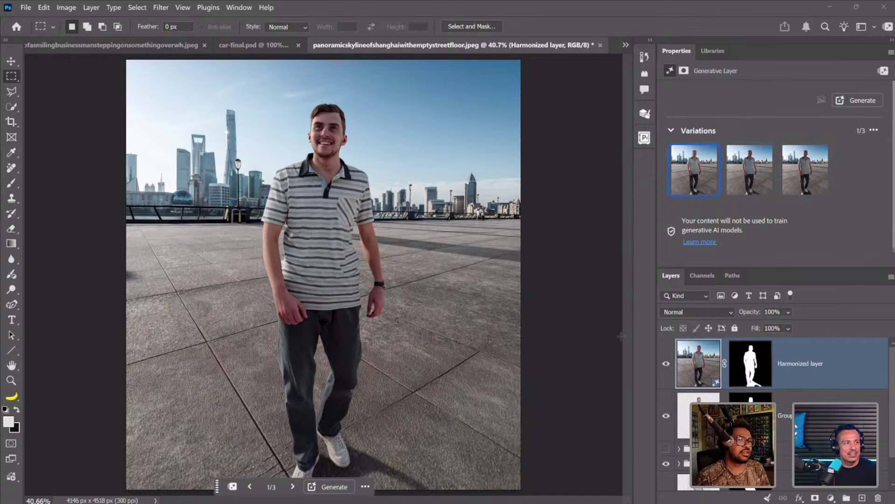
{"action": "left_click", "coordinate": [666, 363]}
{"action": "left_click", "coordinate": [666, 362]}
{"action": "left_click", "coordinate": [667, 362]}
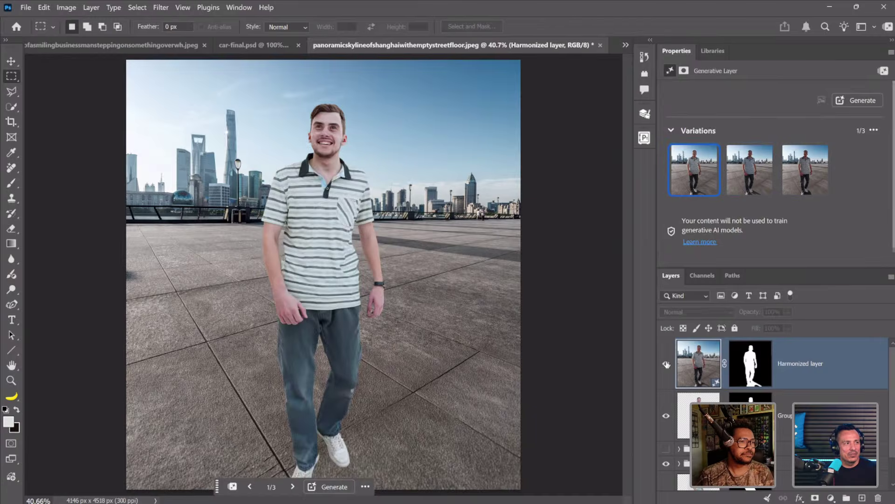
{"action": "left_click", "coordinate": [666, 362]}
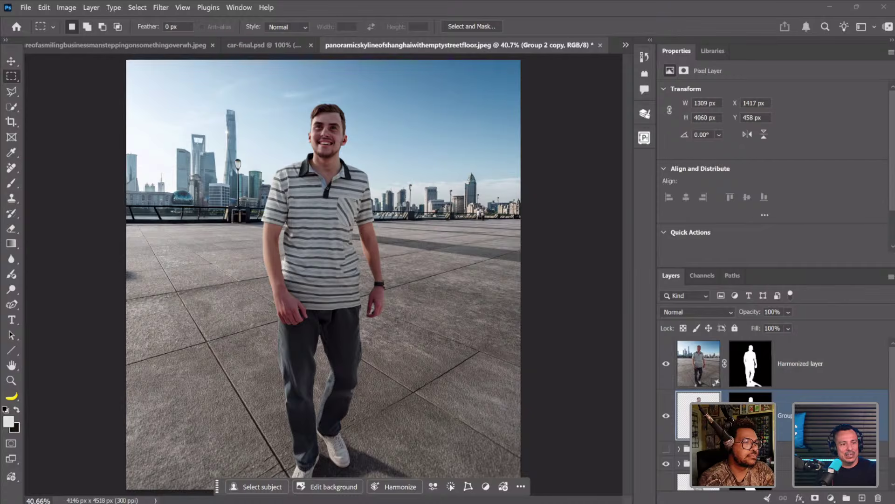
- Hide the Group 2 copy layer and inspect the harmonized man's face up close
{"action": "left_click", "coordinate": [666, 416]}
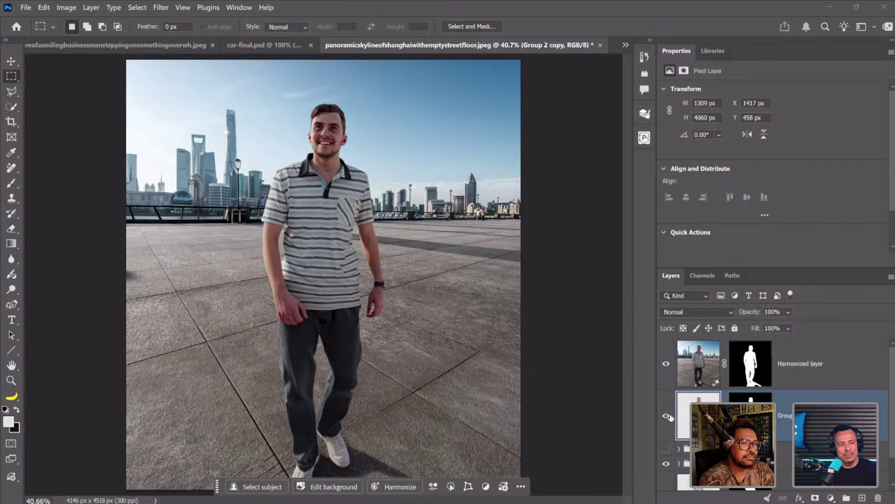
{"action": "scroll", "coordinate": [332, 136], "scroll_direction": "up", "scroll_amount": 8}
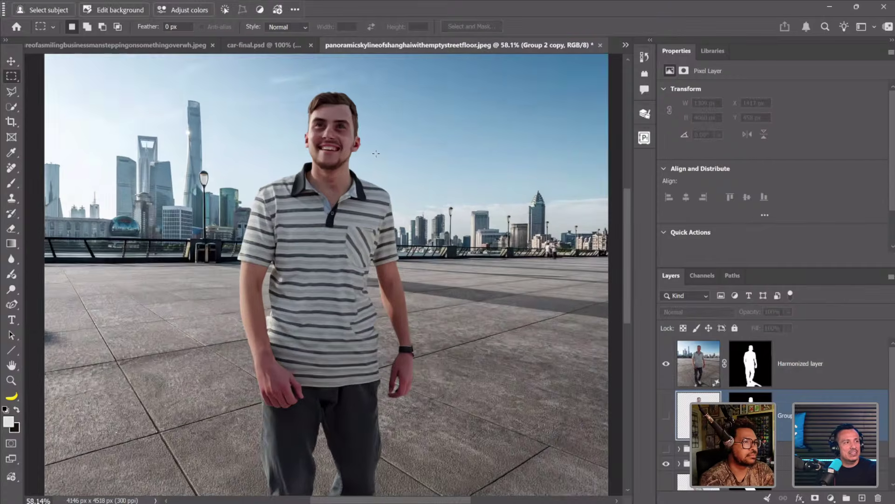
{"action": "left_click_drag", "start_coordinate": [372, 236], "coordinate": [374, 271]}
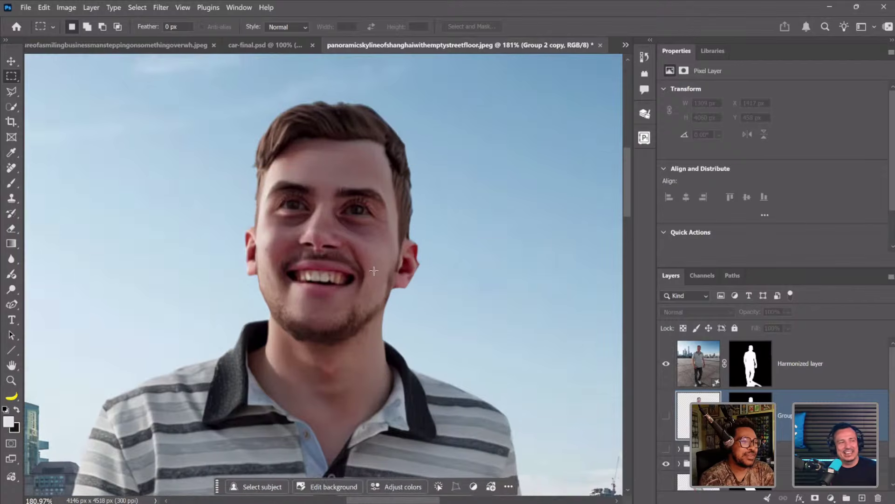
{"action": "scroll", "coordinate": [374, 271], "scroll_direction": "down", "scroll_amount": 6}
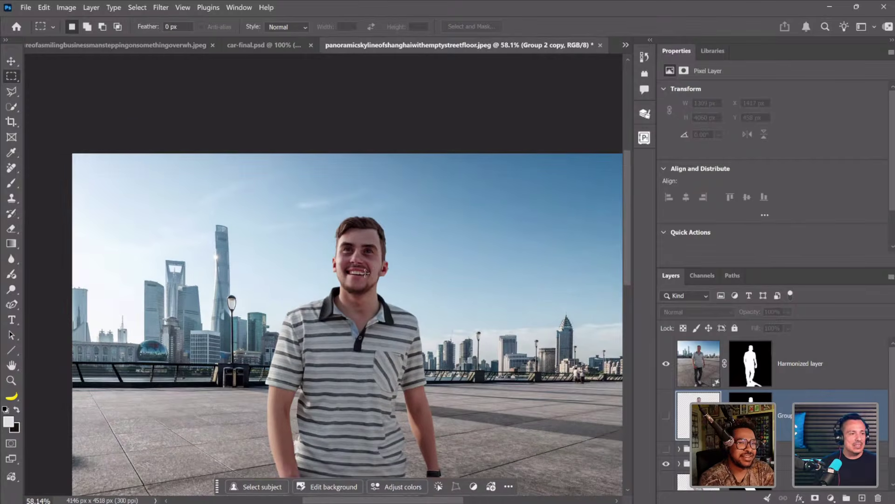
{"action": "scroll", "coordinate": [367, 271], "scroll_direction": "down", "scroll_amount": 3}
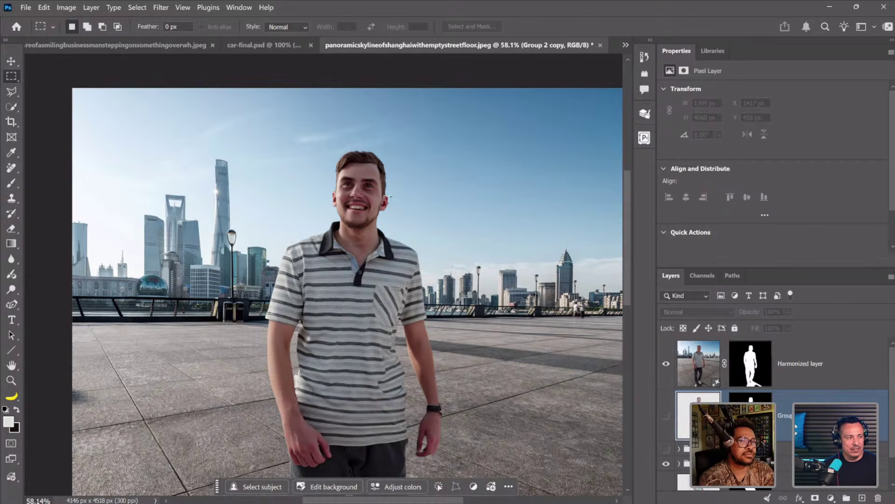
- Draw a rectangular selection around the man's head and upper chest and start a Generative Fill on it
{"action": "left_click_drag", "start_coordinate": [294, 135], "coordinate": [419, 291]}
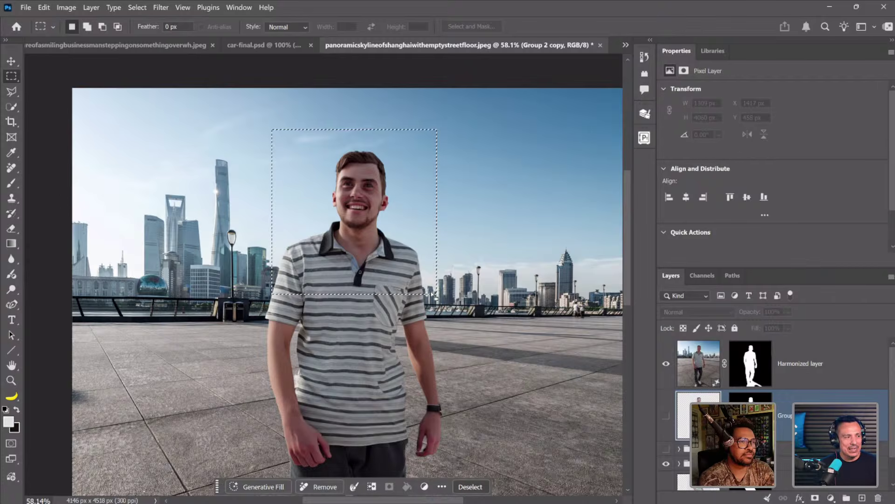
{"action": "left_click_drag", "start_coordinate": [360, 204], "coordinate": [363, 211]}
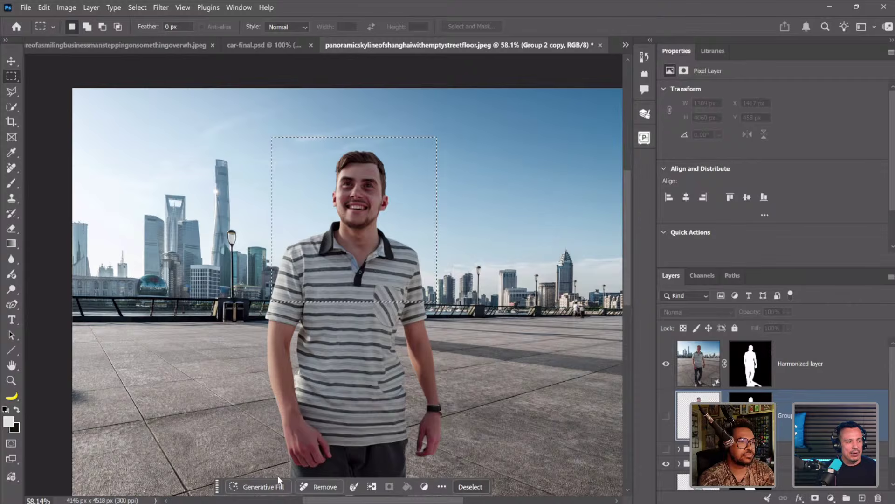
{"action": "left_click", "coordinate": [270, 490]}
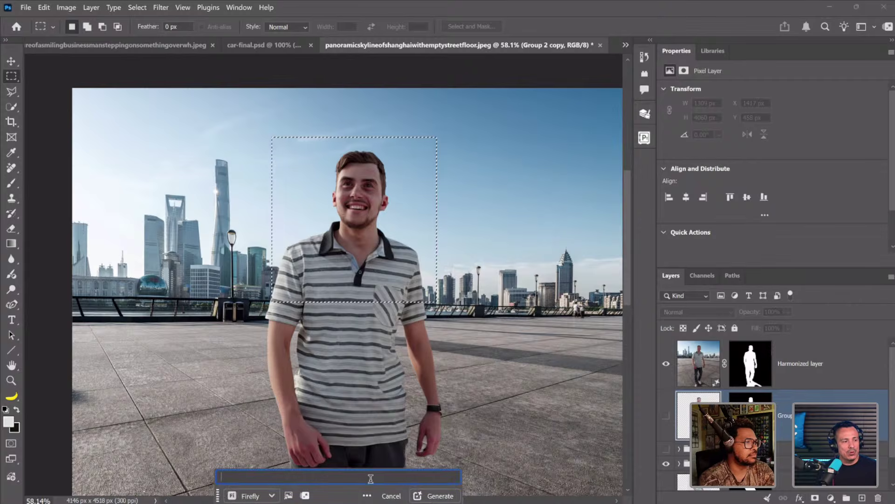
- Choose the partner model Gemini 3.1 (with Nano Banana 2) for the Generative Fill
{"action": "left_click", "coordinate": [271, 494]}
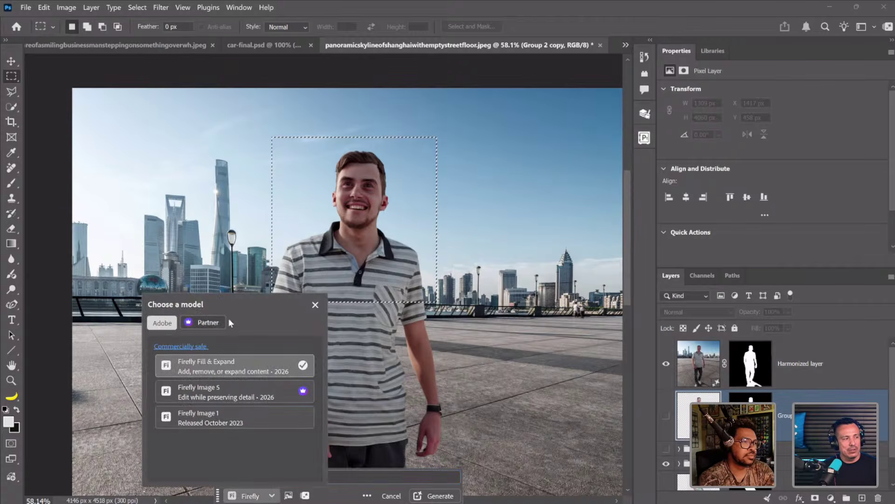
{"action": "left_click", "coordinate": [211, 323]}
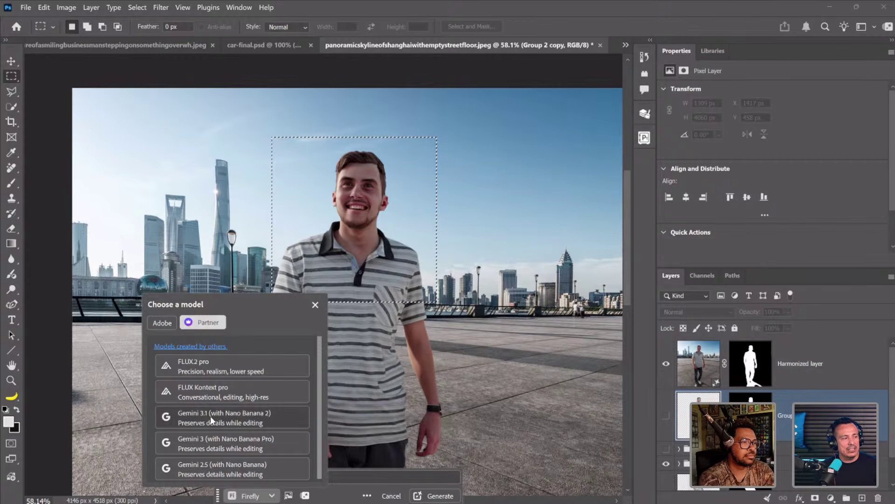
{"action": "scroll", "coordinate": [211, 416], "scroll_direction": "down", "scroll_amount": 1}
{"action": "scroll", "coordinate": [211, 416], "scroll_direction": "up", "scroll_amount": 1}
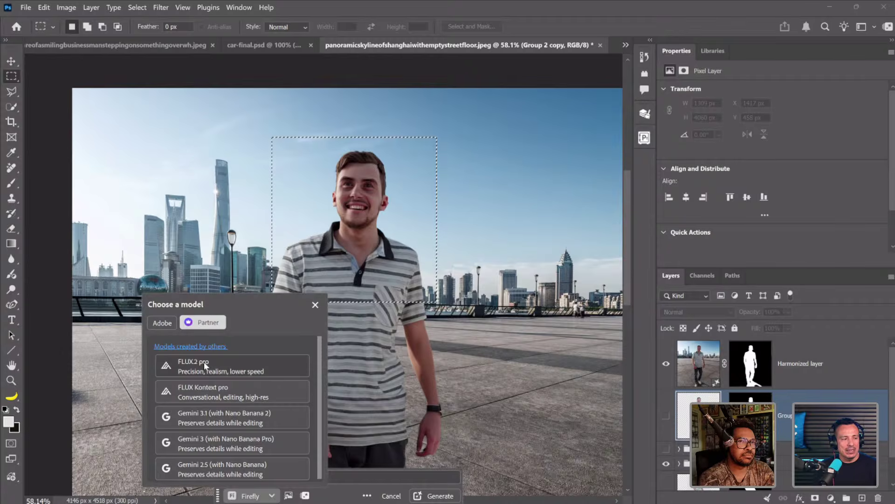
{"action": "left_click", "coordinate": [215, 425]}
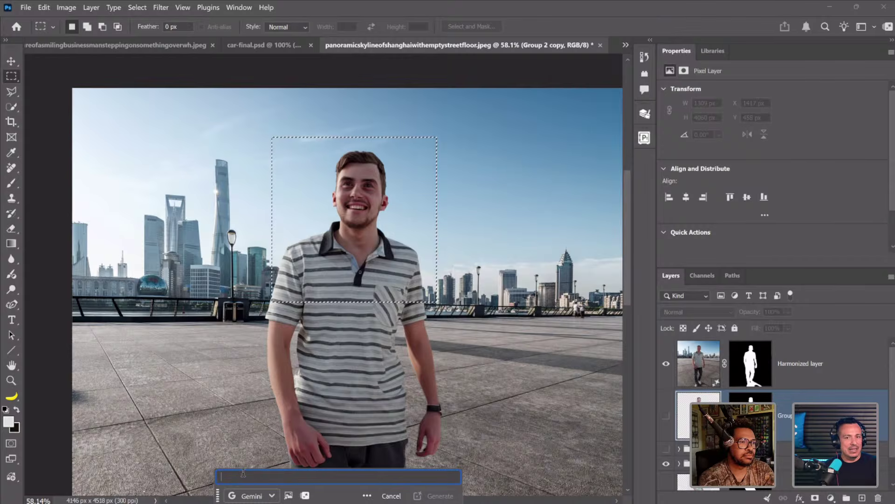
{"action": "left_click", "coordinate": [180, 27]}
{"action": "type", "text": "dasfd"}
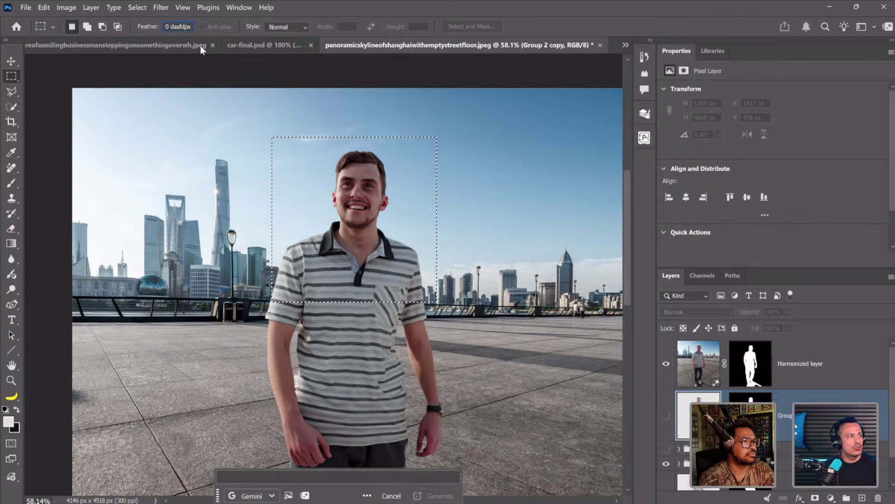
{"action": "key", "text": "BackSpace"}
{"action": "key", "text": "BackSpace"}
{"action": "key", "text": "BackSpace"}
{"action": "key", "text": "BackSpace"}
{"action": "key", "text": "BackSpace"}
{"action": "left_click", "coordinate": [280, 475]}
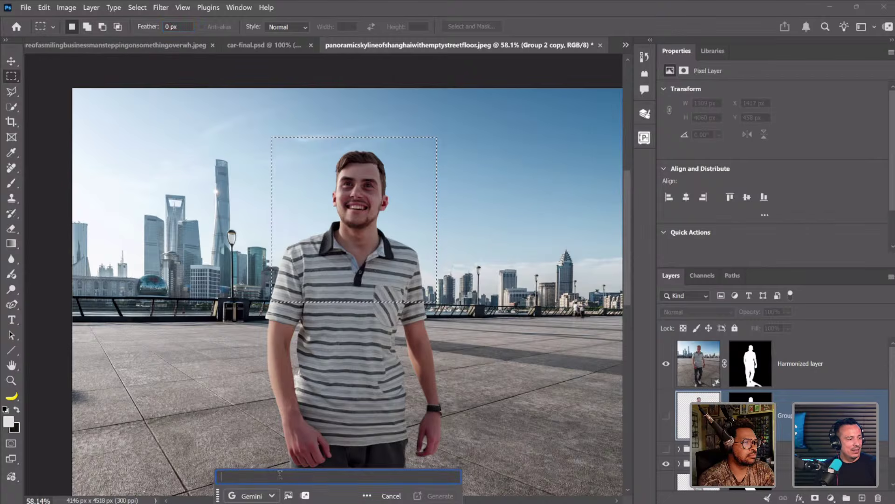
{"action": "type", "text": "asdfasd"}
{"action": "left_click_drag", "start_coordinate": [242, 476], "coordinate": [207, 476]}
{"action": "key", "text": "BackSpace"}
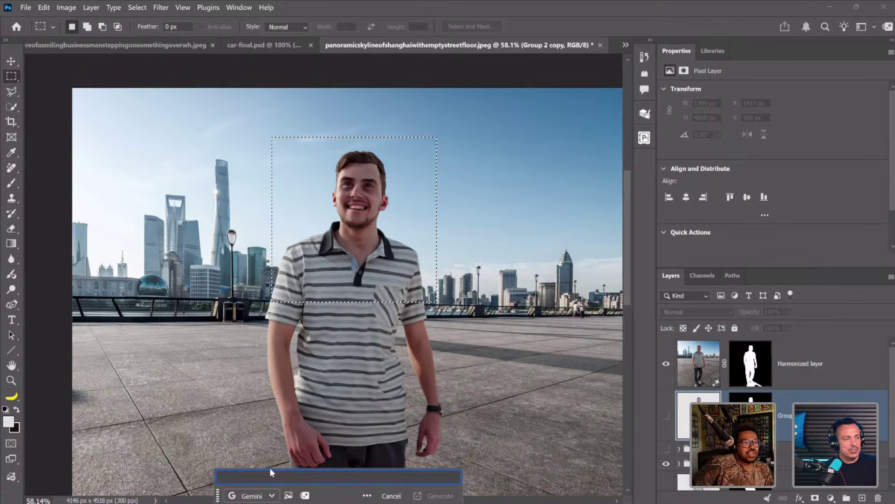
- Enter the Generative Fill prompt "make this face more realistic, add skin texture, detail to his facial hair, a light blemishes,"
{"action": "type", "text": "ma"}
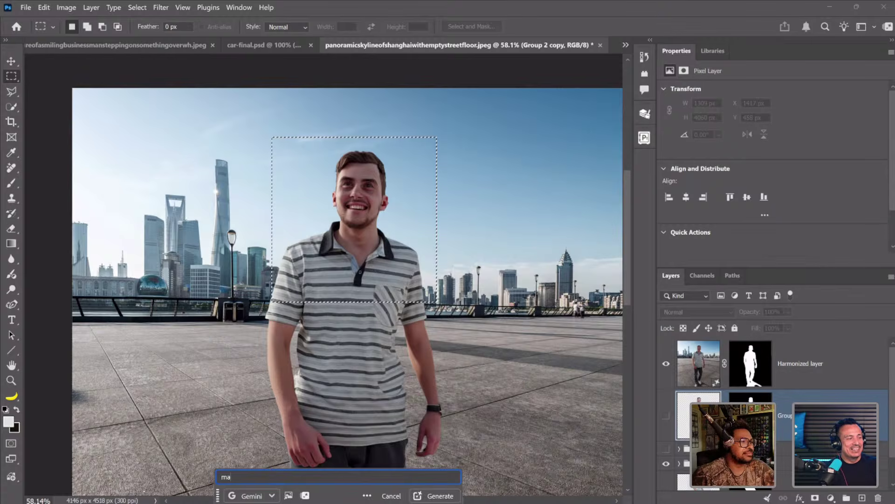
{"action": "type", "text": "ke this face more"}
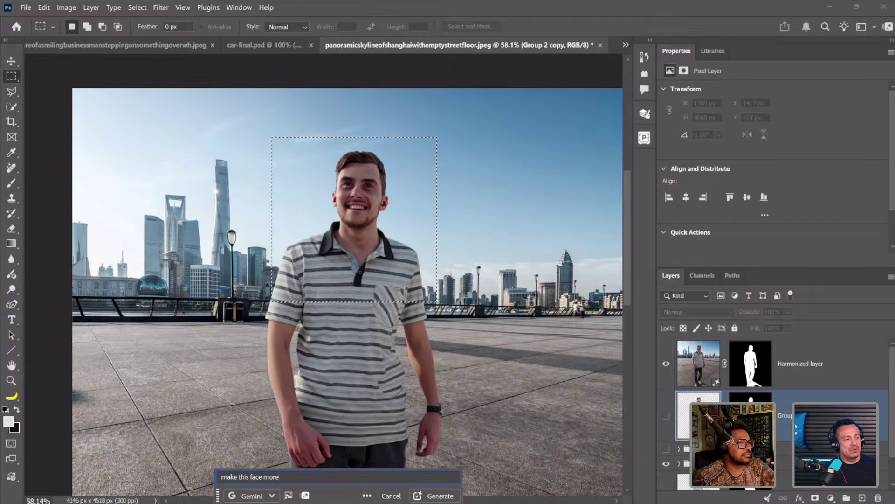
{"action": "type", "text": " realistic,"}
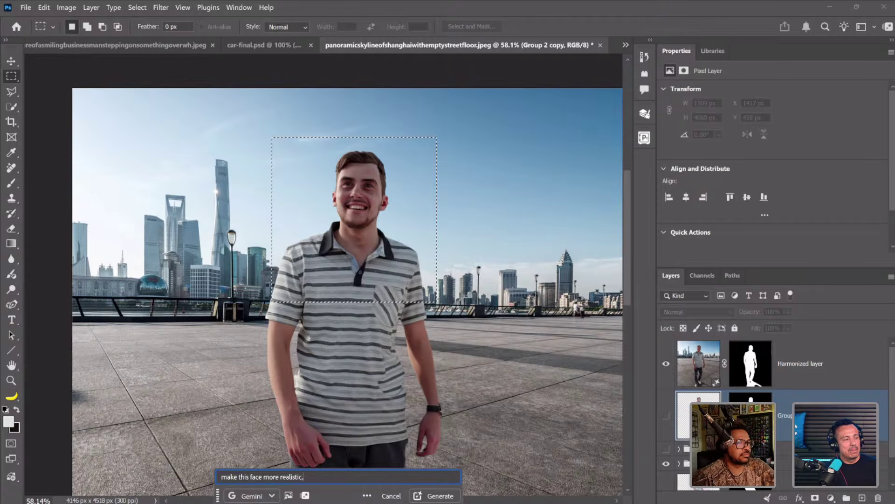
{"action": "type", "text": " add fa"}
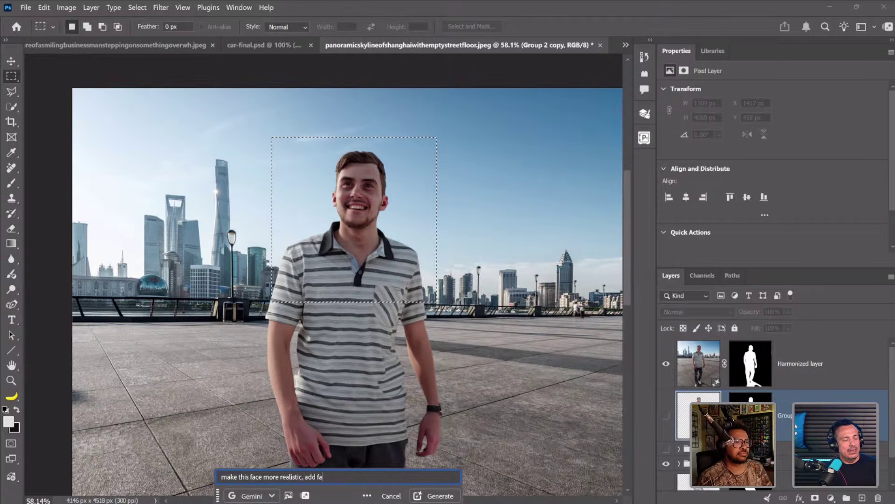
{"action": "key", "text": "BackSpace"}
{"action": "key", "text": "BackSpace"}
{"action": "type", "text": "ski"}
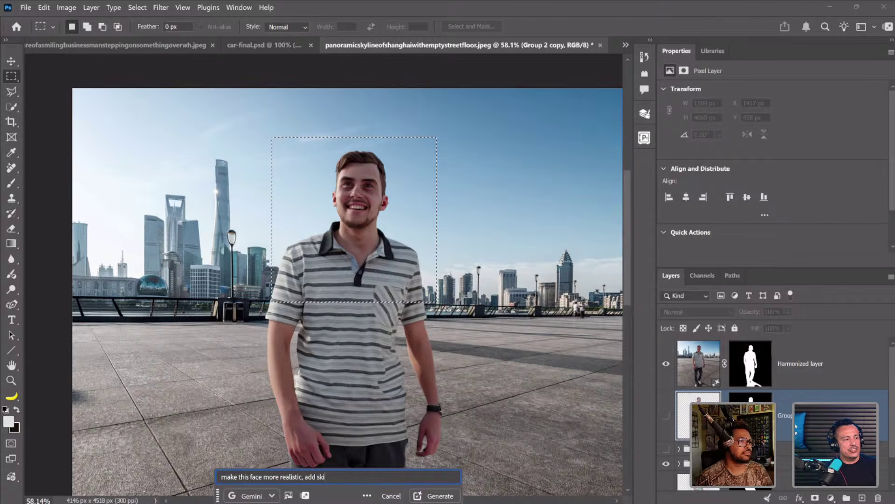
{"action": "type", "text": "n texture, d"}
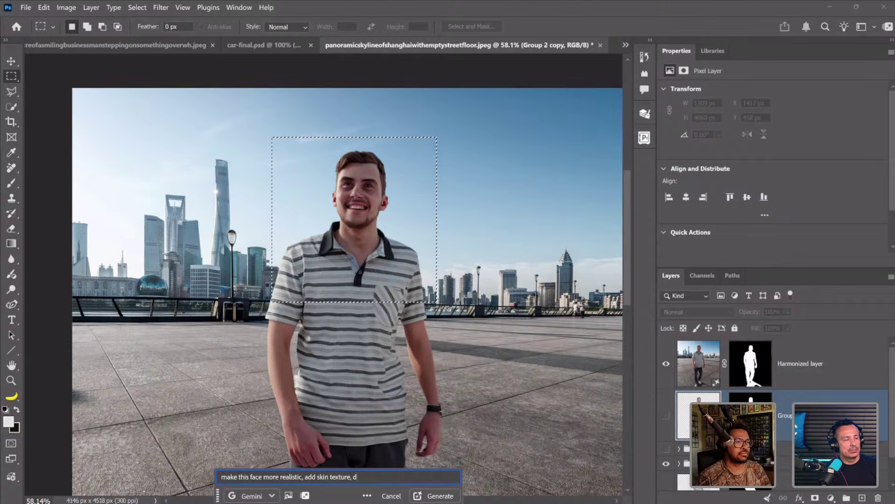
{"action": "type", "text": "etail to his b"}
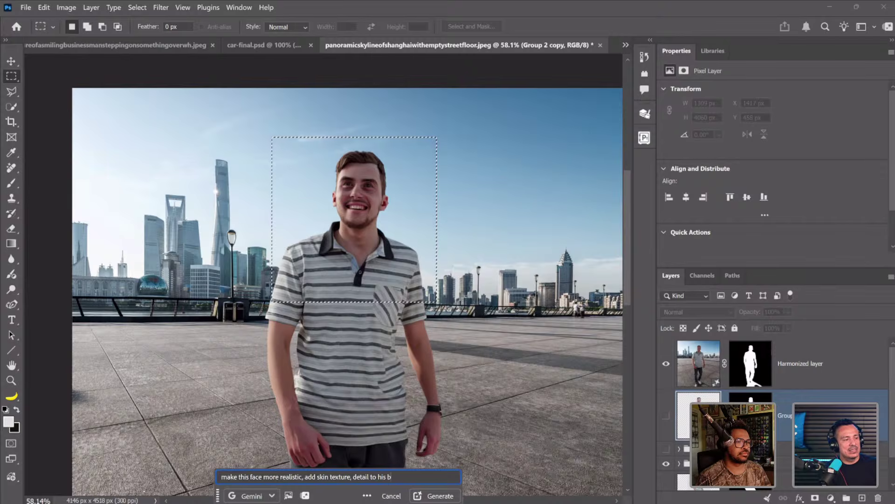
{"action": "key", "text": "BackSpace"}
{"action": "type", "text": "facia"}
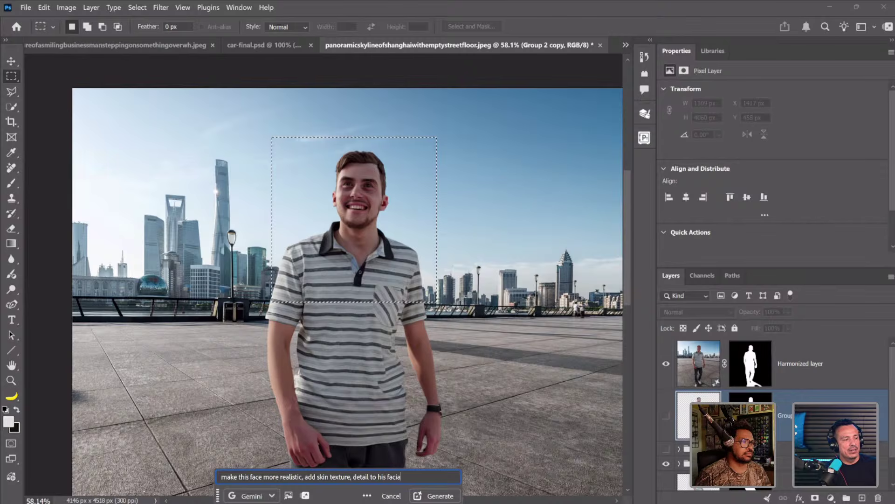
{"action": "type", "text": "l hair, a "}
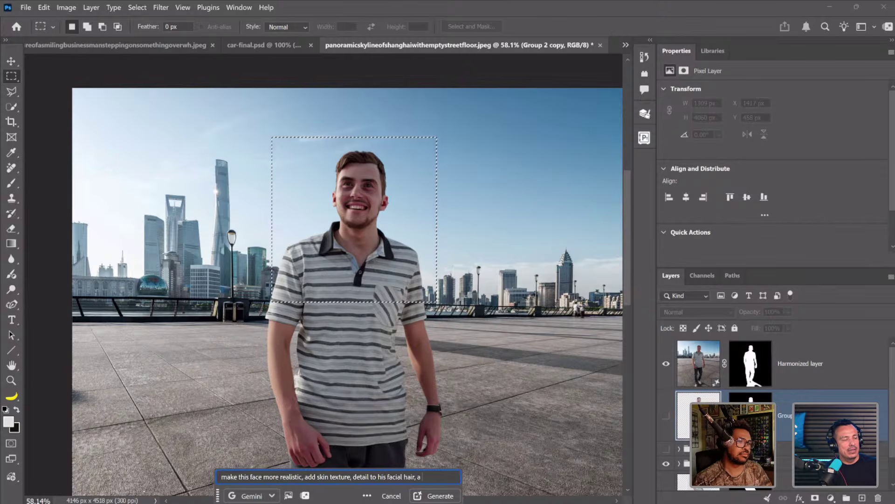
{"action": "type", "text": "light"}
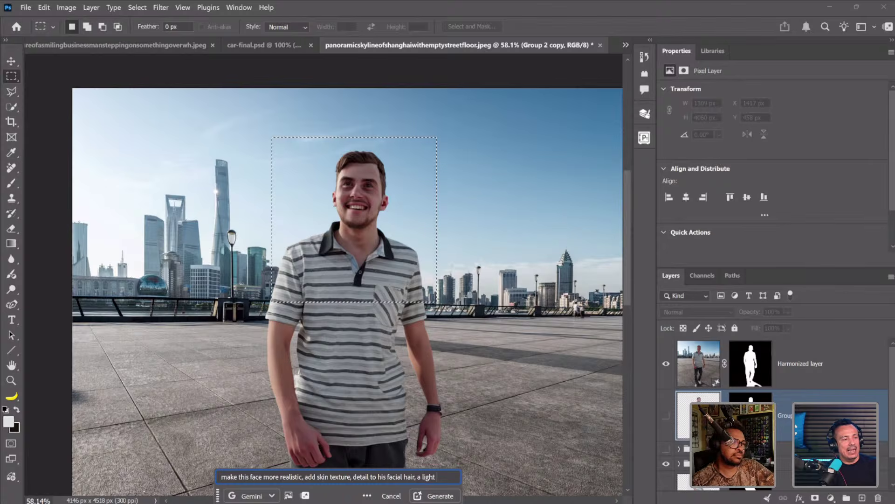
{"action": "type", "text": " blemish"}
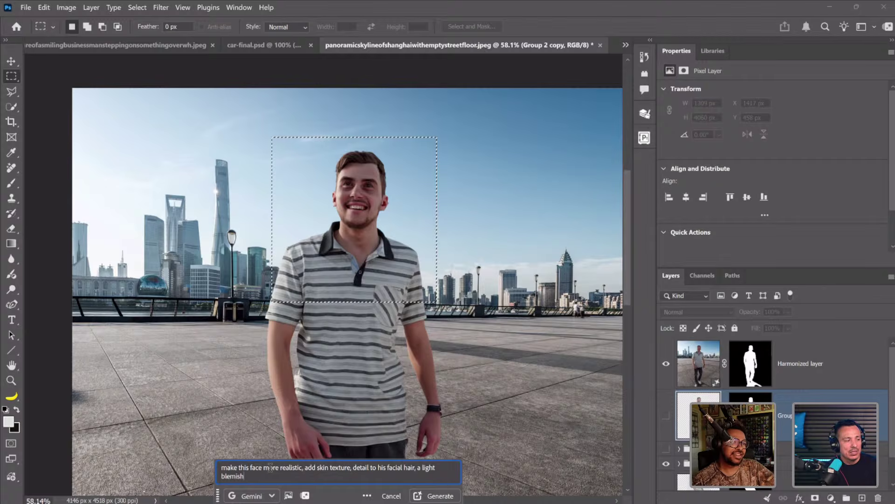
{"action": "type", "text": "es"}
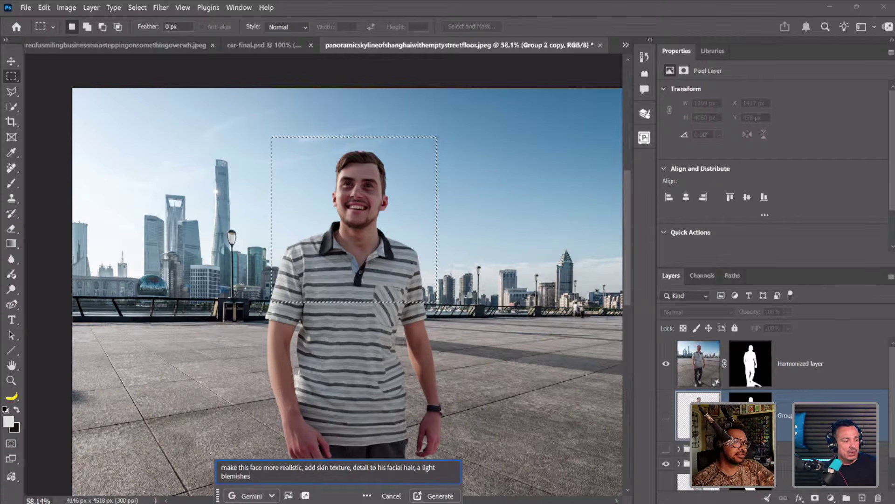
{"action": "type", "text": ", nad fly"}
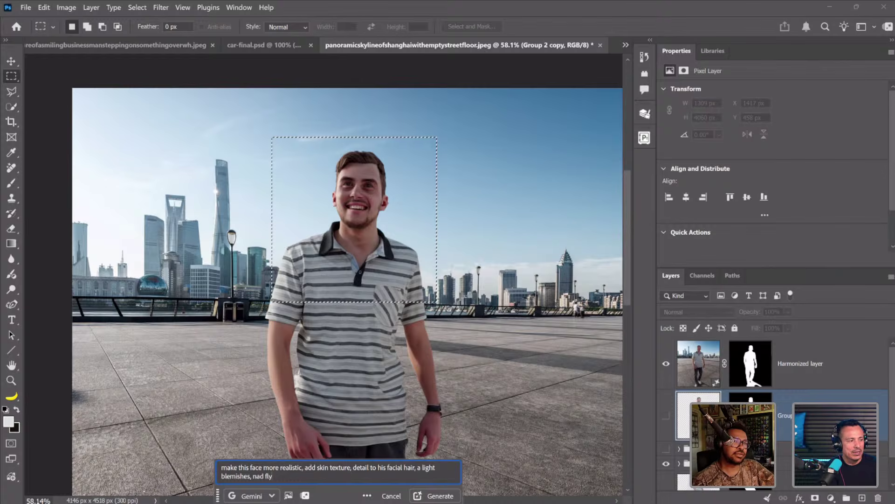
{"action": "key", "text": "BackSpace"}
{"action": "key", "text": "BackSpace"}
{"action": "key", "text": "BackSpace"}
{"action": "key", "text": "BackSpace"}
{"action": "key", "text": "BackSpace"}
{"action": "key", "text": "BackSpace"}
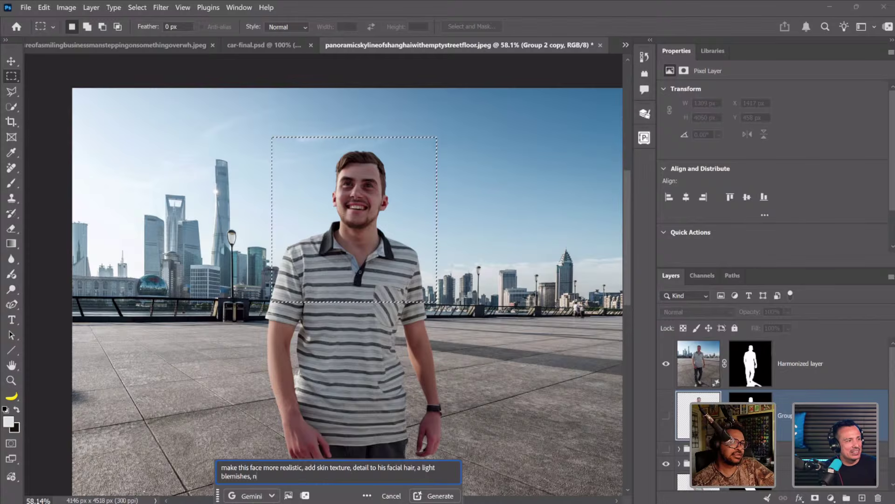
- Finish the Generative Fill prompt with "and flyaway hair." after "a light blemishes," and generate the result
{"action": "key", "text": "BackSpace"}
{"action": "type", "text": "and fly"}
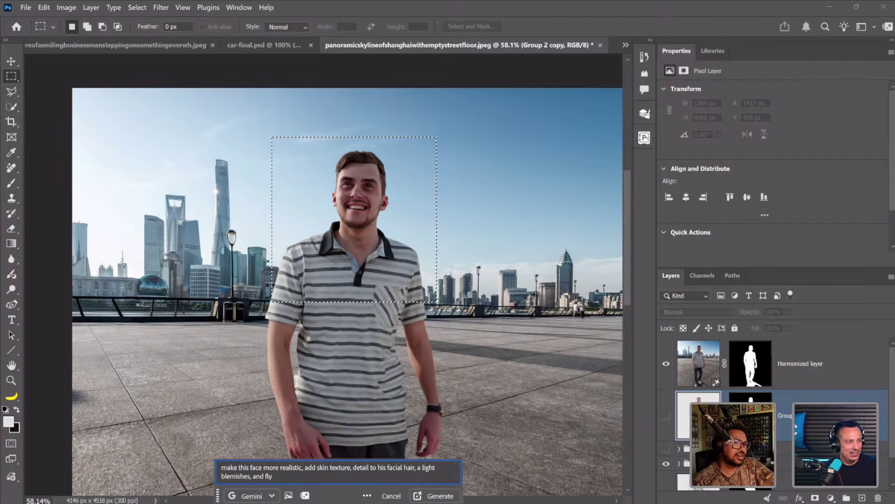
{"action": "type", "text": "away hair."}
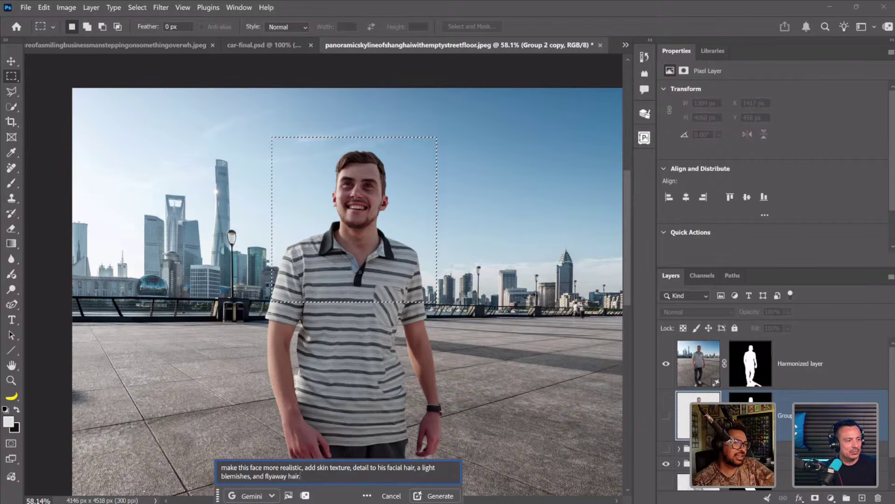
{"action": "key", "text": "Return"}
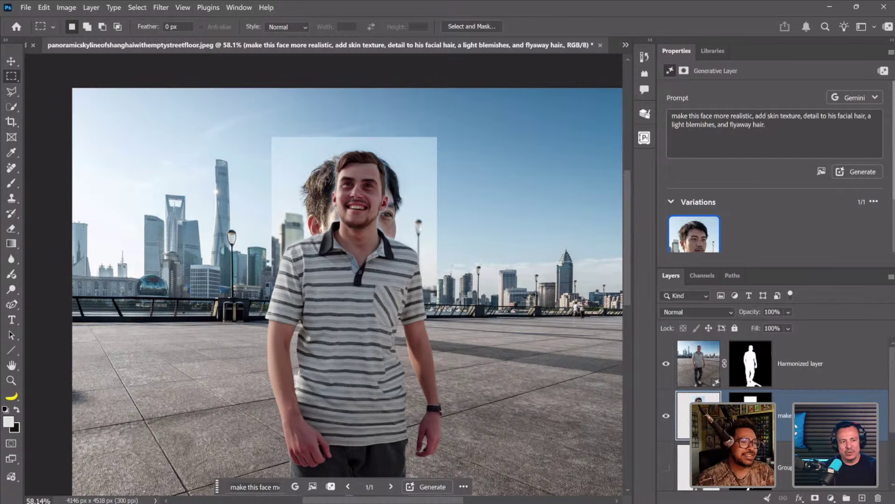
- Toggle the Harmonized layer's visibility to examine the generated face beneath it
{"action": "left_click", "coordinate": [666, 365]}
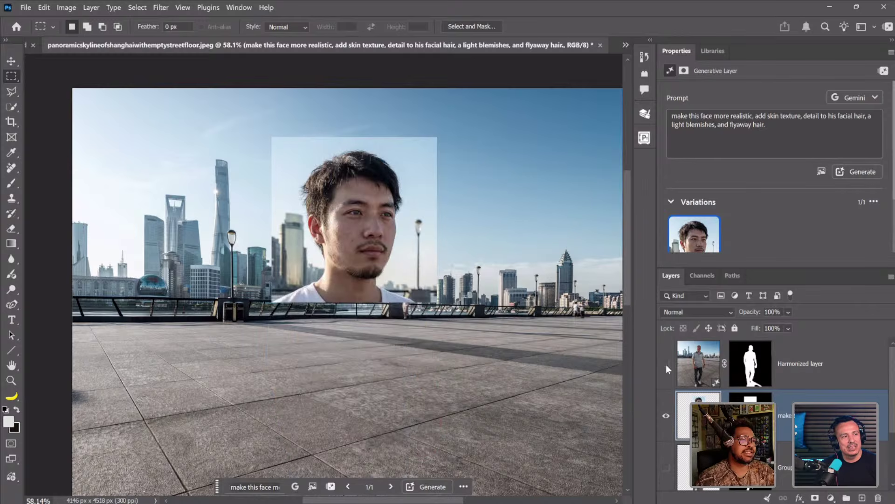
{"action": "left_click", "coordinate": [666, 365]}
{"action": "left_click", "coordinate": [666, 365]}
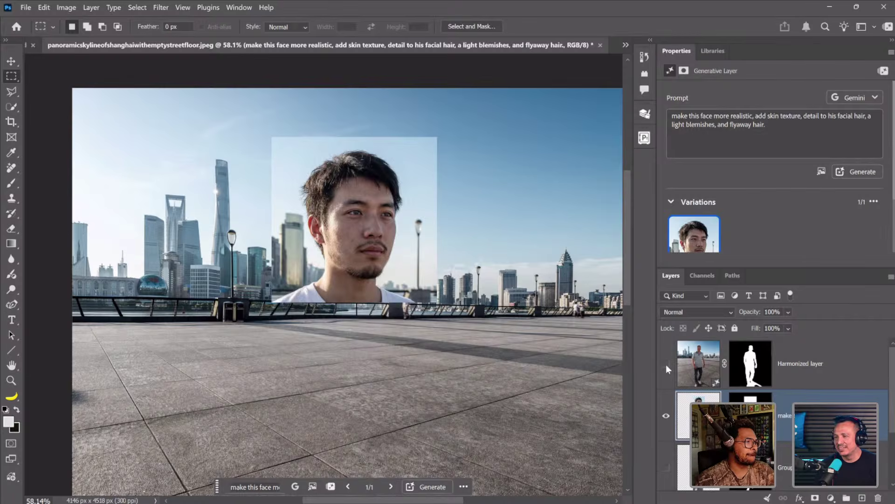
{"action": "left_click", "coordinate": [666, 364]}
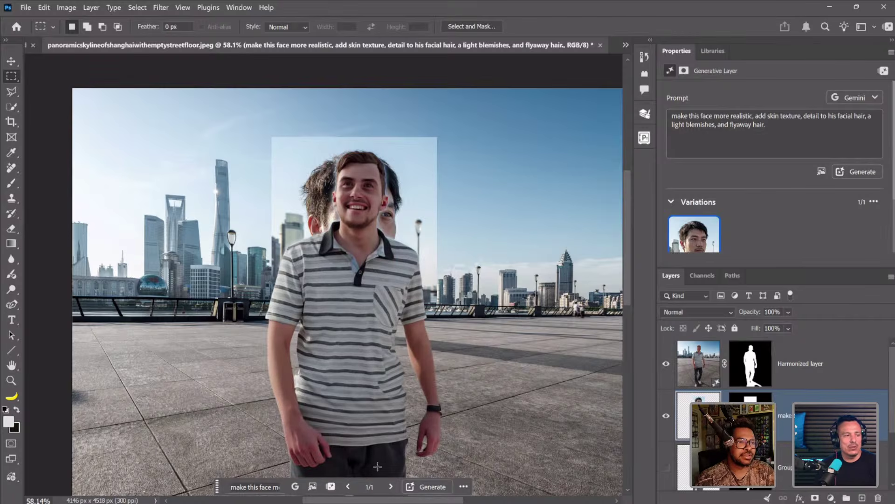
- Copy the generated layer's full prompt, hide that layer, and make the Harmonized layer active
{"action": "left_click", "coordinate": [776, 137]}
{"action": "key", "text": "ctrl+a"}
{"action": "key", "text": "ctrl+c"}
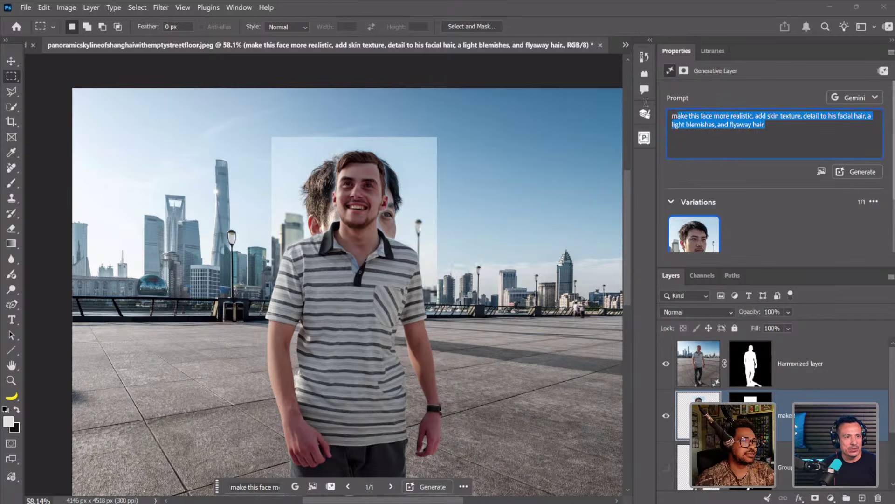
{"action": "left_click", "coordinate": [665, 416]}
{"action": "left_click", "coordinate": [814, 380]}
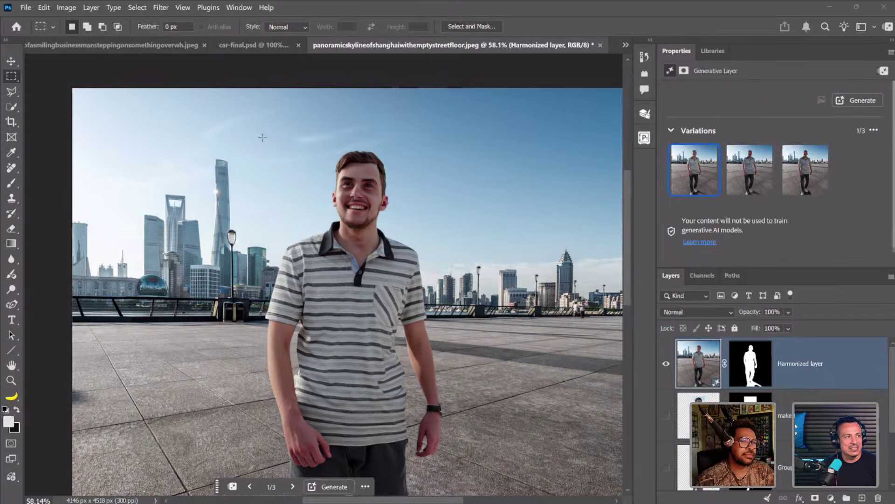
- Select a rectangle around the man's head and upper torso and run Generative Fill with the copied face-realism prompt
{"action": "left_click_drag", "start_coordinate": [263, 137], "coordinate": [471, 308]}
{"action": "mouse_move", "coordinate": [409, 269]}
{"action": "left_mouse_down"}
{"action": "mouse_move", "coordinate": [410, 254]}
{"action": "mouse_move", "coordinate": [415, 264]}
{"action": "left_mouse_up"}
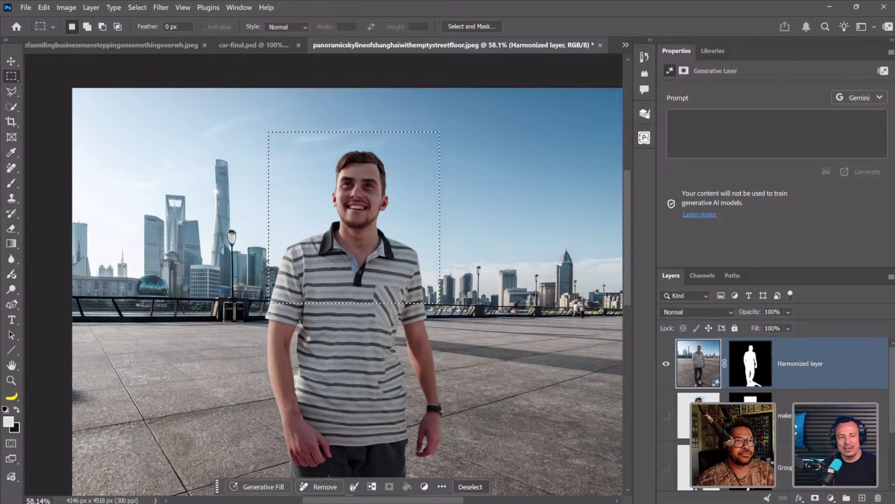
{"action": "left_click", "coordinate": [259, 487]}
{"action": "key", "text": "ctrl+v"}
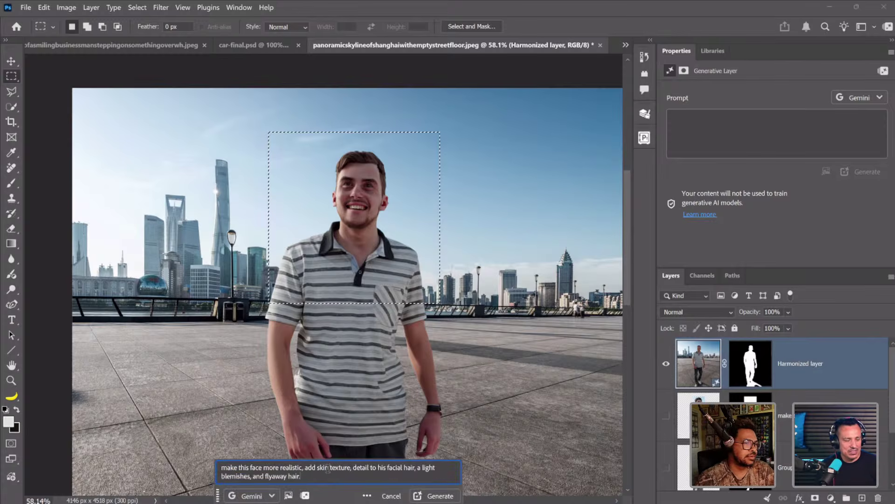
{"action": "left_click", "coordinate": [435, 496]}
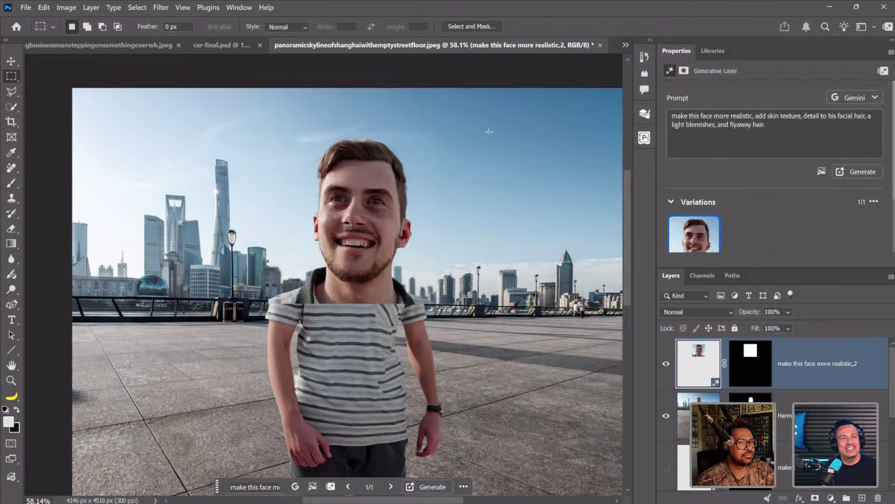
- Append "Keep angle, perspective." to the generated layer's prompt and generate a new variation
{"action": "left_click", "coordinate": [786, 130]}
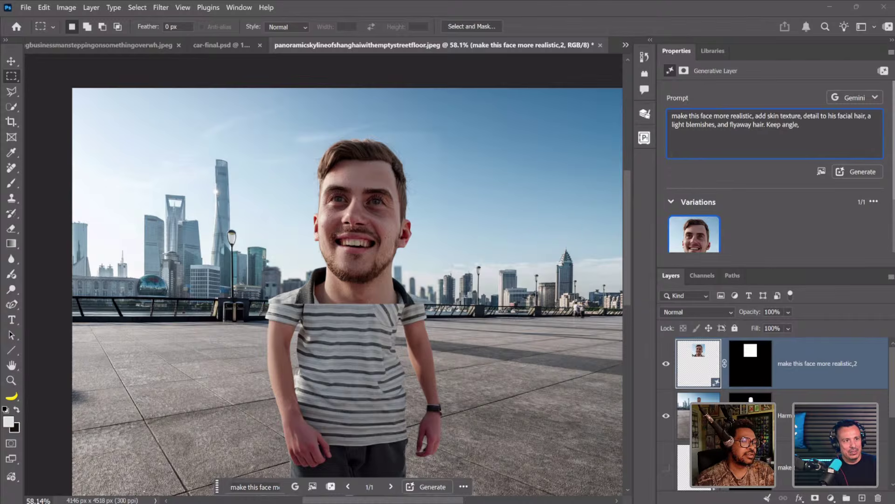
{"action": "type", "text": "erspective."}
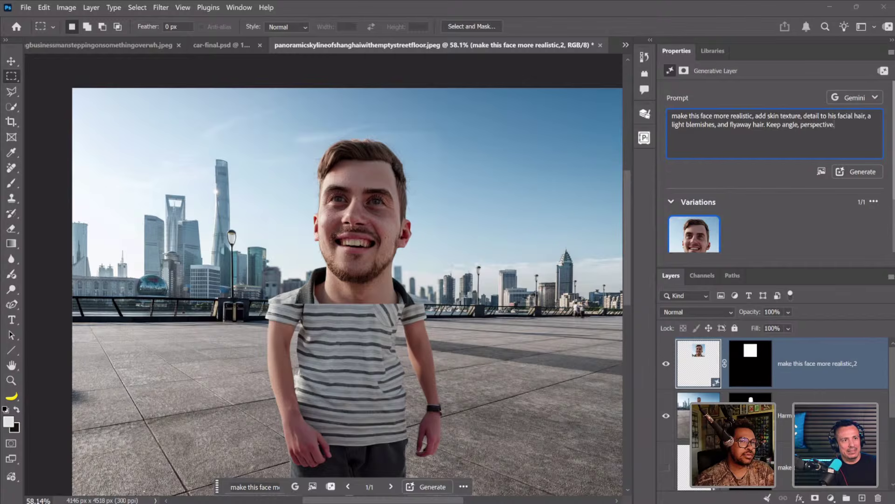
{"action": "left_click", "coordinate": [862, 172]}
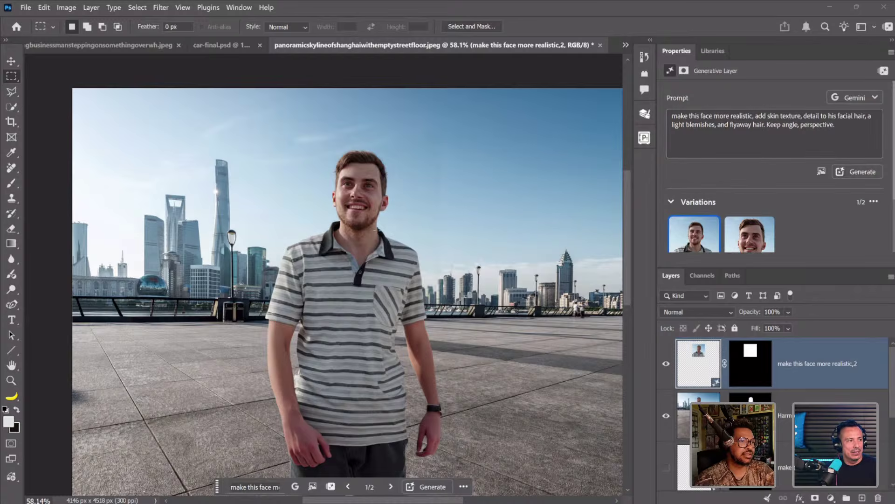
- Compare the man's face close up with and without the new generated layer
{"action": "scroll", "coordinate": [352, 201], "scroll_direction": "up", "scroll_amount": 5}
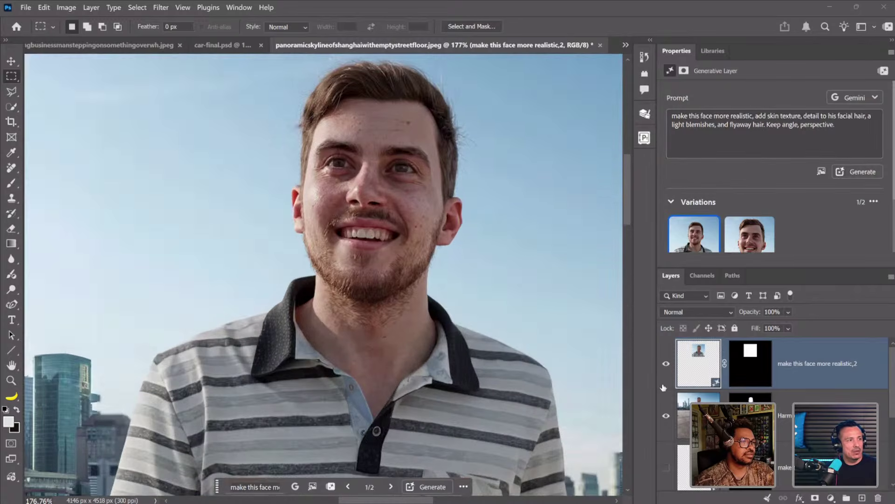
{"action": "left_click", "coordinate": [666, 363]}
{"action": "left_click", "coordinate": [666, 363]}
{"action": "left_click", "coordinate": [666, 364]}
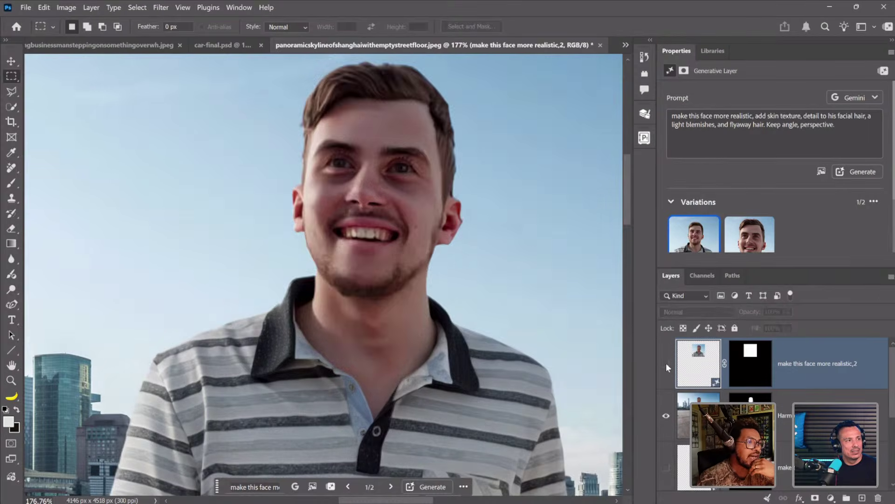
{"action": "left_click", "coordinate": [666, 363]}
{"action": "left_click", "coordinate": [666, 364]}
{"action": "left_click", "coordinate": [666, 363]}
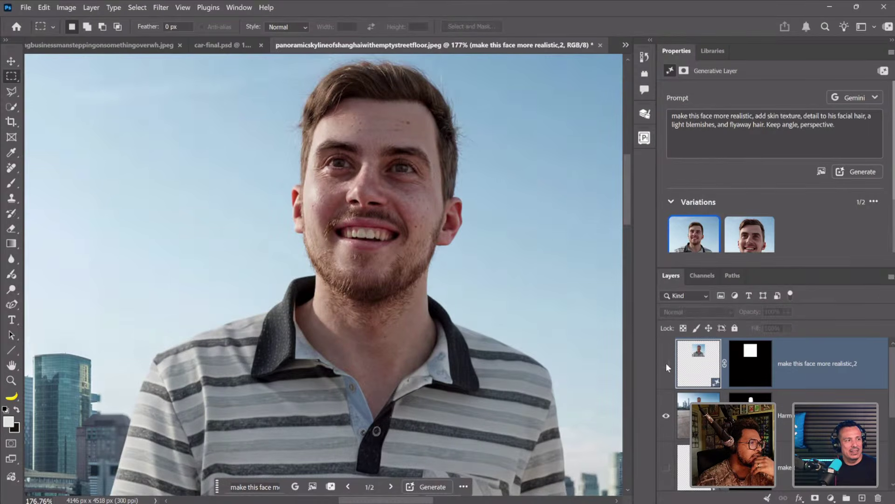
{"action": "left_click", "coordinate": [666, 363]}
{"action": "left_click", "coordinate": [666, 363]}
{"action": "left_click", "coordinate": [666, 363]}
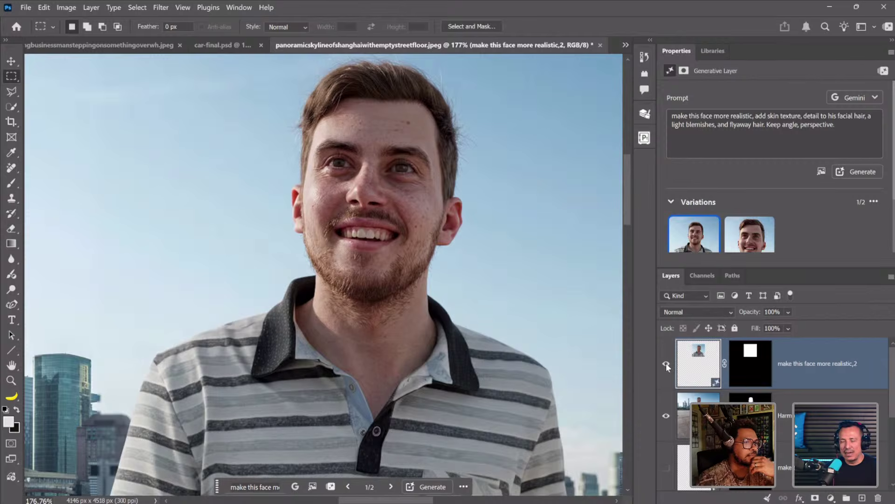
{"action": "left_click", "coordinate": [666, 364]}
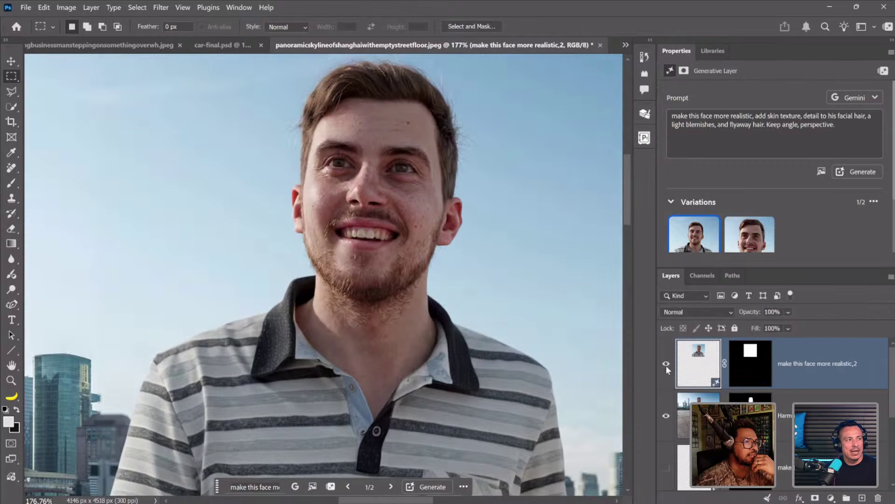
{"action": "scroll", "coordinate": [500, 264], "scroll_direction": "down", "scroll_amount": 1}
{"action": "scroll", "coordinate": [500, 264], "scroll_direction": "down", "scroll_amount": 3}
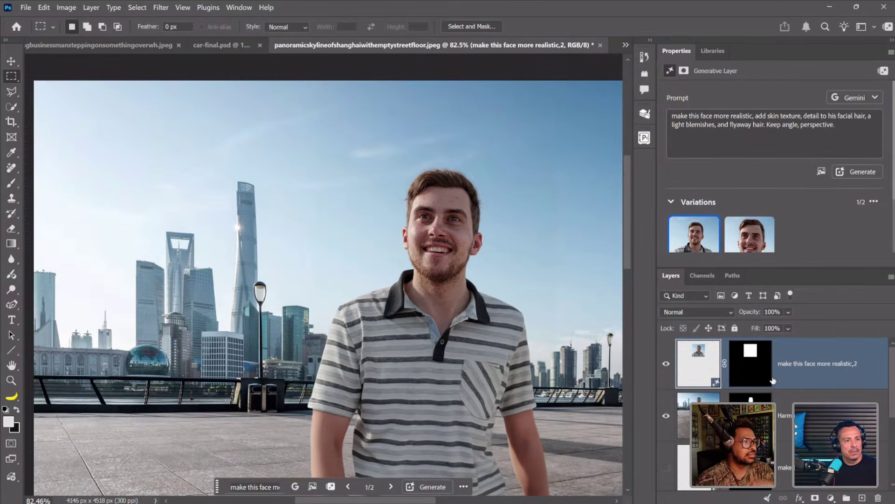
- Rasterize the generated face layer and remove its background so its mask follows the man's outline
{"action": "right_click", "coordinate": [802, 378]}
{"action": "left_click", "coordinate": [810, 336]}
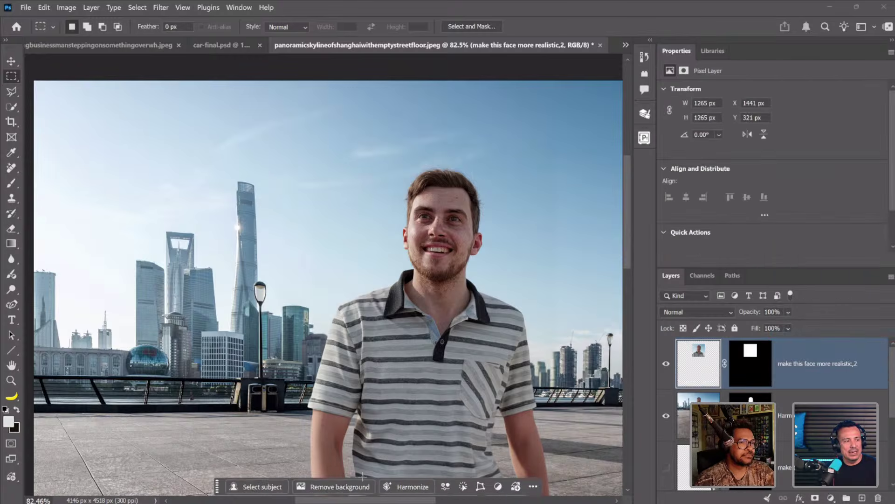
{"action": "left_click", "coordinate": [417, 200]}
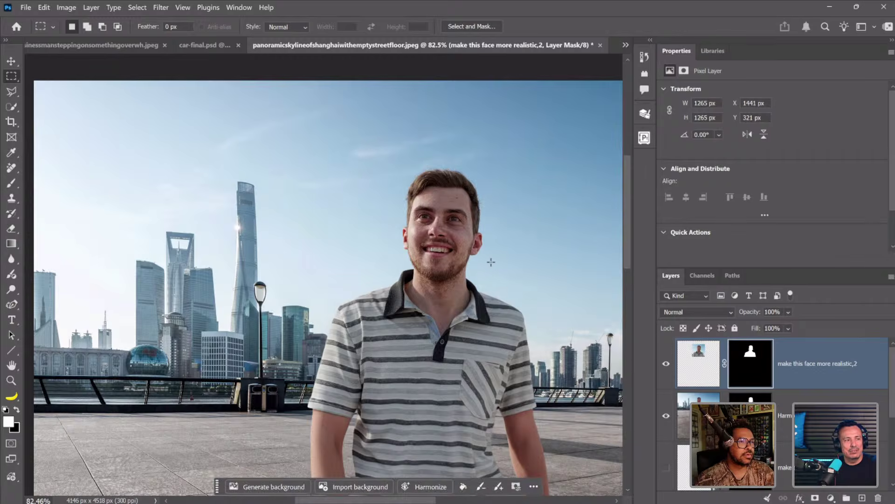
- Examine the masked face layer before and after by toggling its visibility, checking skin and hair edges close up
{"action": "left_click", "coordinate": [666, 366]}
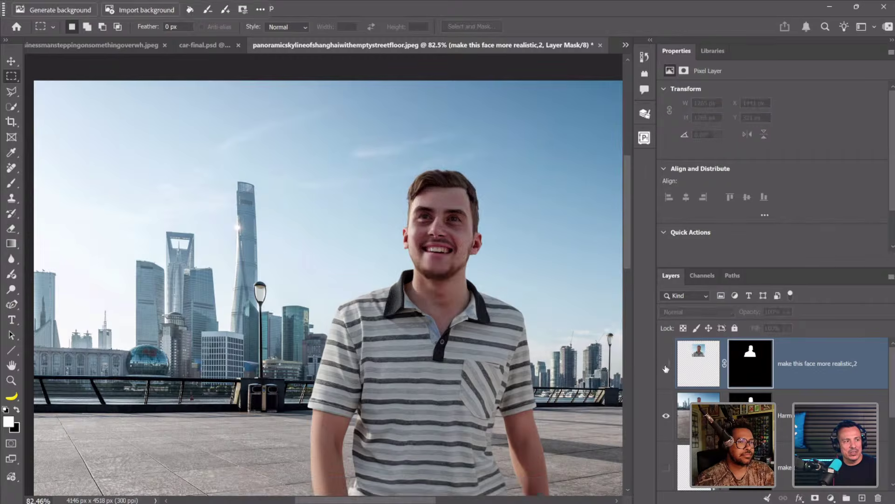
{"action": "left_click", "coordinate": [666, 366]}
{"action": "scroll", "coordinate": [469, 242], "scroll_direction": "up", "scroll_amount": 5}
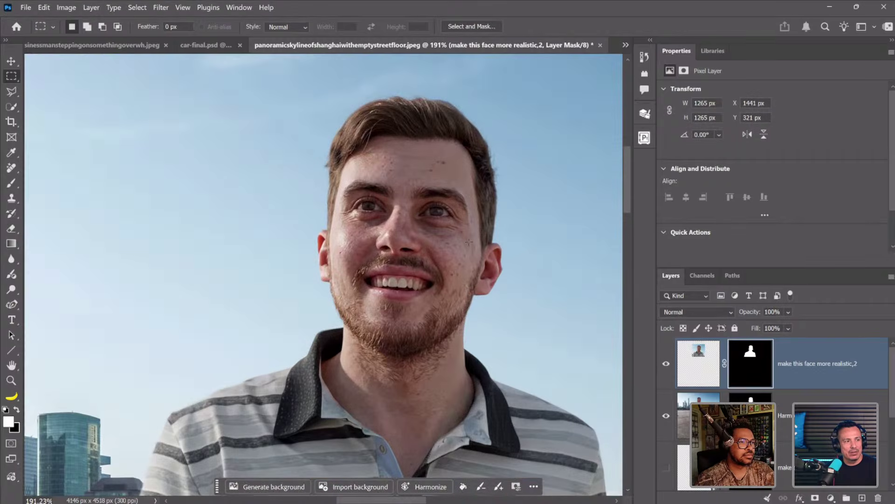
{"action": "left_click", "coordinate": [667, 364]}
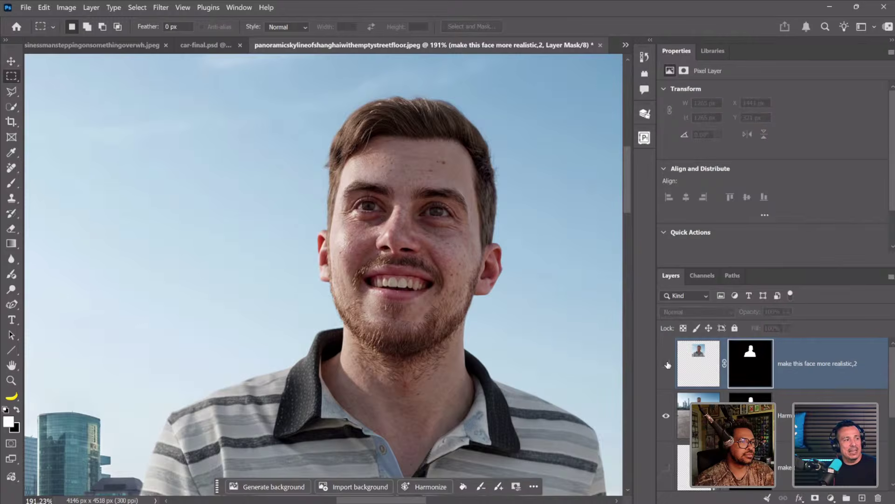
{"action": "left_click", "coordinate": [667, 364]}
{"action": "left_click", "coordinate": [666, 365]}
{"action": "left_click", "coordinate": [667, 364]}
{"action": "left_click", "coordinate": [667, 364]}
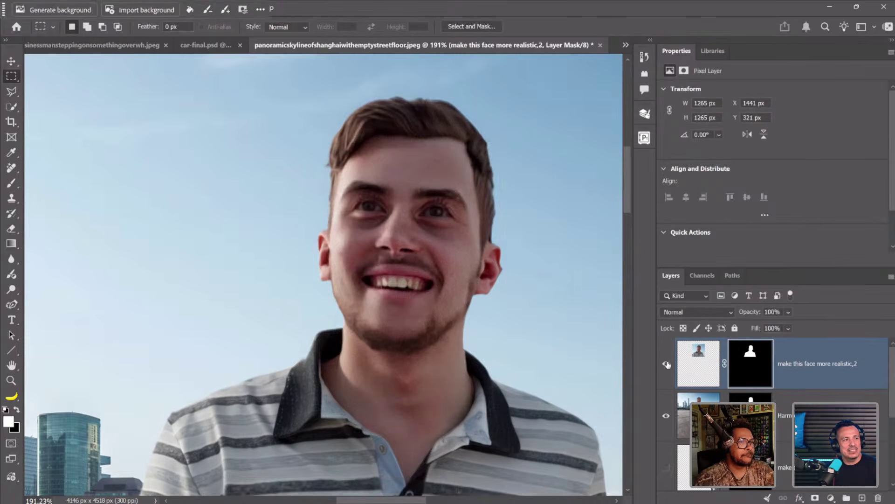
{"action": "left_click", "coordinate": [667, 364]}
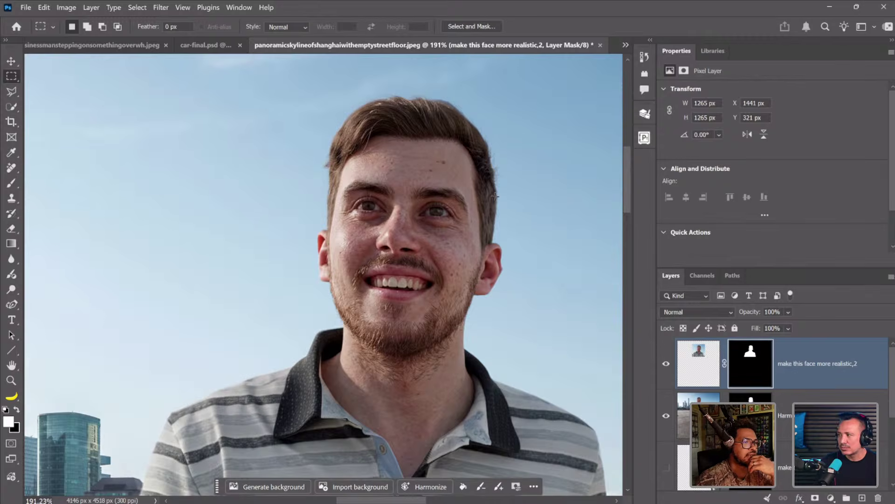
- Select a rectangle of about 950 × 862 px over the man's face and shoulder and start a Generative Fill
{"action": "scroll", "coordinate": [500, 291], "scroll_direction": "down", "scroll_amount": 7}
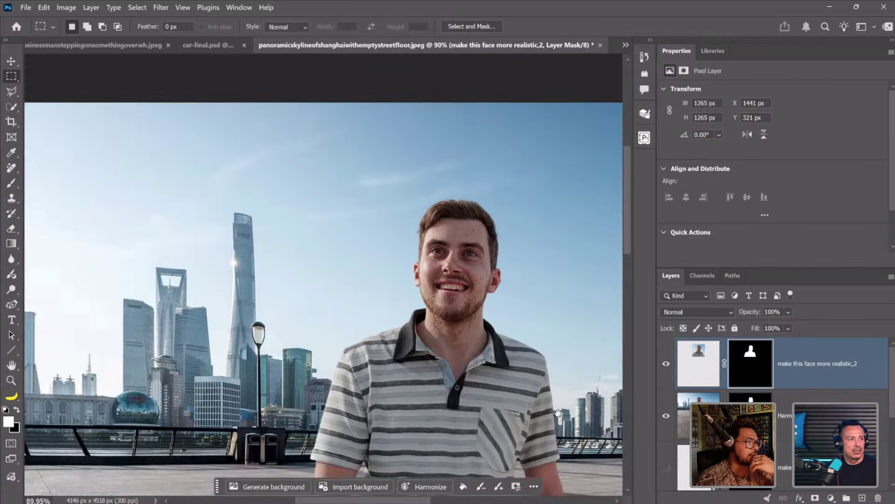
{"action": "left_click_drag", "start_coordinate": [419, 269], "coordinate": [283, 120]}
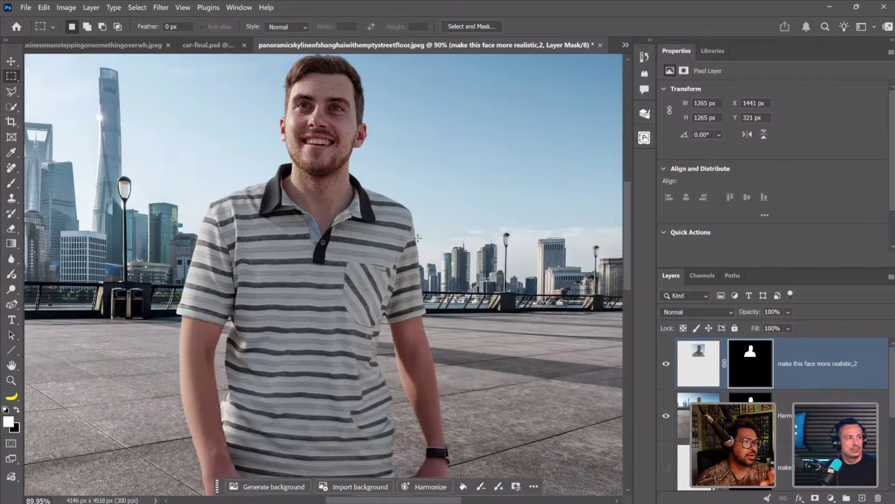
{"action": "scroll", "coordinate": [418, 231], "scroll_direction": "down", "scroll_amount": 3}
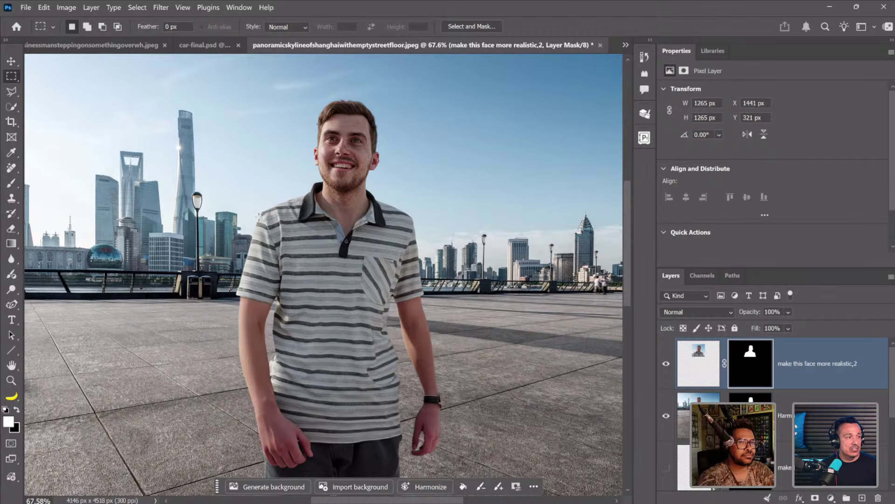
{"action": "left_click_drag", "start_coordinate": [194, 147], "coordinate": [343, 282]}
{"action": "left_click", "coordinate": [260, 486]}
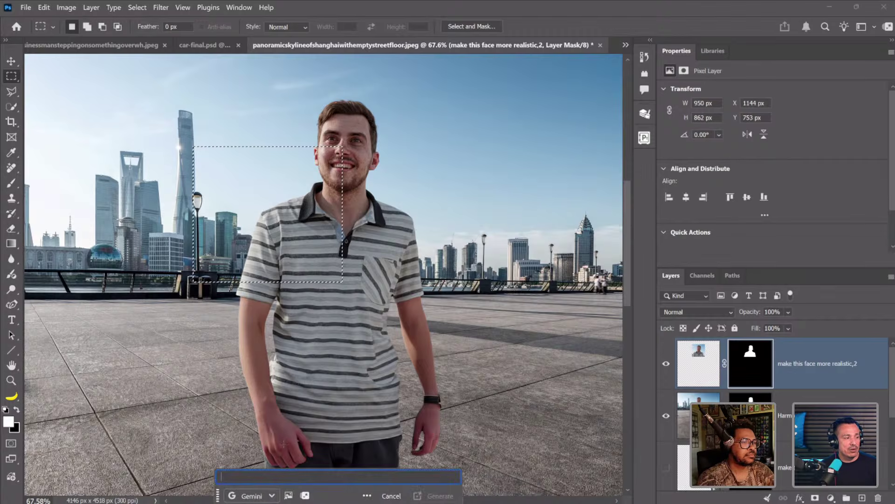
- Review the Adobe and partner models available for Generative Fill, then close the list without choosing another model
{"action": "left_click", "coordinate": [253, 497]}
{"action": "left_click", "coordinate": [163, 323]}
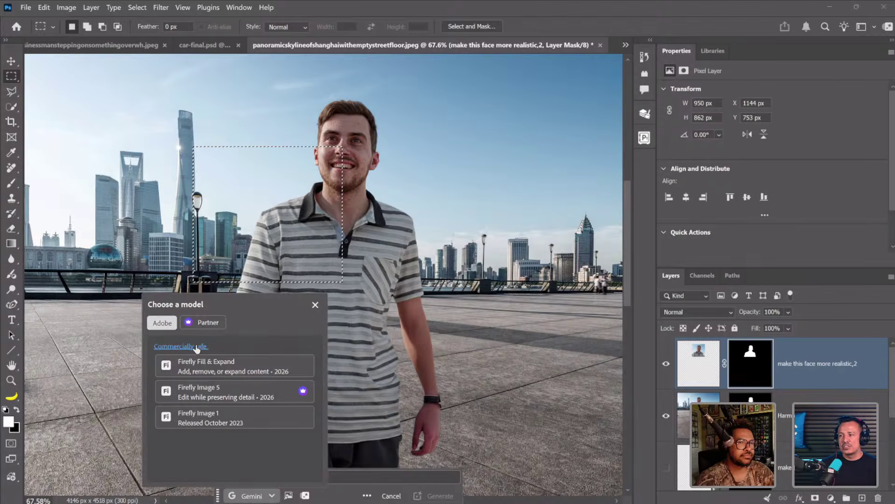
{"action": "left_click", "coordinate": [206, 321]}
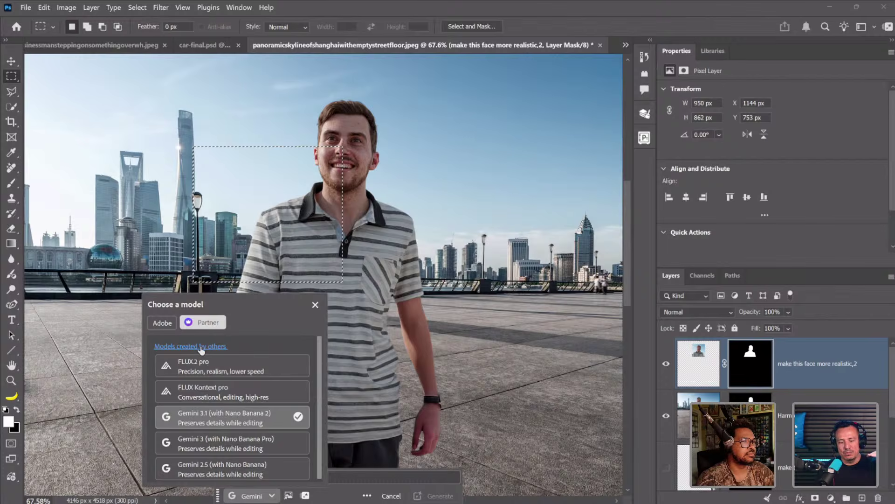
{"action": "left_click", "coordinate": [165, 322]}
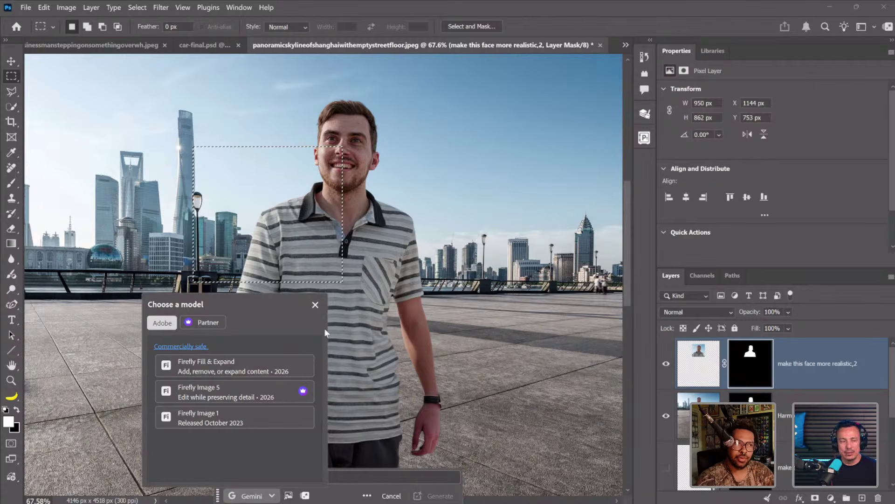
{"action": "left_click", "coordinate": [315, 305]}
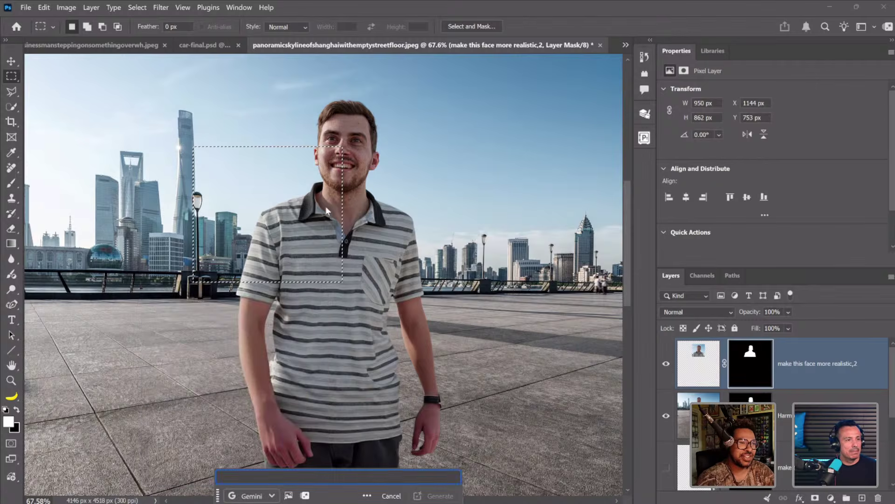
- Replace the face selection with a square of about 1870 × 1870 px over the man's torso and arms and start a Generative Fill
{"action": "left_click", "coordinate": [404, 260]}
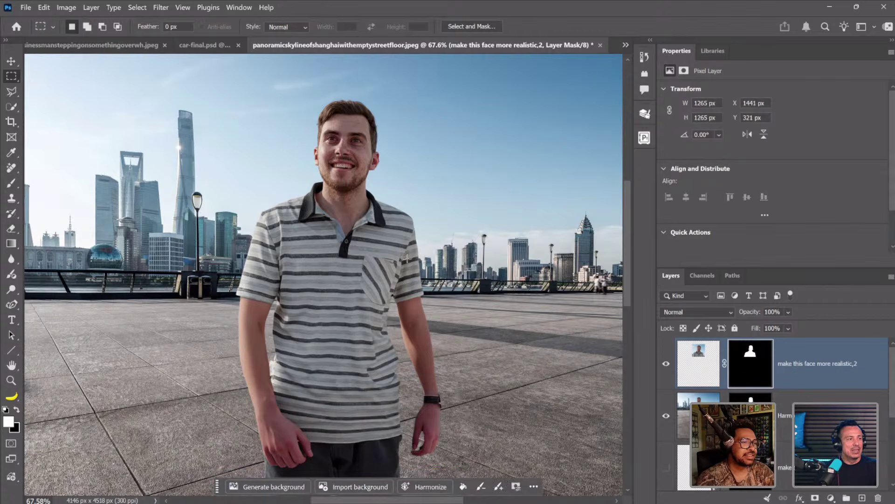
{"action": "scroll", "coordinate": [408, 282], "scroll_direction": "down", "scroll_amount": 4}
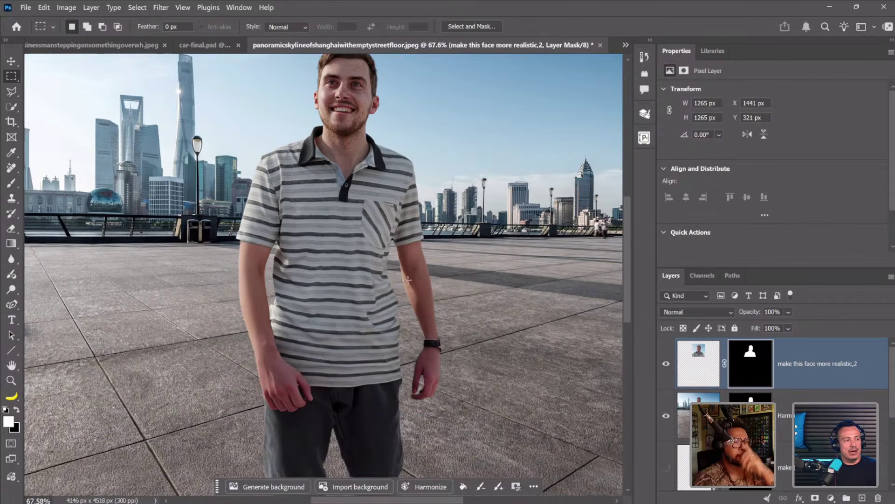
{"action": "scroll", "coordinate": [408, 282], "scroll_direction": "up", "scroll_amount": 3}
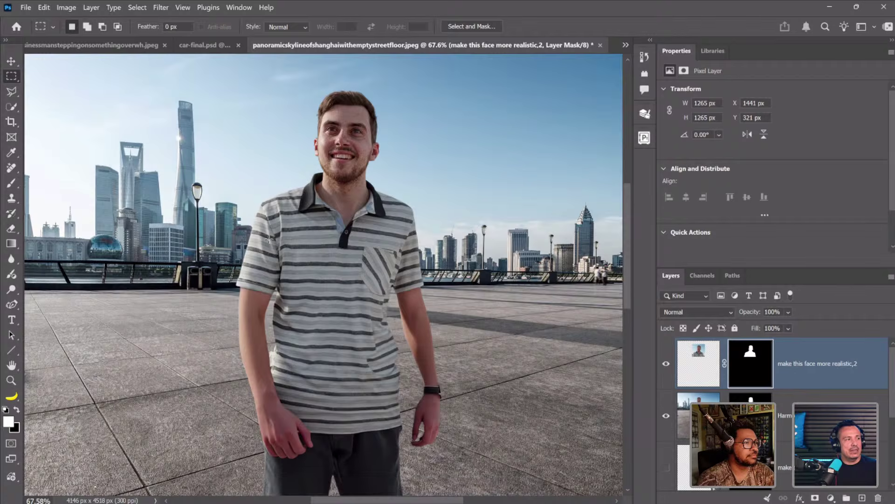
{"action": "left_click_drag", "start_coordinate": [197, 181], "coordinate": [559, 475]}
{"action": "left_click_drag", "start_coordinate": [460, 403], "coordinate": [456, 398]}
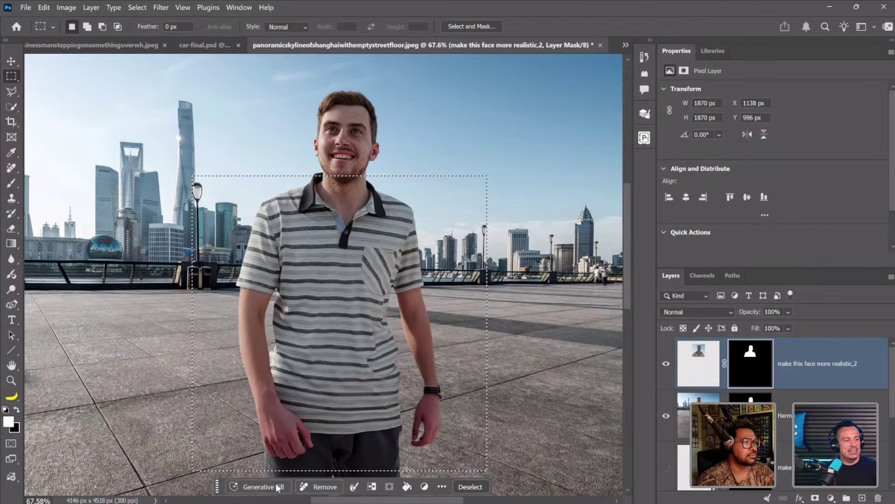
{"action": "left_click", "coordinate": [260, 487]}
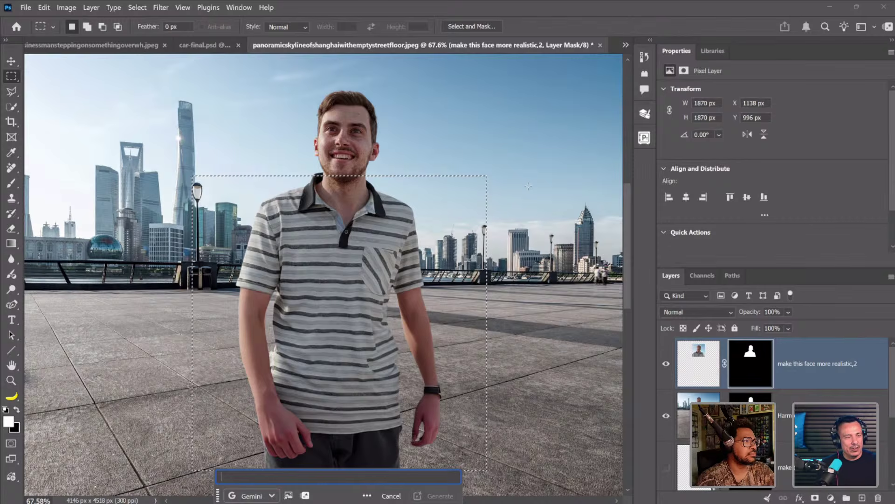
- Open the Prompt Vault plugin and browse its saved prompts
{"action": "left_click", "coordinate": [644, 141]}
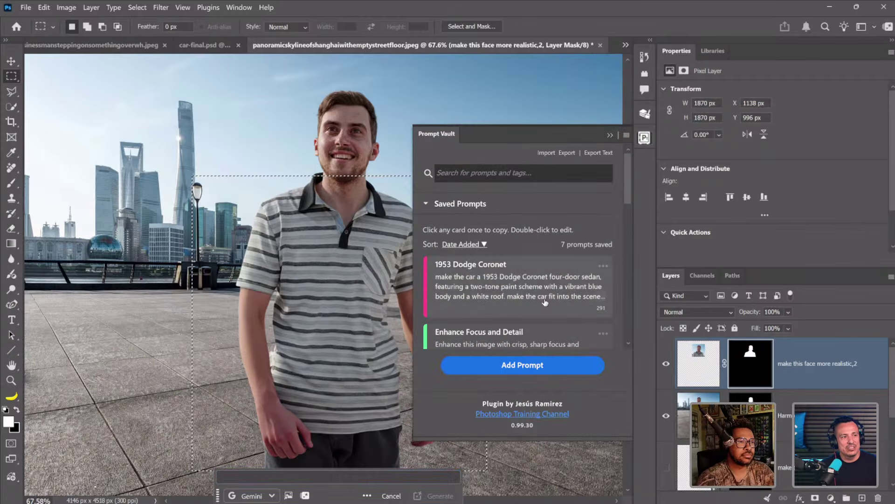
{"action": "scroll", "coordinate": [545, 302], "scroll_direction": "down", "scroll_amount": 6}
{"action": "scroll", "coordinate": [544, 301], "scroll_direction": "up", "scroll_amount": 8}
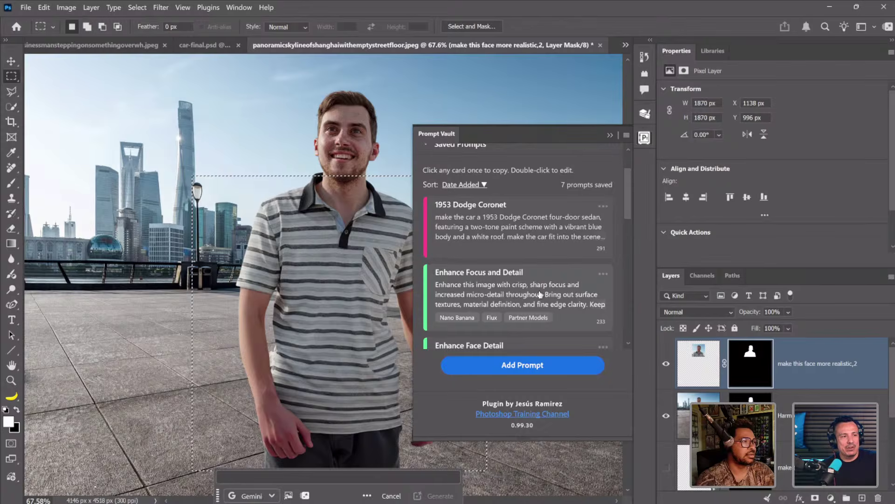
- Review the title, prompt, tags, color and notes fields for a new Prompt Vault entry, then close the form without saving
{"action": "left_click", "coordinate": [522, 365]}
{"action": "scroll", "coordinate": [490, 351], "scroll_direction": "down", "scroll_amount": 2}
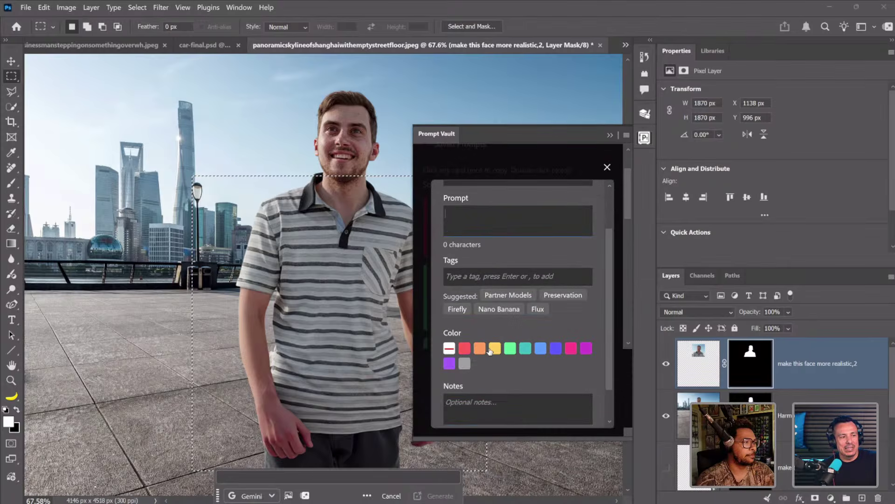
{"action": "scroll", "coordinate": [536, 380], "scroll_direction": "down", "scroll_amount": 2}
{"action": "scroll", "coordinate": [520, 355], "scroll_direction": "up", "scroll_amount": 4}
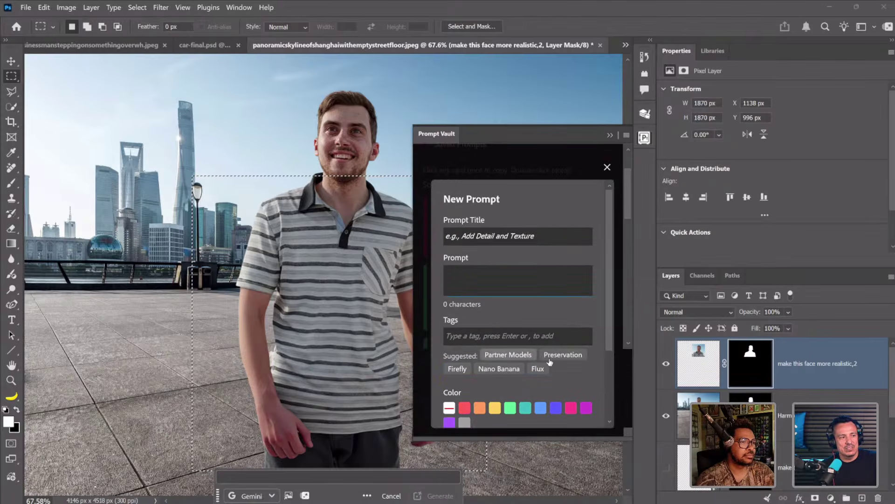
{"action": "left_click", "coordinate": [607, 167]}
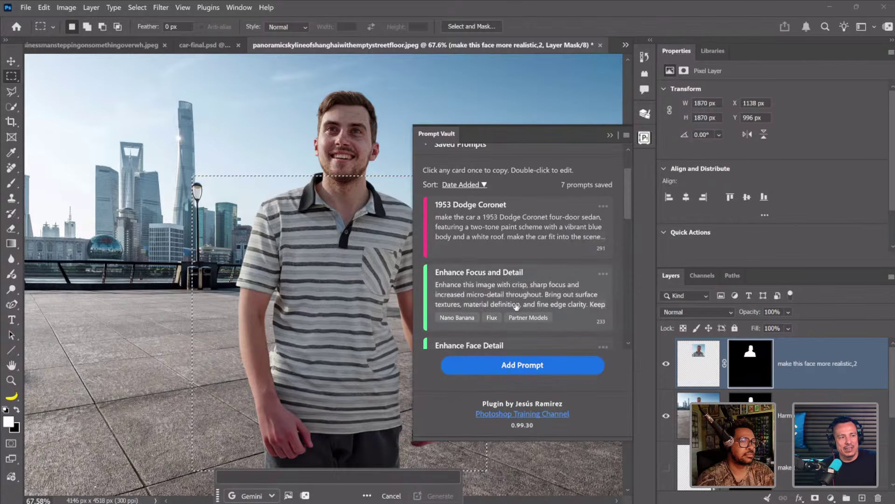
- Copy the saved "Enhance Focus and Detail" prompt and paste it as the Generative Fill prompt
{"action": "left_click", "coordinate": [513, 293]}
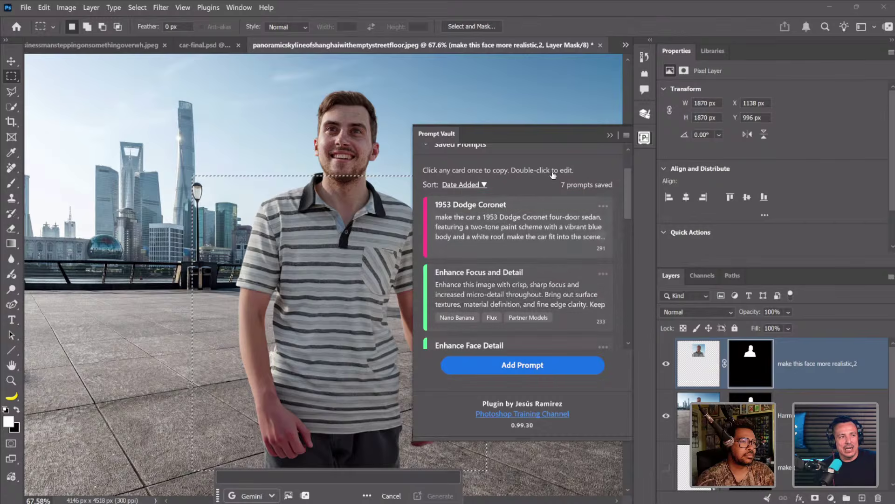
{"action": "left_click", "coordinate": [610, 135]}
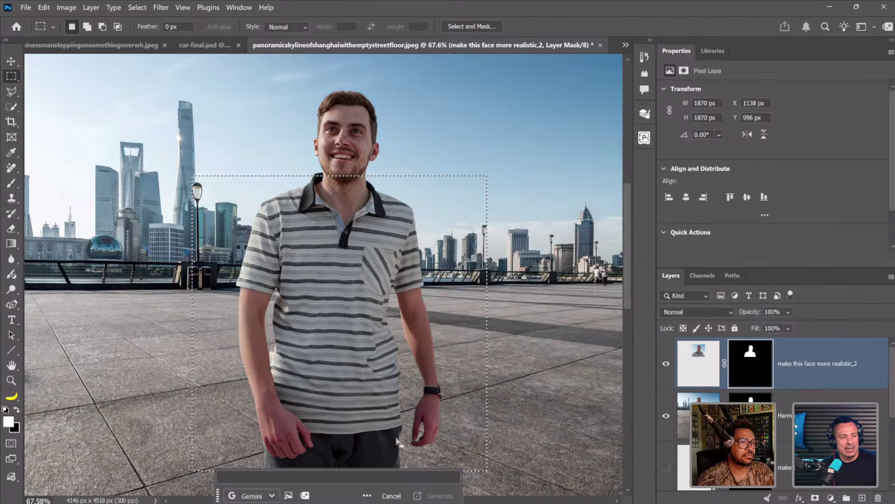
{"action": "left_click", "coordinate": [398, 476]}
{"action": "key", "text": "ctrl+v"}
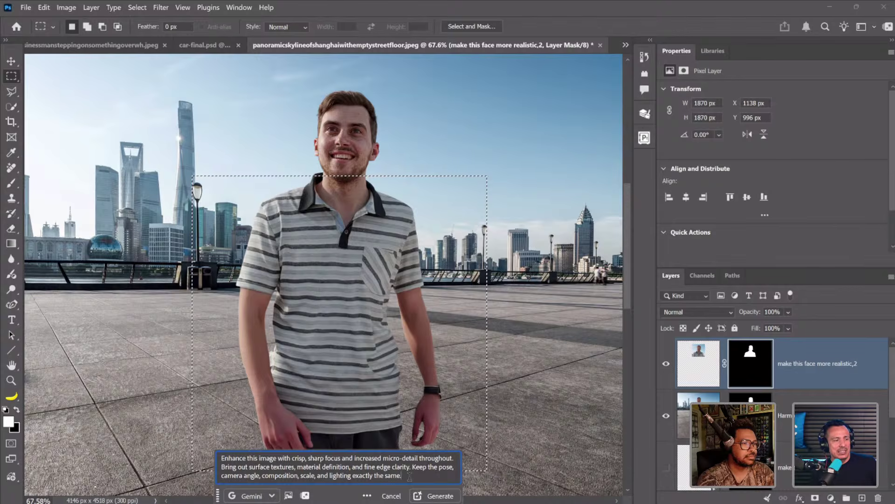
{"action": "left_click_drag", "start_coordinate": [412, 466], "coordinate": [415, 476]}
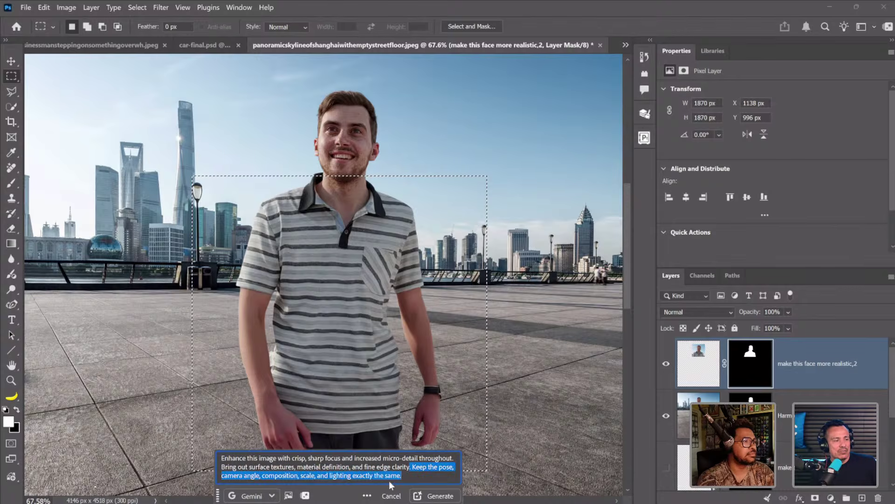
{"action": "left_click", "coordinate": [412, 476]}
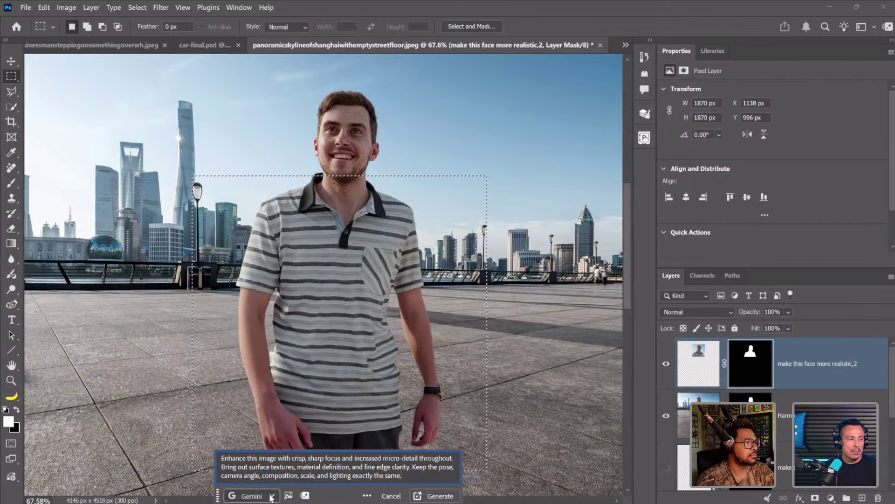
- Choose the FLUX.2 pro partner model and generate the enhanced torso
{"action": "left_click", "coordinate": [254, 495]}
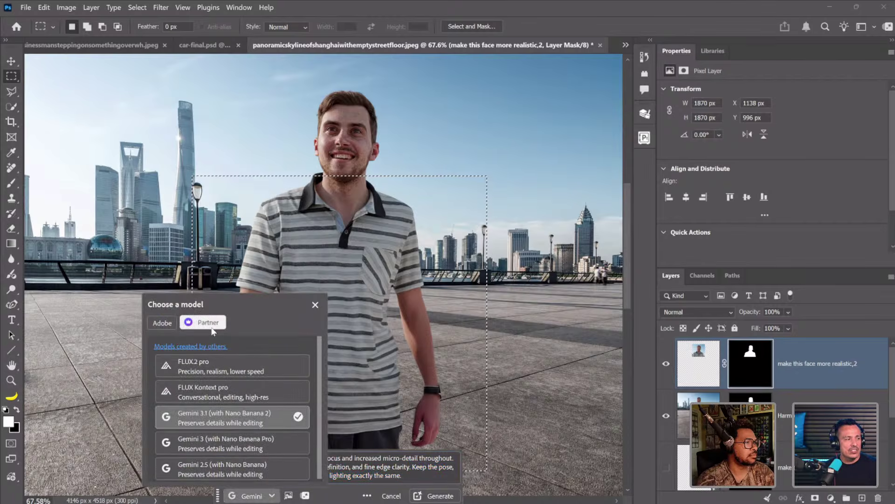
{"action": "left_click", "coordinate": [197, 370]}
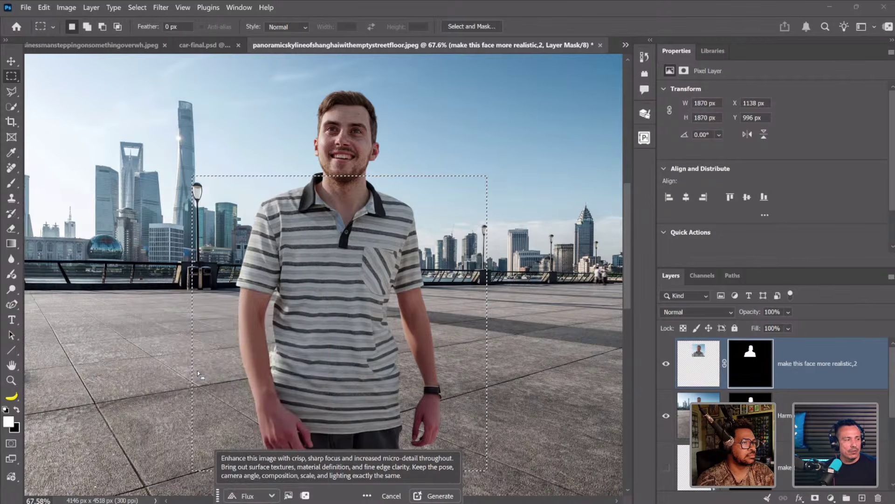
{"action": "left_click", "coordinate": [432, 496]}
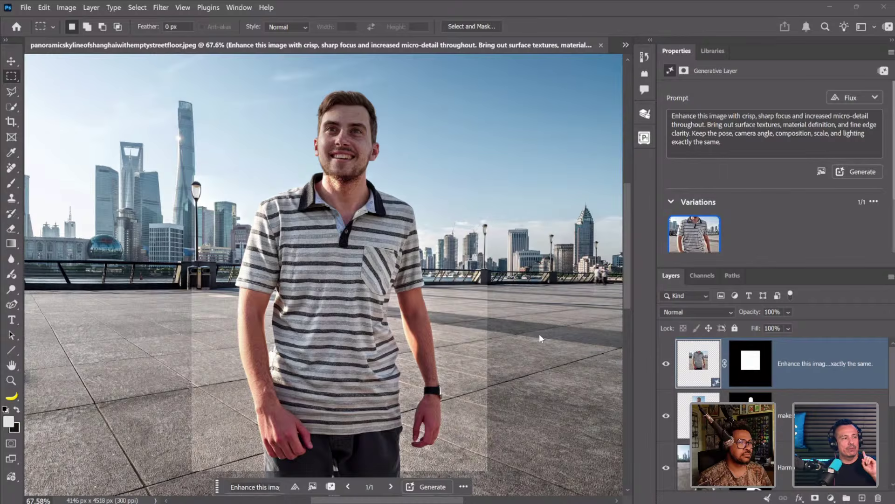
- Compare the whole torso before and after the enhancement by toggling the generated layer's visibility
{"action": "left_click", "coordinate": [667, 364]}
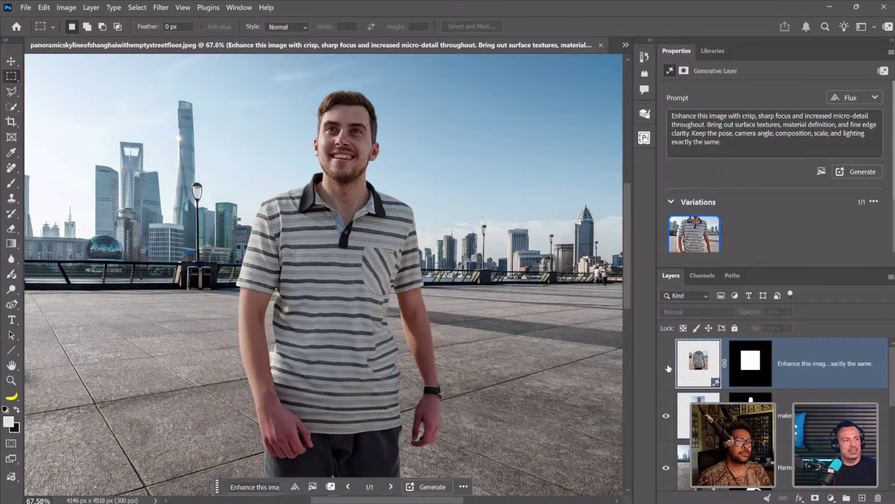
{"action": "left_click", "coordinate": [667, 365]}
{"action": "left_click", "coordinate": [667, 365]}
{"action": "left_click", "coordinate": [667, 365]}
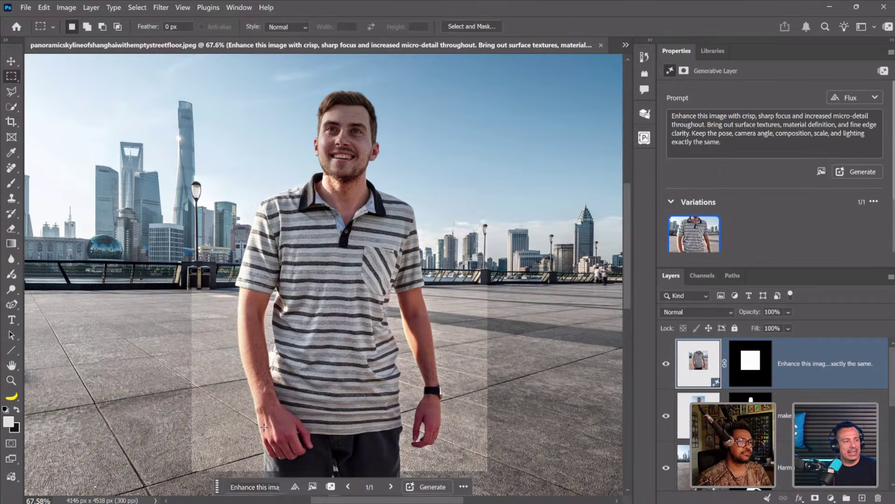
- Examine the hand by the pocket and the shirt fabric close up, with the generated layer shown and hidden
{"action": "scroll", "coordinate": [313, 286], "scroll_direction": "up", "scroll_amount": 6}
{"action": "scroll", "coordinate": [313, 286], "scroll_direction": "down", "scroll_amount": 5}
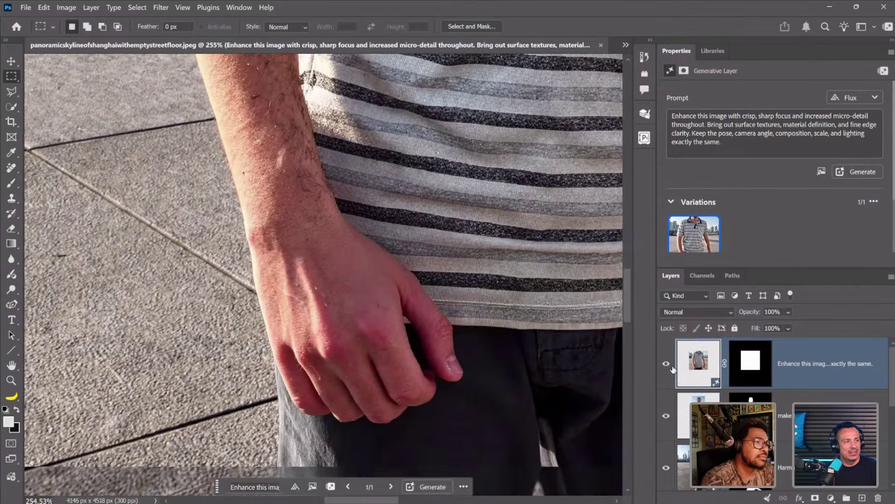
{"action": "left_click", "coordinate": [672, 368]}
{"action": "left_click", "coordinate": [672, 368]}
{"action": "left_click_drag", "start_coordinate": [365, 329], "coordinate": [289, 396]}
{"action": "left_click", "coordinate": [667, 368]}
{"action": "left_click", "coordinate": [666, 368]}
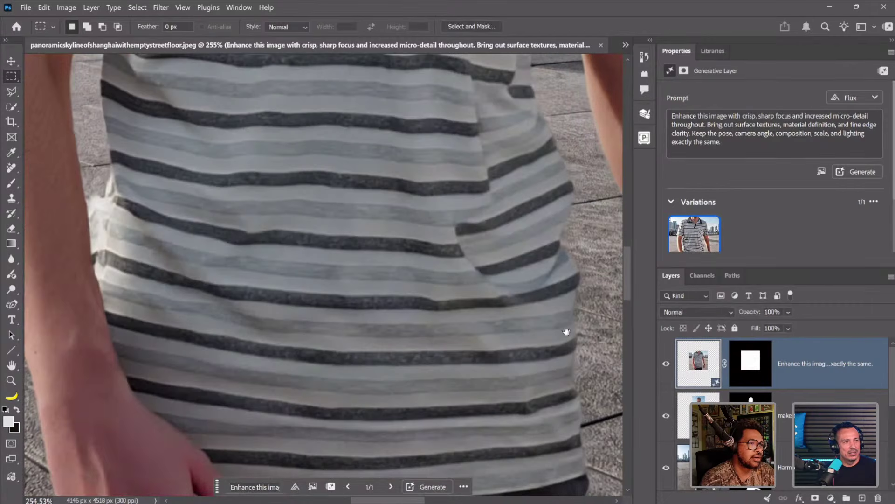
- Check the shirt pocket, the watch hand and the trousers at the fill's lower edge close up, toggling the generated layer
{"action": "scroll", "coordinate": [343, 313], "scroll_direction": "up", "scroll_amount": 5}
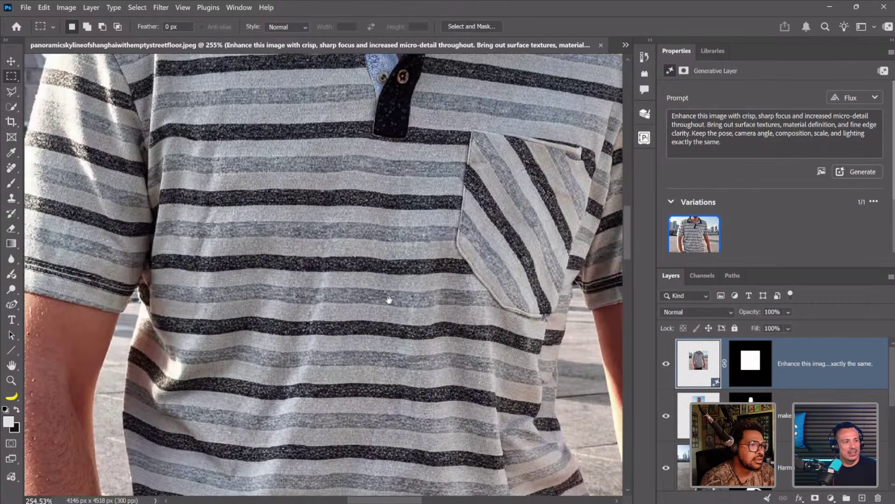
{"action": "left_click_drag", "start_coordinate": [542, 252], "coordinate": [392, 293]}
{"action": "left_click_drag", "start_coordinate": [481, 457], "coordinate": [373, 65]}
{"action": "left_click", "coordinate": [667, 368]}
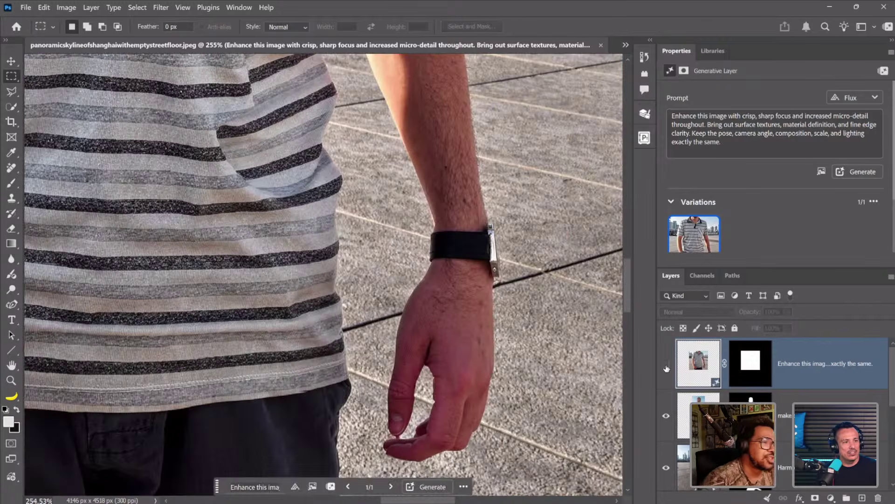
{"action": "left_click", "coordinate": [667, 368]}
{"action": "left_click", "coordinate": [666, 368]}
{"action": "left_click", "coordinate": [666, 368]}
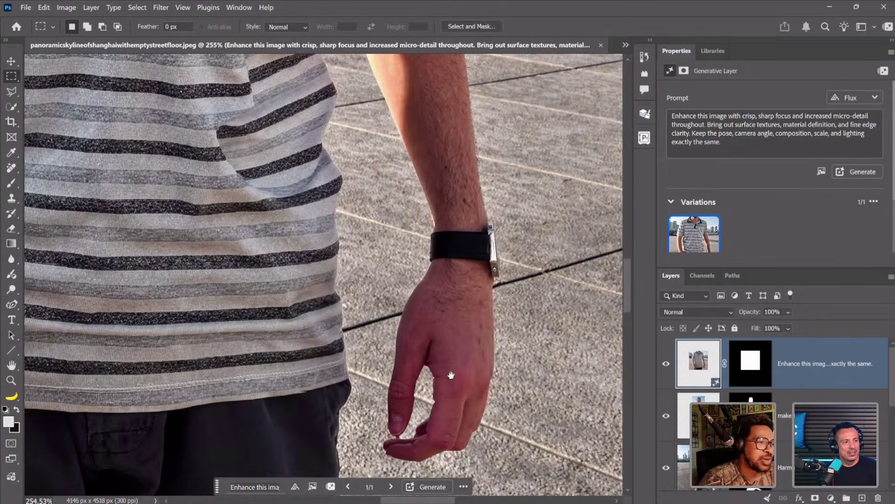
{"action": "left_click_drag", "start_coordinate": [451, 375], "coordinate": [434, 365]}
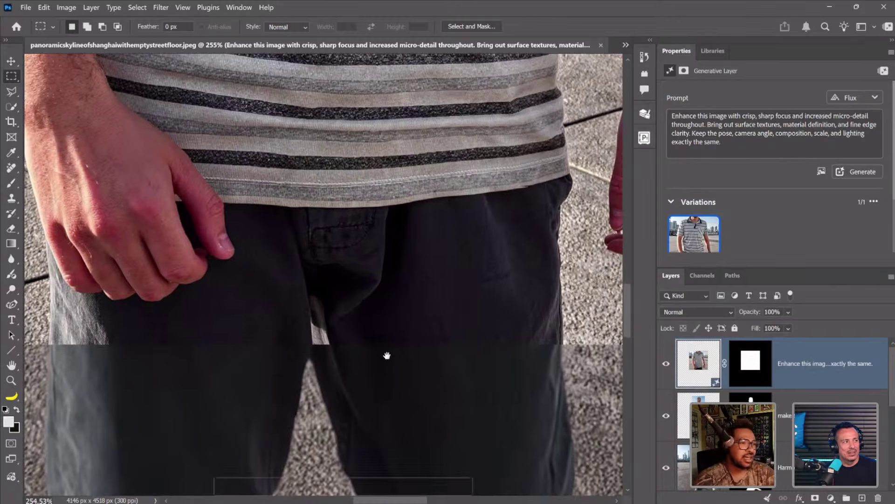
{"action": "left_click_drag", "start_coordinate": [407, 304], "coordinate": [282, 411]}
- Rasterize the generated torso layer, delete its square mask and remove its background to isolate the man
{"action": "scroll", "coordinate": [303, 299], "scroll_direction": "down", "scroll_amount": 4}
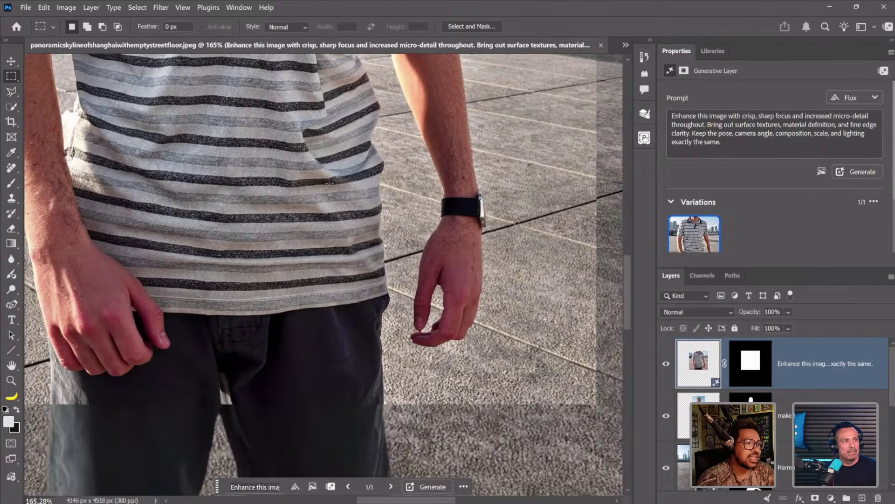
{"action": "scroll", "coordinate": [336, 205], "scroll_direction": "down", "scroll_amount": 4}
{"action": "scroll", "coordinate": [356, 227], "scroll_direction": "up", "scroll_amount": 3}
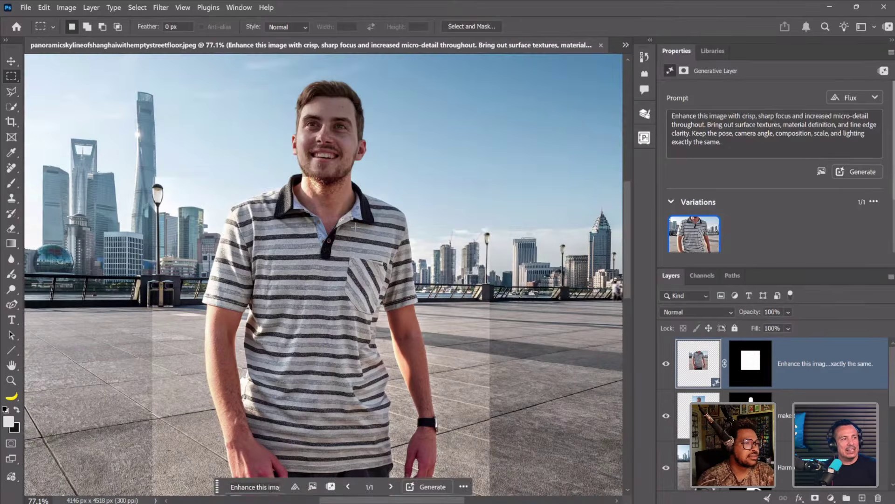
{"action": "scroll", "coordinate": [355, 228], "scroll_direction": "down", "scroll_amount": 3}
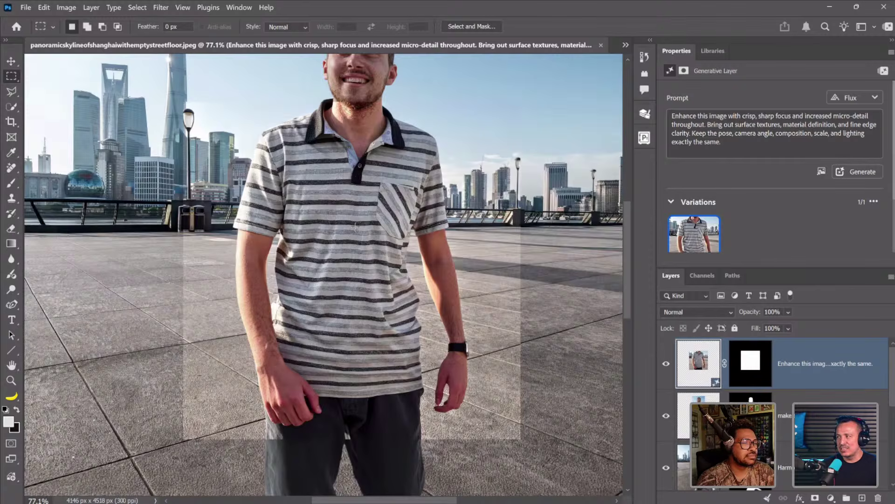
{"action": "right_click", "coordinate": [807, 382]}
{"action": "left_click", "coordinate": [811, 342]}
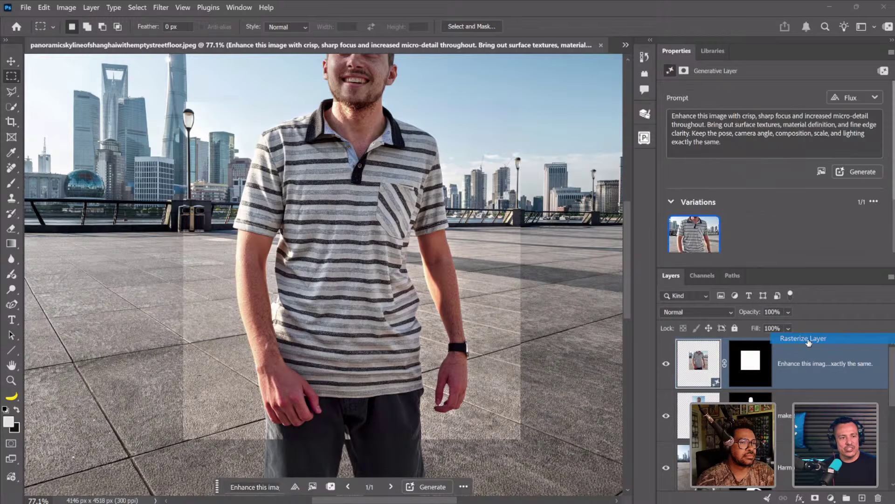
{"action": "right_click", "coordinate": [755, 381]}
{"action": "left_click", "coordinate": [791, 402]}
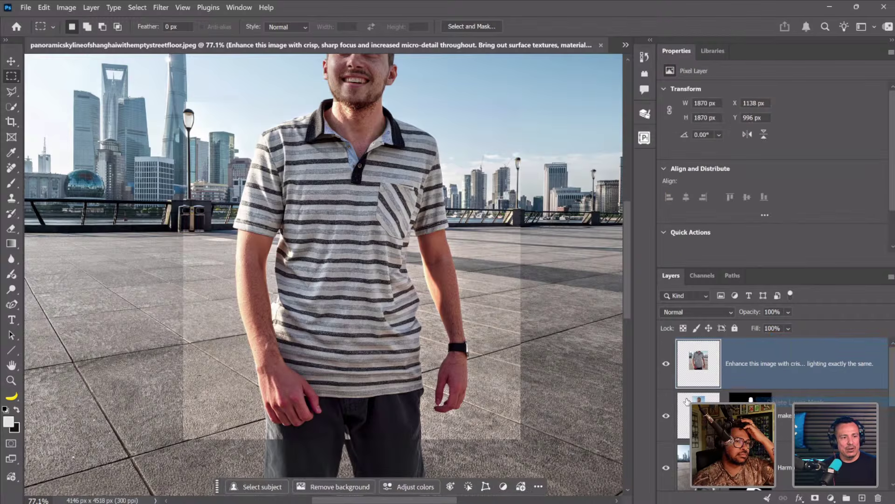
{"action": "left_click", "coordinate": [350, 488]}
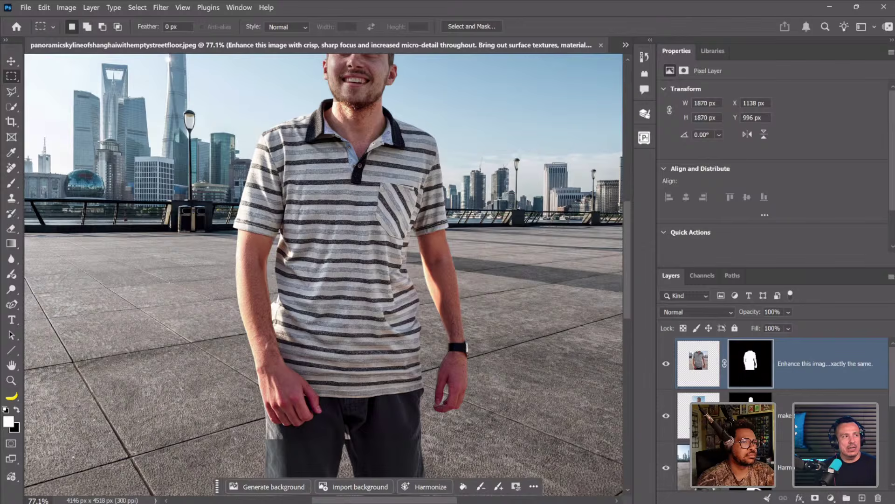
- Examine the transition between the enhanced shirt, the neck and the face close up
{"action": "scroll", "coordinate": [485, 340], "scroll_direction": "up", "scroll_amount": 5}
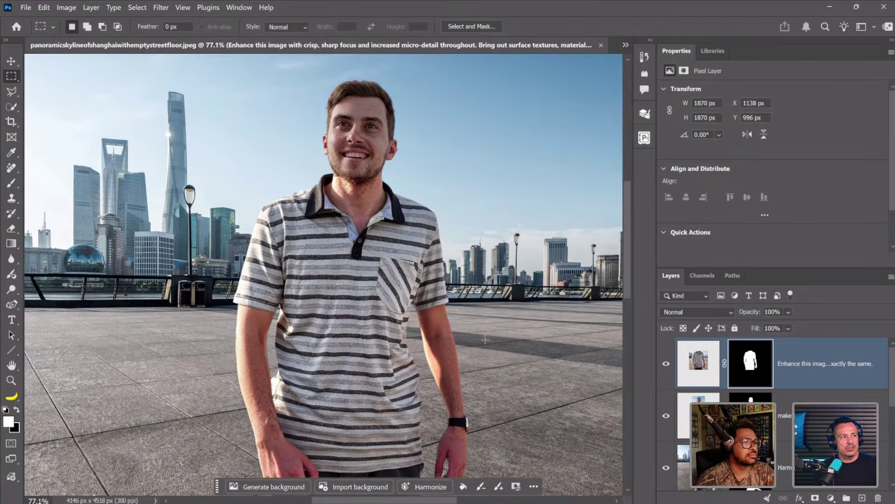
{"action": "scroll", "coordinate": [336, 215], "scroll_direction": "up", "scroll_amount": 5}
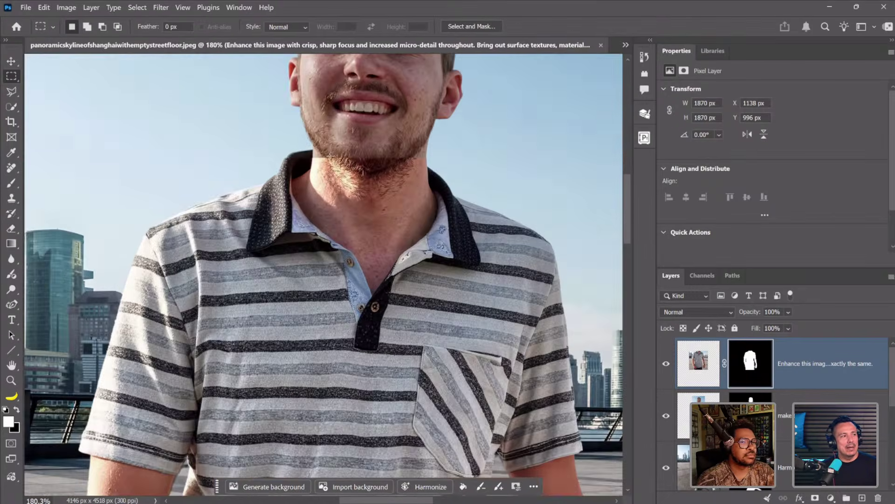
{"action": "scroll", "coordinate": [349, 290], "scroll_direction": "up", "scroll_amount": 5}
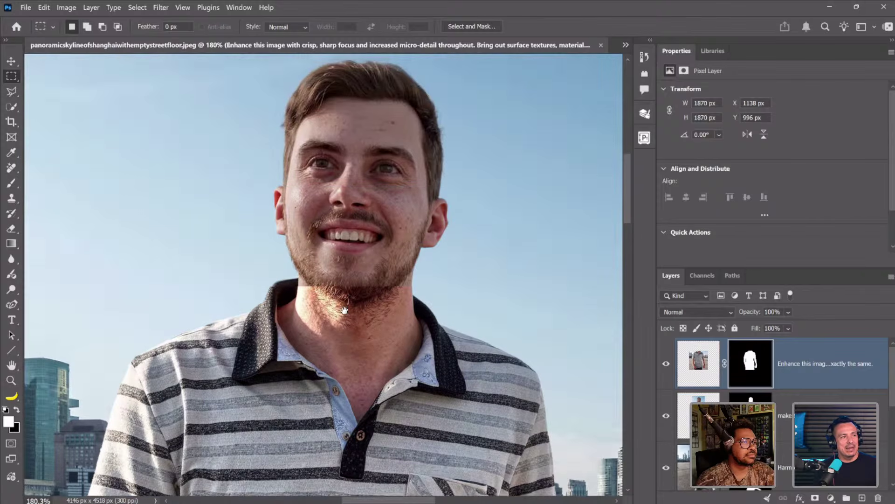
- Paint black on the torso layer's mask across the seam between beard and neck, using the 300 px brush
{"action": "scroll", "coordinate": [349, 290], "scroll_direction": "up", "scroll_amount": 5}
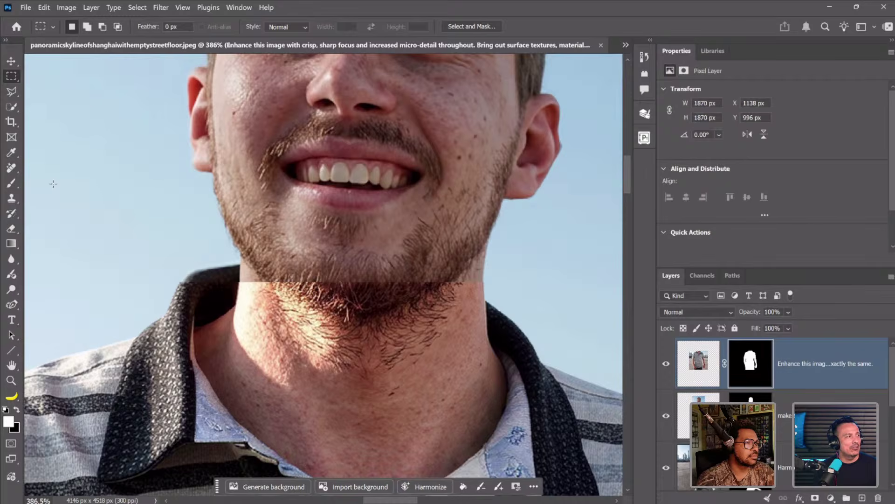
{"action": "left_click", "coordinate": [11, 184]}
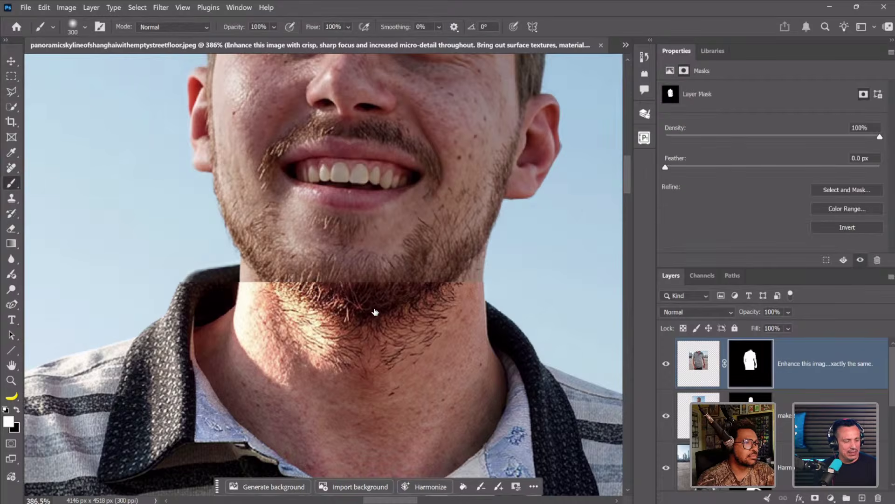
{"action": "key", "text": "x"}
{"action": "mouse_move", "coordinate": [365, 314]}
{"action": "left_mouse_down"}
{"action": "mouse_move", "coordinate": [346, 276]}
{"action": "mouse_move", "coordinate": [345, 296]}
{"action": "left_mouse_up"}
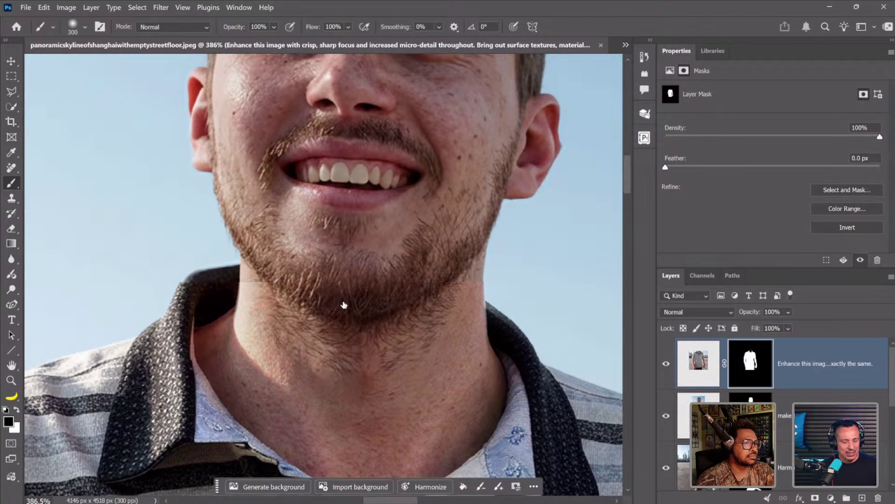
- Mask out the remaining overlit skin on the neck down to the shirt collar with a black 90 px brush
{"action": "key", "text": "bracketleft"}
{"action": "key", "text": "bracketleft"}
{"action": "key", "text": "bracketleft"}
{"action": "key", "text": "bracketleft"}
{"action": "key", "text": "bracketleft"}
{"action": "key", "text": "bracketleft"}
{"action": "key", "text": "bracketleft"}
{"action": "mouse_move", "coordinate": [280, 304]}
{"action": "left_mouse_down"}
{"action": "mouse_move", "coordinate": [261, 306]}
{"action": "mouse_move", "coordinate": [295, 336]}
{"action": "mouse_move", "coordinate": [298, 324]}
{"action": "mouse_move", "coordinate": [296, 377]}
{"action": "mouse_move", "coordinate": [263, 352]}
{"action": "mouse_move", "coordinate": [332, 380]}
{"action": "left_mouse_up"}
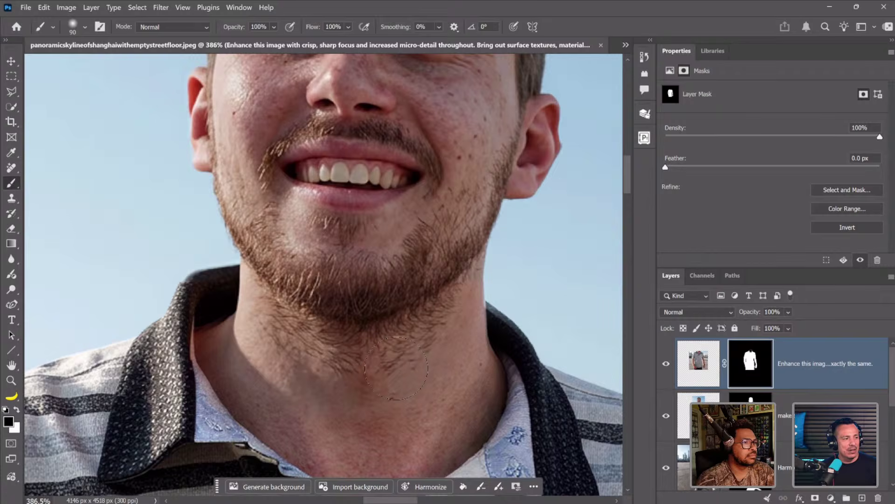
{"action": "mouse_move", "coordinate": [440, 328]}
{"action": "left_mouse_down"}
{"action": "mouse_move", "coordinate": [471, 330]}
{"action": "mouse_move", "coordinate": [475, 358]}
{"action": "mouse_move", "coordinate": [507, 306]}
{"action": "mouse_move", "coordinate": [520, 329]}
{"action": "left_mouse_up"}
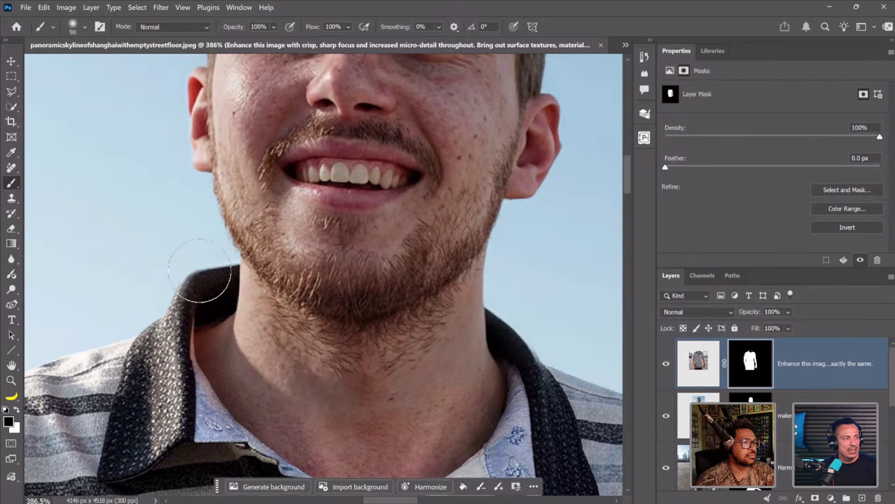
- Refine the torso layer's mask along the outer collar edges in black with a 35 to 40 px brush
{"action": "key", "text": "bracketleft"}
{"action": "key", "text": "bracketleft"}
{"action": "key", "text": "bracketleft"}
{"action": "key", "text": "bracketleft"}
{"action": "key", "text": "bracketleft"}
{"action": "key", "text": "bracketleft"}
{"action": "key", "text": "bracketleft"}
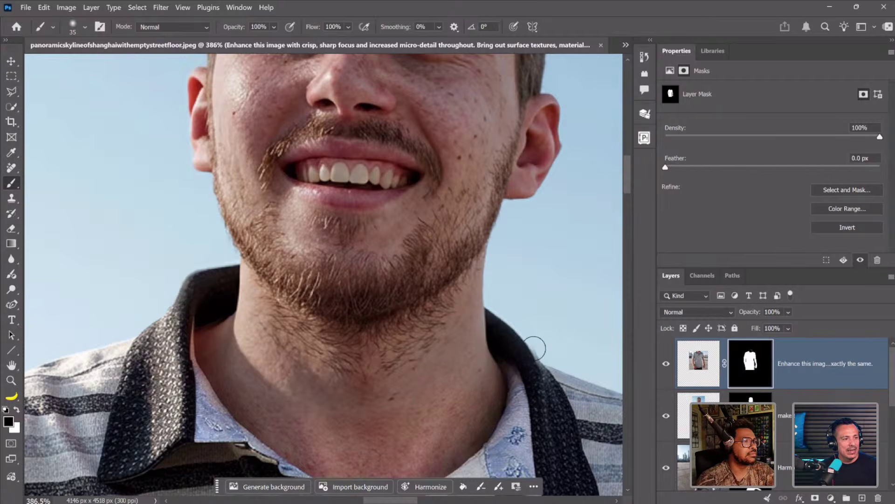
{"action": "key", "text": "bracketright"}
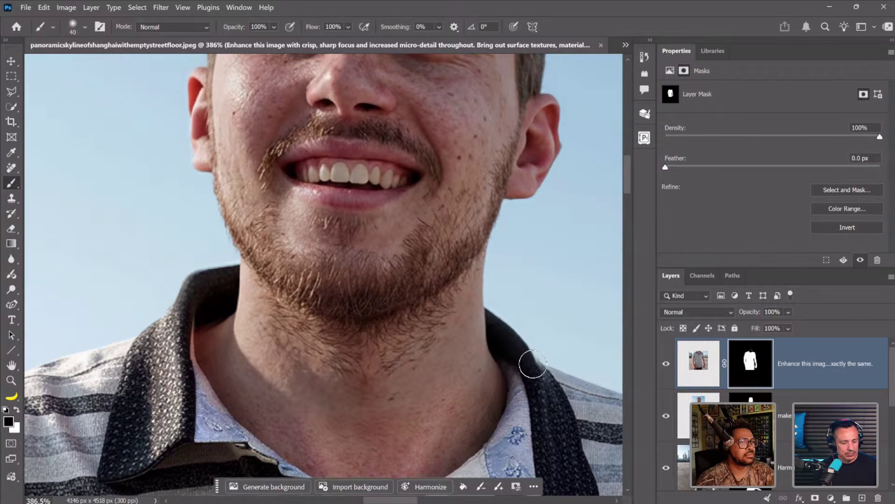
- Touch up the torso mask's fine collar edge in white with a 9 px brush
{"action": "key", "text": "bracketleft"}
{"action": "key", "text": "bracketleft"}
{"action": "key", "text": "bracketleft"}
{"action": "key", "text": "bracketleft"}
{"action": "key", "text": "bracketleft"}
{"action": "key", "text": "bracketleft"}
{"action": "key", "text": "x"}
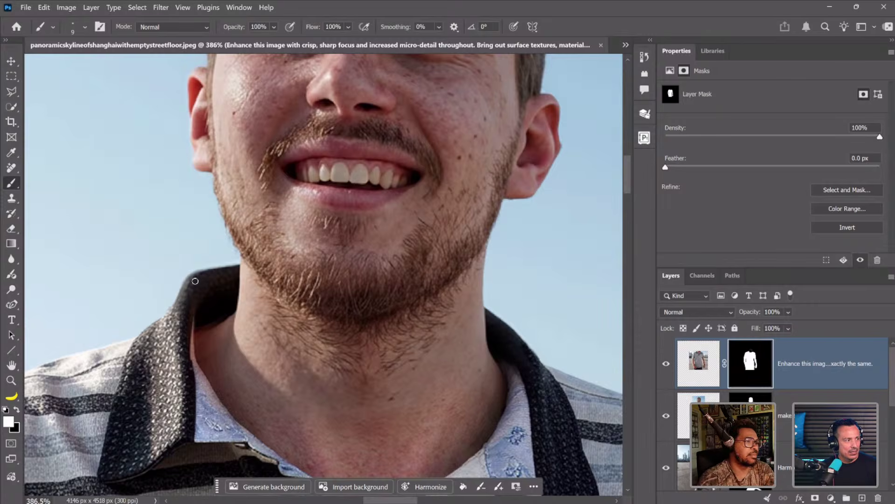
- Make a square marquee selection around the trousers, hands and shoes, reaching the image's lower edge and centred on the legs
{"action": "scroll", "coordinate": [386, 263], "scroll_direction": "down", "scroll_amount": 8}
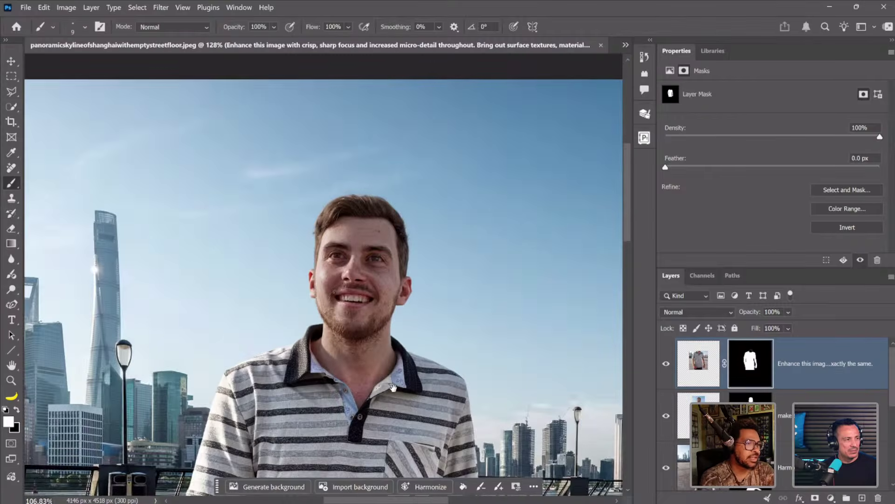
{"action": "left_click_drag", "start_coordinate": [414, 394], "coordinate": [386, 91]}
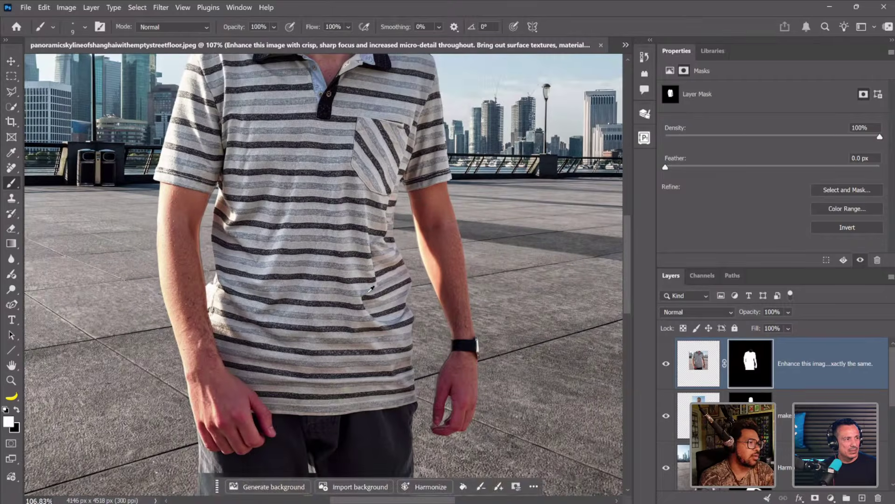
{"action": "scroll", "coordinate": [371, 290], "scroll_direction": "down", "scroll_amount": 4}
{"action": "scroll", "coordinate": [369, 280], "scroll_direction": "down", "scroll_amount": 1}
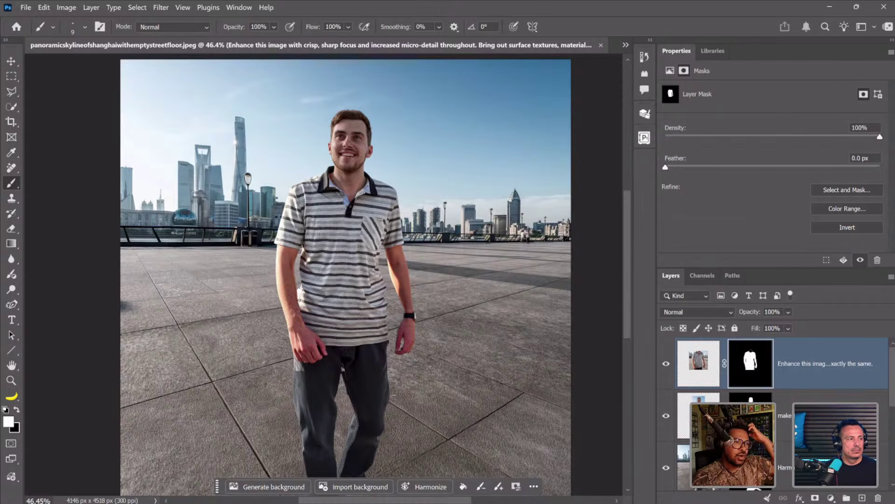
{"action": "left_click_drag", "start_coordinate": [392, 393], "coordinate": [385, 307]}
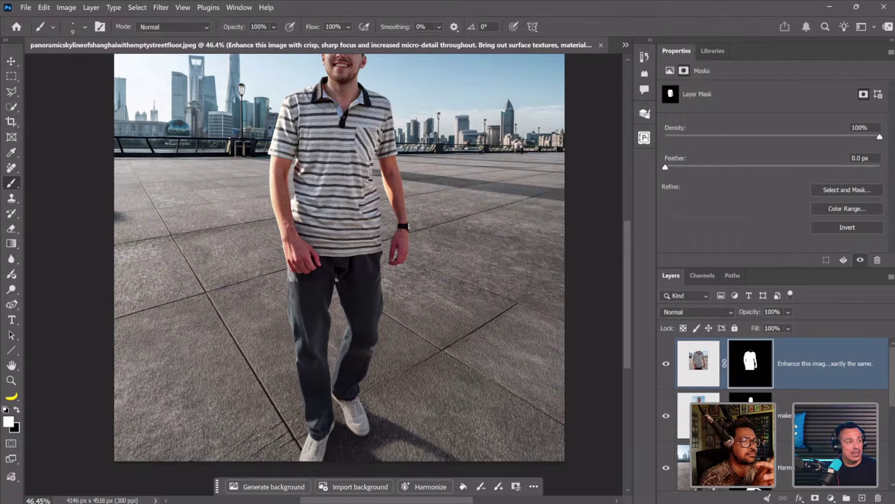
{"action": "left_click", "coordinate": [12, 76]}
{"action": "left_click_drag", "start_coordinate": [257, 237], "coordinate": [481, 481]}
{"action": "left_click_drag", "start_coordinate": [405, 281], "coordinate": [366, 280]}
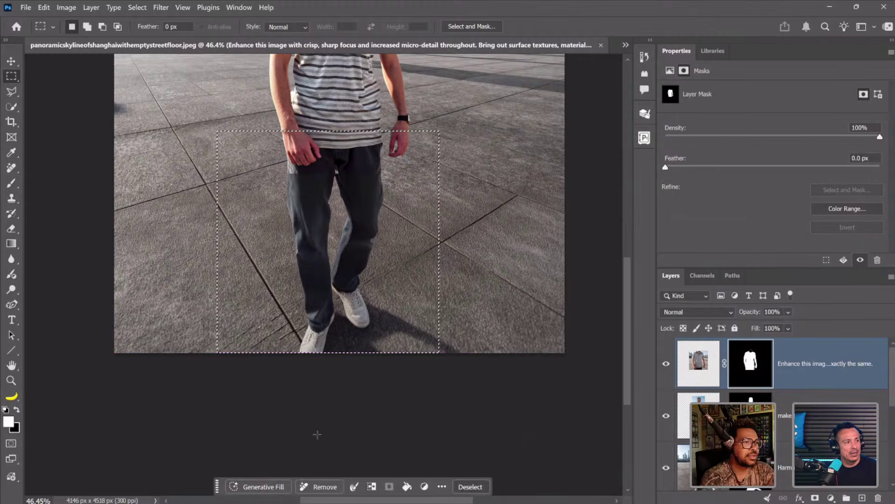
- Try a Flux Generative Fill on the selected legs with the "Enhance this image with crisp, sharp focus" prompt, and undo it and deselect
{"action": "left_click", "coordinate": [286, 486]}
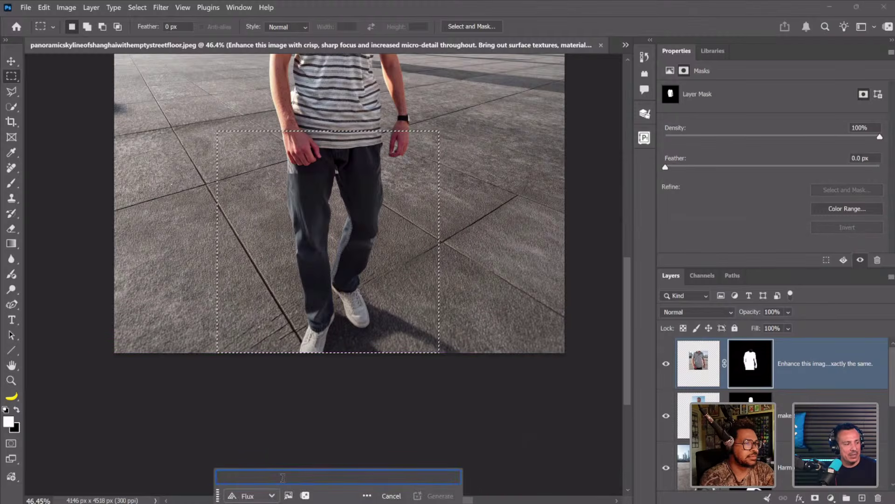
{"action": "type", "text": "Enhance this image with crisp, sharp focus and increased micro-detail throughout. Bring out surface textures, material definition, and fine edge clarity. Keep the pose, camera angle, composition, scale, and lighting exactly the same."}
{"action": "left_click", "coordinate": [438, 496]}
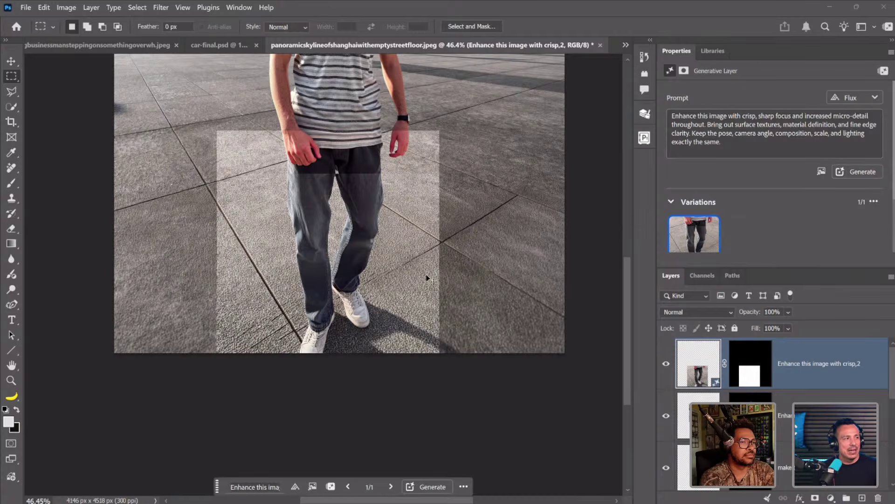
{"action": "key", "text": "ctrl+z"}
{"action": "key", "text": "ctrl+d"}
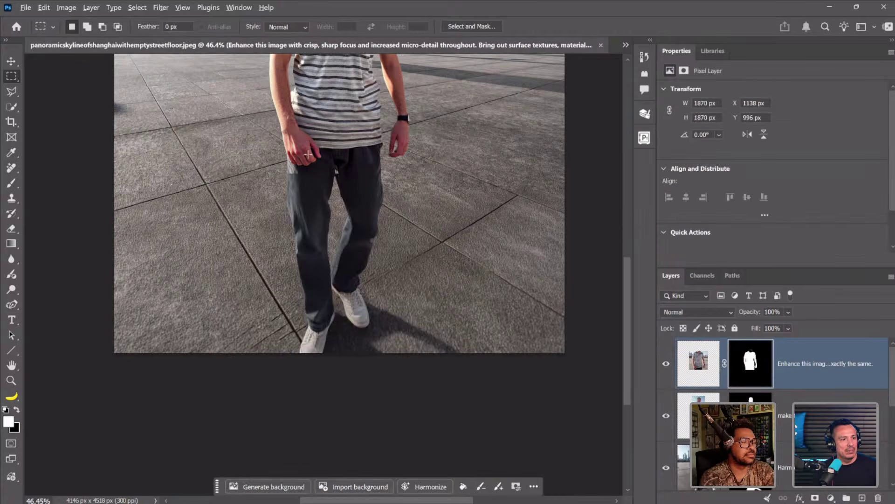
- Compare the trousers below the hand with the enhanced torso layer shown and hidden, and leave that layer hidden
{"action": "scroll", "coordinate": [309, 154], "scroll_direction": "up", "scroll_amount": 3}
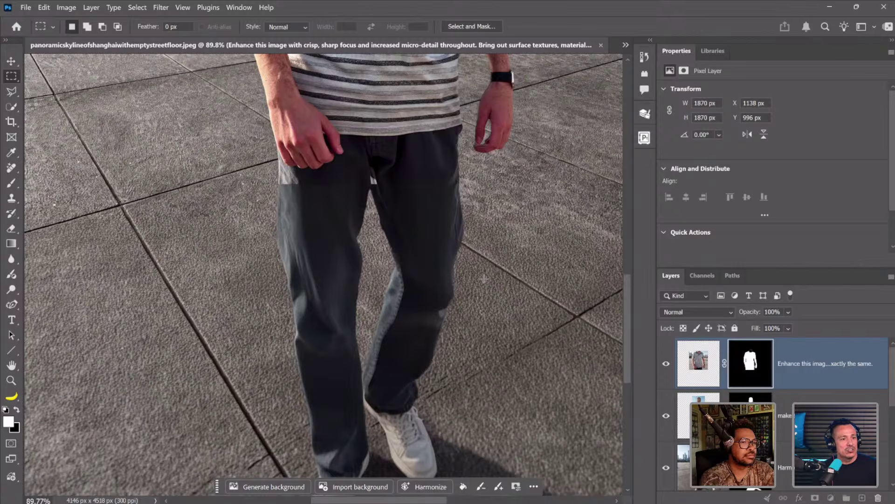
{"action": "left_click", "coordinate": [13, 181]}
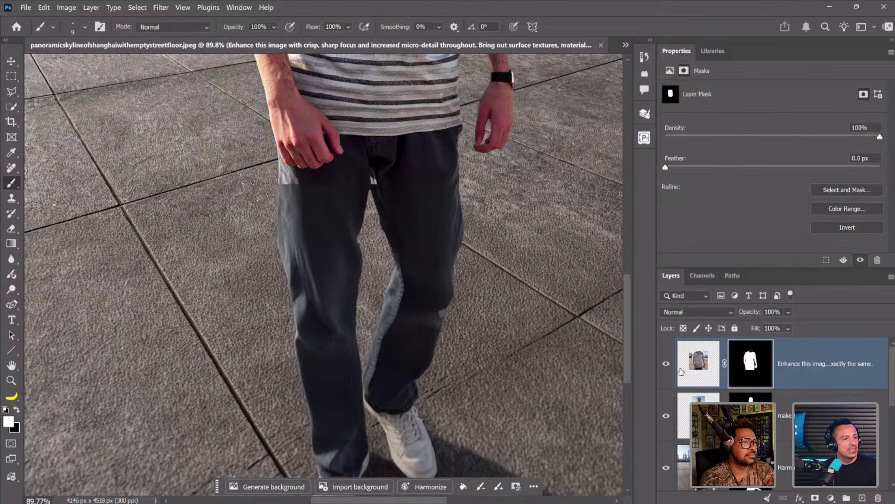
{"action": "left_click", "coordinate": [666, 366]}
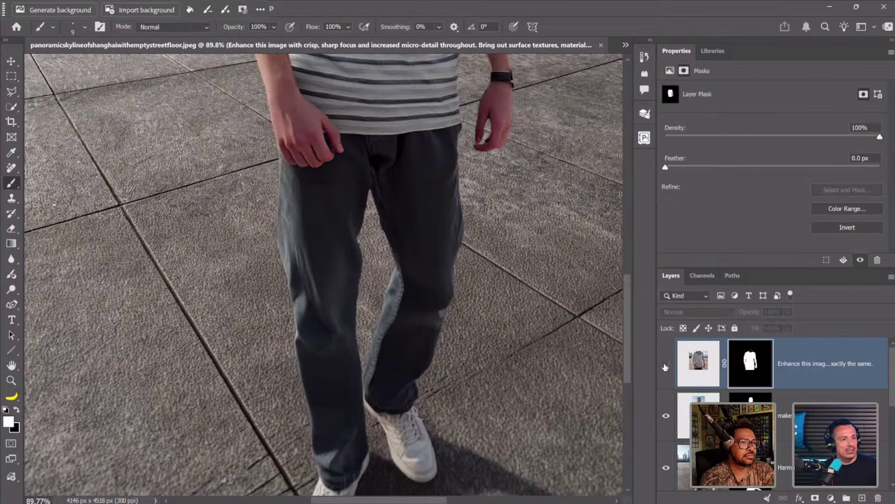
{"action": "left_click", "coordinate": [666, 366]}
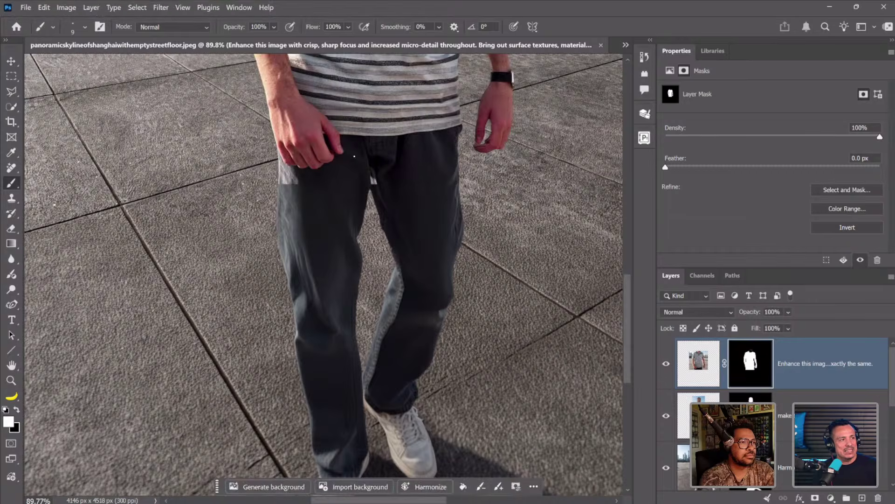
{"action": "left_click", "coordinate": [666, 364]}
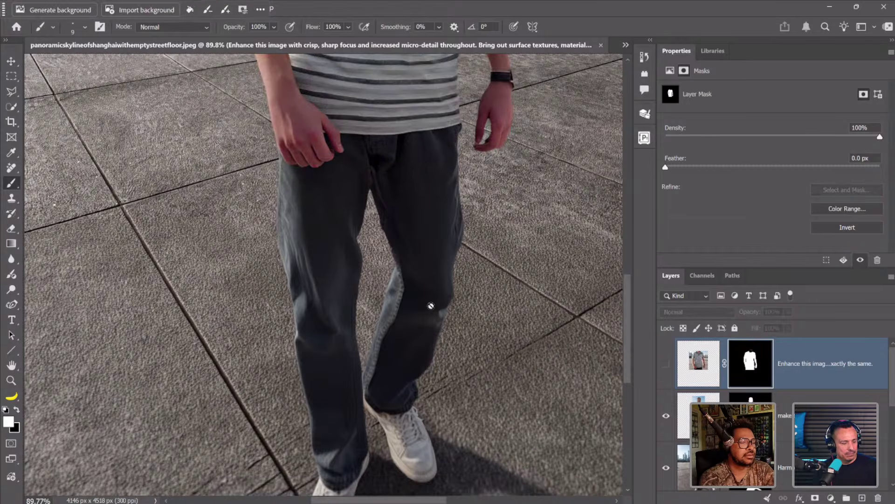
{"action": "scroll", "coordinate": [395, 281], "scroll_direction": "up", "scroll_amount": 2}
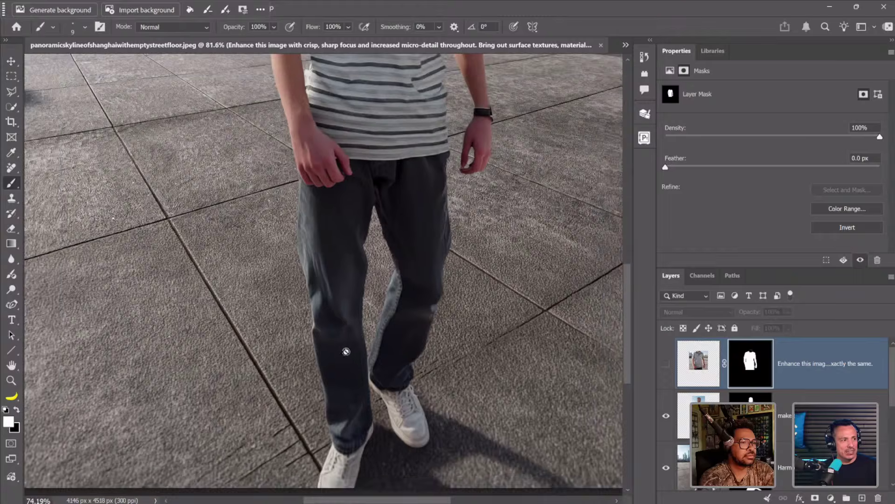
{"action": "key", "text": "ctrl+0"}
{"action": "scroll", "coordinate": [332, 362], "scroll_direction": "up", "scroll_amount": 2}
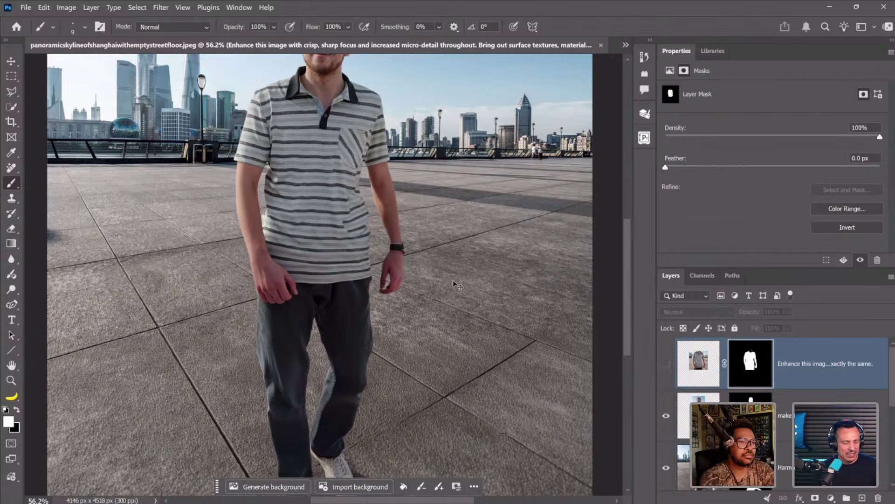
- Restore the square leg selection and generate it with Flux using the "Enhance this image with crisp, sharp focus" prompt
{"action": "key", "text": "ctrl+shift+d"}
{"action": "scroll", "coordinate": [466, 308], "scroll_direction": "down", "scroll_amount": 4}
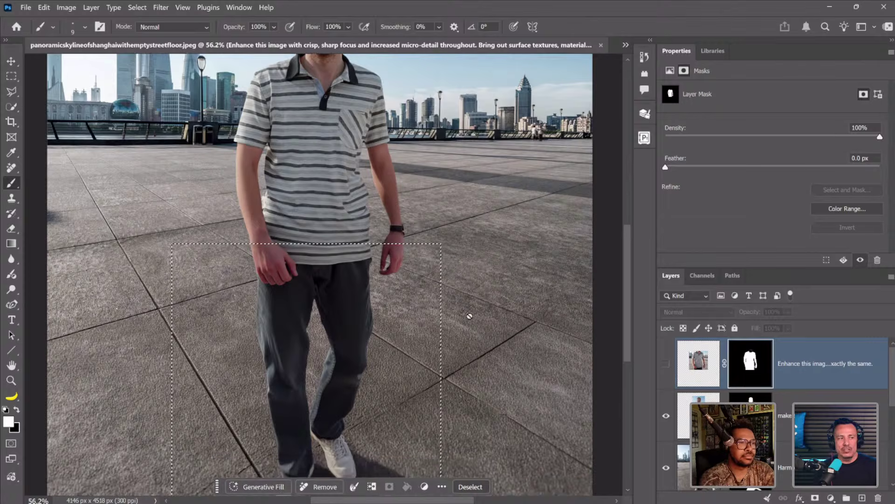
{"action": "scroll", "coordinate": [477, 354], "scroll_direction": "down", "scroll_amount": 1}
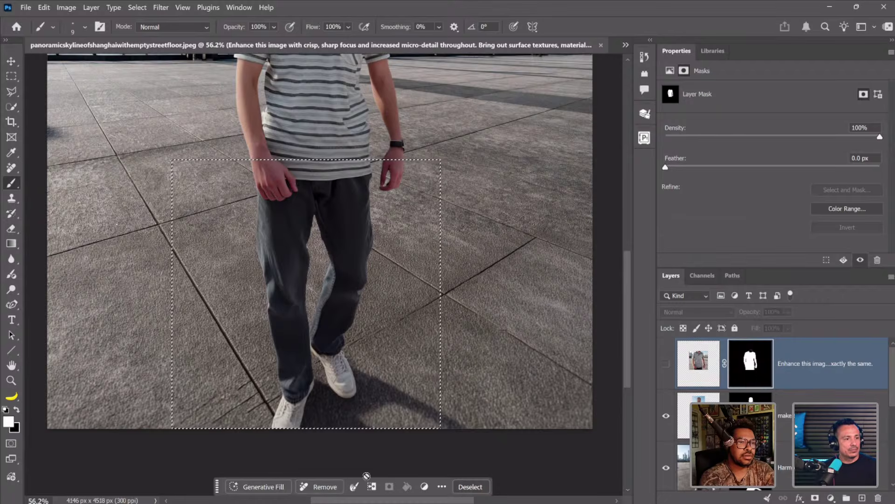
{"action": "left_click", "coordinate": [666, 367]}
{"action": "left_click", "coordinate": [666, 367]}
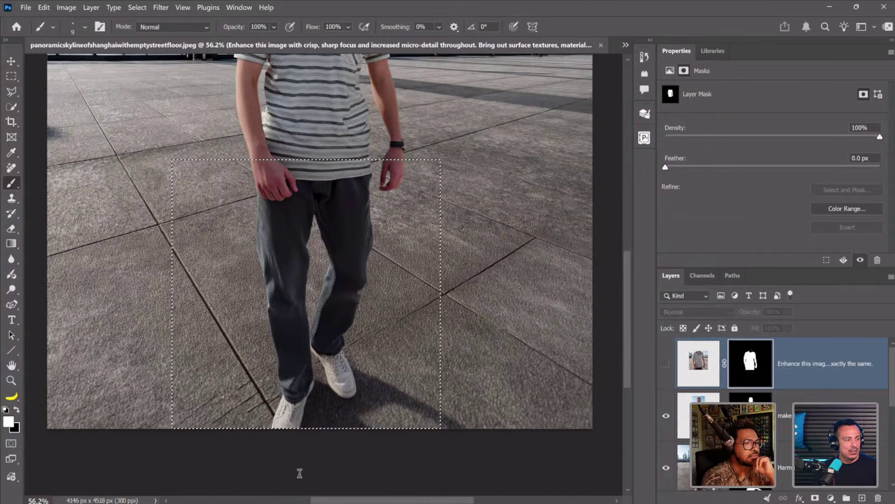
{"action": "left_click", "coordinate": [299, 473]}
{"action": "type", "text": "Enhance this image with crisp, sharp focus and increased micro-detail throughout. Bring out surface textures, material definition, and fine edge clarity. Keep the pose, camera angle, composition, scale, and lighting exactly the same."}
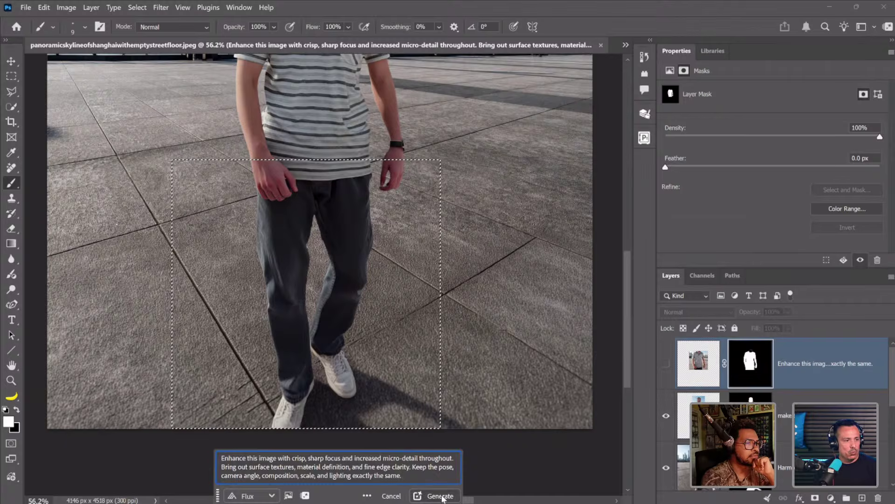
{"action": "left_click", "coordinate": [434, 496]}
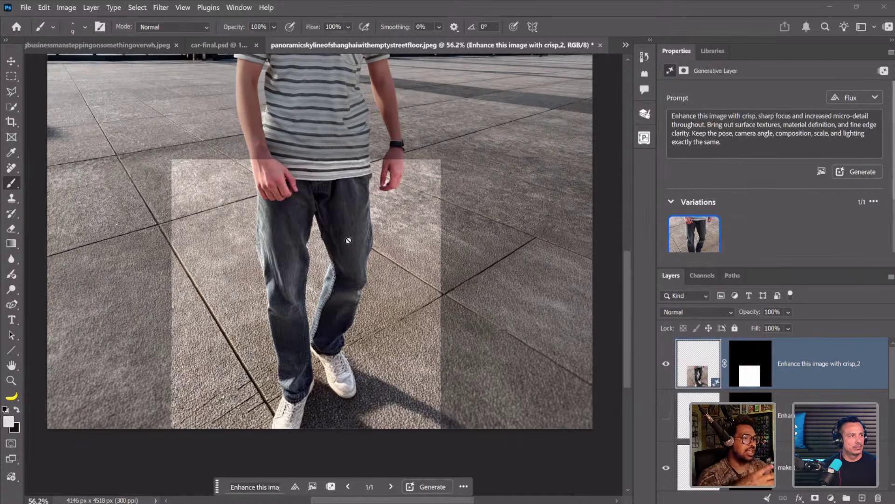
- Rasterize the generated legs layer, delete its square mask and remove its background to isolate the man
{"action": "right_click", "coordinate": [796, 379]}
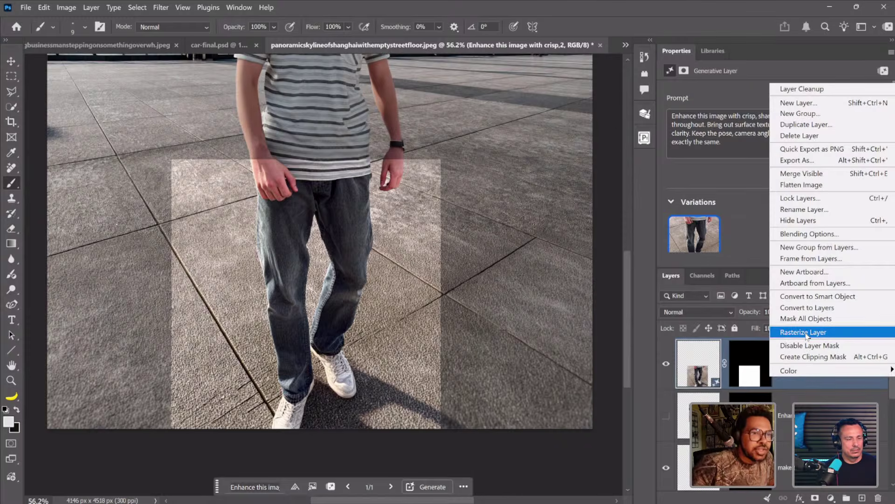
{"action": "left_click", "coordinate": [806, 332]}
{"action": "right_click", "coordinate": [755, 377]}
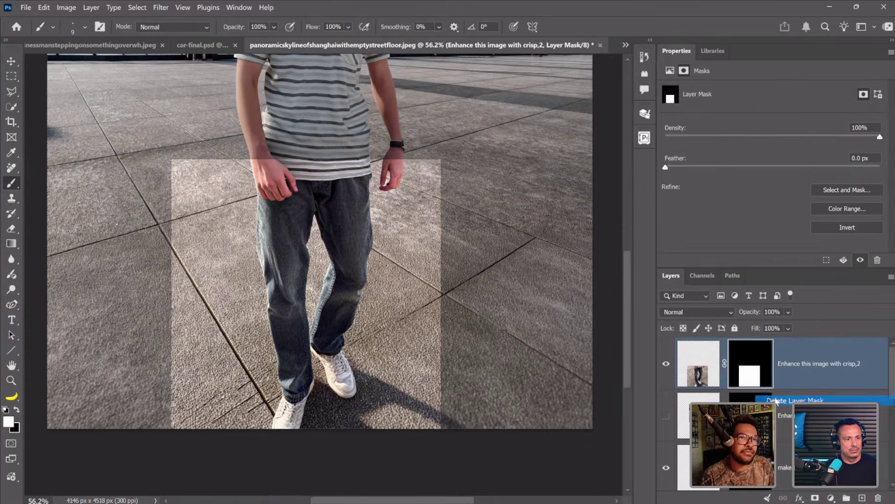
{"action": "left_click", "coordinate": [776, 401]}
{"action": "left_click", "coordinate": [331, 489]}
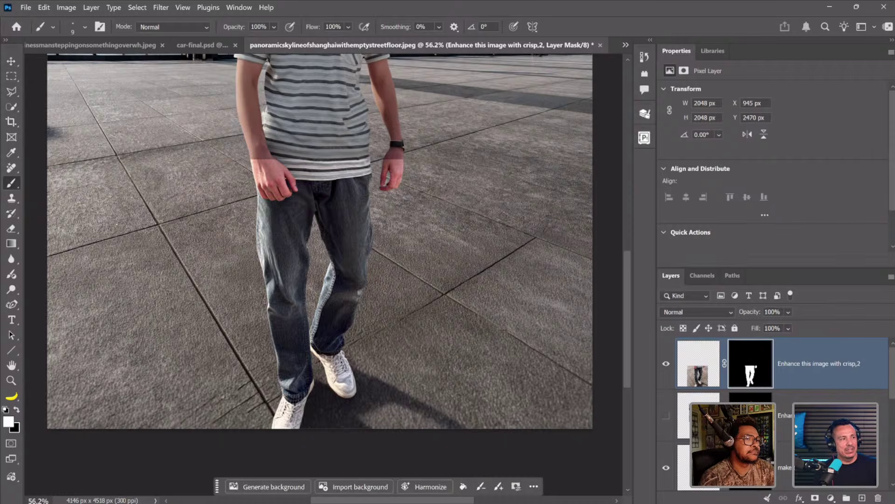
- Show the enhanced torso layer again and compare the waist and hands with the legs layer on and off
{"action": "scroll", "coordinate": [274, 162], "scroll_direction": "up", "scroll_amount": 2}
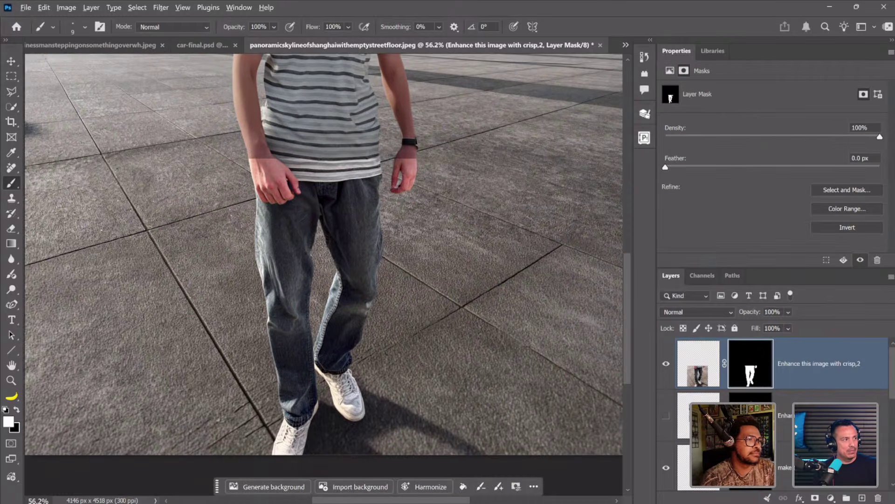
{"action": "left_click", "coordinate": [668, 419]}
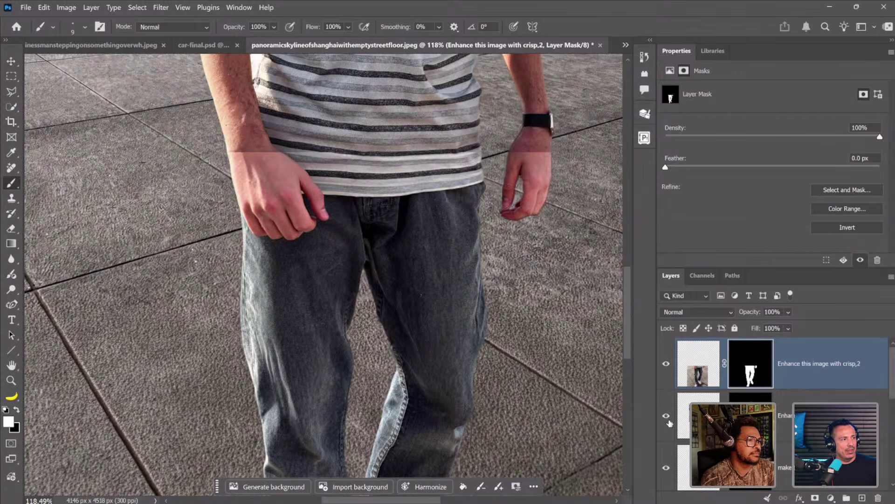
{"action": "left_click", "coordinate": [667, 366]}
{"action": "left_click", "coordinate": [667, 365]}
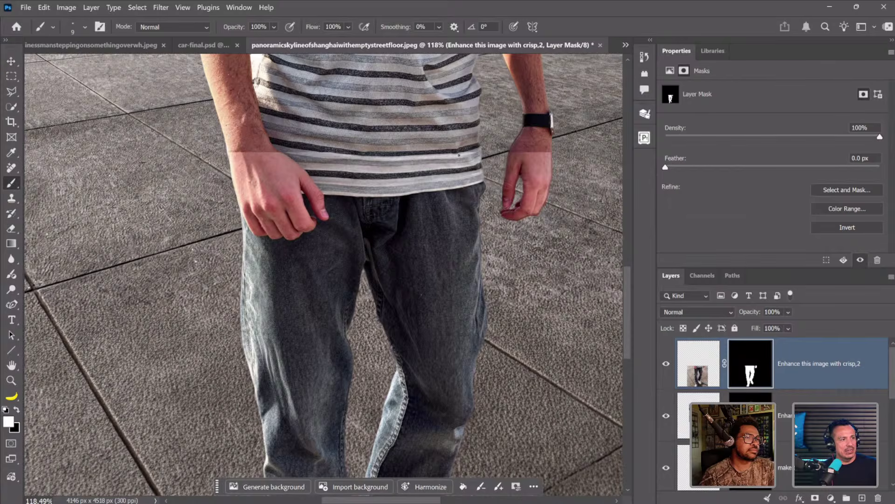
- Paint black on the legs layer mask with a 90 px brush over the hands, wrist and shirt hem to blend the seam with the torso
{"action": "key", "text": "bracketright"}
{"action": "key", "text": "bracketright"}
{"action": "key", "text": "bracketright"}
{"action": "key", "text": "bracketright"}
{"action": "key", "text": "bracketright"}
{"action": "key", "text": "bracketright"}
{"action": "key", "text": "bracketright"}
{"action": "key", "text": "bracketright"}
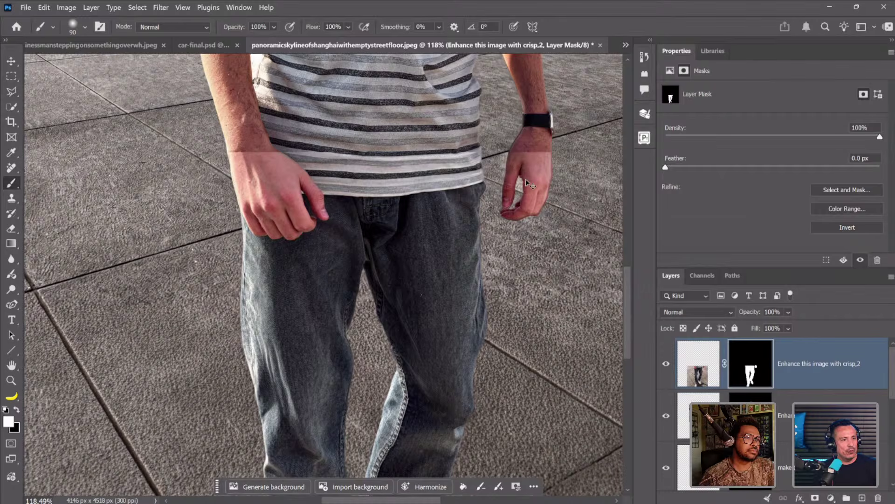
{"action": "key", "text": "x"}
{"action": "mouse_move", "coordinate": [513, 191]}
{"action": "left_mouse_down"}
{"action": "mouse_move", "coordinate": [533, 173]}
{"action": "mouse_move", "coordinate": [536, 196]}
{"action": "left_mouse_up"}
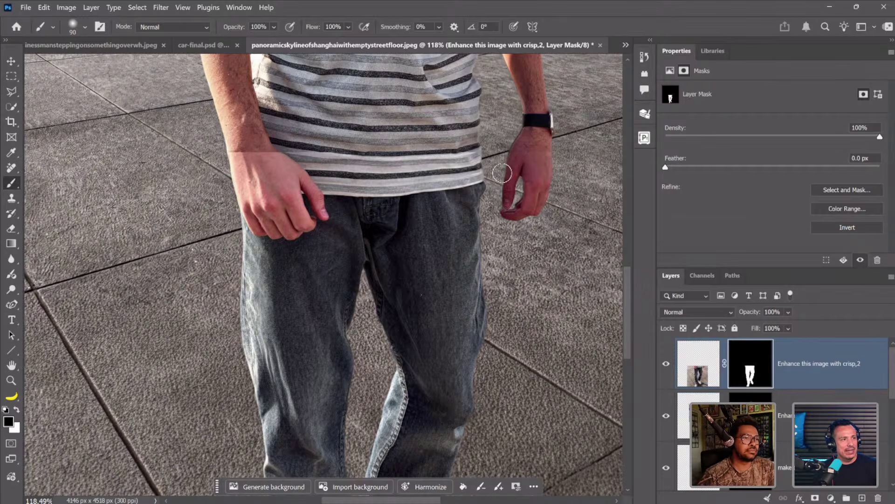
{"action": "mouse_move", "coordinate": [479, 163]}
{"action": "left_mouse_down"}
{"action": "mouse_move", "coordinate": [417, 162]}
{"action": "mouse_move", "coordinate": [466, 166]}
{"action": "mouse_move", "coordinate": [416, 182]}
{"action": "mouse_move", "coordinate": [275, 175]}
{"action": "mouse_move", "coordinate": [303, 159]}
{"action": "mouse_move", "coordinate": [477, 171]}
{"action": "mouse_move", "coordinate": [430, 175]}
{"action": "left_mouse_up"}
{"action": "mouse_move", "coordinate": [307, 183]}
{"action": "left_mouse_down"}
{"action": "mouse_move", "coordinate": [278, 184]}
{"action": "mouse_move", "coordinate": [294, 183]}
{"action": "mouse_move", "coordinate": [313, 201]}
{"action": "mouse_move", "coordinate": [299, 202]}
{"action": "mouse_move", "coordinate": [306, 217]}
{"action": "mouse_move", "coordinate": [293, 230]}
{"action": "mouse_move", "coordinate": [262, 226]}
{"action": "mouse_move", "coordinate": [238, 137]}
{"action": "mouse_move", "coordinate": [255, 186]}
{"action": "mouse_move", "coordinate": [302, 219]}
{"action": "mouse_move", "coordinate": [310, 194]}
{"action": "mouse_move", "coordinate": [303, 178]}
{"action": "left_mouse_up"}
{"action": "scroll", "coordinate": [404, 213], "scroll_direction": "down", "scroll_amount": 1}
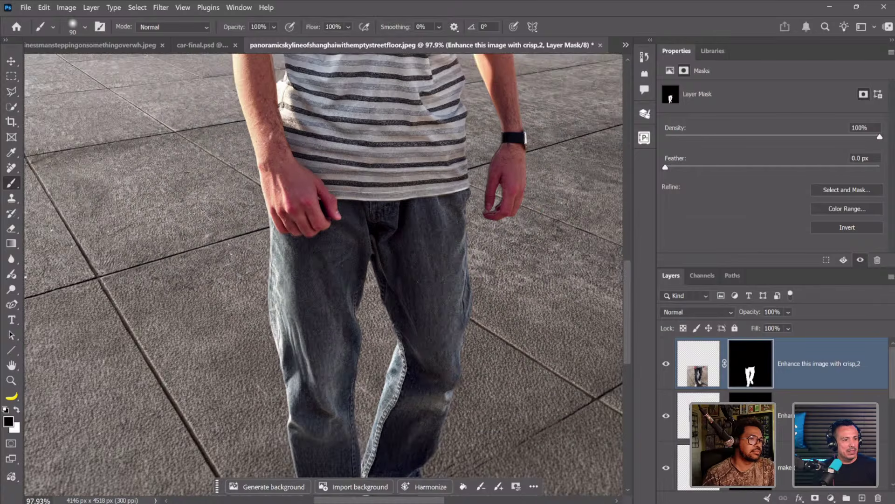
- Group the enhanced face, torso and legs layers as Group 1 and move the Harmonized layer out, directly beneath the group
{"action": "scroll", "coordinate": [407, 224], "scroll_direction": "down", "scroll_amount": 1}
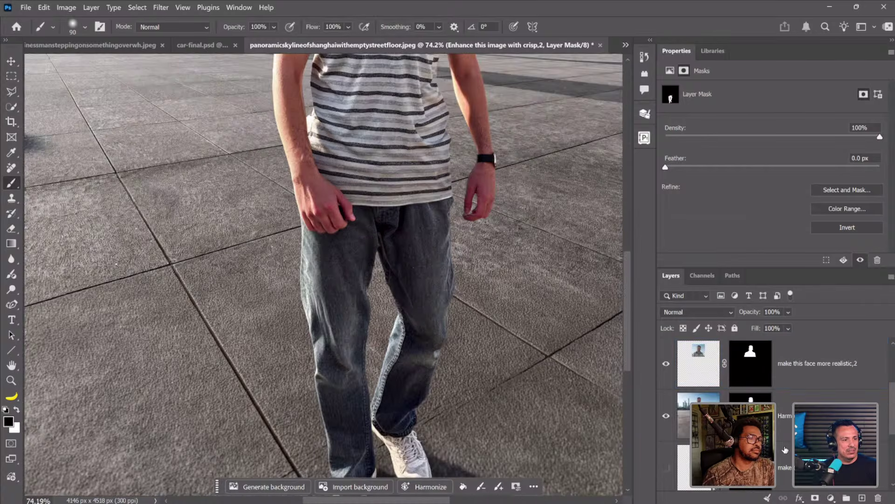
{"action": "scroll", "coordinate": [785, 449], "scroll_direction": "down", "scroll_amount": 2}
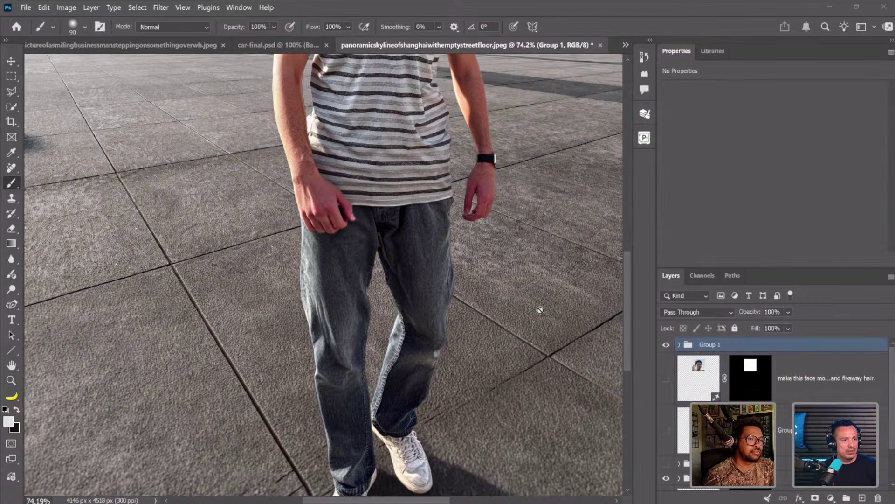
{"action": "left_click", "coordinate": [680, 345]}
{"action": "scroll", "coordinate": [721, 410], "scroll_direction": "down", "scroll_amount": 3}
{"action": "left_click", "coordinate": [722, 447]}
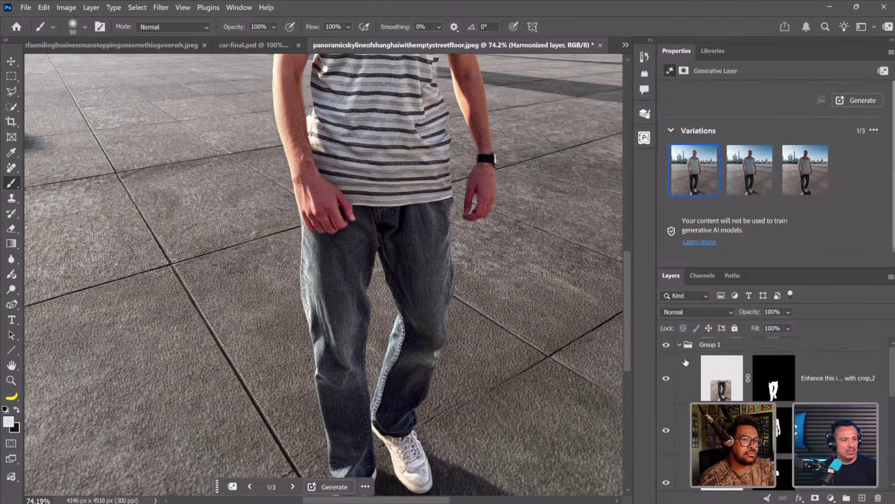
{"action": "left_click", "coordinate": [679, 346]}
- Compare the whole man in the fitted view with Group 1 hidden and shown
{"action": "key", "text": "ctrl+0"}
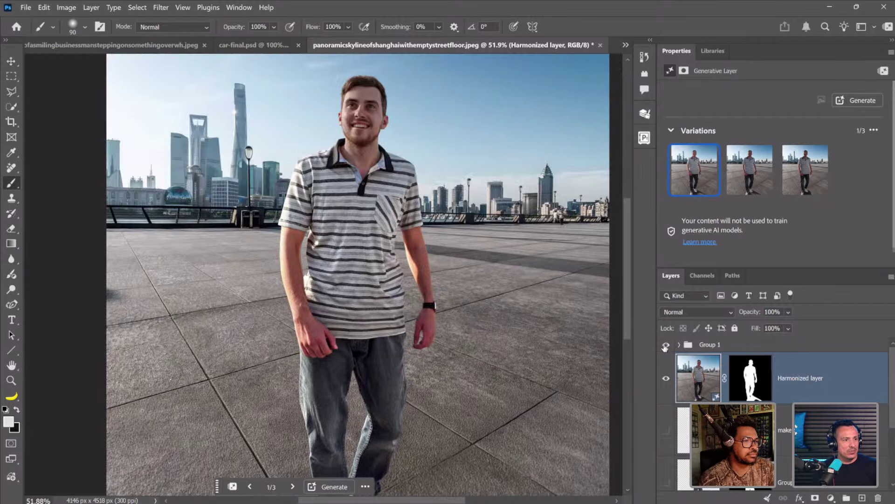
{"action": "left_click", "coordinate": [665, 345]}
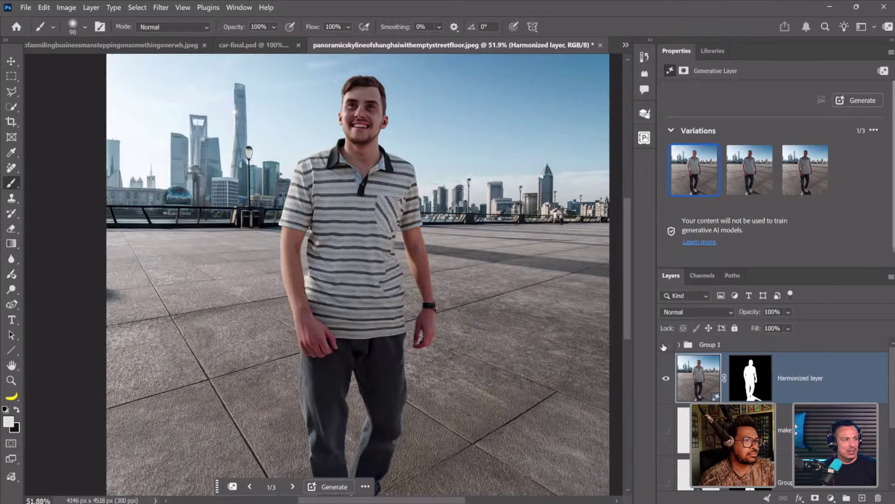
{"action": "left_click", "coordinate": [666, 345]}
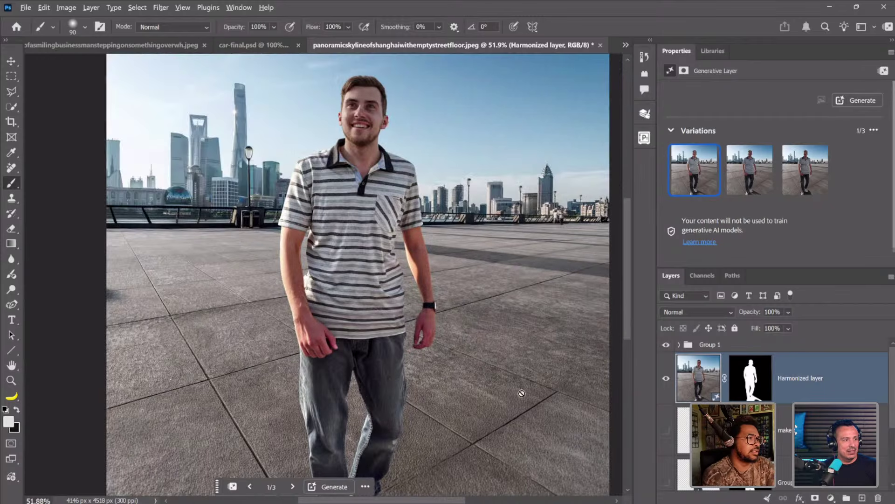
- Examine the jeans and white shoes up close and compare them with Group 1 hidden and shown
{"action": "scroll", "coordinate": [382, 351], "scroll_direction": "up", "scroll_amount": 2}
{"action": "scroll", "coordinate": [390, 243], "scroll_direction": "up", "scroll_amount": 4}
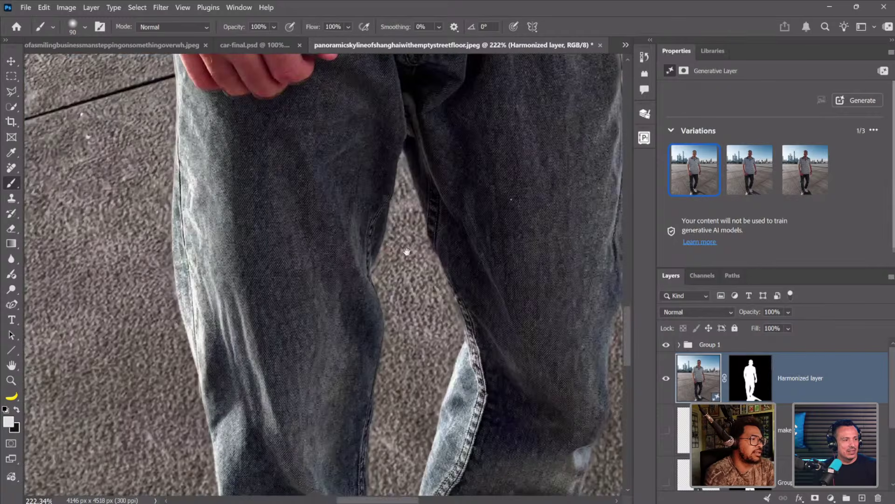
{"action": "scroll", "coordinate": [410, 254], "scroll_direction": "down", "scroll_amount": 6}
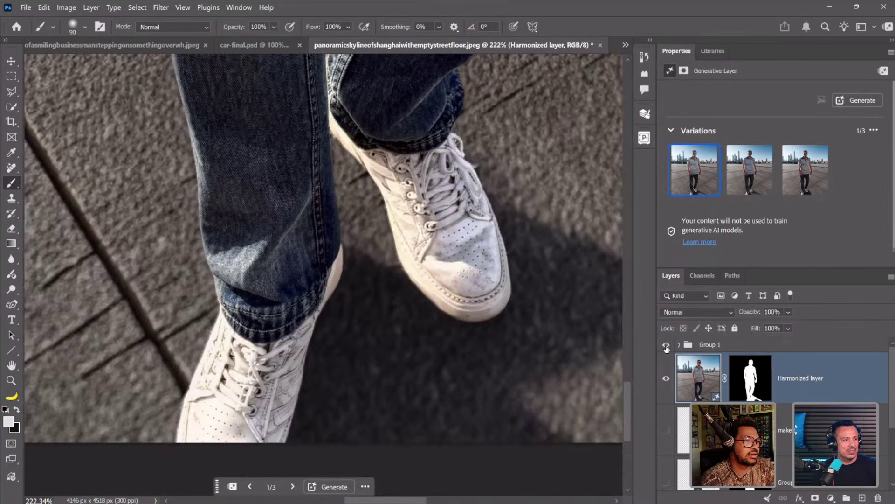
{"action": "left_click", "coordinate": [666, 346]}
{"action": "left_click", "coordinate": [666, 345]}
{"action": "left_click", "coordinate": [665, 345]}
{"action": "left_click", "coordinate": [666, 346]}
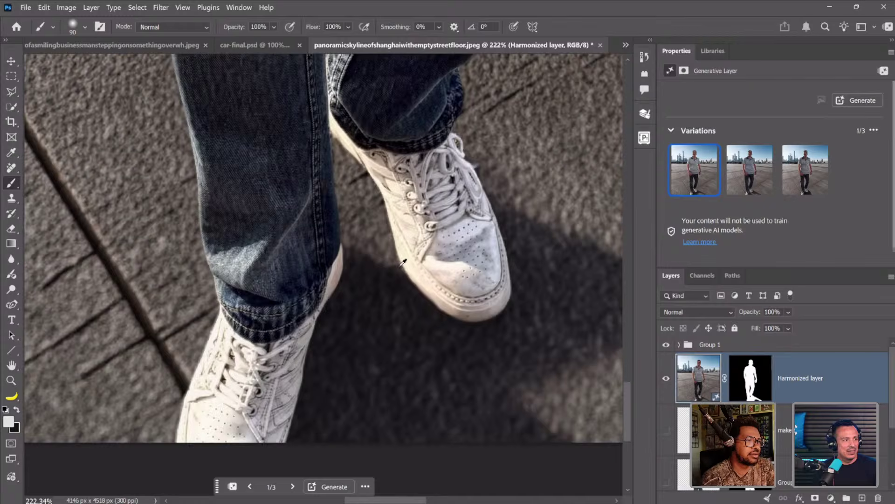
{"action": "scroll", "coordinate": [404, 262], "scroll_direction": "down", "scroll_amount": 2}
{"action": "scroll", "coordinate": [380, 205], "scroll_direction": "down", "scroll_amount": 2}
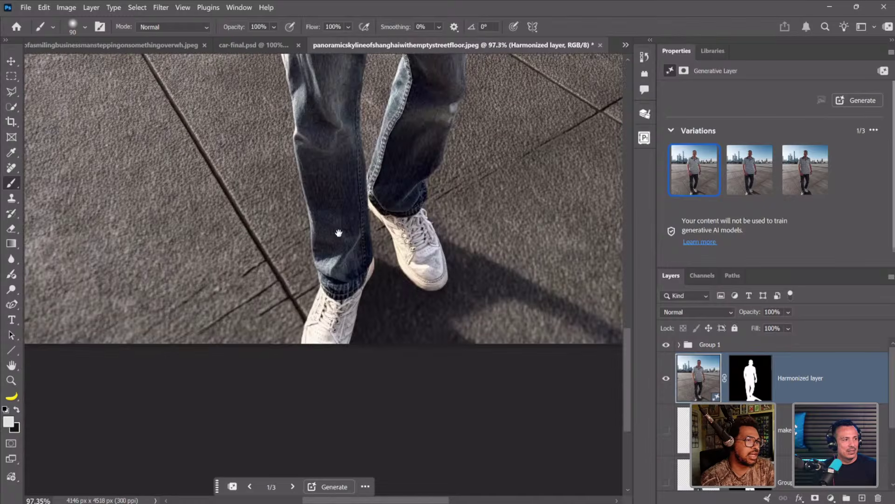
- Hide the Harmonized layer and Group 1, and show the original man layer below with his face up close
{"action": "scroll", "coordinate": [338, 233], "scroll_direction": "down", "scroll_amount": 1}
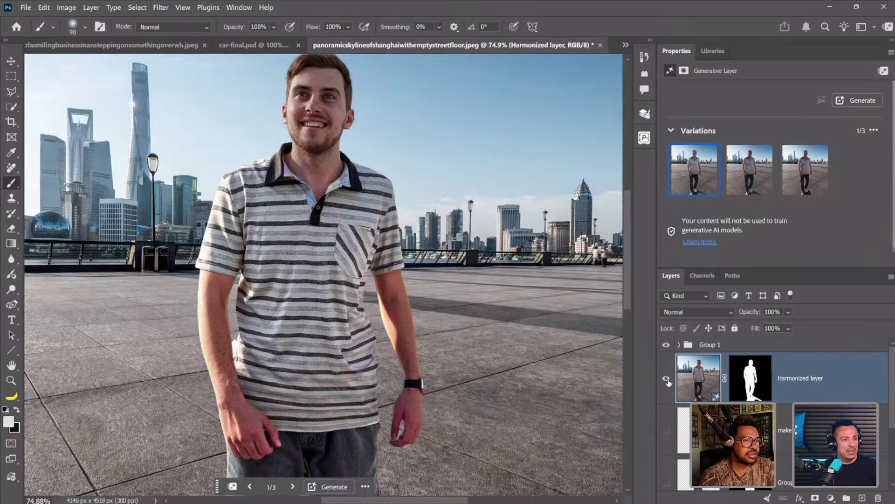
{"action": "left_click", "coordinate": [666, 378]}
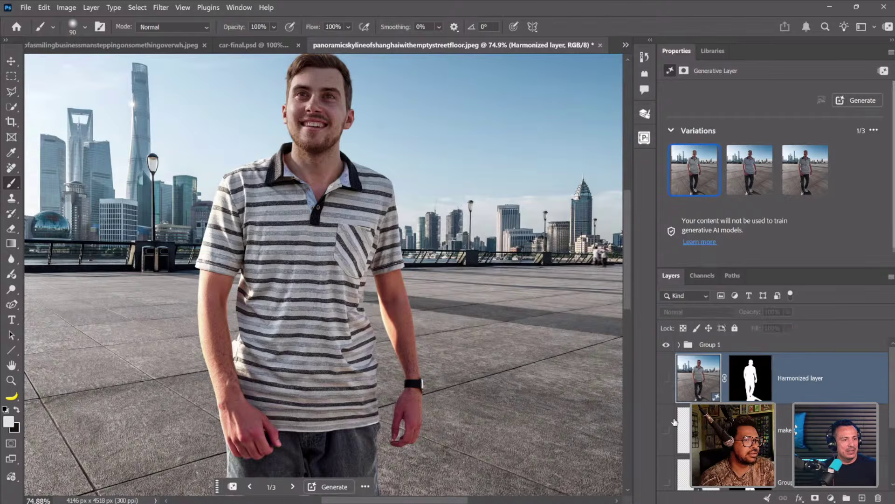
{"action": "scroll", "coordinate": [671, 355], "scroll_direction": "down", "scroll_amount": 1}
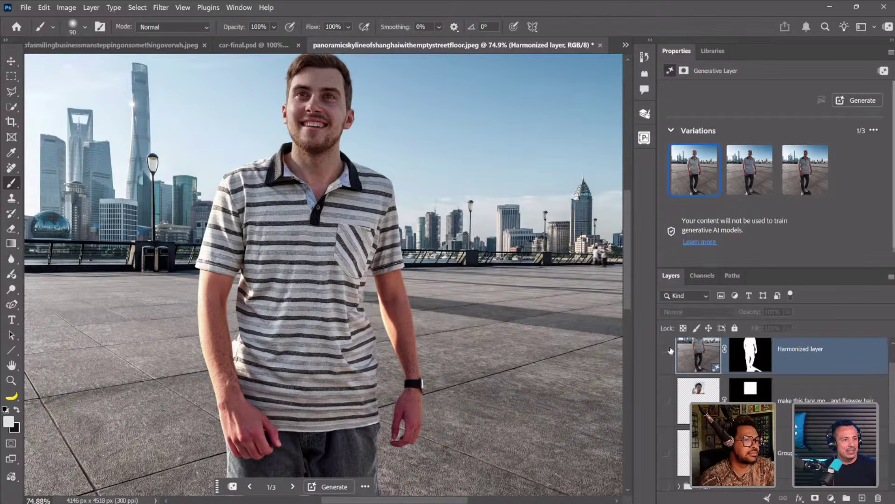
{"action": "scroll", "coordinate": [670, 486], "scroll_direction": "up", "scroll_amount": 1}
{"action": "left_click", "coordinate": [666, 483]}
{"action": "scroll", "coordinate": [303, 145], "scroll_direction": "up", "scroll_amount": 4}
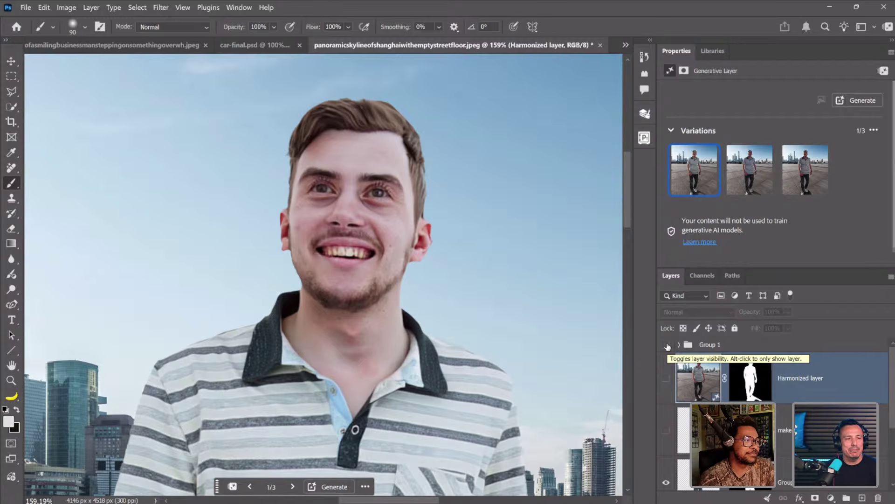
- Compare the original face and collar with the enhanced version by toggling Group 1 repeatedly, leaving the group shown
{"action": "left_click", "coordinate": [667, 346]}
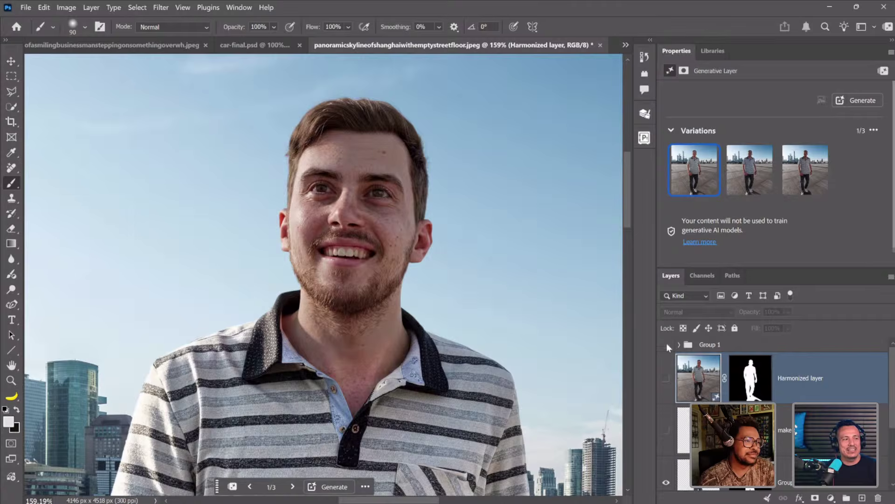
{"action": "left_click", "coordinate": [667, 346]}
{"action": "left_click", "coordinate": [667, 345]}
{"action": "left_click", "coordinate": [667, 346]}
{"action": "left_click", "coordinate": [667, 346]}
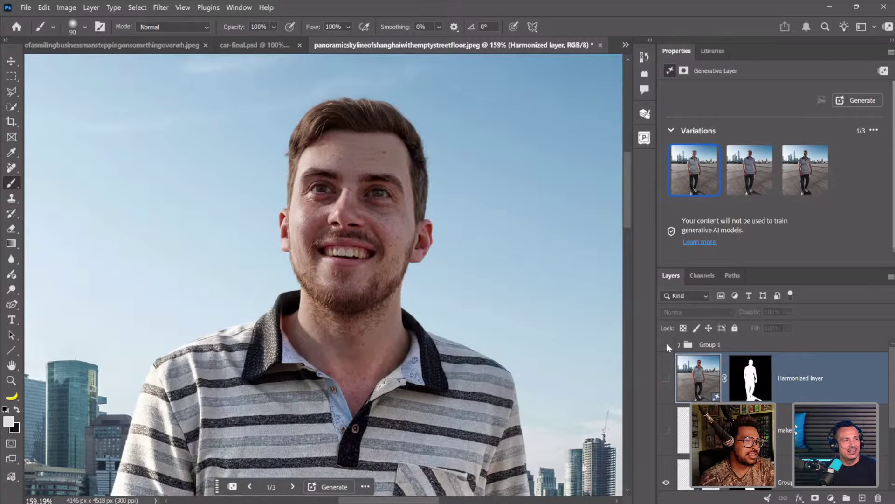
{"action": "left_click", "coordinate": [667, 345]}
{"action": "left_click", "coordinate": [667, 346]}
{"action": "left_click", "coordinate": [667, 346]}
{"action": "left_click", "coordinate": [667, 345]}
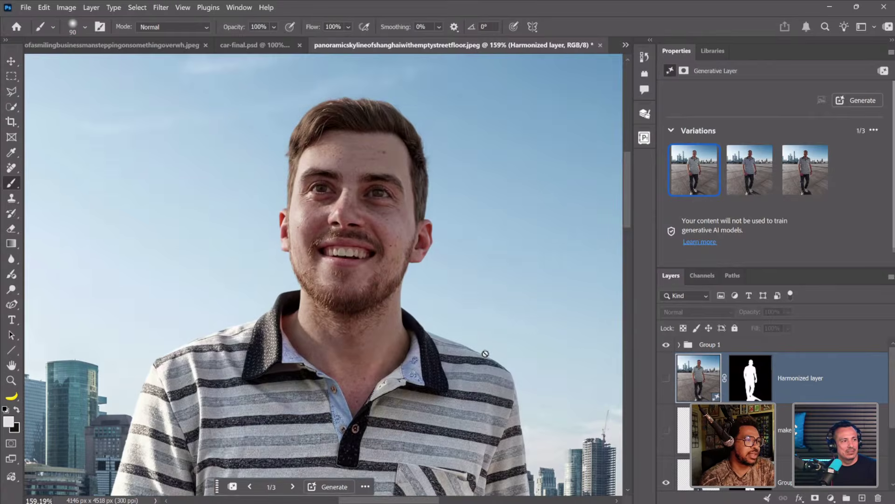
- Review the enhanced shirt and arms, then show the Harmonized layer again with the whole image in view
{"action": "scroll", "coordinate": [485, 354], "scroll_direction": "down", "scroll_amount": 5}
{"action": "scroll", "coordinate": [487, 366], "scroll_direction": "down", "scroll_amount": 4}
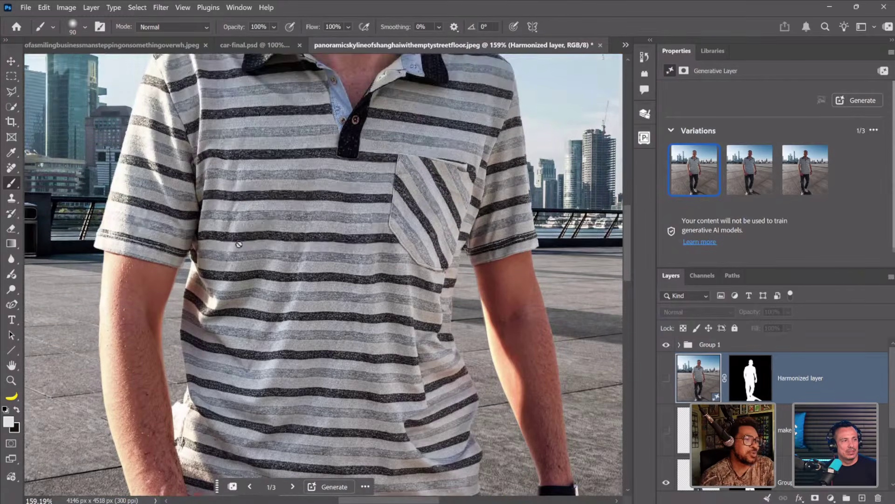
{"action": "left_click", "coordinate": [11, 366]}
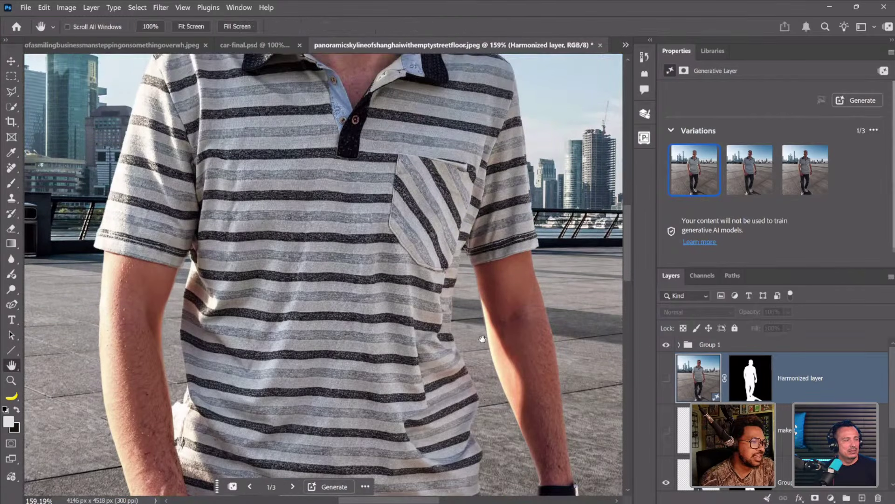
{"action": "key", "text": "ctrl+0"}
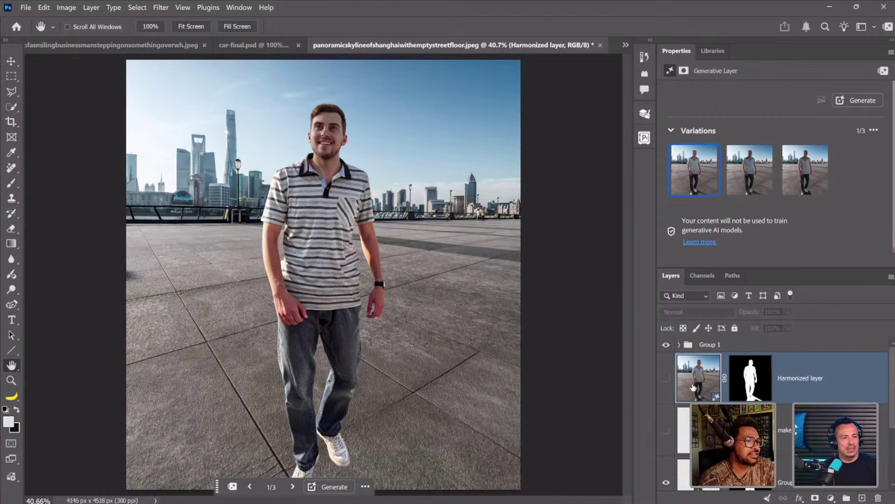
{"action": "left_click", "coordinate": [667, 377]}
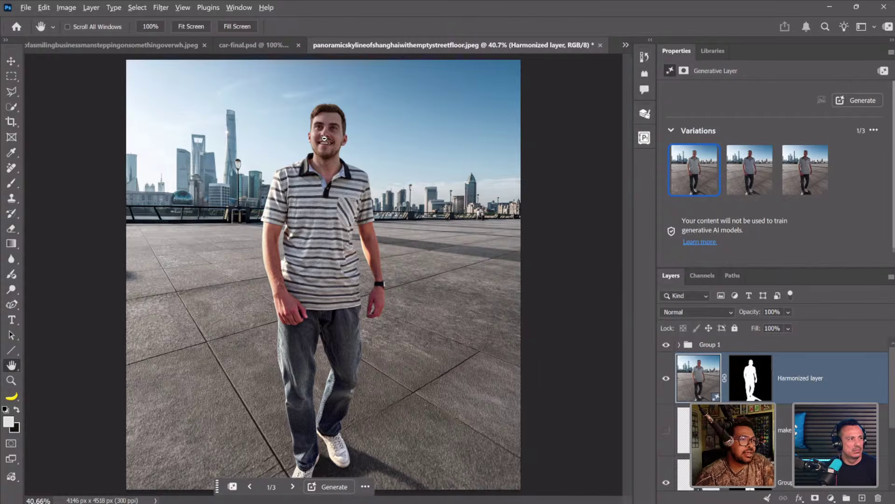
- Examine the man's face, hair and shirt up close and check them once against the version without Group 1
{"action": "left_click_drag", "start_coordinate": [325, 139], "coordinate": [320, 267]}
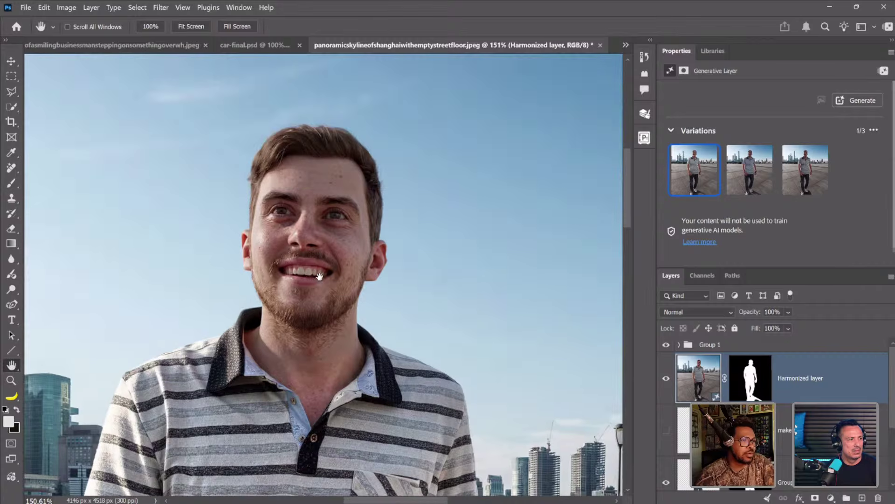
{"action": "scroll", "coordinate": [333, 247], "scroll_direction": "down", "scroll_amount": 2}
{"action": "scroll", "coordinate": [332, 247], "scroll_direction": "down", "scroll_amount": 1}
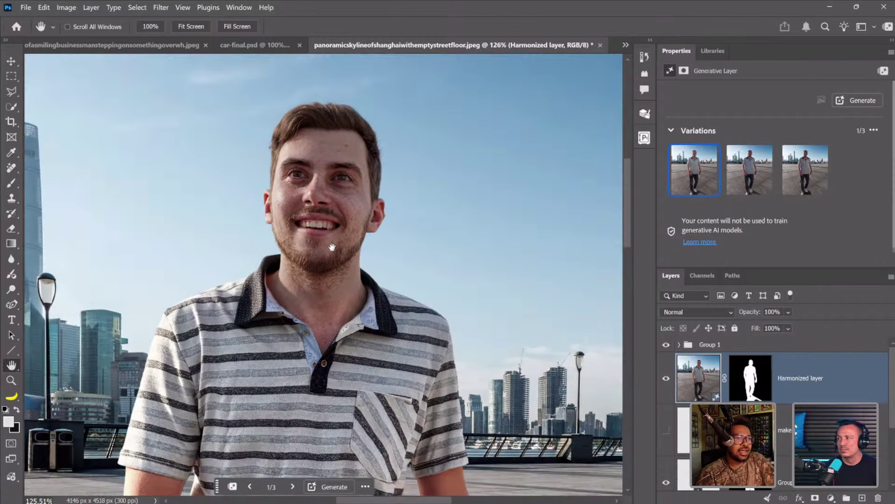
{"action": "scroll", "coordinate": [332, 248], "scroll_direction": "down", "scroll_amount": 1}
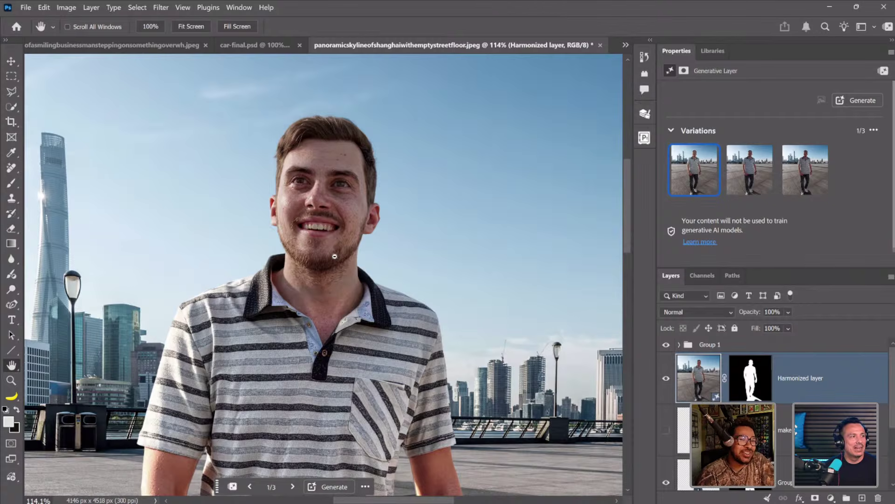
{"action": "scroll", "coordinate": [322, 182], "scroll_direction": "up", "scroll_amount": 3}
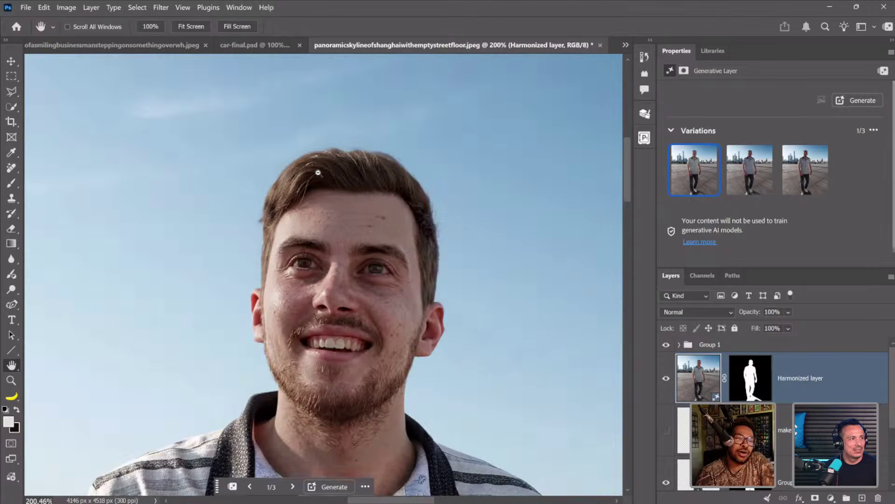
{"action": "scroll", "coordinate": [318, 173], "scroll_direction": "down", "scroll_amount": 4}
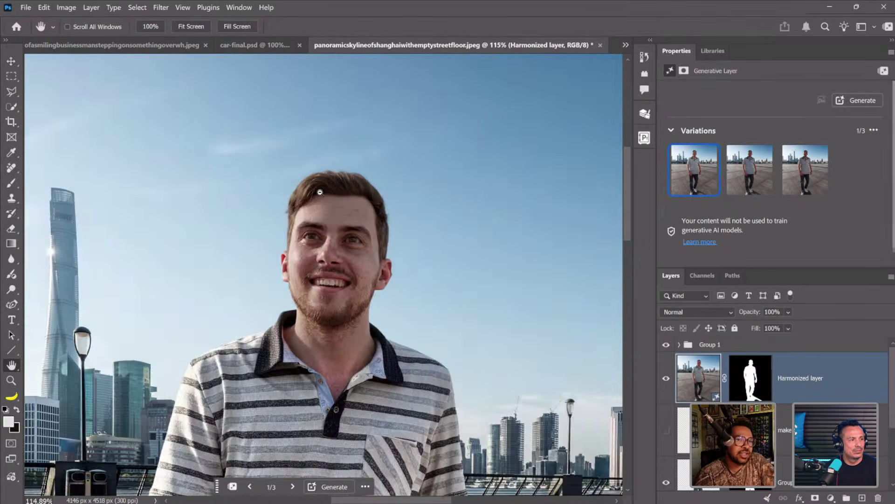
{"action": "scroll", "coordinate": [320, 192], "scroll_direction": "down", "scroll_amount": 2}
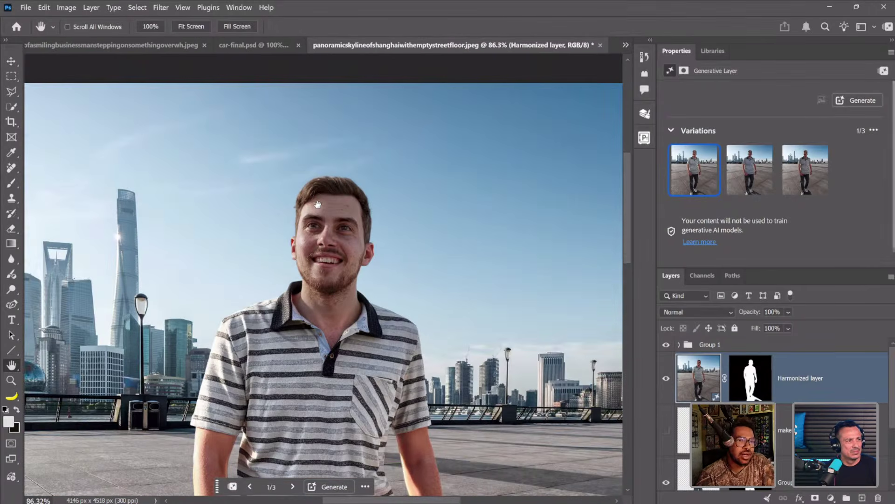
{"action": "scroll", "coordinate": [338, 335], "scroll_direction": "down", "scroll_amount": 1}
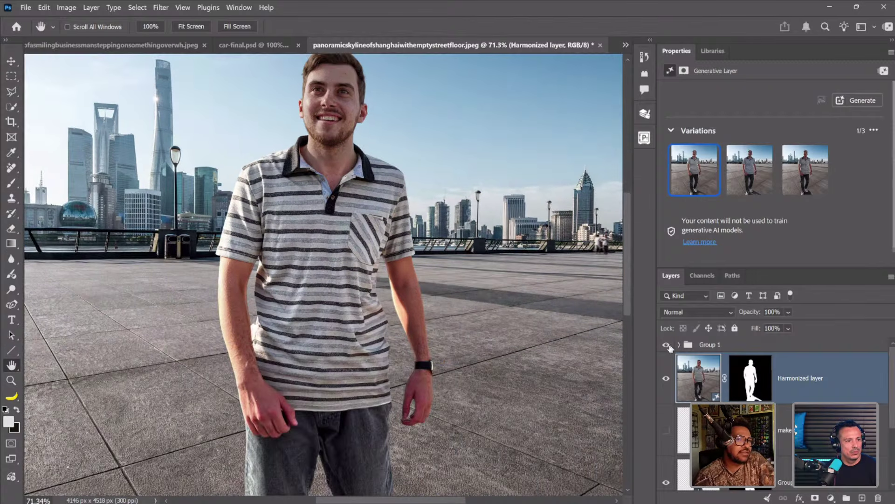
{"action": "left_click", "coordinate": [667, 346]}
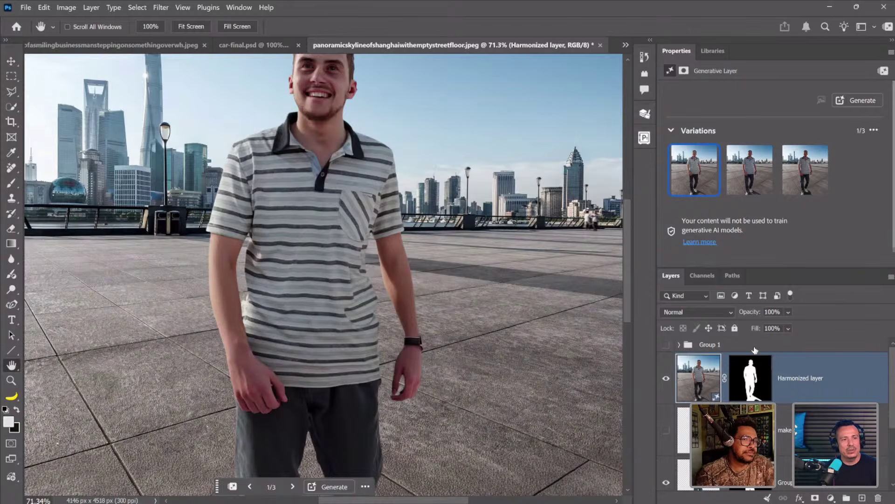
{"action": "key", "text": "ctrl+z"}
- Convert Group 1 to a smart object and hide the Harmonized layer below it
{"action": "scroll", "coordinate": [348, 356], "scroll_direction": "down", "scroll_amount": 2}
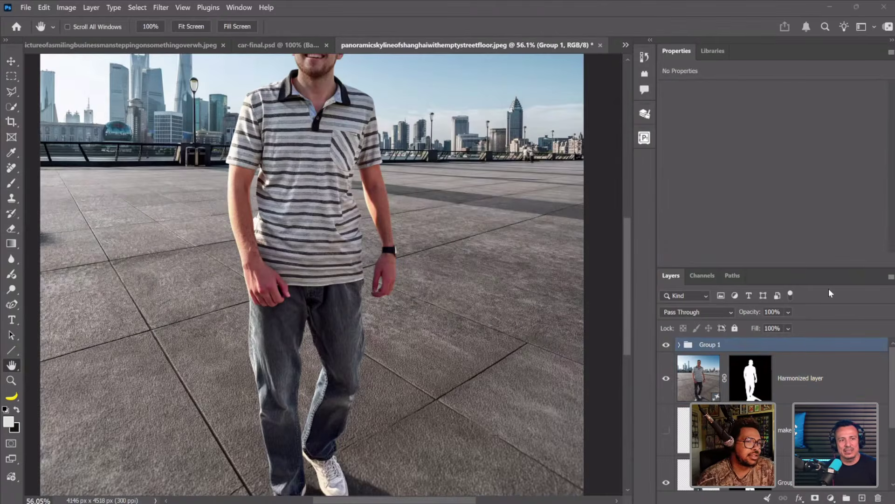
{"action": "right_click", "coordinate": [822, 303]}
{"action": "left_click", "coordinate": [818, 287]}
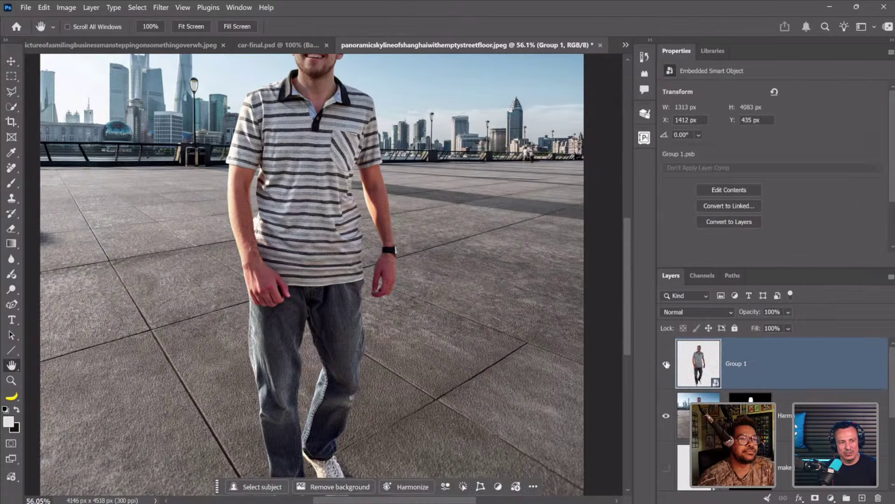
{"action": "left_click", "coordinate": [667, 415]}
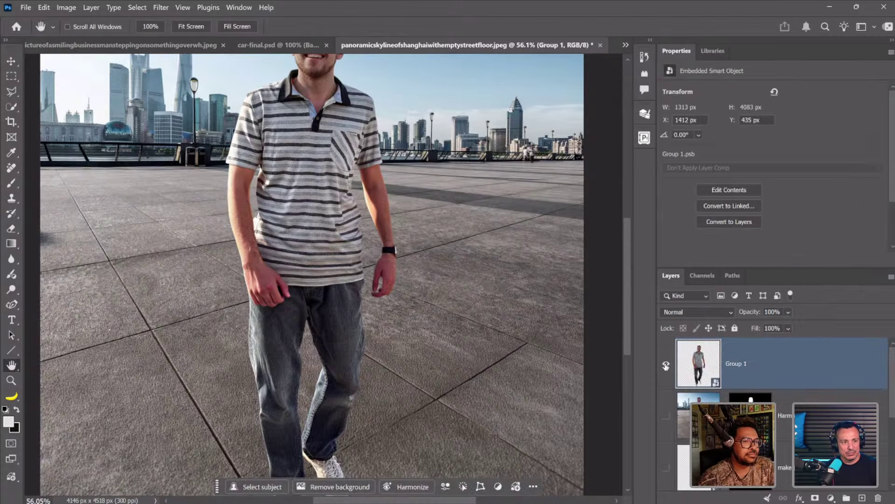
- Compare the man with and without the Group 1 smart object, hide the original cutout group below and leave Group 1 shown
{"action": "left_click", "coordinate": [666, 365]}
{"action": "left_click", "coordinate": [666, 364]}
{"action": "left_click", "coordinate": [667, 365]}
{"action": "scroll", "coordinate": [668, 433], "scroll_direction": "down", "scroll_amount": 3}
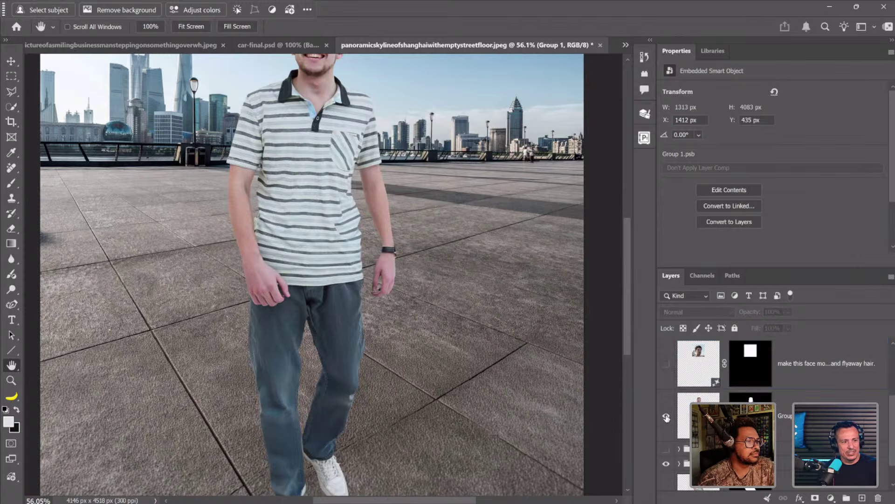
{"action": "left_click", "coordinate": [668, 415]}
{"action": "scroll", "coordinate": [670, 397], "scroll_direction": "up", "scroll_amount": 3}
{"action": "left_click", "coordinate": [666, 367]}
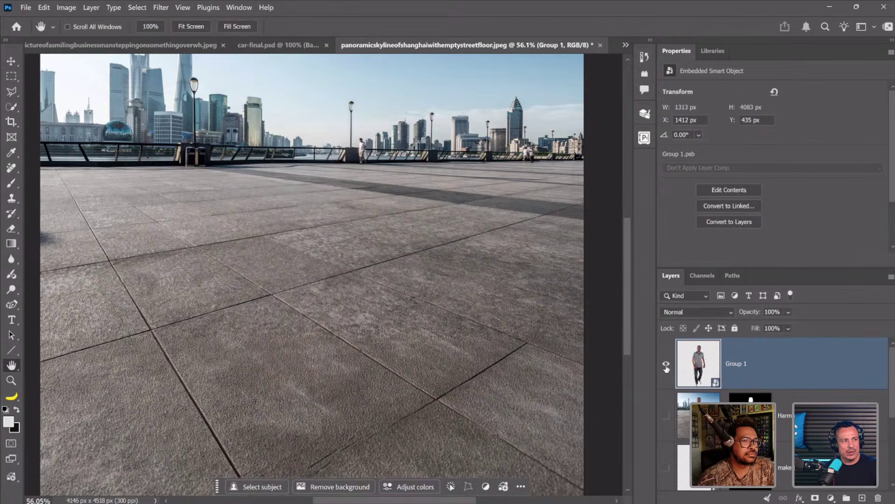
{"action": "left_click", "coordinate": [667, 368]}
{"action": "left_click", "coordinate": [666, 365]}
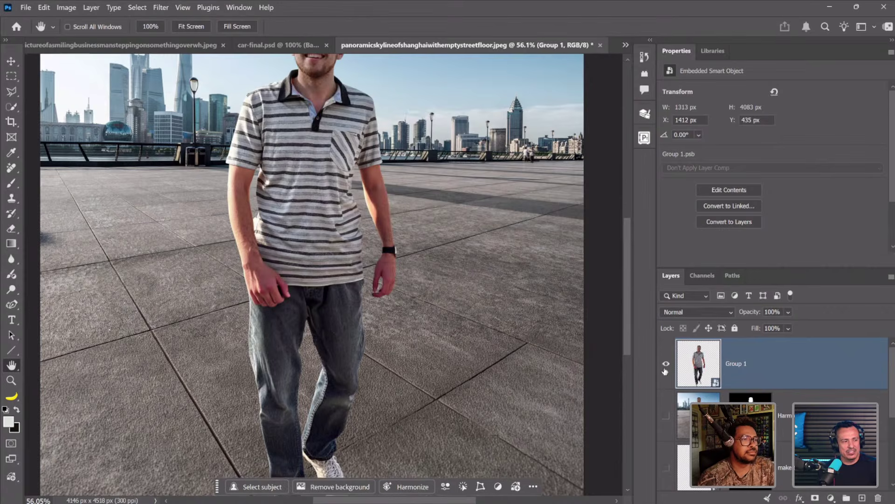
- Open the Camera Raw Filter on Group 1 and set Contrast to +23 and Highlights to +33, viewing at 100%
{"action": "left_click", "coordinate": [161, 8]}
{"action": "left_click", "coordinate": [219, 127]}
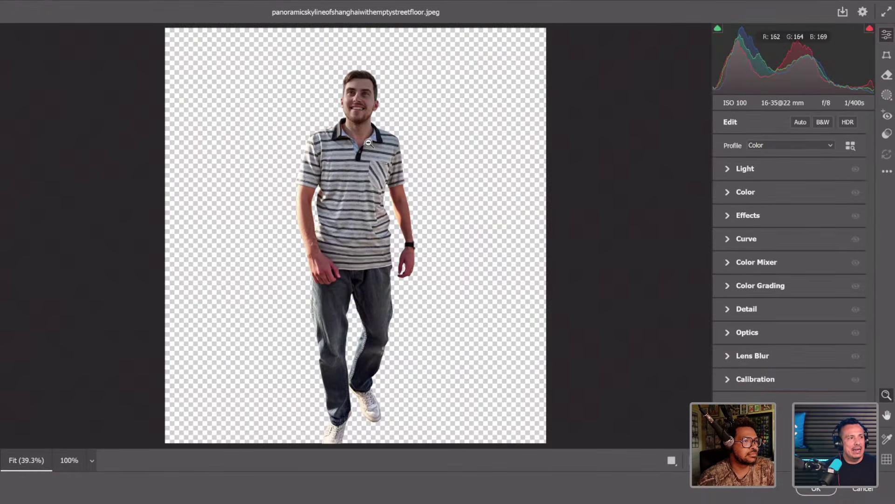
{"action": "left_click", "coordinate": [369, 143]}
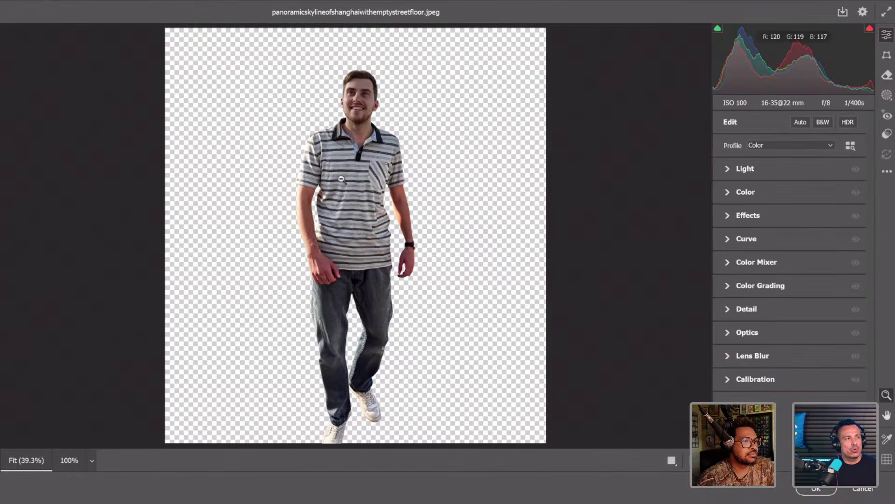
{"action": "left_click", "coordinate": [725, 171]}
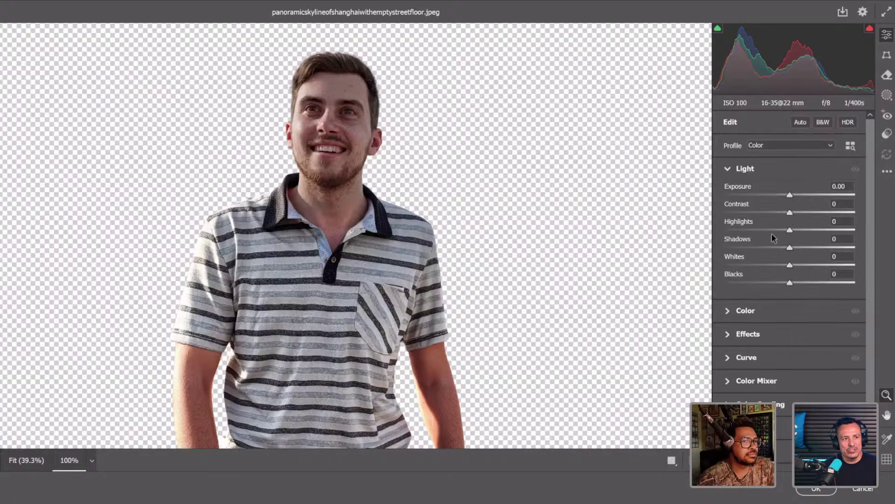
{"action": "left_click_drag", "start_coordinate": [790, 213], "coordinate": [812, 229]}
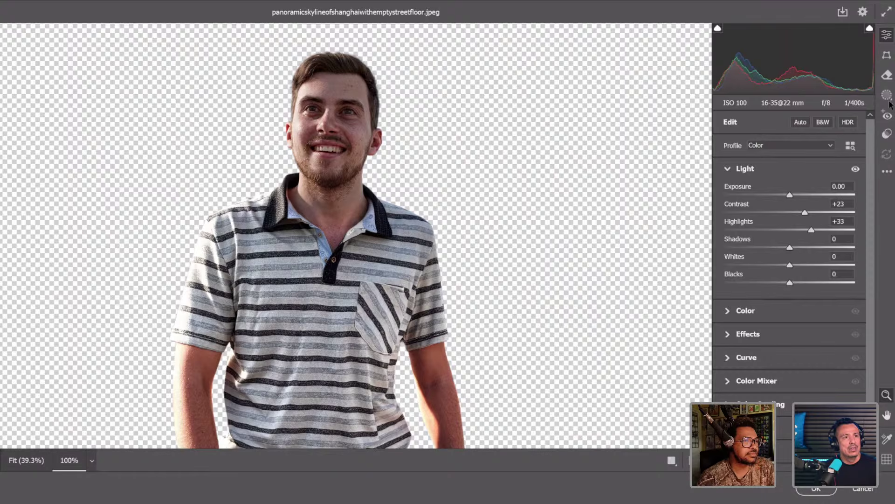
- Create one mask on Person 1 covering only Hair and Facial Hair
{"action": "left_click", "coordinate": [889, 99]}
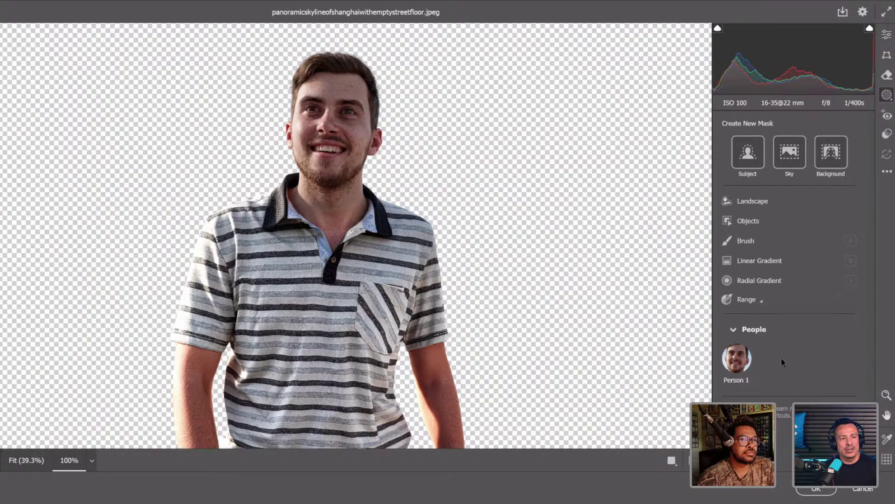
{"action": "left_click", "coordinate": [737, 358]}
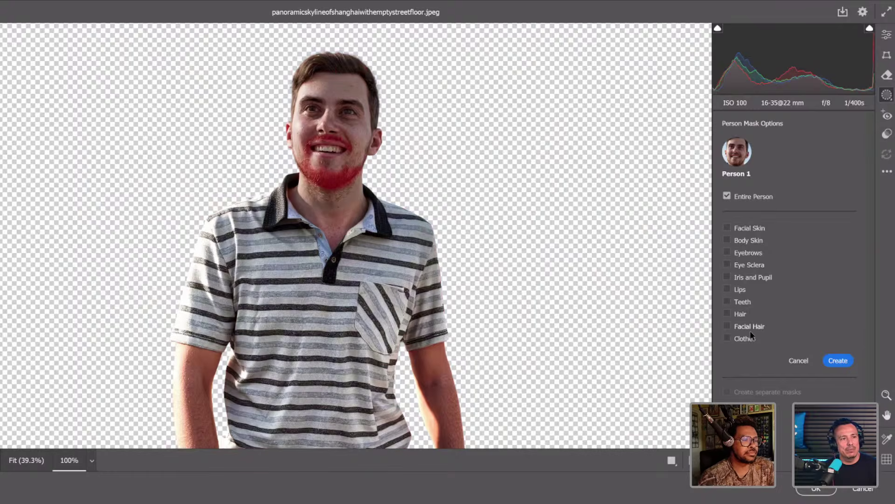
{"action": "left_click", "coordinate": [749, 326]}
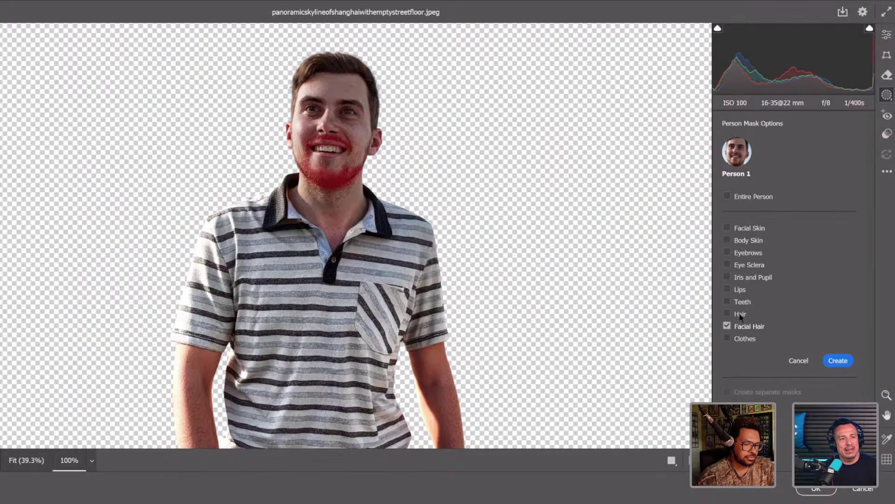
{"action": "left_click", "coordinate": [740, 314]}
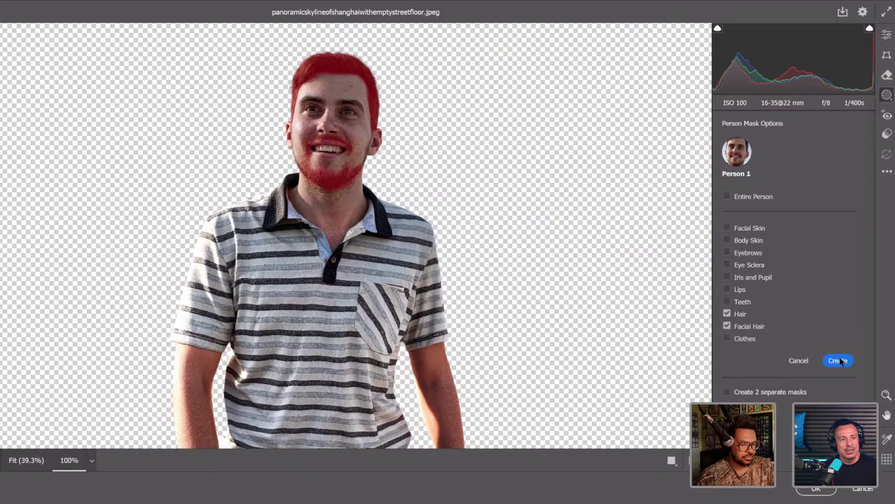
{"action": "left_click", "coordinate": [838, 360]}
- Set the hair and facial hair mask's Texture to +39 and Clarity to +14
{"action": "scroll", "coordinate": [782, 348], "scroll_direction": "down", "scroll_amount": 3}
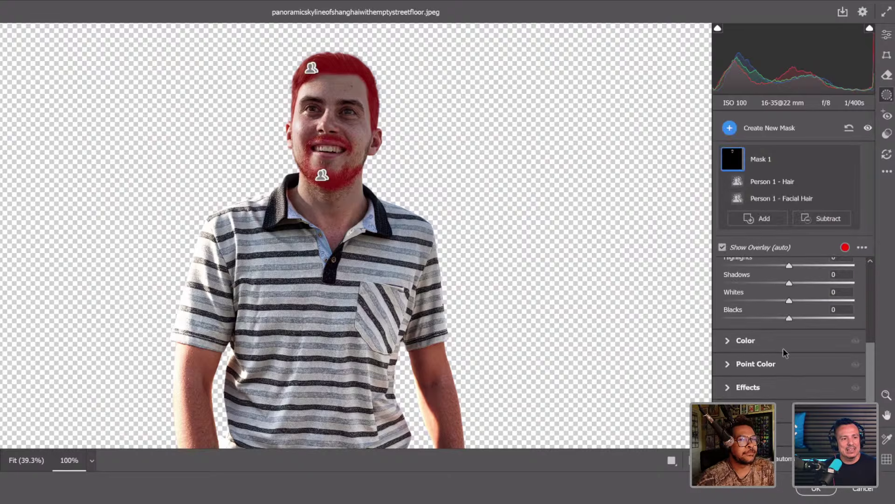
{"action": "left_click", "coordinate": [753, 388]}
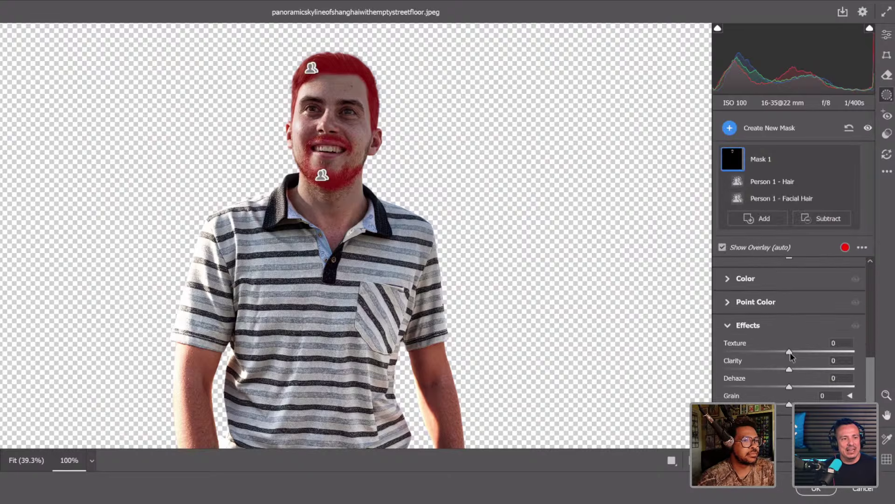
{"action": "left_click_drag", "start_coordinate": [790, 351], "coordinate": [799, 371]}
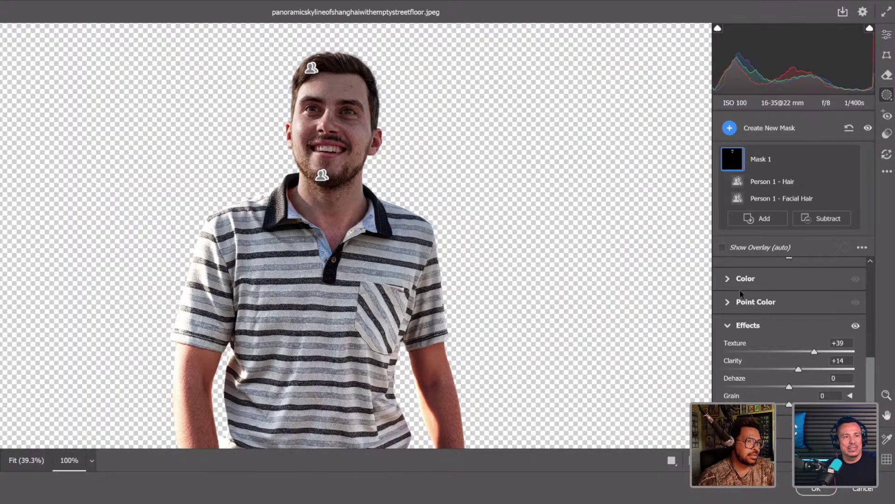
{"action": "left_click", "coordinate": [732, 326]}
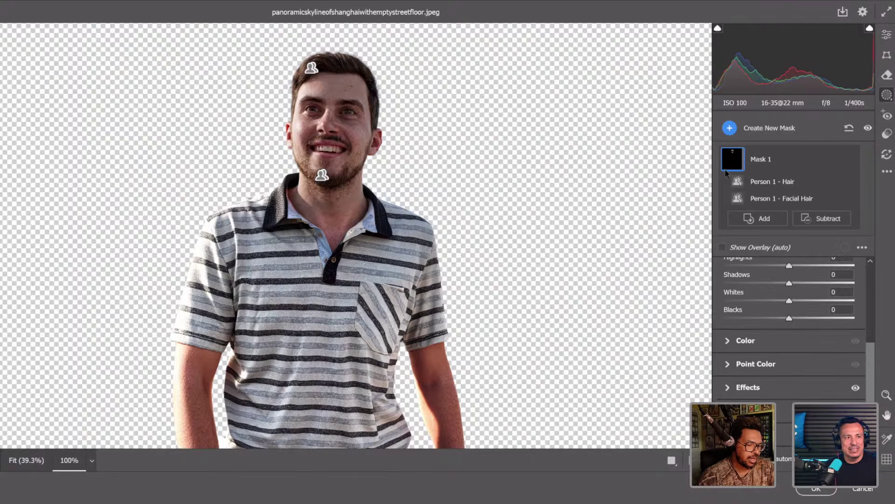
- Create a second people mask on Person 1 covering only the Clothes
{"action": "left_click", "coordinate": [730, 129]}
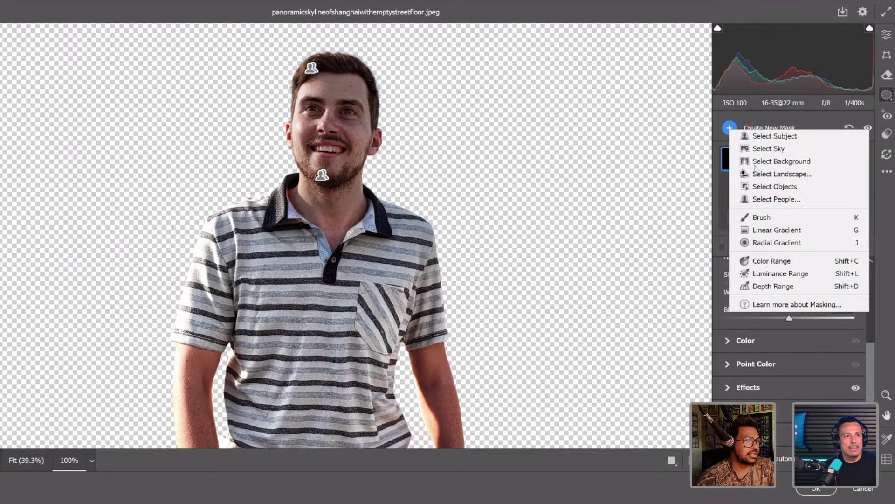
{"action": "left_click", "coordinate": [768, 200]}
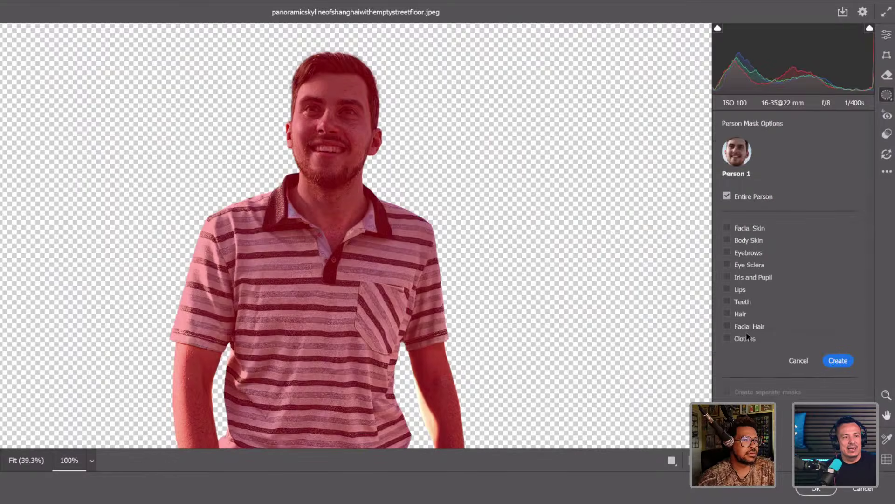
{"action": "left_click", "coordinate": [746, 339]}
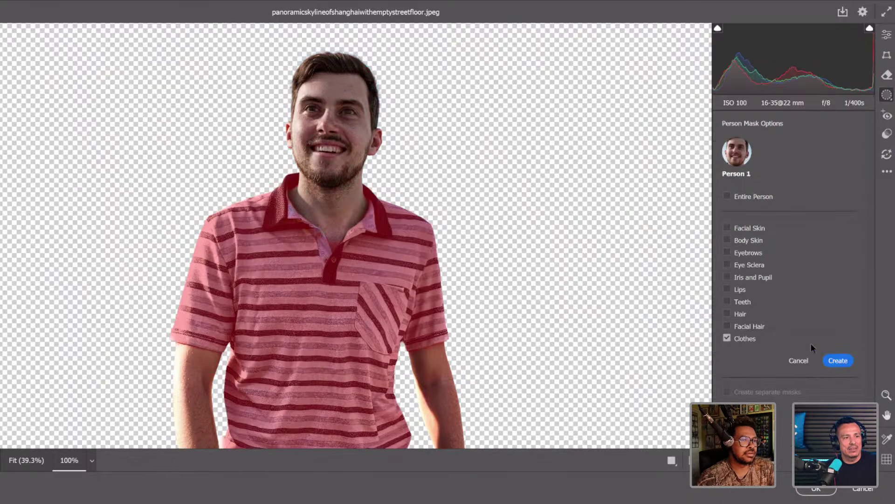
{"action": "left_click", "coordinate": [838, 360]}
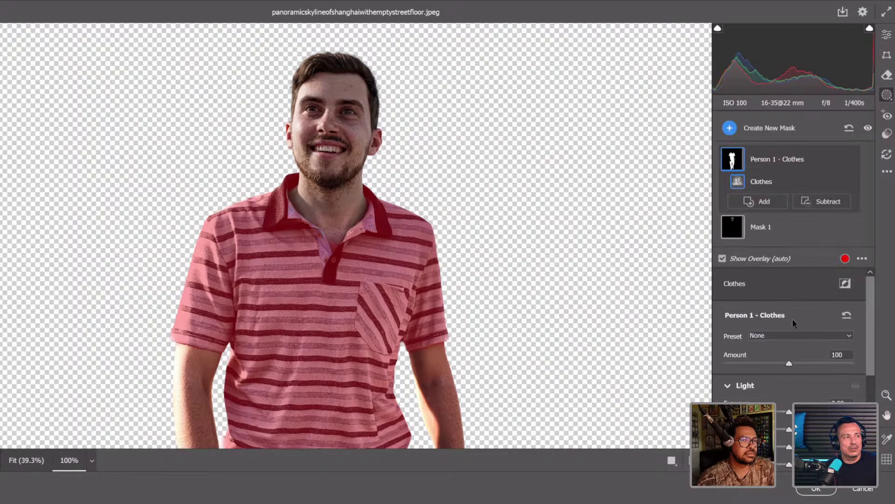
- Set the clothes mask's Texture to +21, Clarity to +10 and Sharpness to +33, resetting Dehaze to 0
{"action": "scroll", "coordinate": [791, 380], "scroll_direction": "down", "scroll_amount": 3}
{"action": "scroll", "coordinate": [792, 378], "scroll_direction": "down", "scroll_amount": 4}
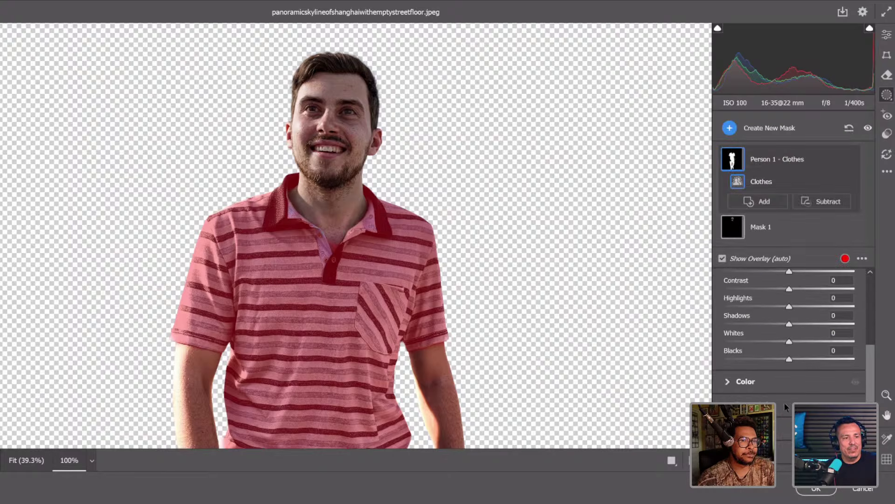
{"action": "left_click", "coordinate": [734, 387]}
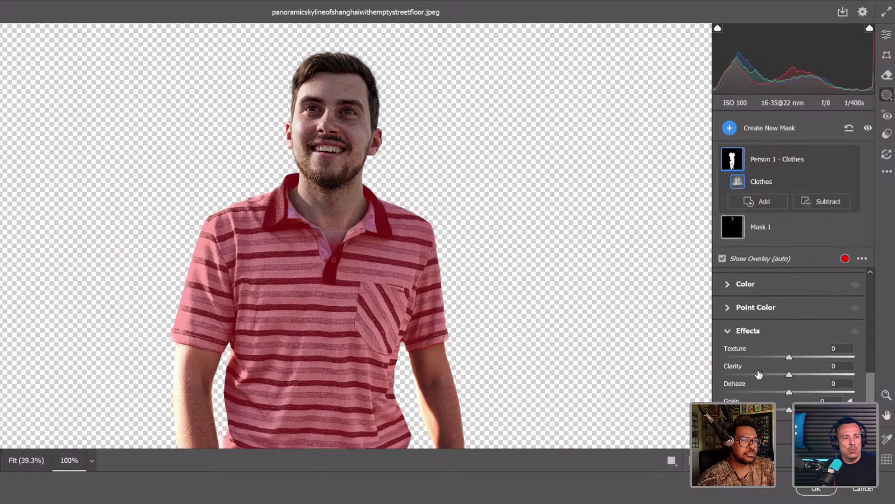
{"action": "left_click_drag", "start_coordinate": [789, 357], "coordinate": [795, 375]}
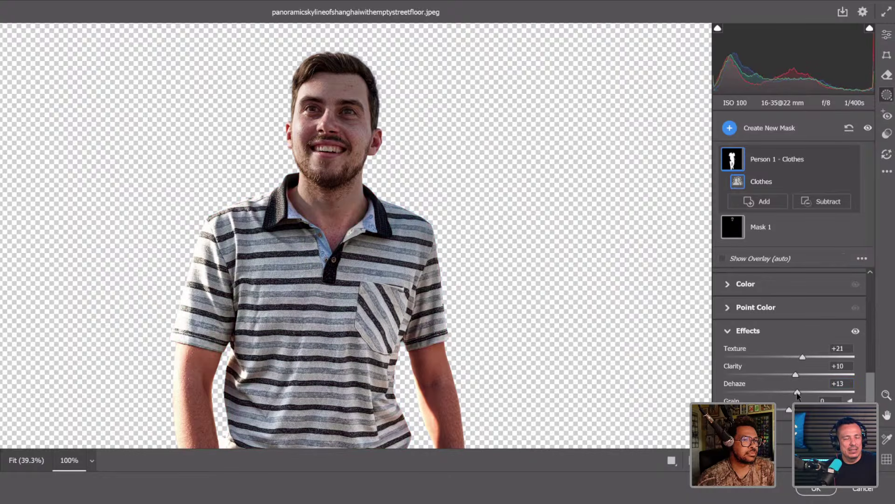
{"action": "double_click", "coordinate": [797, 392]}
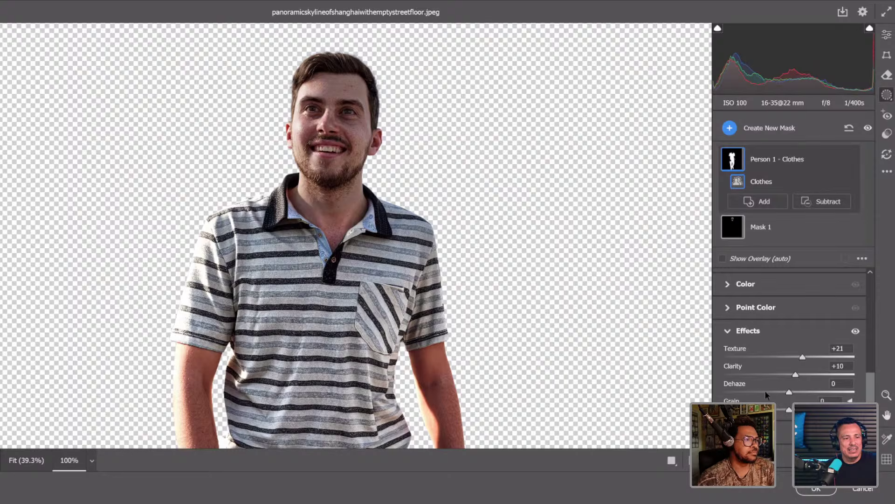
{"action": "scroll", "coordinate": [807, 378], "scroll_direction": "down", "scroll_amount": 3}
{"action": "left_click_drag", "start_coordinate": [790, 382], "coordinate": [811, 382]}
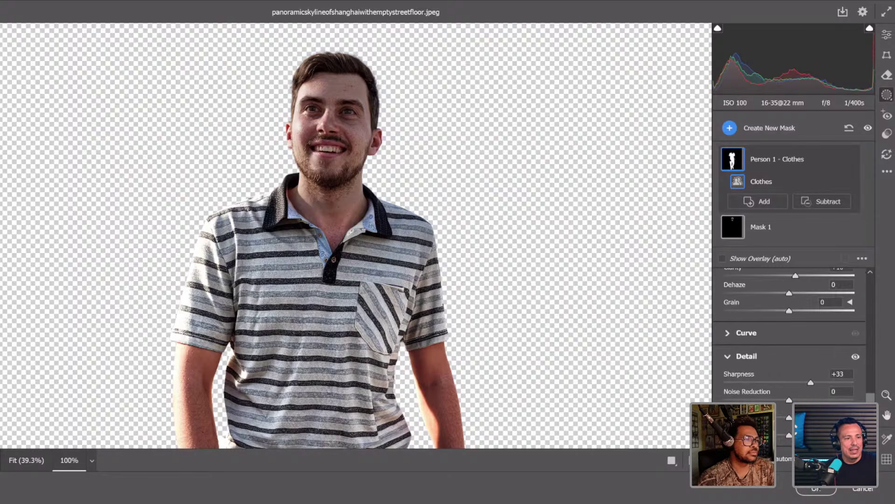
{"action": "scroll", "coordinate": [770, 362], "scroll_direction": "up", "scroll_amount": 5}
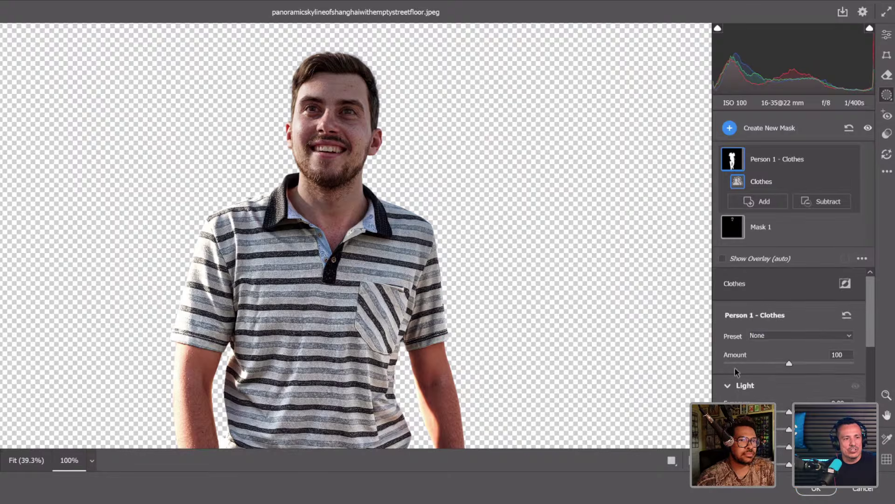
- Return to the global edits, check the whole figure and apply the Camera Raw Filter to Group 1
{"action": "left_click", "coordinate": [885, 42]}
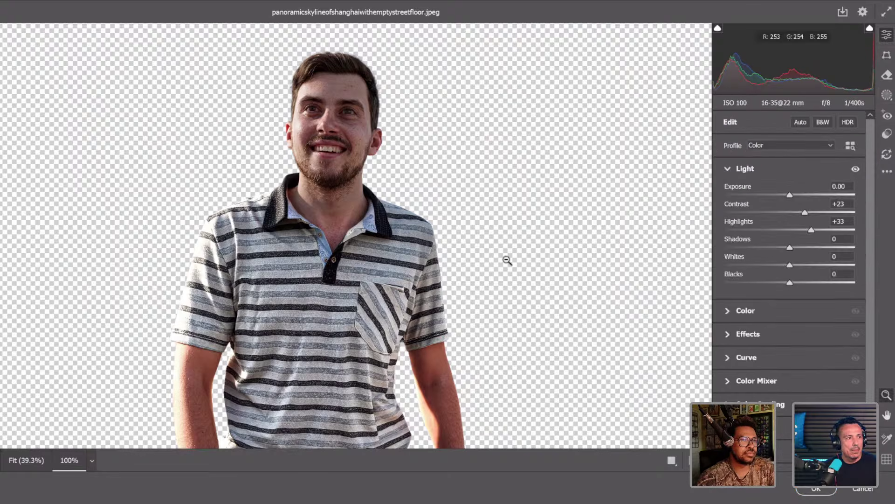
{"action": "key", "text": "ctrl+0"}
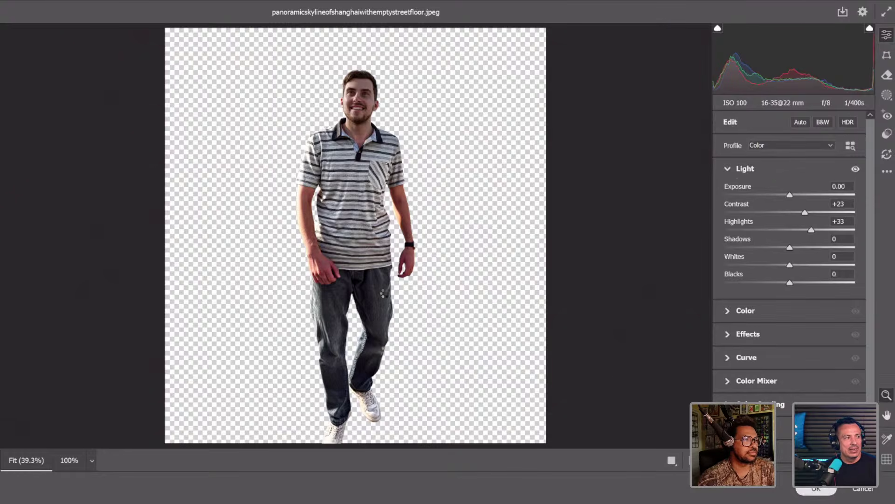
{"action": "left_click", "coordinate": [816, 488]}
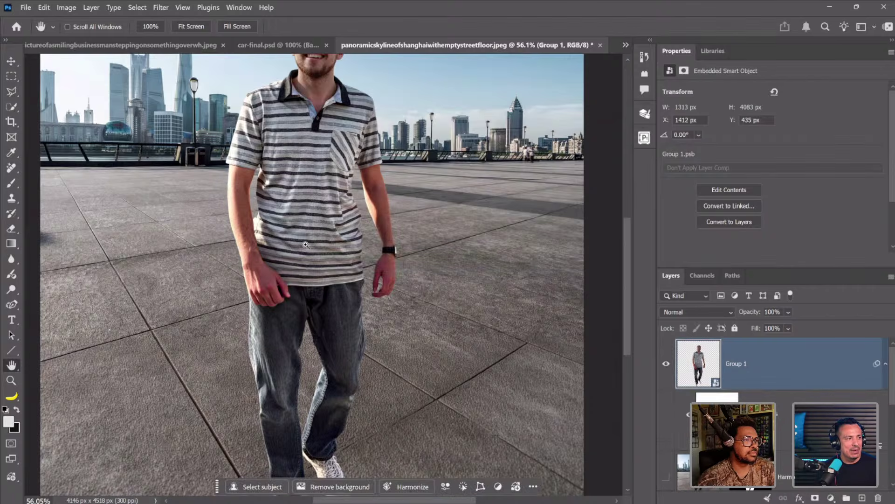
- Examine the filtered shirt and jeans at up to 300%, then fit the whole image on screen
{"action": "key", "text": "z"}
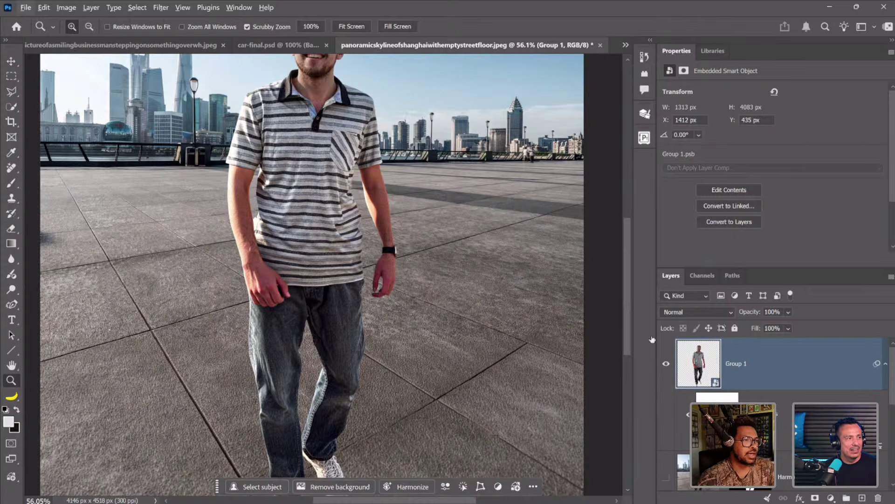
{"action": "key", "text": "ctrl+1"}
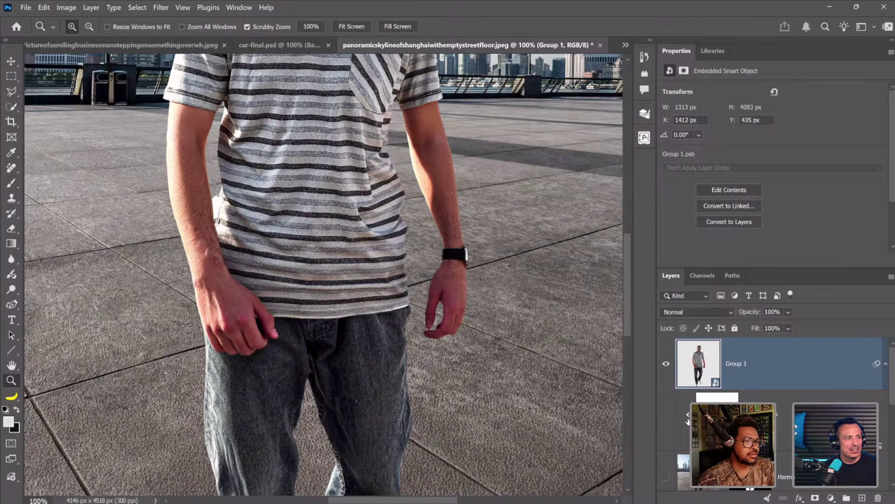
{"action": "key", "text": "ctrl+plus"}
{"action": "key", "text": "ctrl+plus"}
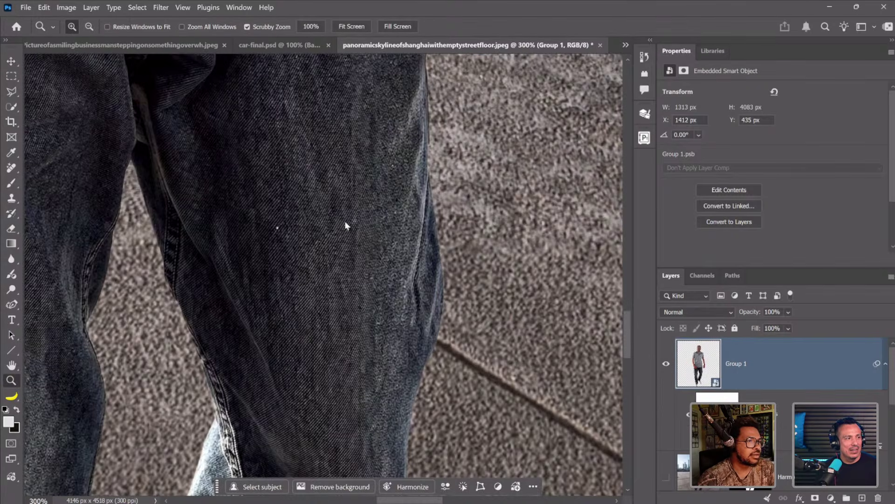
{"action": "right_click", "coordinate": [329, 225]}
{"action": "left_click", "coordinate": [354, 226]}
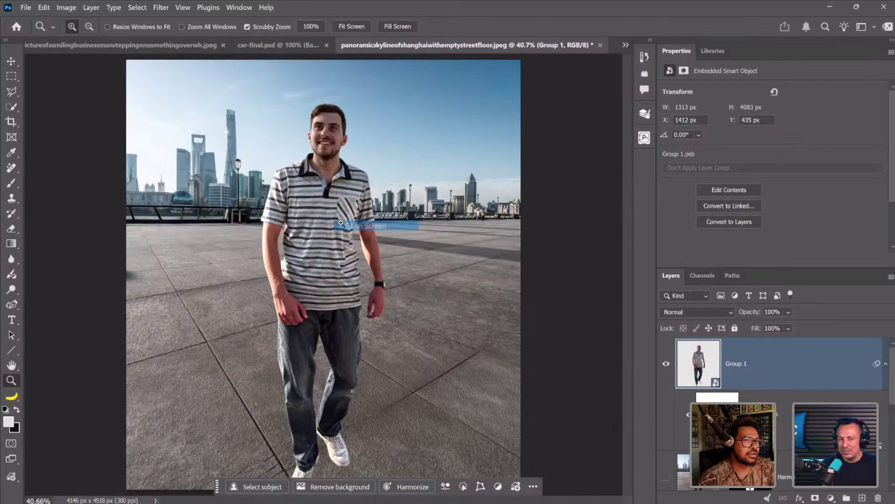
- Add a new layer above Group 1 and fill it with 50% gray
{"action": "left_click", "coordinate": [886, 363]}
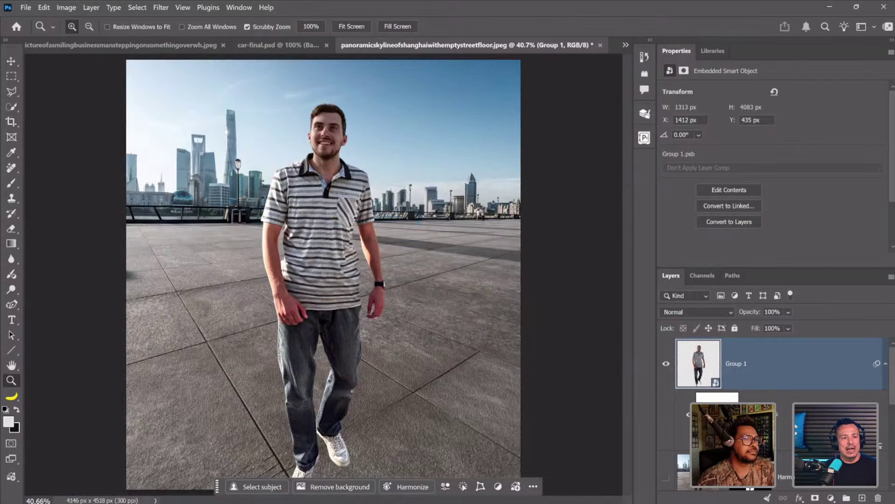
{"action": "key", "text": "ctrl+shift+alt+n"}
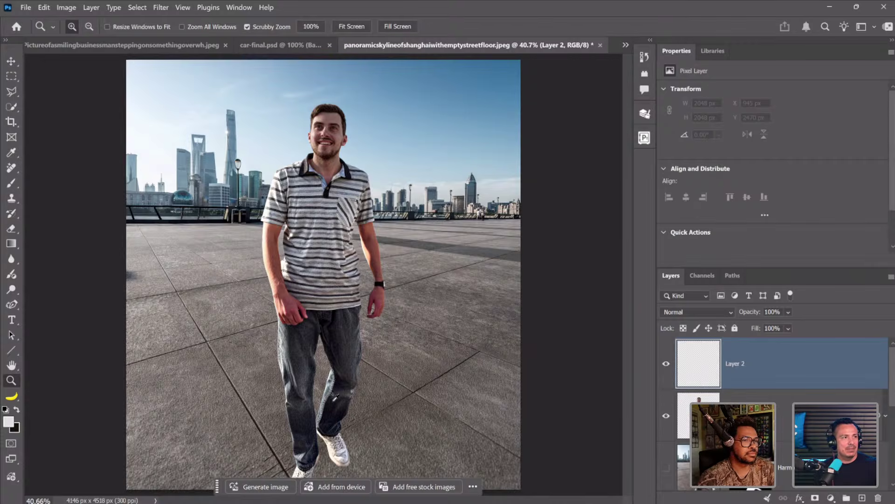
{"action": "key", "text": "shift+BackSpace"}
{"action": "left_click", "coordinate": [514, 147]}
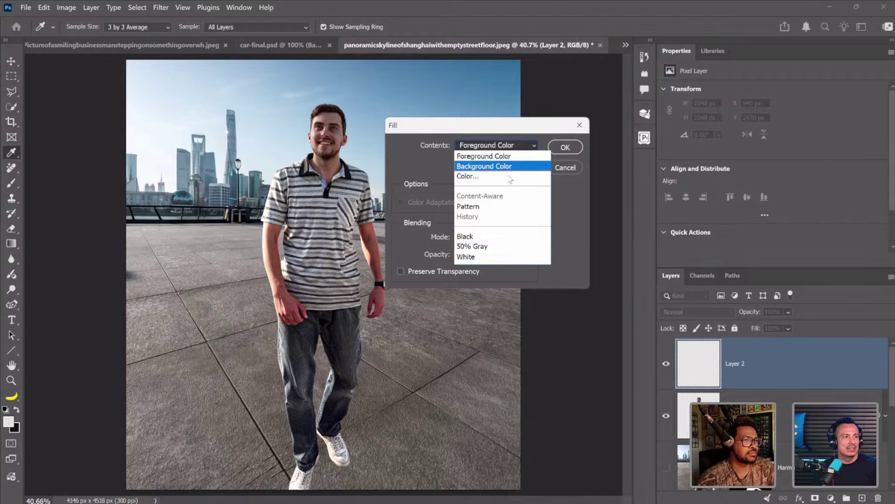
{"action": "left_click", "coordinate": [516, 244]}
{"action": "left_click", "coordinate": [578, 148]}
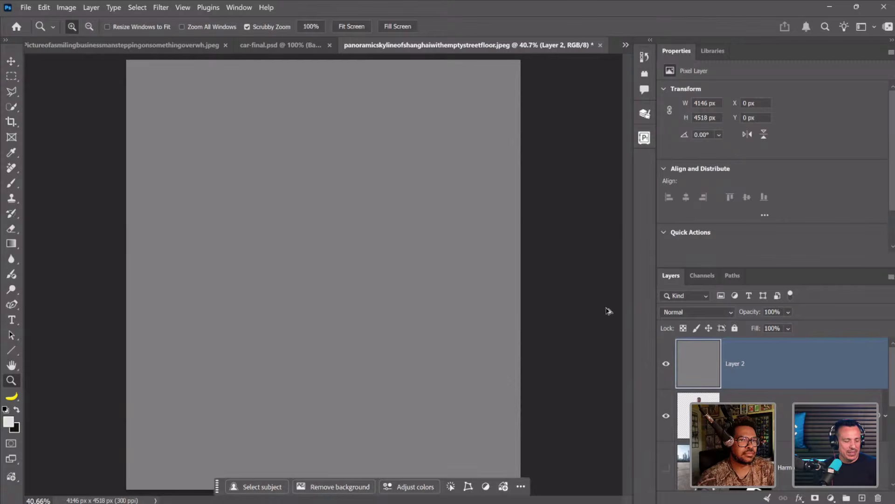
- Clip the gray layer to Group 1 and set its blend mode to Overlay
{"action": "key", "text": "ctrl+alt+g"}
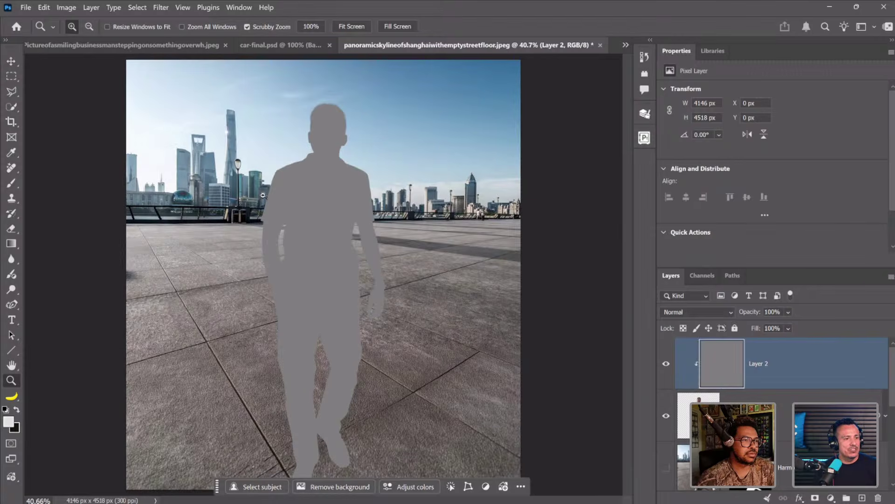
{"action": "left_click", "coordinate": [692, 311]}
{"action": "left_click", "coordinate": [689, 332]}
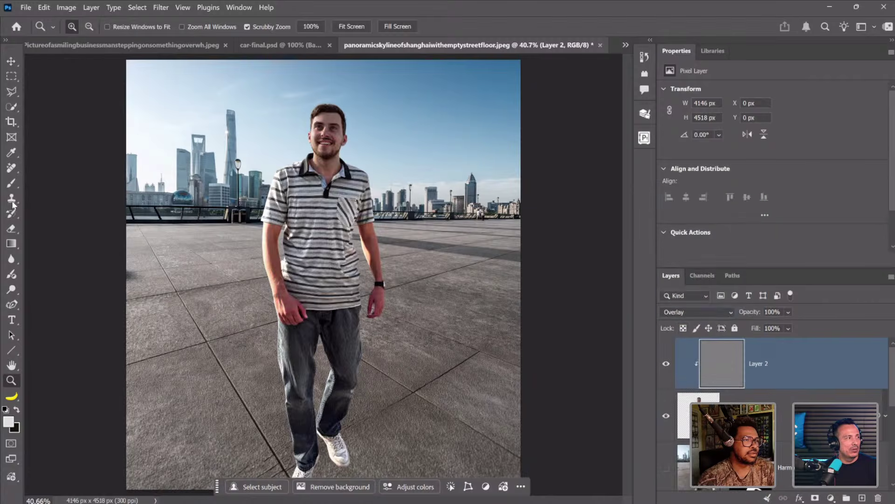
- Try a Blur tool stroke on the gray layer over the arm with the watch, and undo it
{"action": "left_click", "coordinate": [10, 259]}
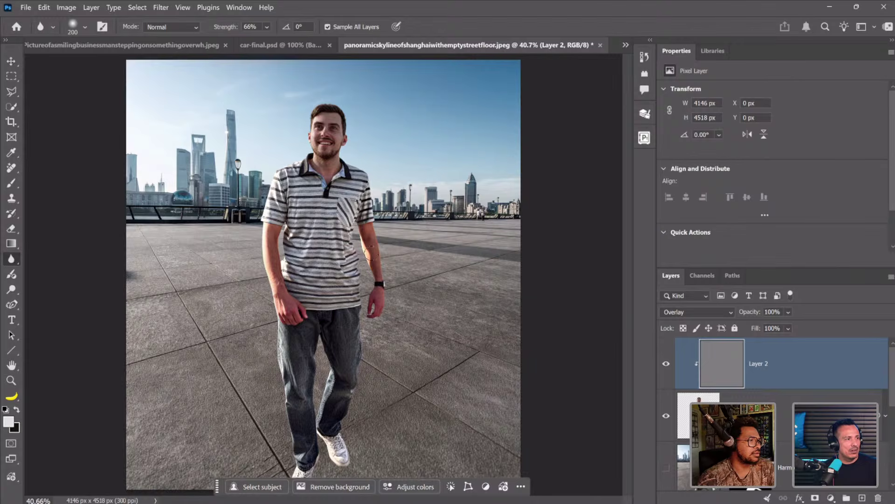
{"action": "left_click_drag", "start_coordinate": [366, 223], "coordinate": [383, 241]}
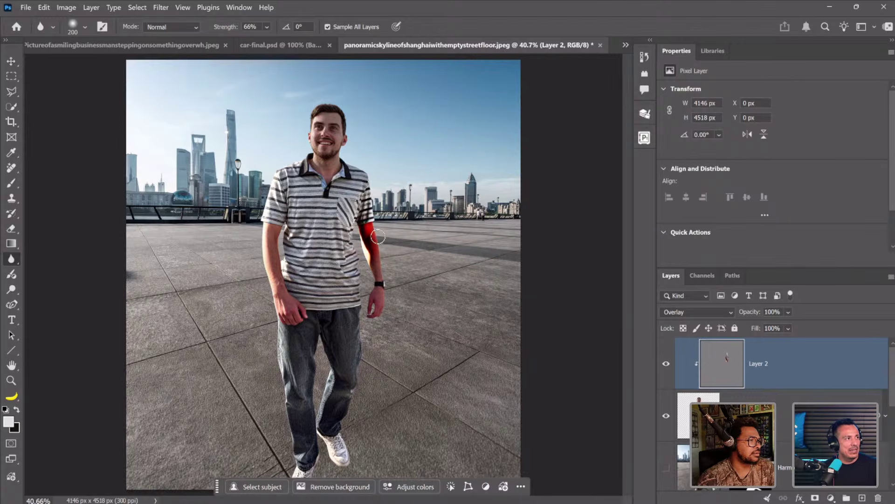
{"action": "key", "text": "ctrl+z"}
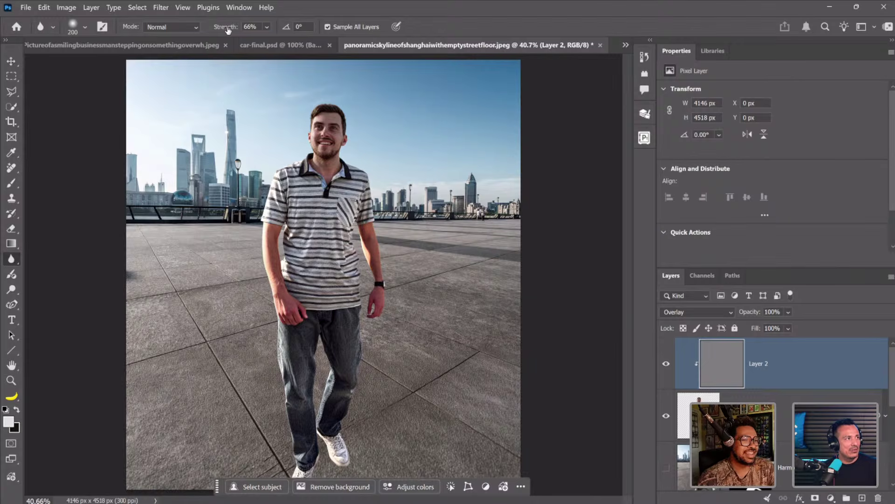
- Set the gray layer's blend mode to Soft Light and brush the man's arm area with the Blur tool at 6% strength
{"action": "mouse_move", "coordinate": [227, 29]}
{"action": "left_mouse_down"}
{"action": "mouse_move", "coordinate": [214, 32]}
{"action": "mouse_move", "coordinate": [224, 31]}
{"action": "left_mouse_up"}
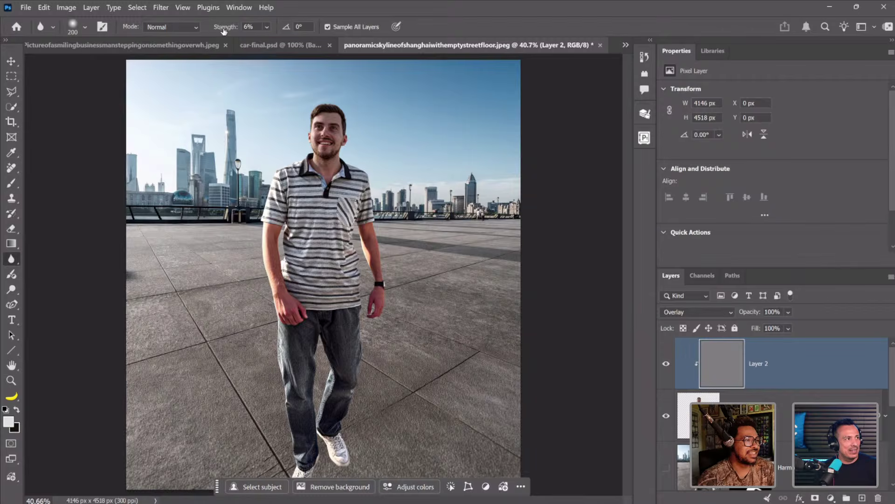
{"action": "left_click", "coordinate": [684, 312]}
{"action": "left_click", "coordinate": [676, 341]}
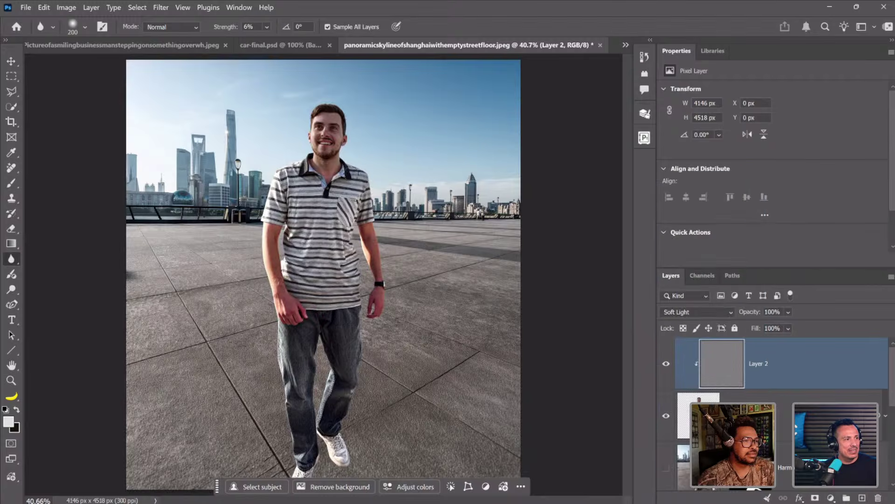
{"action": "left_click_drag", "start_coordinate": [377, 196], "coordinate": [364, 181]}
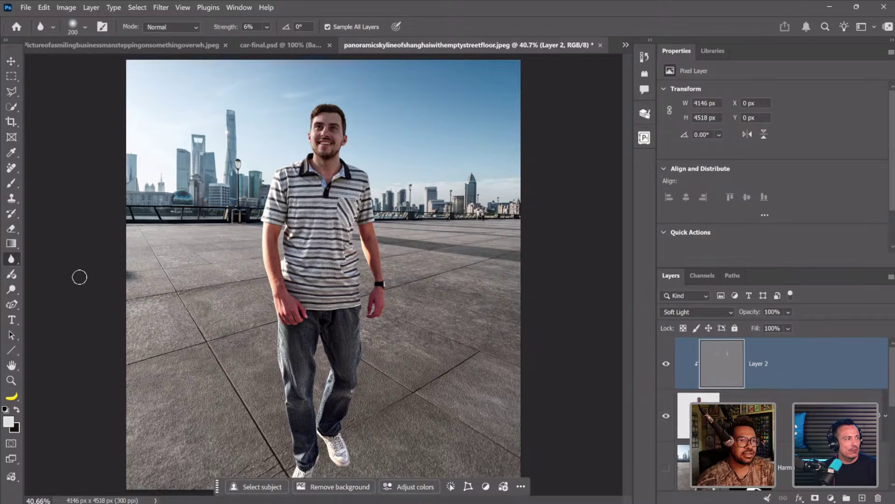
- Burn the midtones over the man's lower legs on the gray layer with the Burn tool at 50% exposure
{"action": "right_click", "coordinate": [14, 264]}
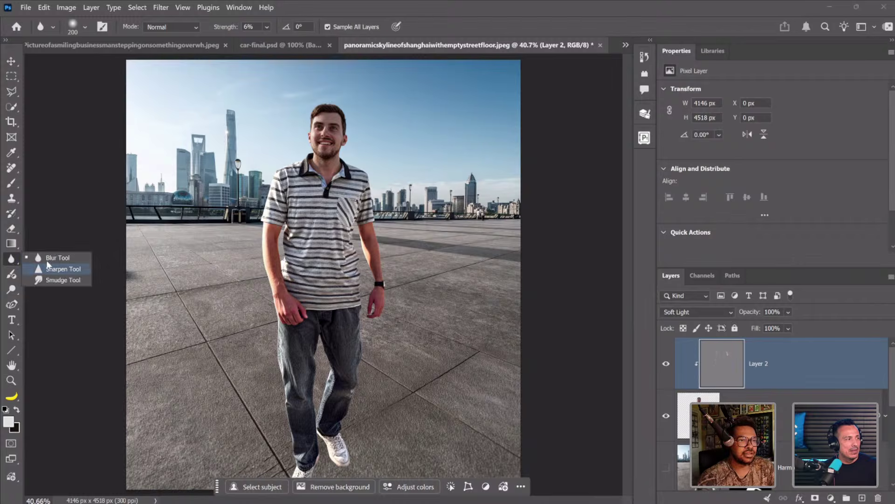
{"action": "left_click", "coordinate": [13, 279]}
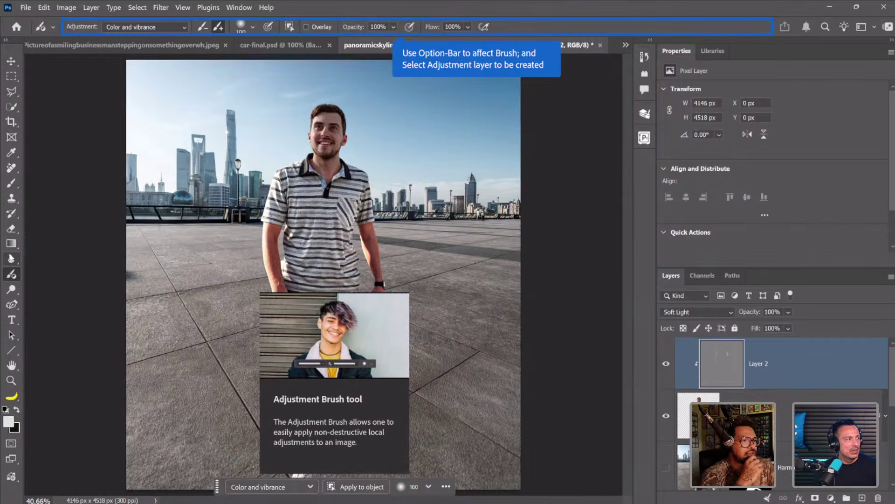
{"action": "right_click", "coordinate": [13, 263]}
{"action": "right_click", "coordinate": [11, 289]}
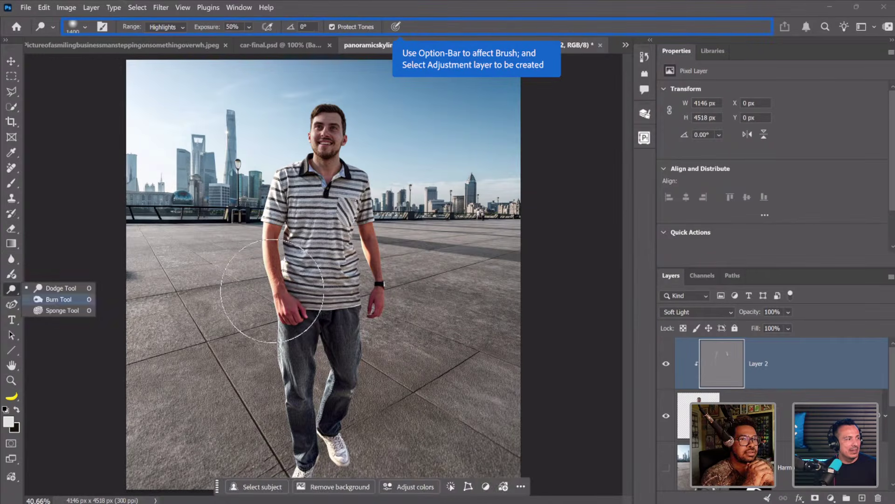
{"action": "left_click", "coordinate": [56, 301]}
{"action": "key", "text": "bracketleft"}
{"action": "mouse_move", "coordinate": [347, 425]}
{"action": "left_mouse_down"}
{"action": "mouse_move", "coordinate": [364, 392]}
{"action": "mouse_move", "coordinate": [383, 380]}
{"action": "mouse_move", "coordinate": [369, 370]}
{"action": "mouse_move", "coordinate": [363, 395]}
{"action": "left_mouse_up"}
- Reduce the Burn brush size to 500 and darken the shaded side of the striped shirt
{"action": "key", "text": "bracketleft"}
{"action": "key", "text": "bracketleft"}
{"action": "key", "text": "bracketleft"}
{"action": "key", "text": "bracketleft"}
{"action": "key", "text": "bracketleft"}
{"action": "key", "text": "bracketleft"}
{"action": "key", "text": "bracketleft"}
{"action": "key", "text": "bracketleft"}
{"action": "left_click_drag", "start_coordinate": [350, 280], "coordinate": [349, 216]}
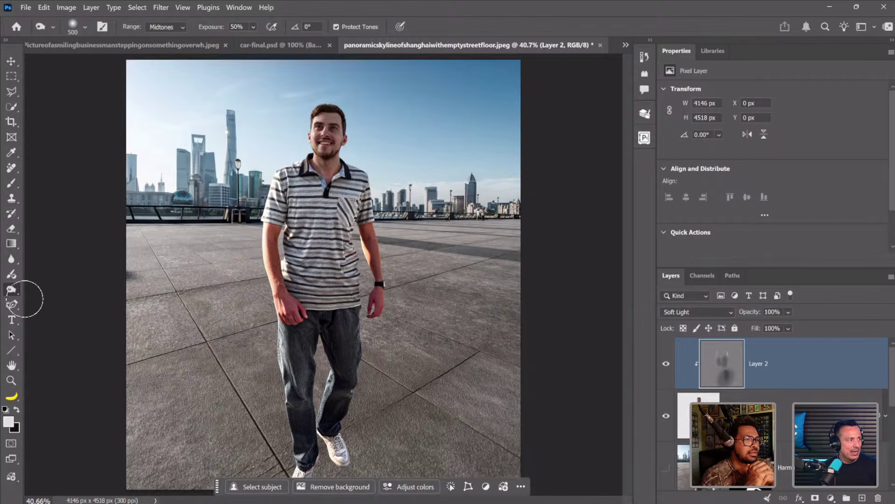
- Dodge the highlights around the man's head and shoulder on the gray layer at 50% exposure with a size 1400 brush
{"action": "left_click", "coordinate": [59, 288]}
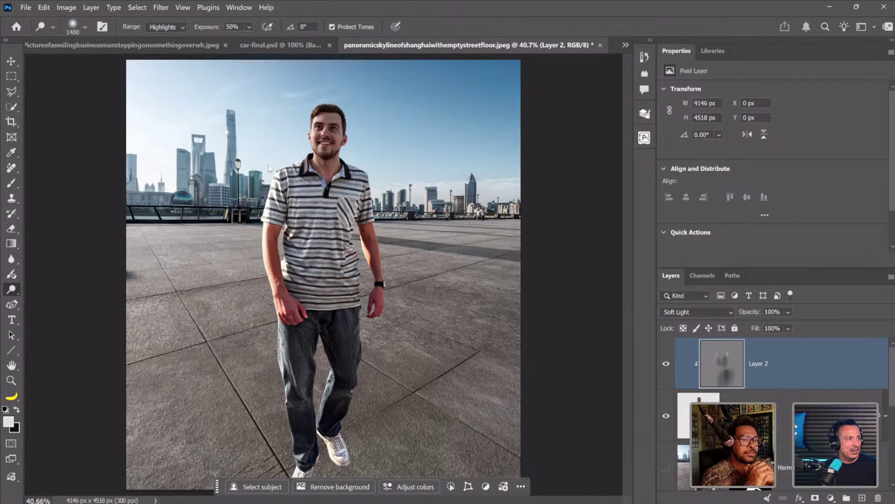
{"action": "left_click", "coordinate": [276, 147]}
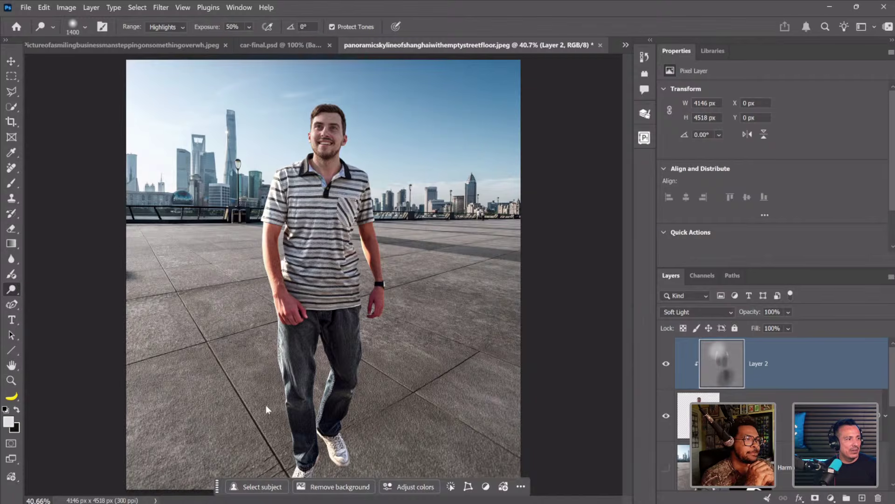
- Compare the man with and without the dodge-and-burn layer by toggling its visibility
{"action": "left_click", "coordinate": [667, 366]}
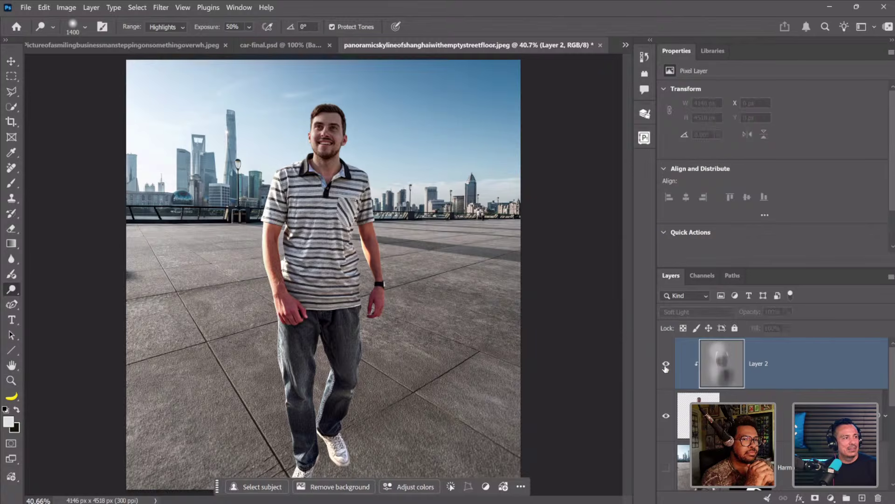
{"action": "left_click", "coordinate": [667, 367]}
{"action": "left_click", "coordinate": [667, 367]}
{"action": "left_click", "coordinate": [667, 367]}
{"action": "left_click", "coordinate": [666, 367]}
{"action": "left_click", "coordinate": [667, 368]}
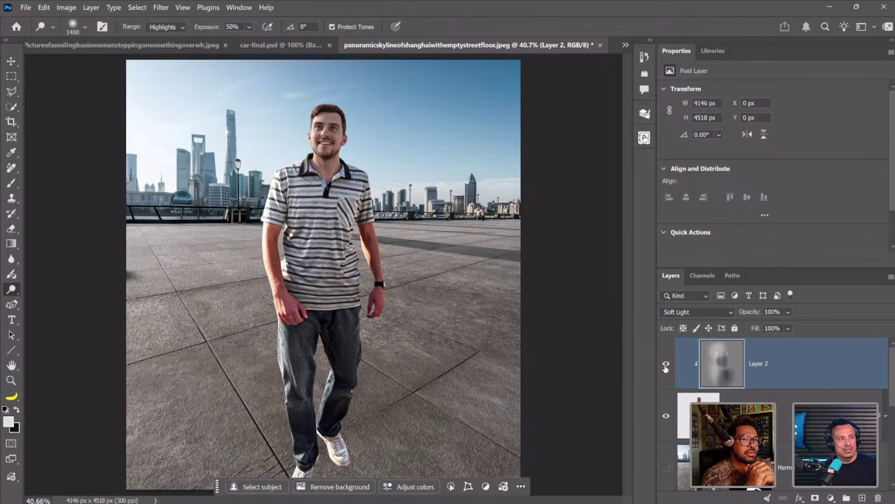
{"action": "left_click", "coordinate": [667, 367]}
{"action": "left_click", "coordinate": [667, 367]}
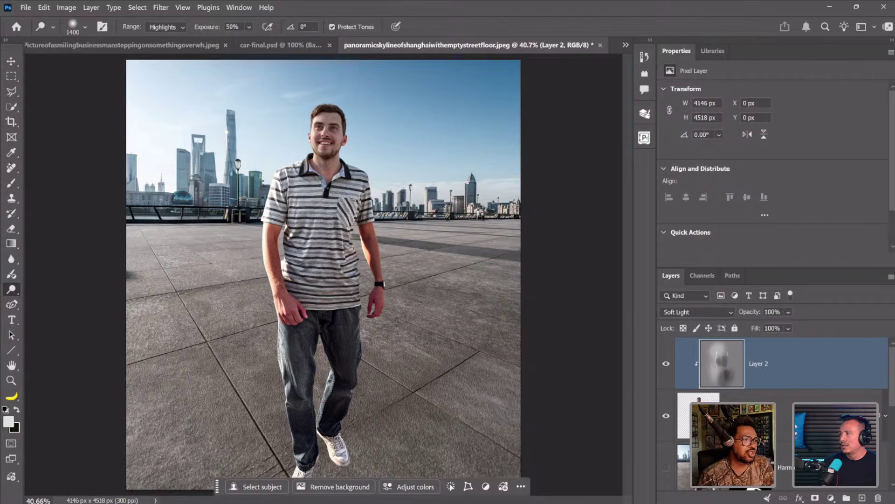
- Review the saved prompts in Prompt Vault, pin the 1953 Dodge Coronet prompt, and close the plugin
{"action": "left_click", "coordinate": [645, 139]}
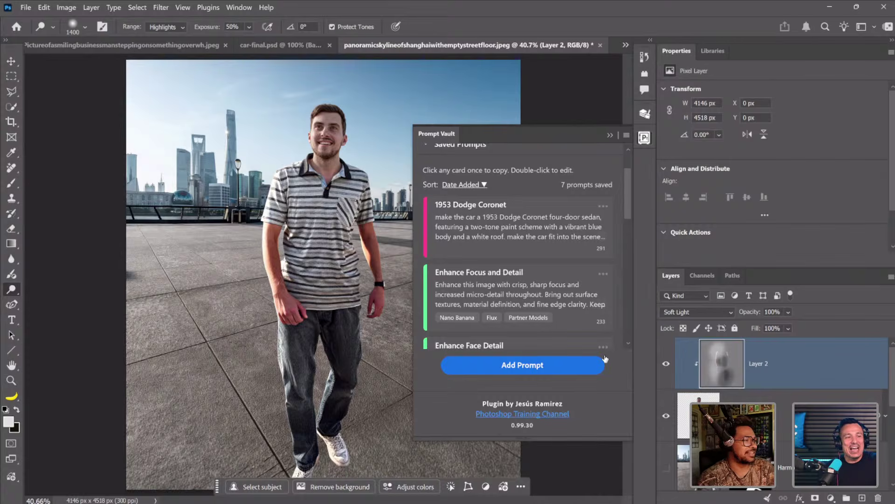
{"action": "scroll", "coordinate": [628, 199], "scroll_direction": "up", "scroll_amount": 2}
{"action": "scroll", "coordinate": [626, 194], "scroll_direction": "up", "scroll_amount": 1}
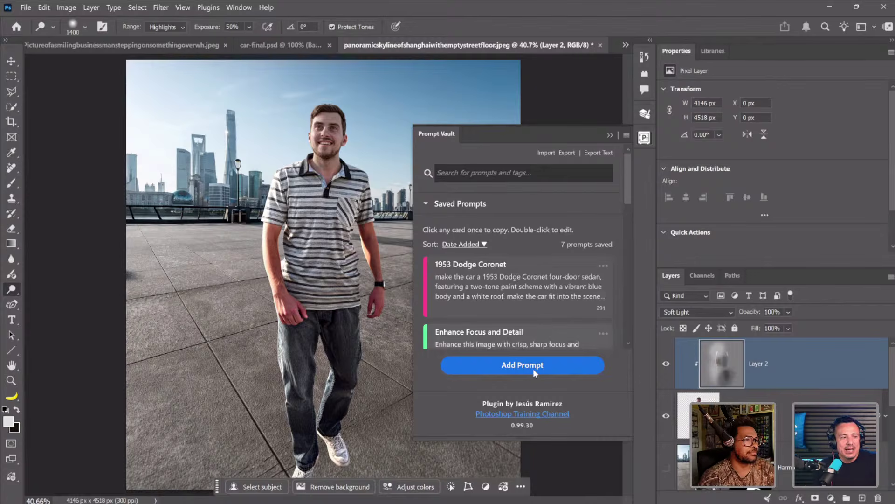
{"action": "scroll", "coordinate": [554, 316], "scroll_direction": "down", "scroll_amount": 8}
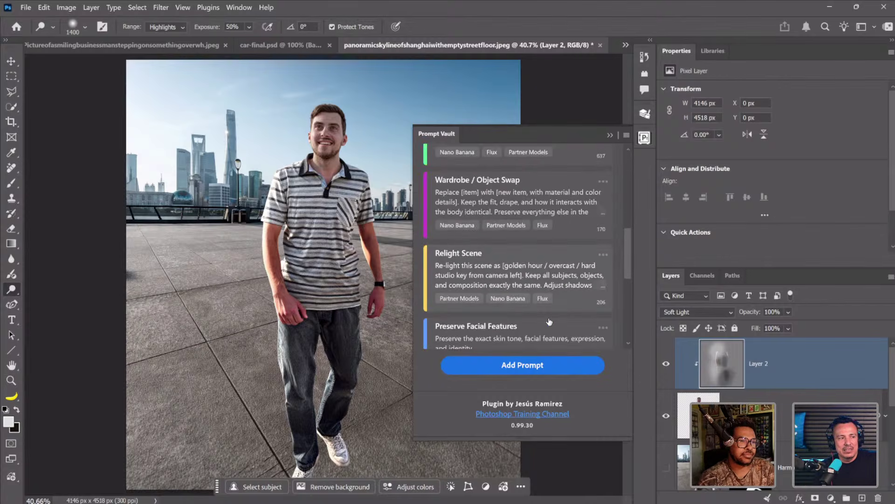
{"action": "scroll", "coordinate": [546, 330], "scroll_direction": "up", "scroll_amount": 8}
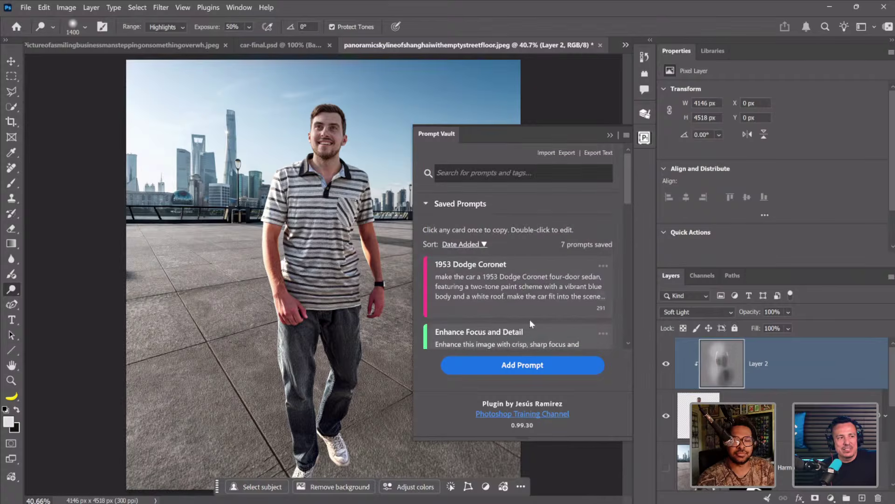
{"action": "left_click", "coordinate": [600, 268]}
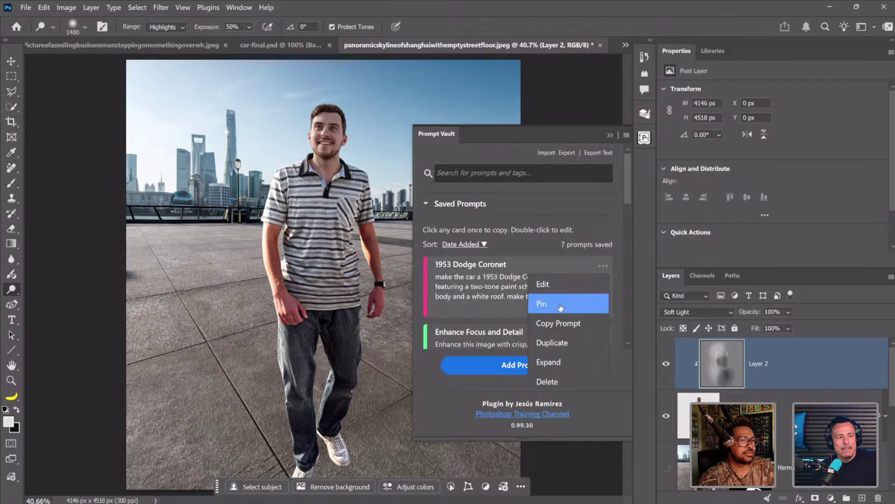
{"action": "left_click", "coordinate": [557, 305]}
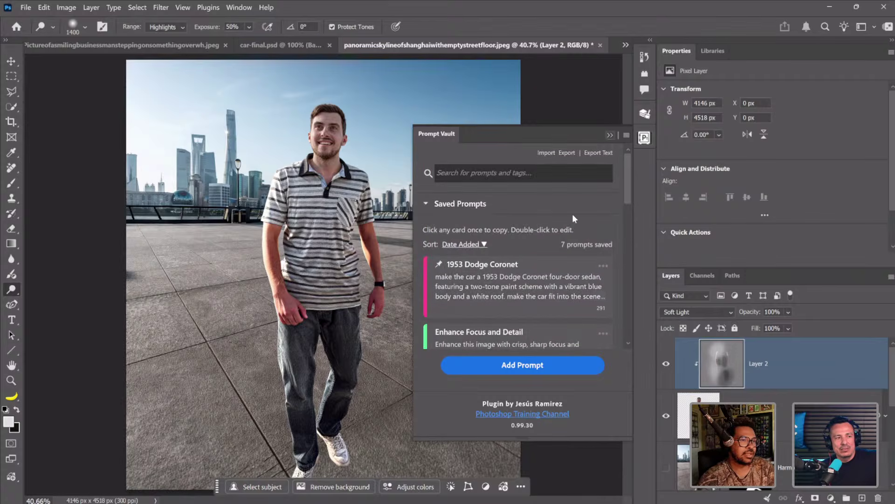
{"action": "left_click", "coordinate": [603, 333]}
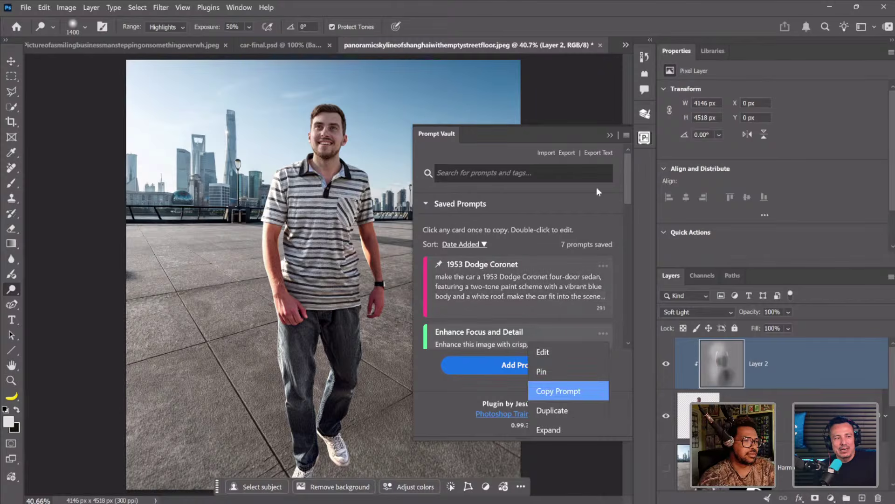
{"action": "left_click", "coordinate": [609, 137]}
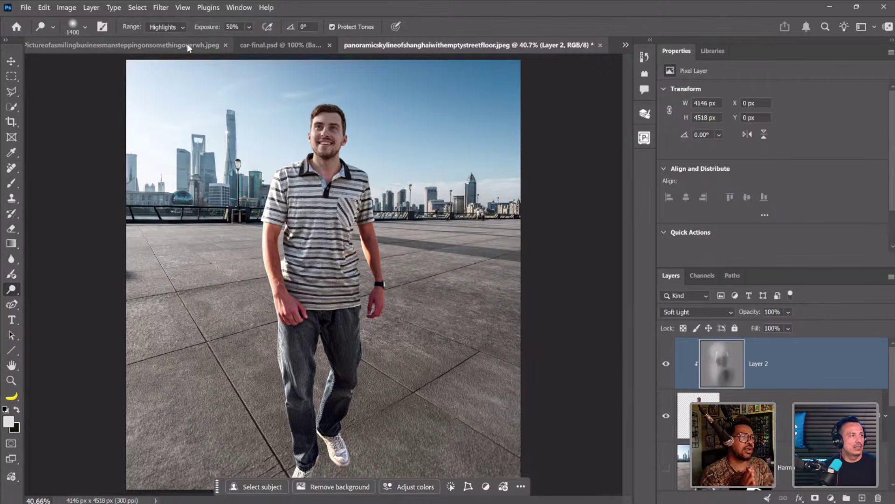
- Close the Shanghai document, saving it to the Desktop as panoramicskylineofshanghaiwithemptystreetfloor.psd with Maximize Compatibility enabled
{"action": "left_click", "coordinate": [268, 45]}
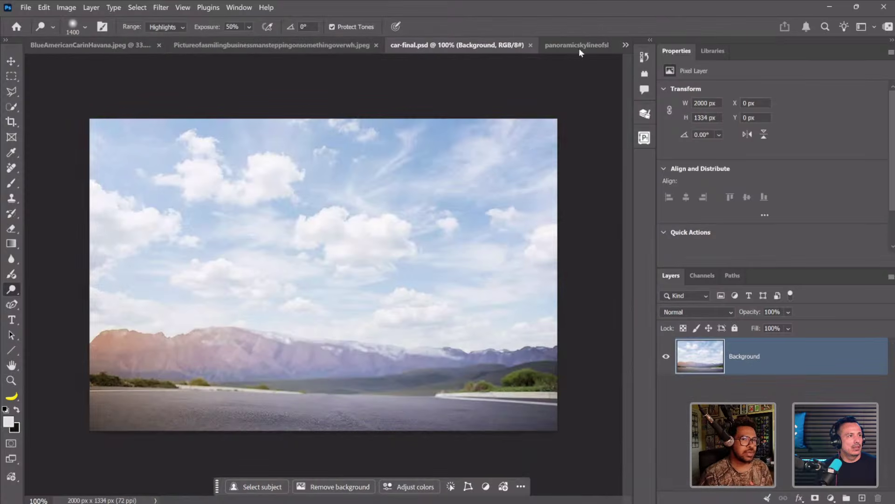
{"action": "left_click", "coordinate": [617, 46]}
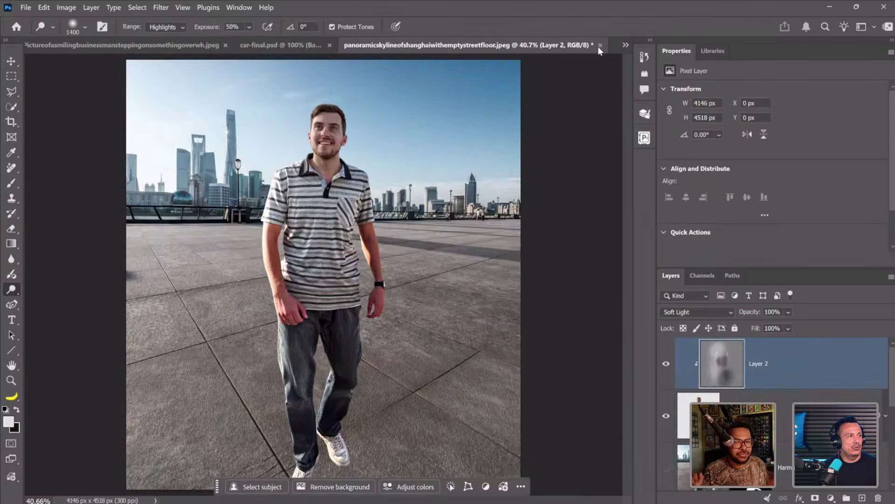
{"action": "left_click", "coordinate": [600, 45]}
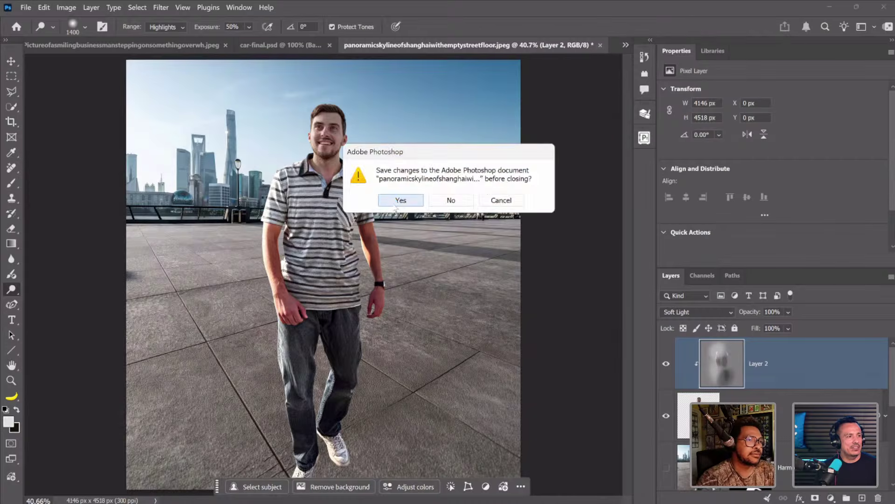
{"action": "left_click", "coordinate": [396, 204]}
{"action": "left_click", "coordinate": [107, 110]}
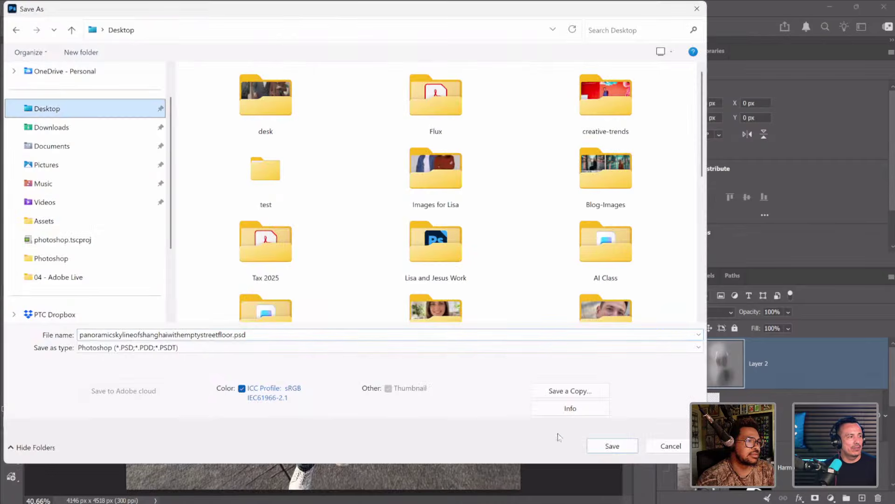
{"action": "left_click", "coordinate": [621, 449]}
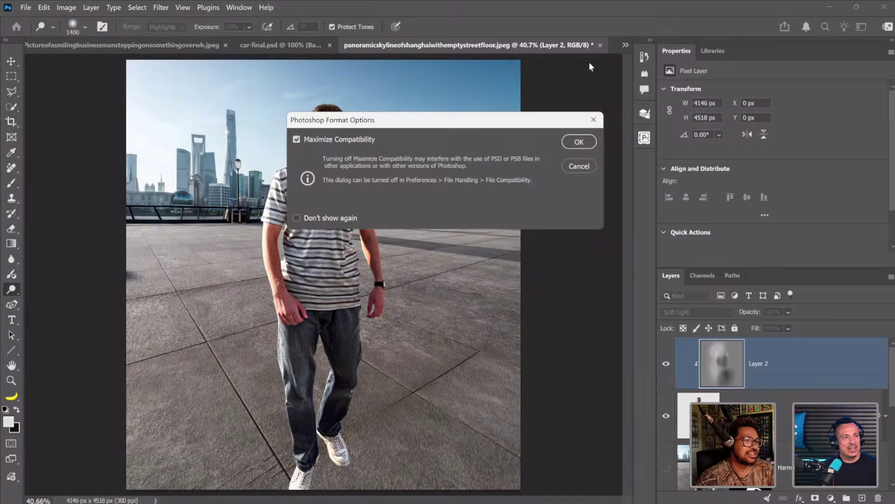
{"action": "key", "text": "Return"}
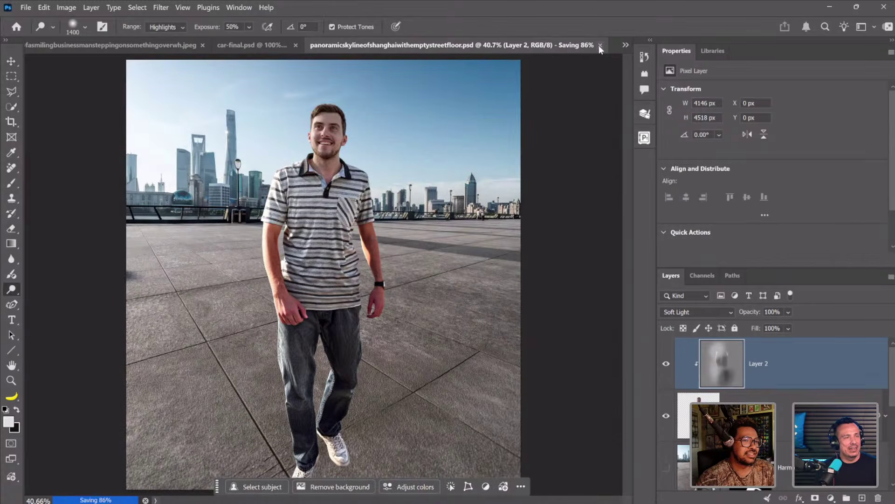
- Close the Shanghai document and close the smiling businessman document without saving its changes
{"action": "left_click", "coordinate": [599, 45]}
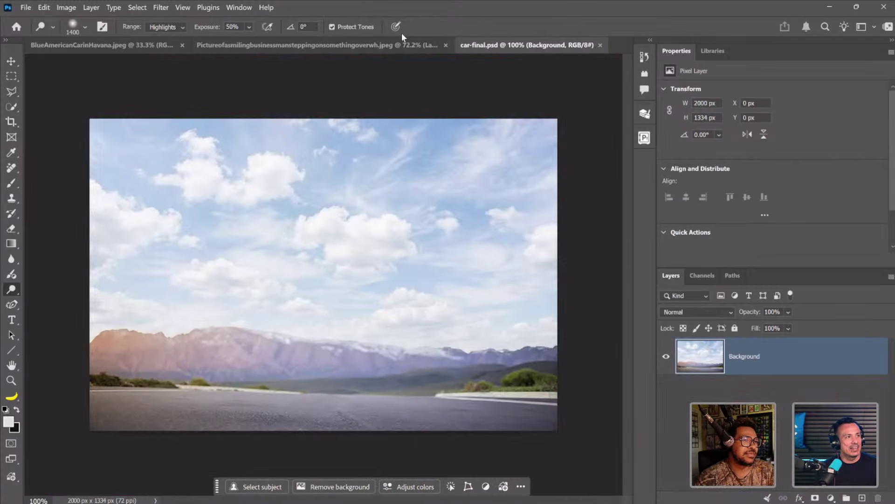
{"action": "left_click", "coordinate": [361, 44]}
{"action": "left_click", "coordinate": [459, 45]}
{"action": "left_click", "coordinate": [447, 204]}
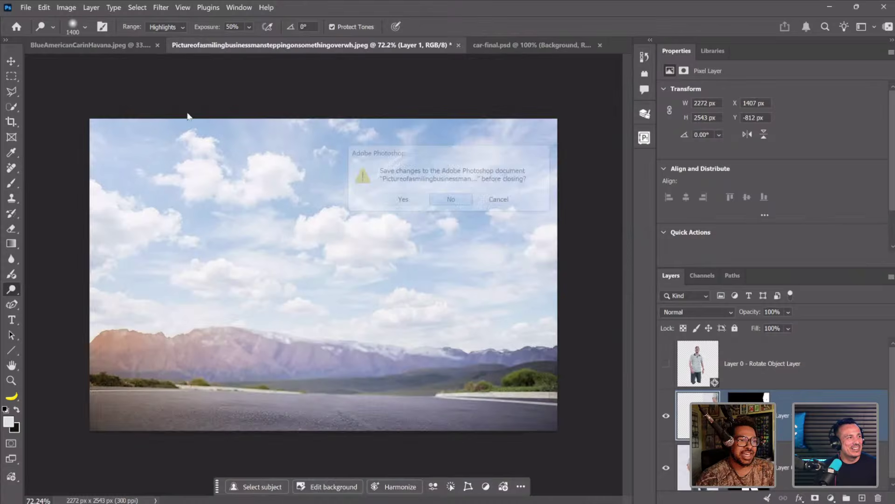
- Copy the blue car photo from BlueAmericanCarinHavana.jpeg into car-final.psd as a new layer
{"action": "left_click", "coordinate": [115, 43]}
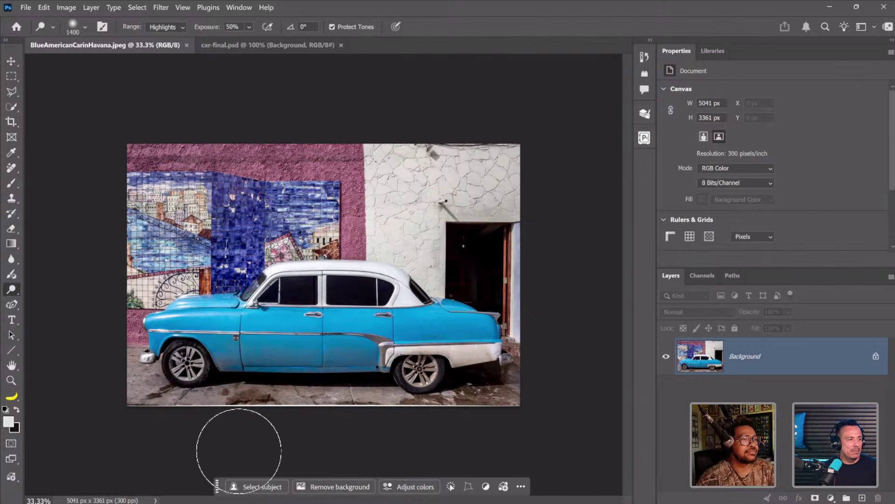
{"action": "left_click", "coordinate": [14, 62]}
{"action": "left_click_drag", "start_coordinate": [282, 47], "coordinate": [328, 337]}
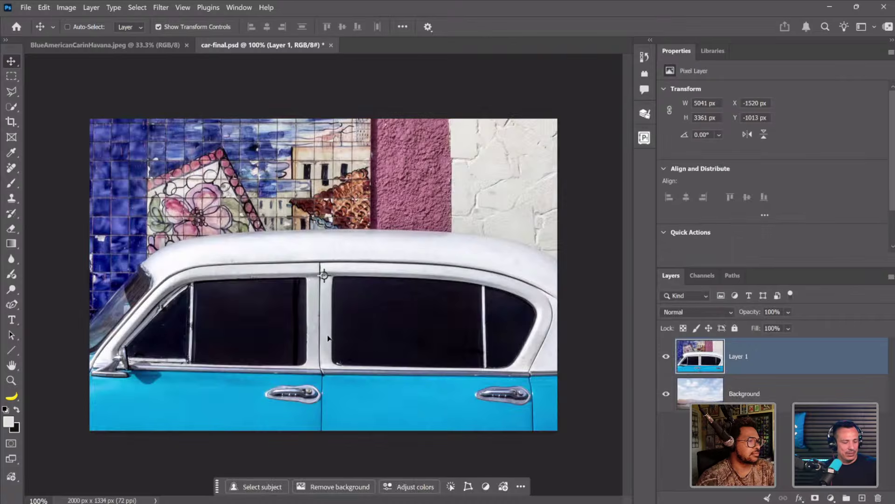
- Scale the car photo layer to about 30% and position it slightly lower over the road
{"action": "key", "text": "ctrl+t"}
{"action": "key", "text": "ctrl+0"}
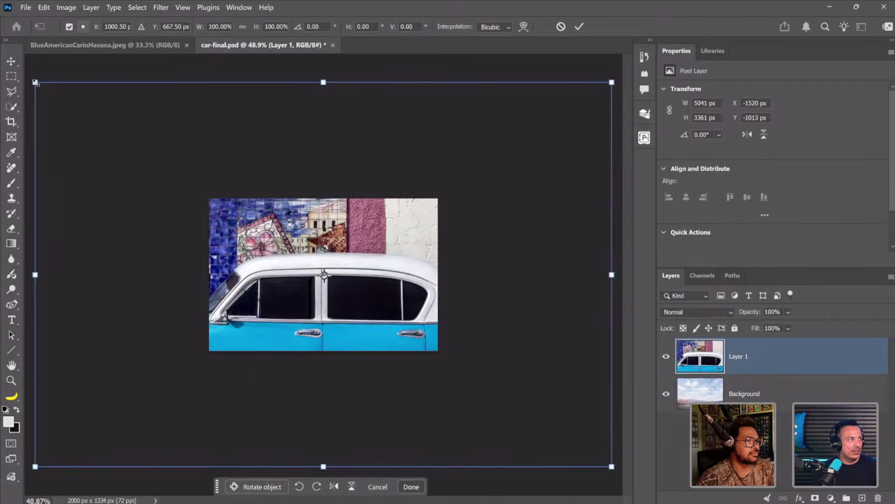
{"action": "left_click_drag", "start_coordinate": [36, 83], "coordinate": [237, 217]}
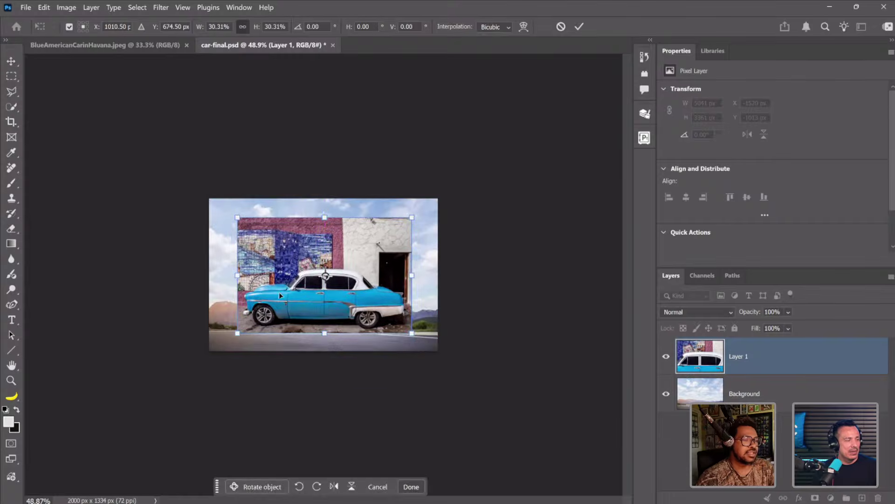
{"action": "left_click_drag", "start_coordinate": [292, 326], "coordinate": [290, 335]}
{"action": "key", "text": "Return"}
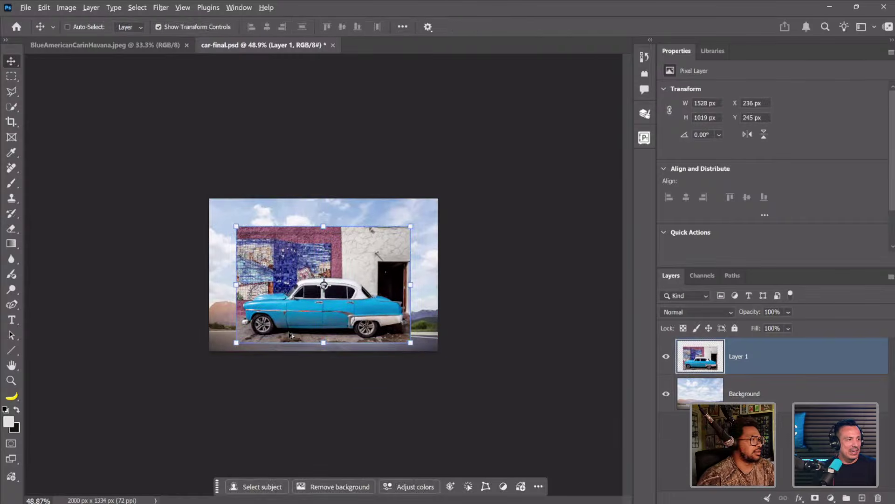
- Use Rotate Object on the car, turning it to about 112° with a 1.7° tilt, -2.8° roll and 46.6° perspective
{"action": "scroll", "coordinate": [290, 335], "scroll_direction": "up", "scroll_amount": 2, "text": "alt"}
{"action": "scroll", "coordinate": [273, 387], "scroll_direction": "up", "scroll_amount": 2}
{"action": "left_click", "coordinate": [255, 487]}
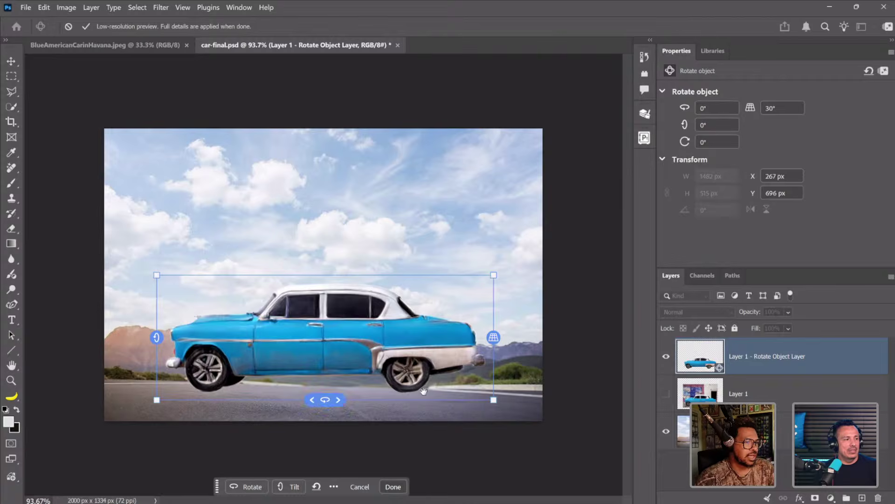
{"action": "left_click_drag", "start_coordinate": [424, 391], "coordinate": [459, 349]}
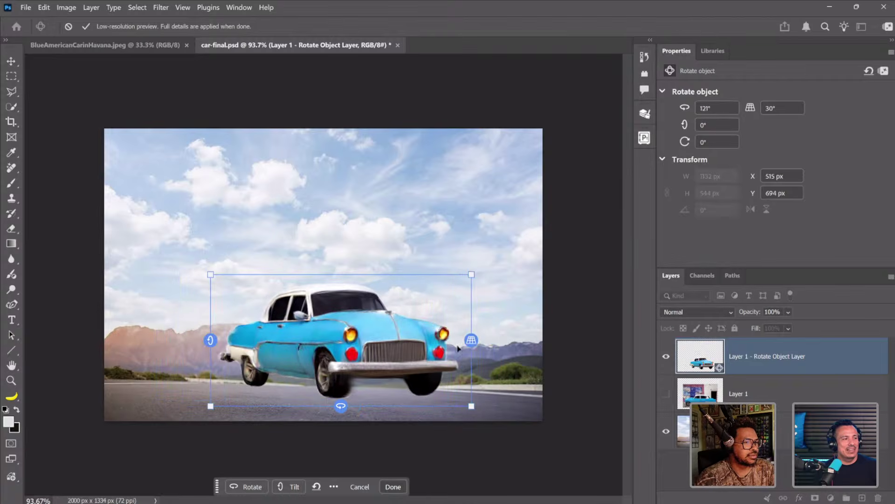
{"action": "left_click_drag", "start_coordinate": [210, 337], "coordinate": [242, 348]}
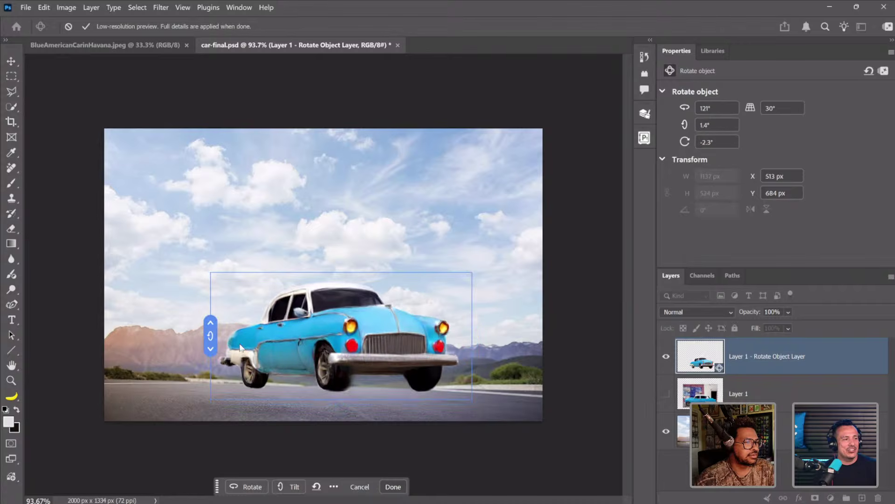
{"action": "left_click_drag", "start_coordinate": [342, 400], "coordinate": [465, 408]}
{"action": "left_click_drag", "start_coordinate": [345, 404], "coordinate": [330, 398]}
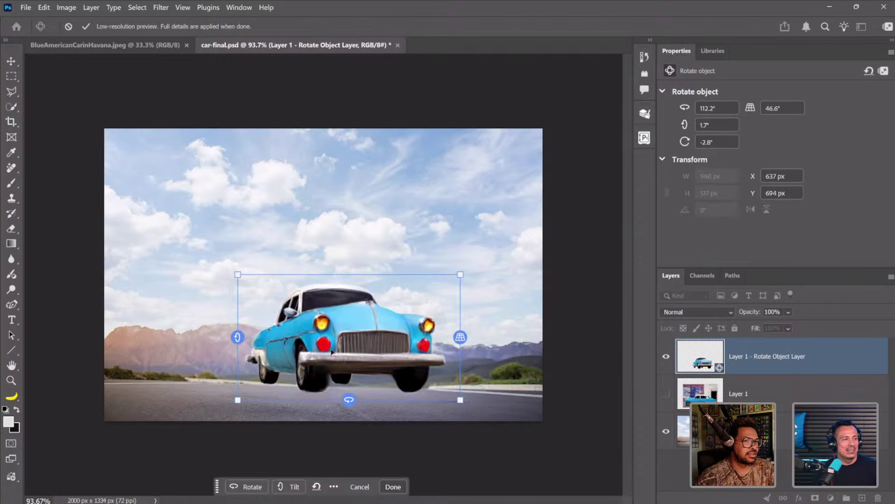
- Enlarge the car to fill most of the road's width, fine-tune its rotation to about 114.8° and tilt to 1.4°, and apply
{"action": "left_click_drag", "start_coordinate": [332, 352], "coordinate": [286, 362]}
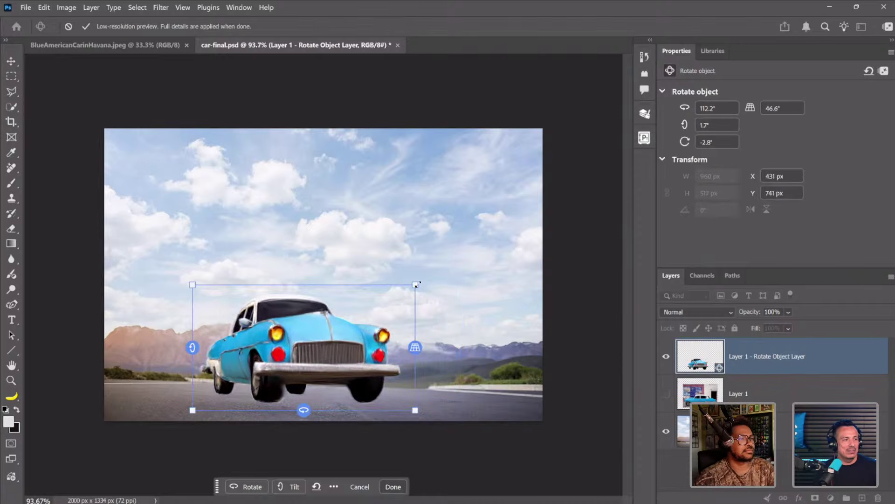
{"action": "left_click_drag", "start_coordinate": [415, 284], "coordinate": [380, 288]}
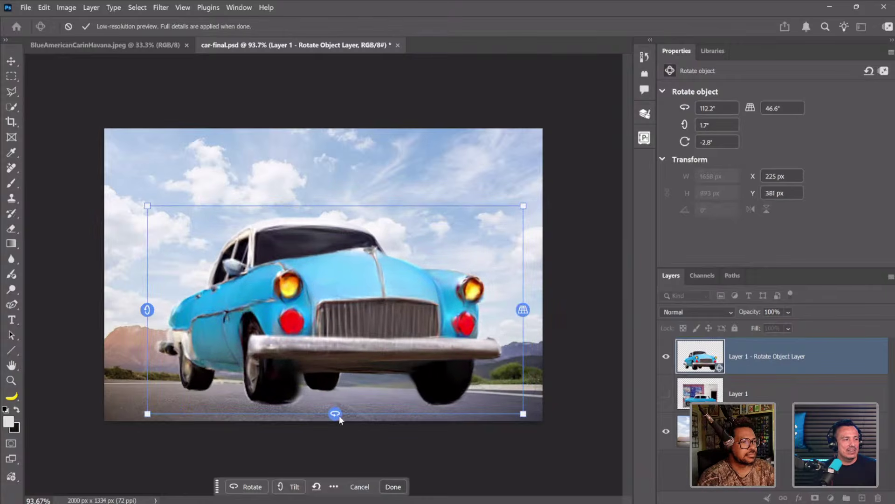
{"action": "mouse_move", "coordinate": [340, 410]}
{"action": "left_mouse_down"}
{"action": "mouse_move", "coordinate": [329, 402]}
{"action": "mouse_move", "coordinate": [338, 413]}
{"action": "left_mouse_up"}
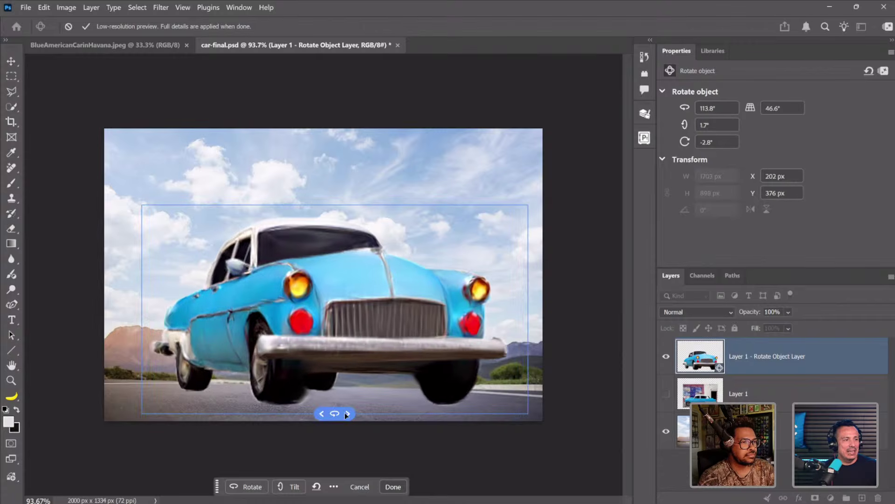
{"action": "left_click_drag", "start_coordinate": [139, 306], "coordinate": [139, 310]}
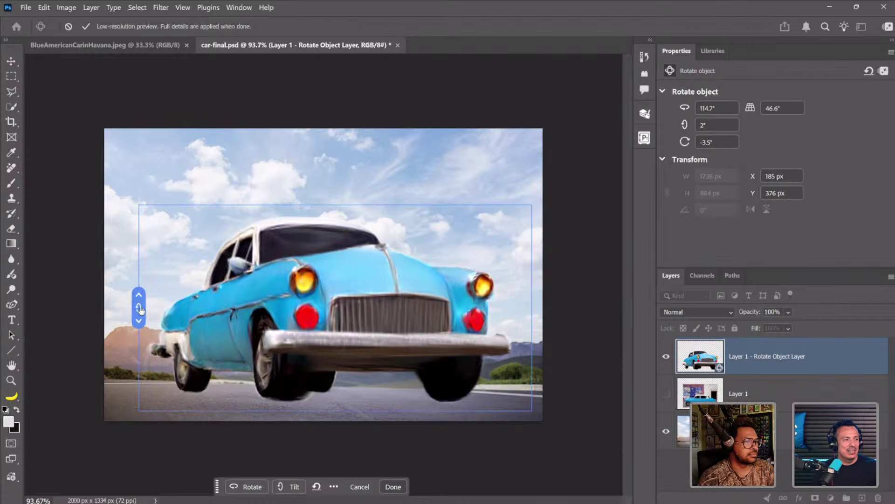
{"action": "key", "text": "Return"}
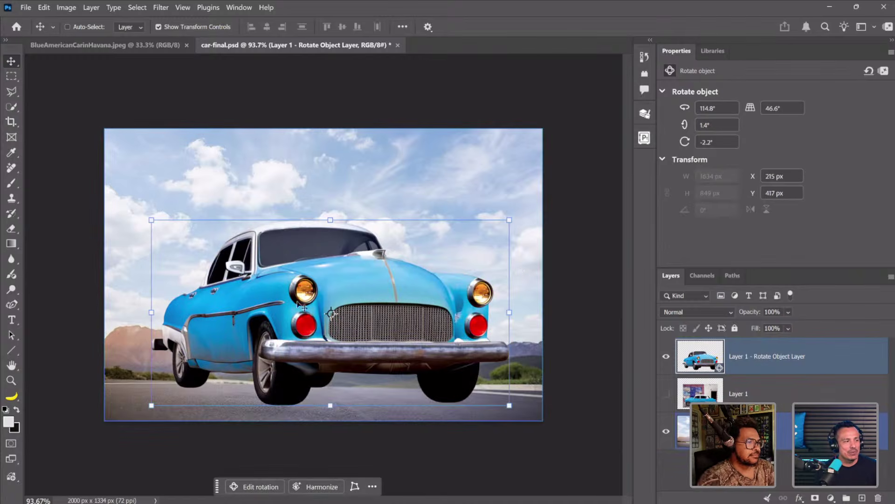
- Lower the car slightly onto the road and harmonize it with the background, comparing the generated variations
{"action": "left_click_drag", "start_coordinate": [332, 283], "coordinate": [333, 289]}
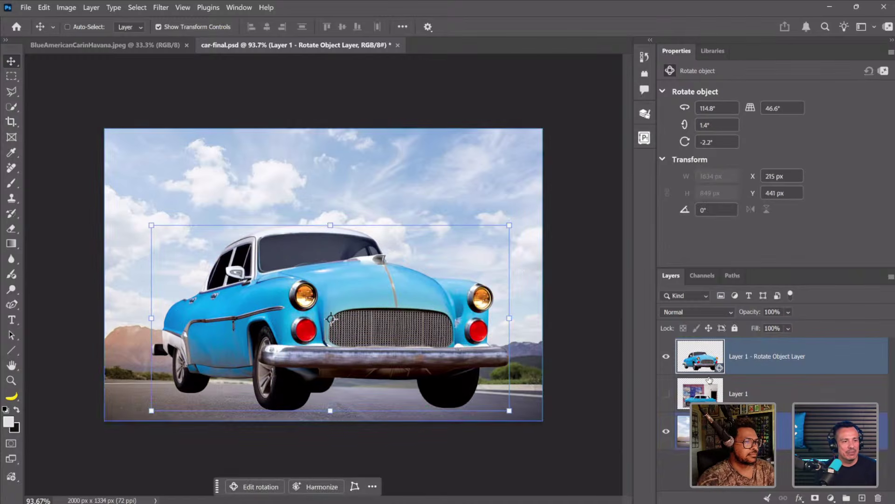
{"action": "left_click", "coordinate": [322, 486]}
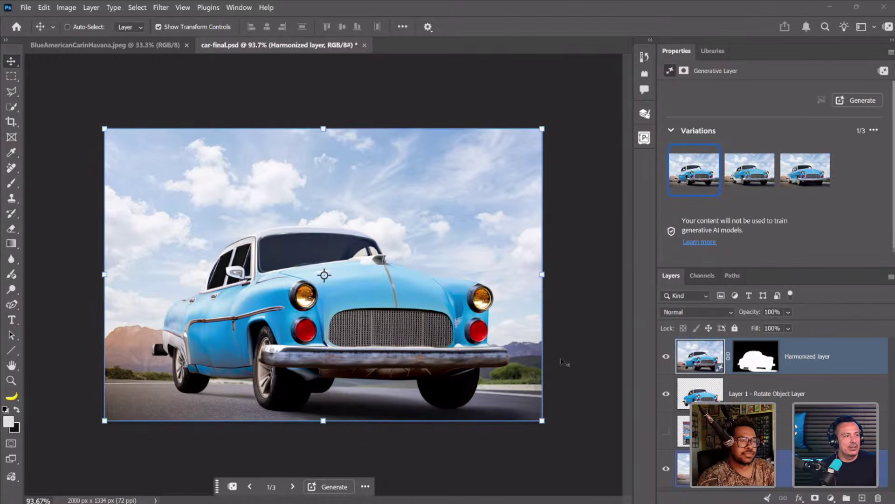
{"action": "left_click", "coordinate": [799, 172]}
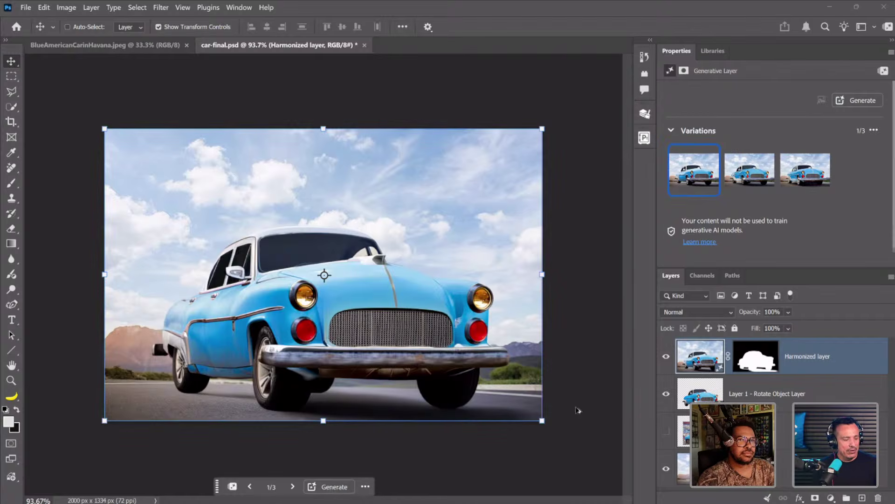
- Export the composite for web to the Desktop as car-final.jpg, using the JPEG High preset at quality 60
{"action": "key", "text": "ctrl+alt+shift+s"}
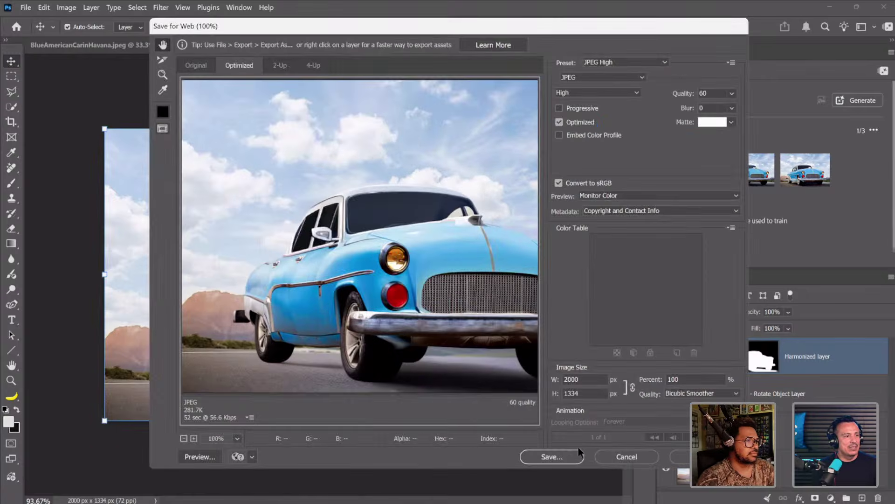
{"action": "left_click", "coordinate": [572, 456]}
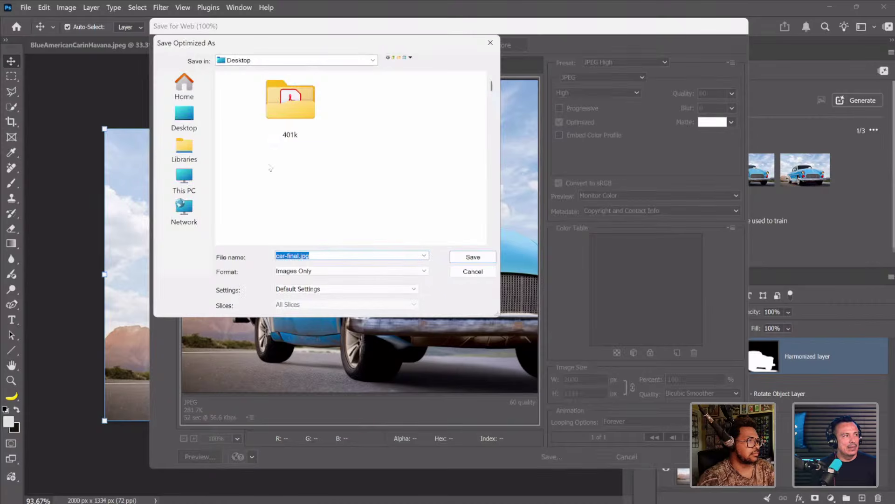
{"action": "left_click", "coordinate": [474, 256]}
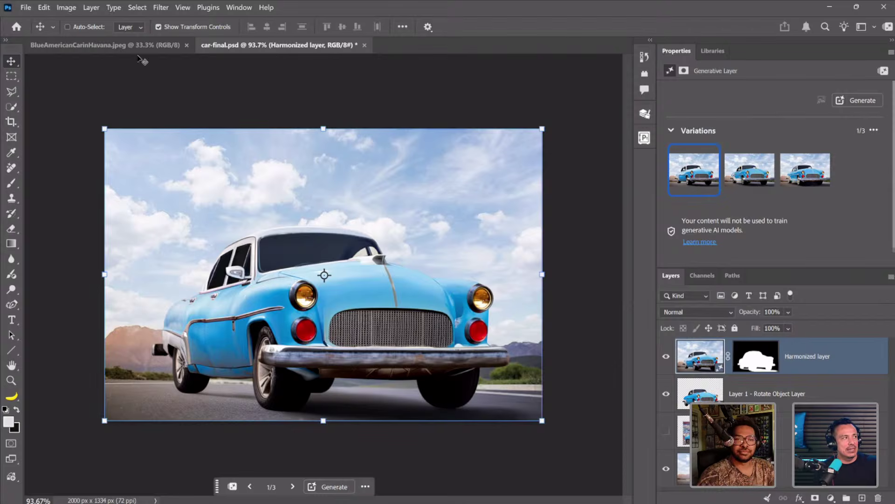
- Open the Firefly workspace and load car-final.jpg from the Desktop as its image
{"action": "left_click", "coordinate": [14, 29]}
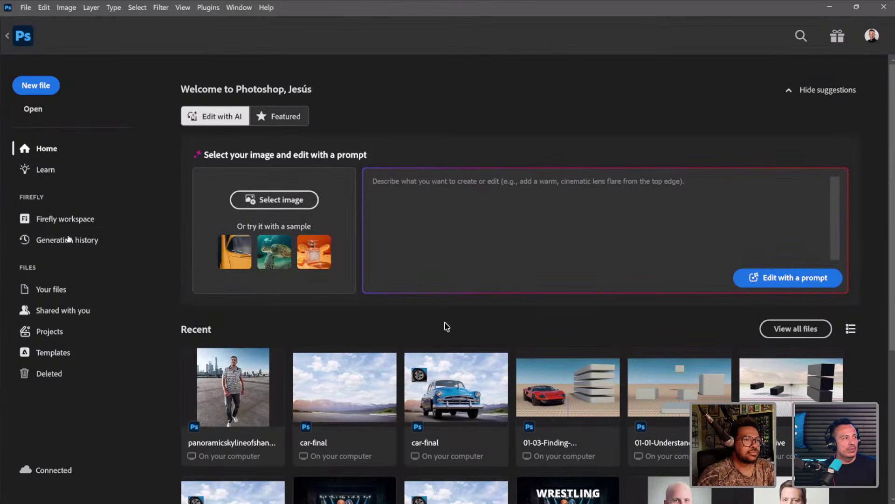
{"action": "left_click", "coordinate": [66, 235]}
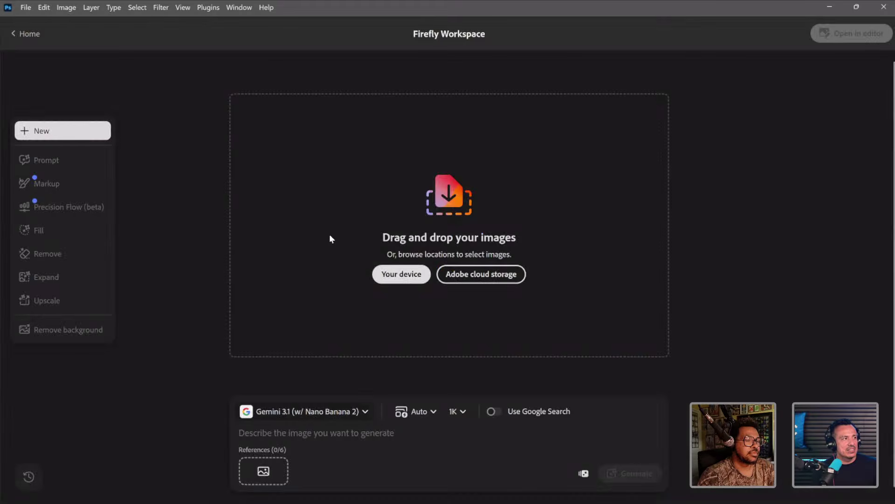
{"action": "left_click", "coordinate": [403, 277]}
{"action": "scroll", "coordinate": [332, 191], "scroll_direction": "down", "scroll_amount": 6}
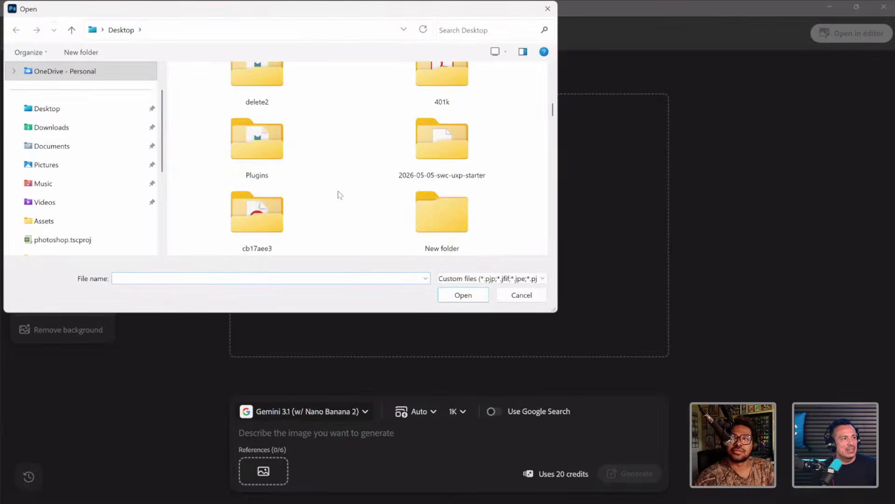
{"action": "scroll", "coordinate": [339, 195], "scroll_direction": "up", "scroll_amount": 3}
{"action": "scroll", "coordinate": [340, 195], "scroll_direction": "down", "scroll_amount": 10}
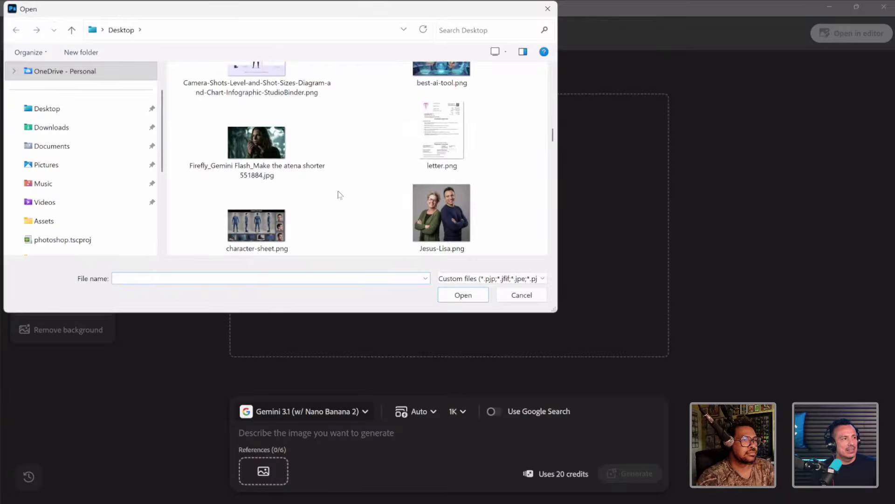
{"action": "scroll", "coordinate": [361, 181], "scroll_direction": "down", "scroll_amount": 6}
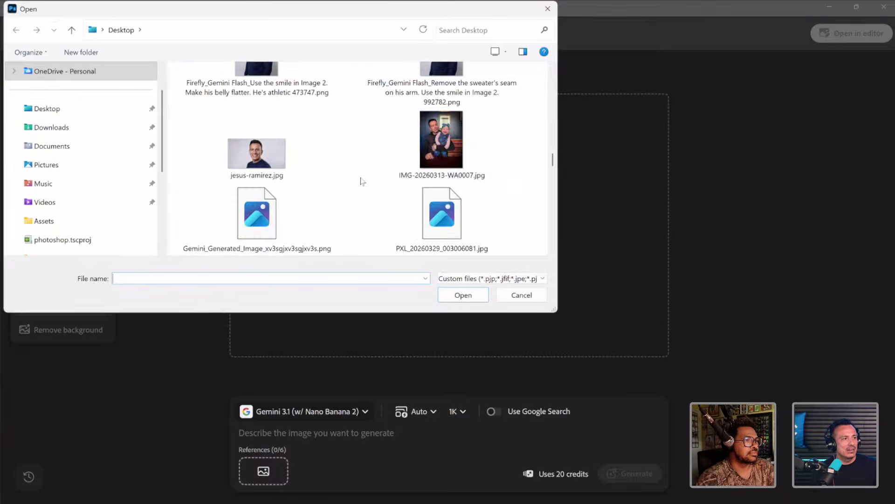
{"action": "scroll", "coordinate": [362, 181], "scroll_direction": "down", "scroll_amount": 8}
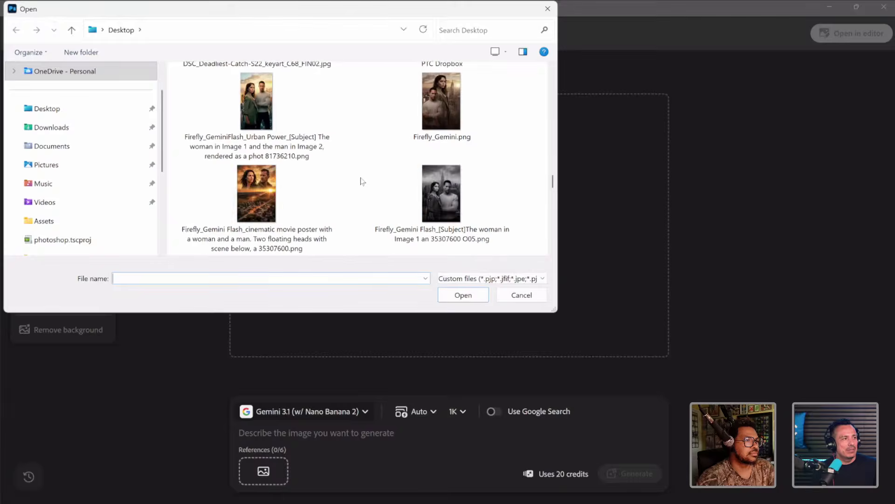
{"action": "scroll", "coordinate": [362, 181], "scroll_direction": "down", "scroll_amount": 6}
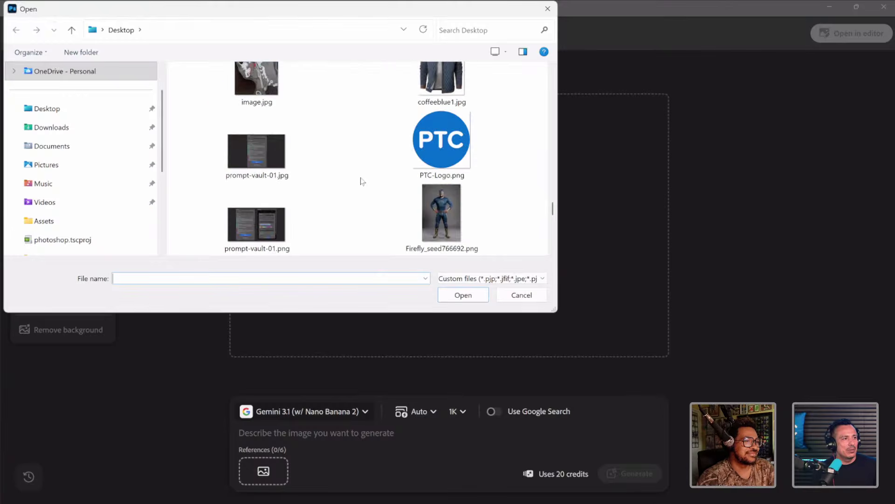
{"action": "scroll", "coordinate": [362, 181], "scroll_direction": "down", "scroll_amount": 8}
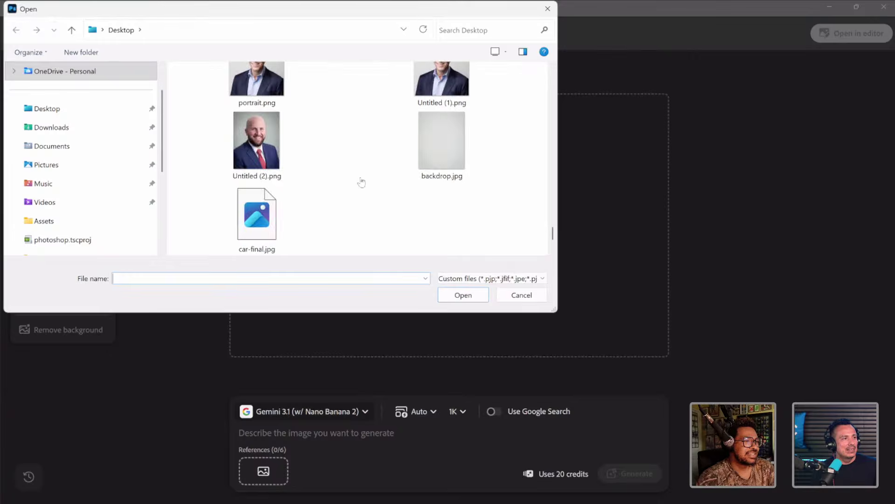
{"action": "double_click", "coordinate": [253, 224]}
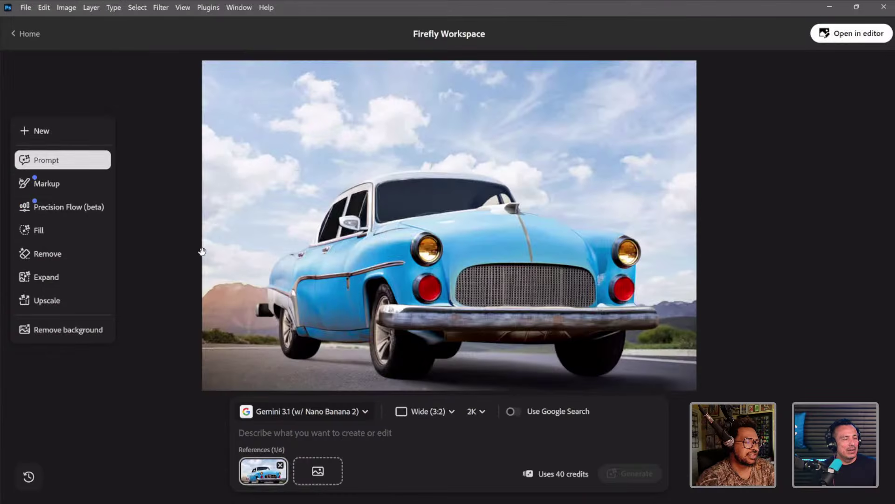
- Return to the car-final.psd document and copy the 1953 Dodge Coronet prompt from Prompt Vault
{"action": "left_click", "coordinate": [14, 39]}
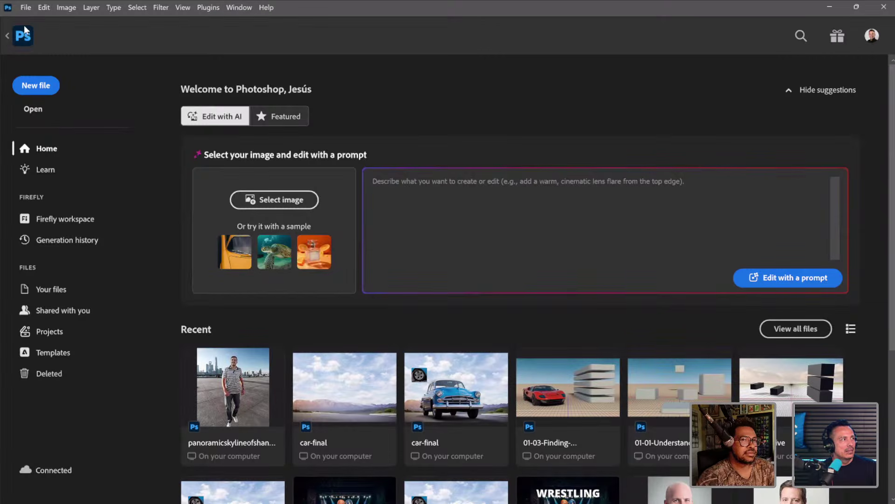
{"action": "left_click", "coordinate": [8, 38]}
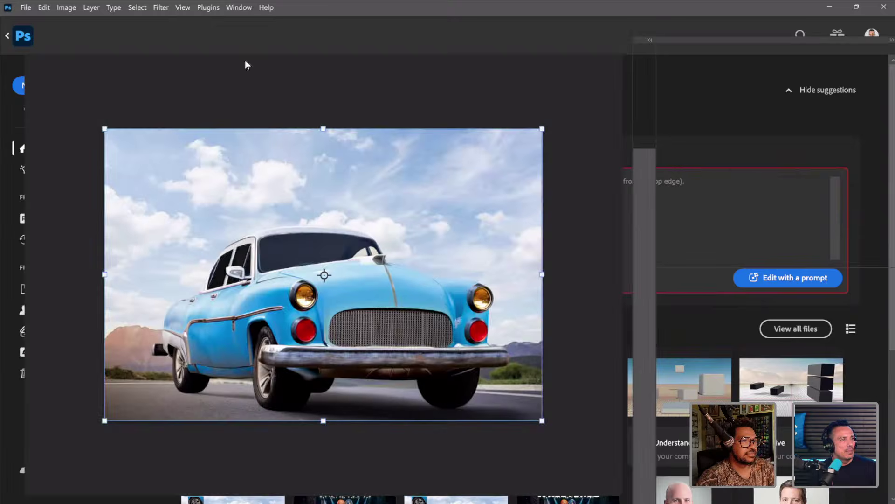
{"action": "left_click", "coordinate": [644, 138]}
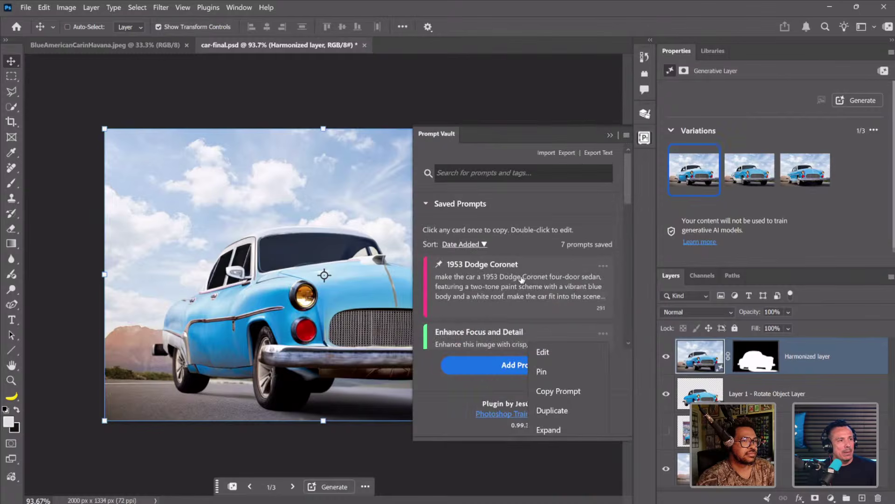
{"action": "left_click", "coordinate": [523, 291]}
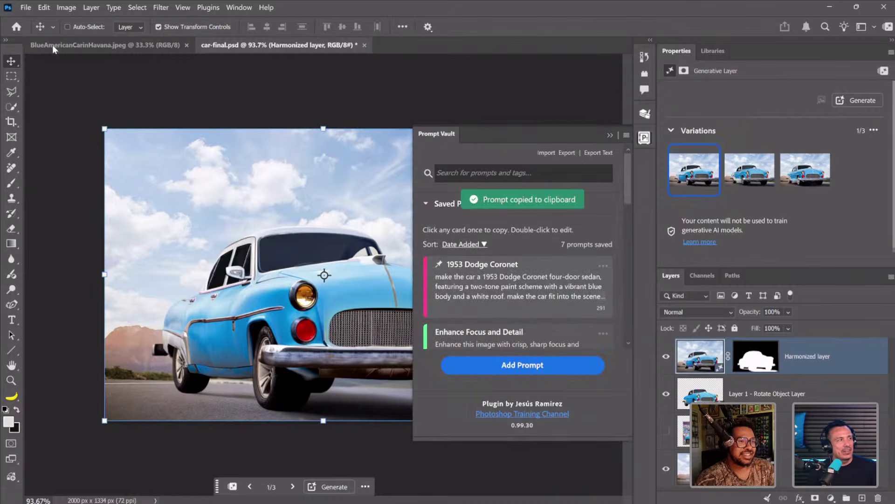
- Reopen the Firefly workspace and load car-final.jpg from the Desktop as the image to edit
{"action": "left_click", "coordinate": [14, 28]}
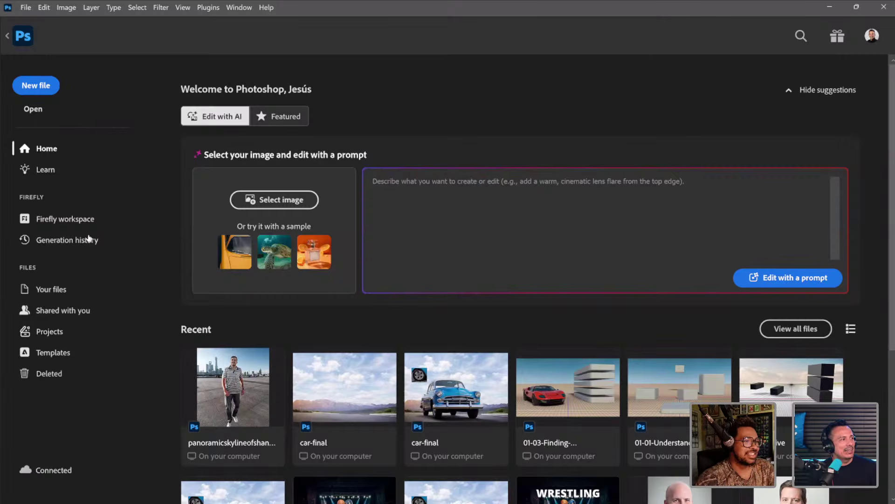
{"action": "left_click", "coordinate": [82, 221]}
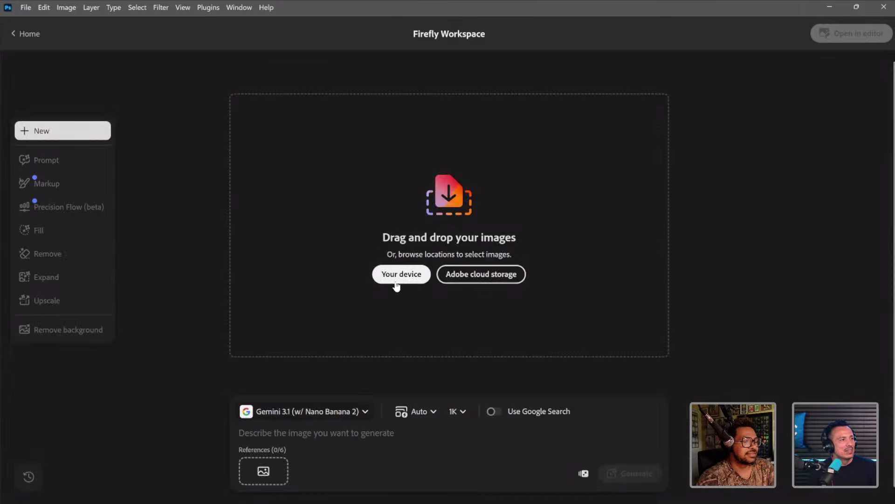
{"action": "left_click", "coordinate": [397, 275]}
{"action": "scroll", "coordinate": [385, 219], "scroll_direction": "down", "scroll_amount": 5}
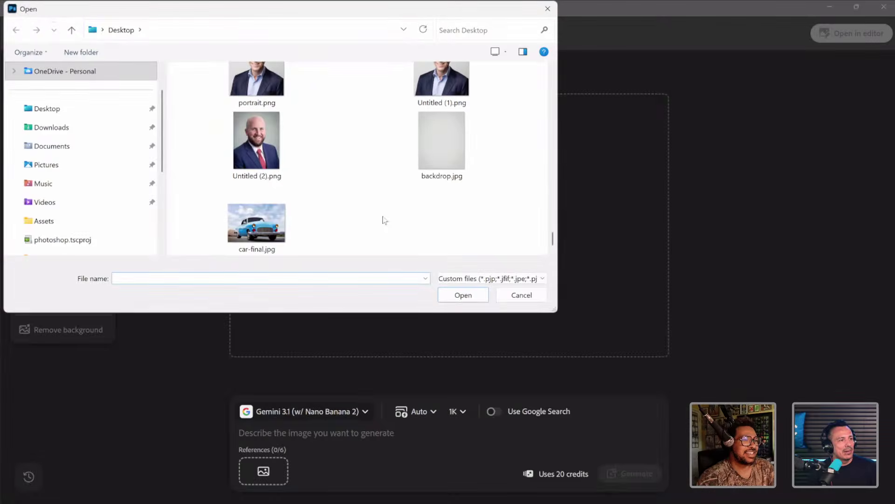
{"action": "left_click", "coordinate": [264, 231]}
{"action": "key", "text": "Return"}
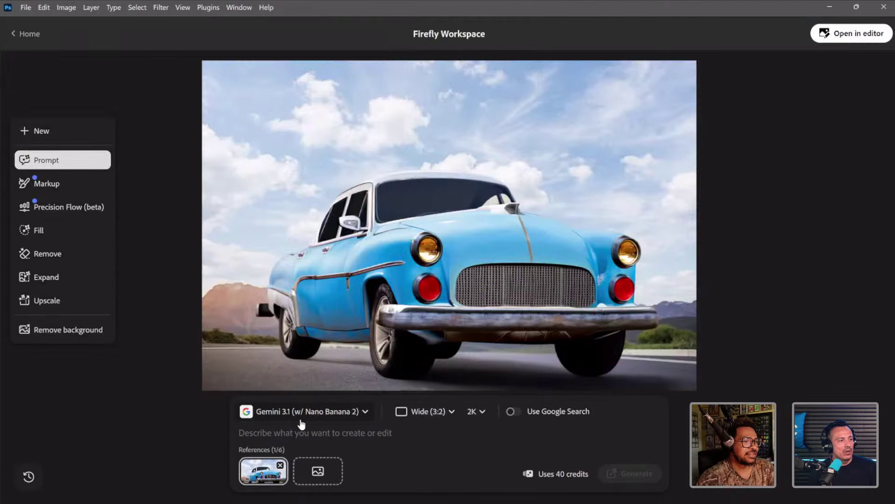
- Paste the copied 1953 Dodge Coronet prompt and generate the image with Google Search enabled and the aspect ratio set to Auto
{"action": "left_click", "coordinate": [311, 427]}
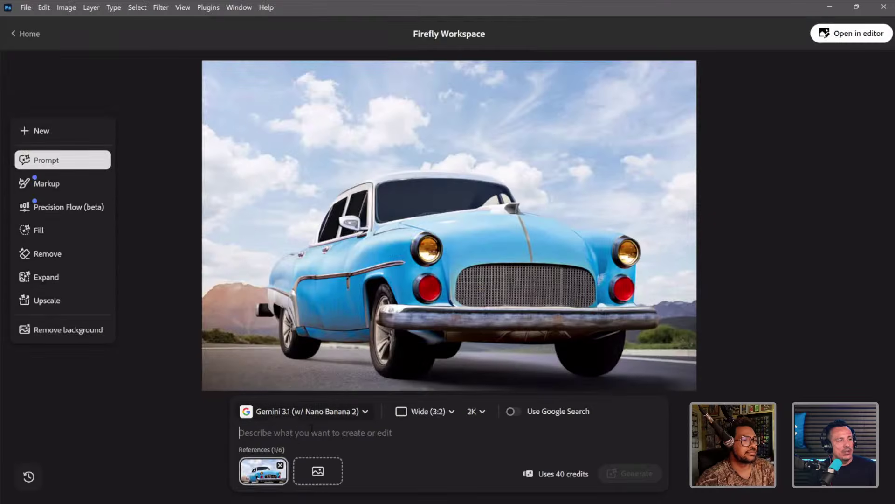
{"action": "key", "text": "ctrl+v"}
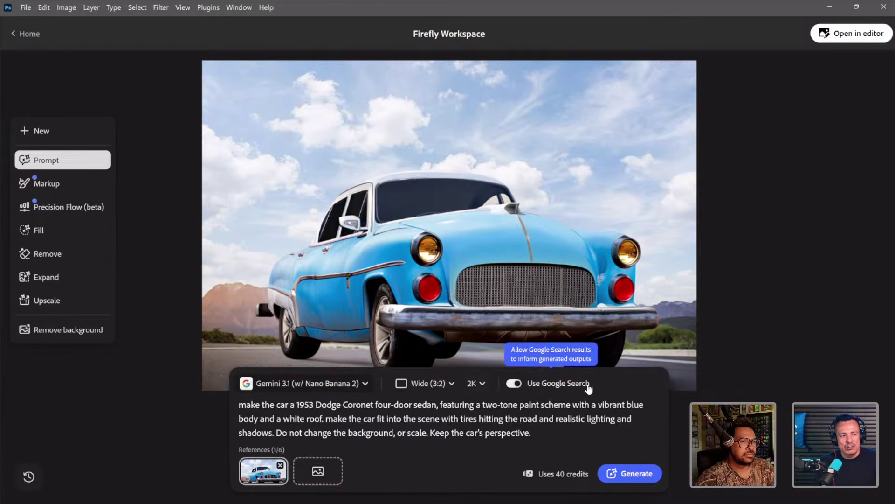
{"action": "left_click", "coordinate": [448, 383]}
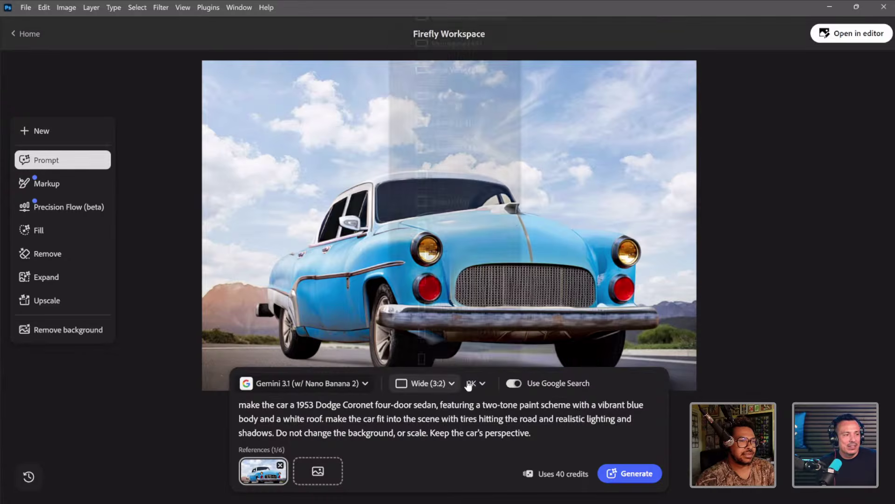
{"action": "left_click", "coordinate": [470, 383]}
{"action": "left_click", "coordinate": [438, 385]}
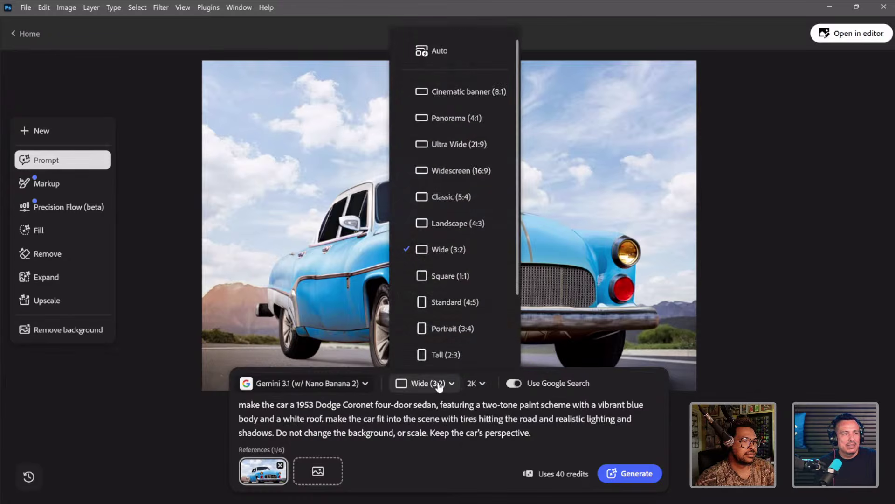
{"action": "left_click", "coordinate": [438, 50]}
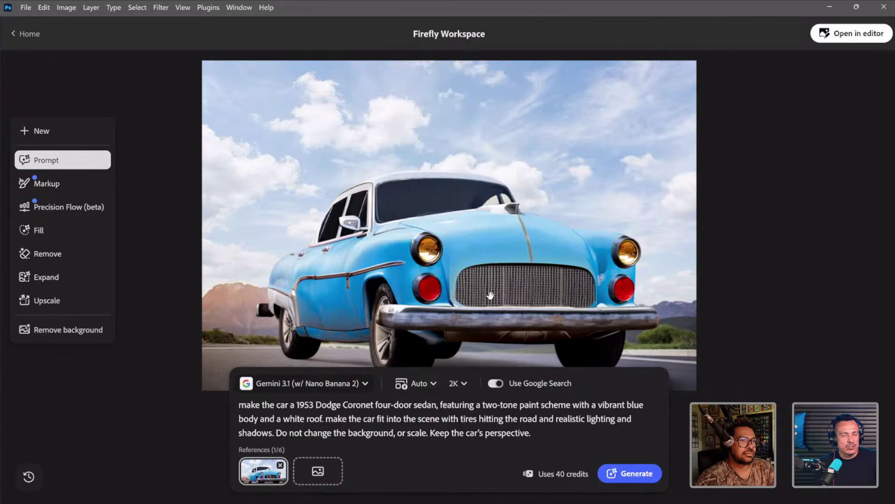
{"action": "left_click", "coordinate": [628, 476]}
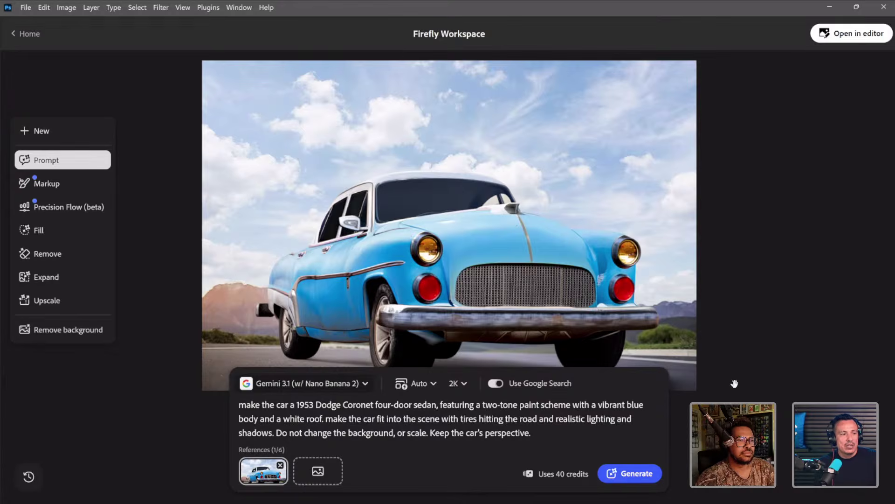
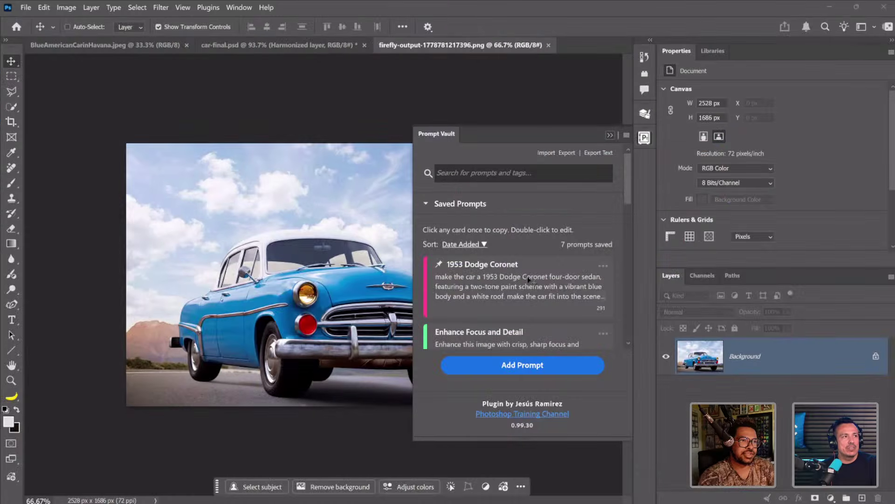
- Remove the background from the Firefly output image and bring the cut-out car into car-final.psd
{"action": "left_click", "coordinate": [345, 347]}
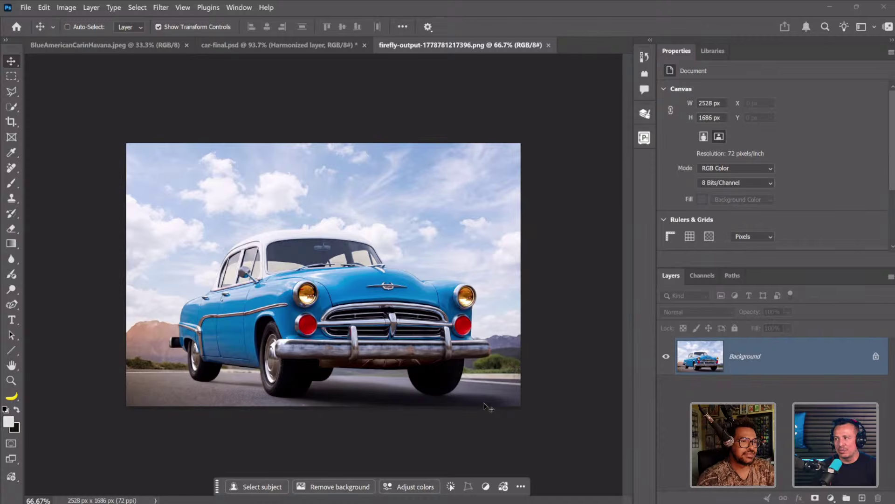
{"action": "left_click", "coordinate": [368, 487]}
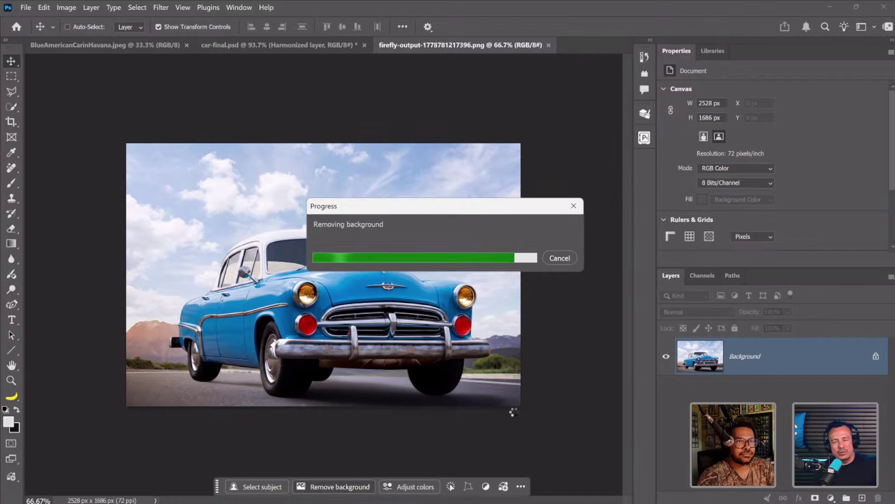
{"action": "left_click_drag", "start_coordinate": [392, 317], "coordinate": [342, 271]}
- Convert the new car layer to a Smart Object and scale it down to fit over the earlier car on the road
{"action": "right_click", "coordinate": [851, 362]}
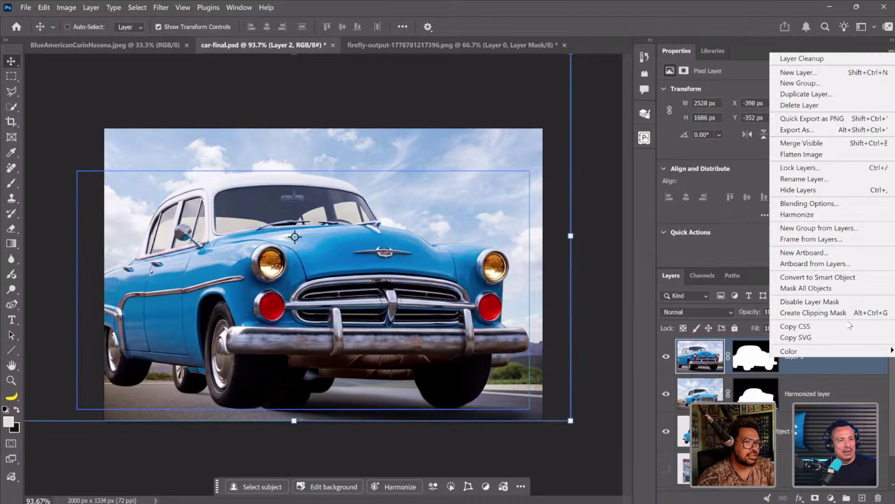
{"action": "left_click", "coordinate": [838, 278]}
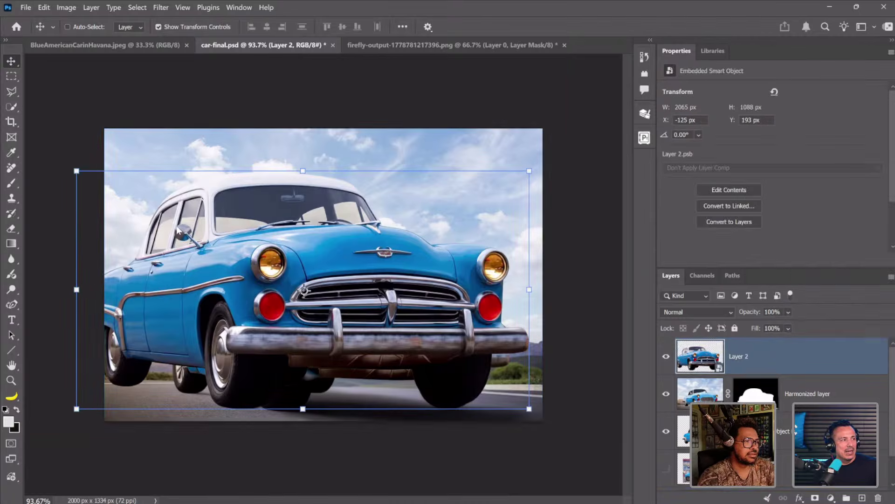
{"action": "left_click_drag", "start_coordinate": [76, 172], "coordinate": [146, 218]}
{"action": "left_click_drag", "start_coordinate": [220, 310], "coordinate": [218, 311]}
{"action": "key", "text": "Return"}
- Hide the older car layers and harmonize the new car with the background, choosing the third variation
{"action": "left_click_drag", "start_coordinate": [665, 403], "coordinate": [665, 430]}
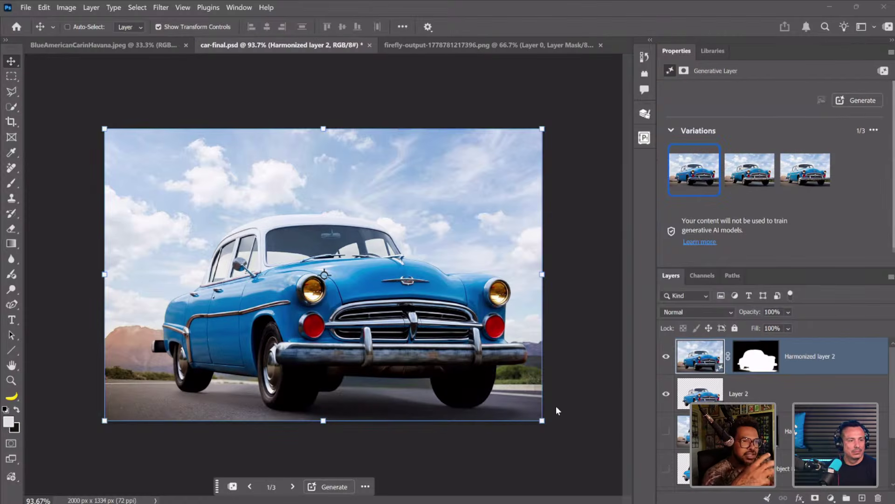
{"action": "left_click", "coordinate": [810, 177]}
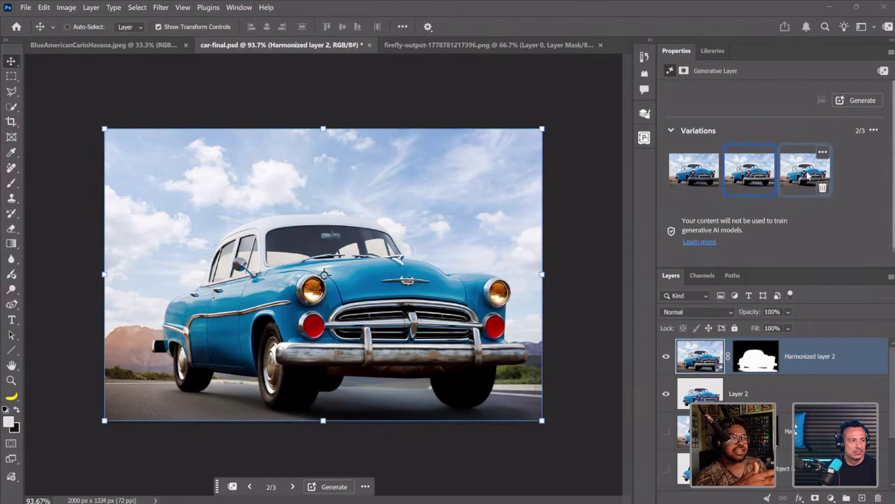
{"action": "left_click", "coordinate": [754, 175]}
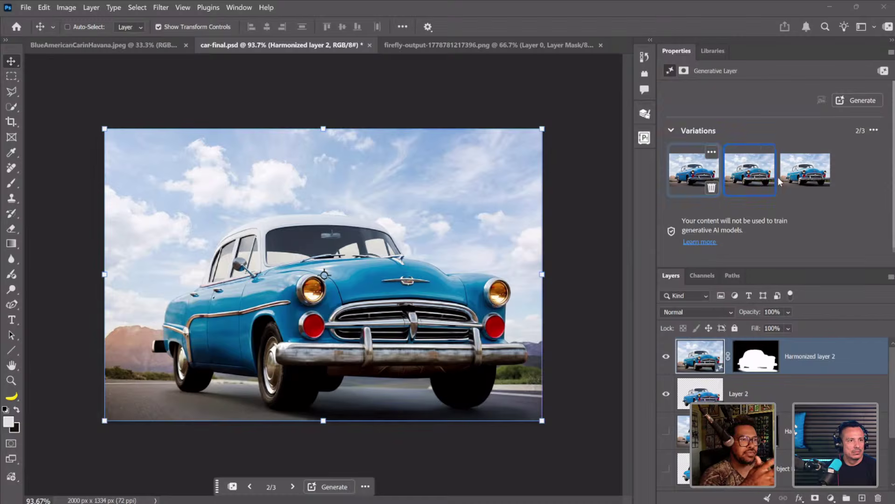
{"action": "left_click", "coordinate": [805, 172]}
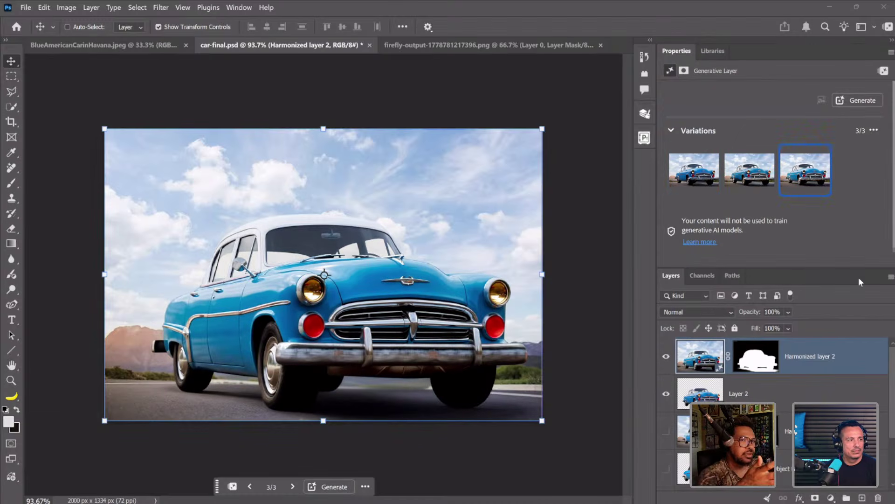
- Hide Layer 2, show the Rotate Object layer, and toggle Harmonized layer 2 to compare the new car with the earlier one
{"action": "left_click", "coordinate": [666, 393]}
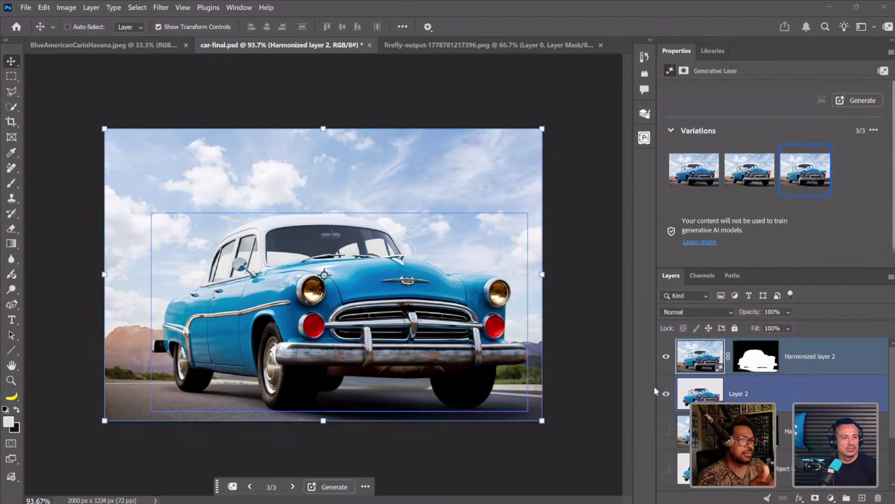
{"action": "left_click", "coordinate": [666, 468]}
{"action": "left_click", "coordinate": [666, 357]}
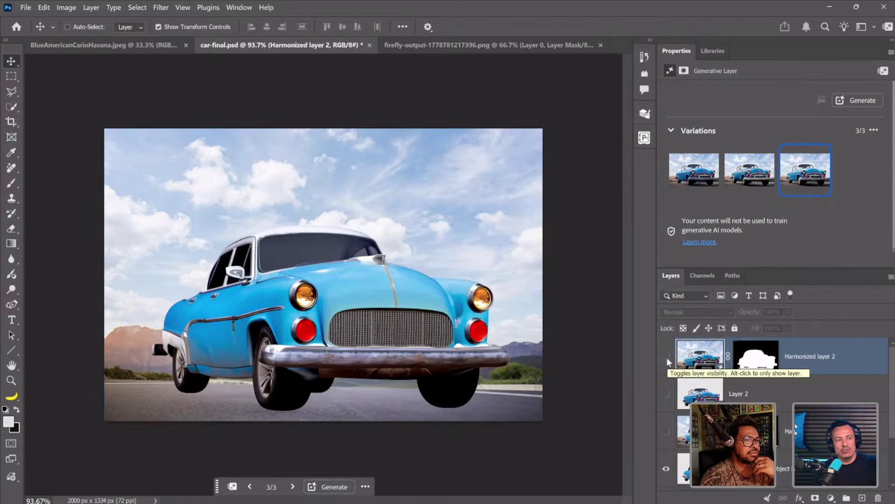
{"action": "left_click", "coordinate": [667, 358]}
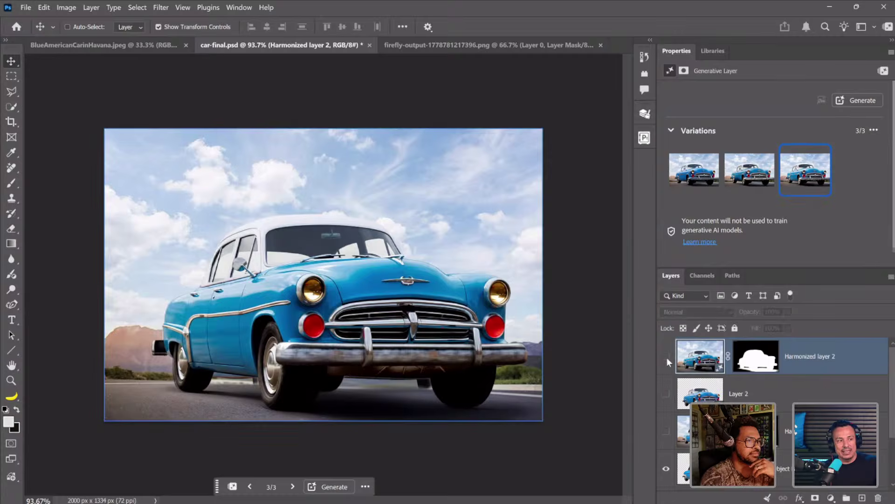
{"action": "left_click", "coordinate": [666, 358]}
{"action": "left_click", "coordinate": [667, 357]}
{"action": "left_click", "coordinate": [666, 357]}
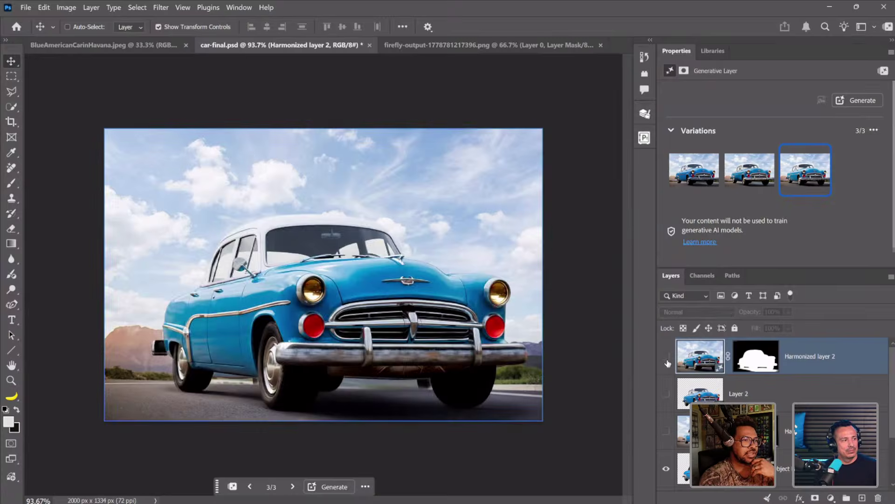
{"action": "left_click", "coordinate": [666, 357]}
{"action": "left_click", "coordinate": [666, 358]}
{"action": "left_click", "coordinate": [666, 357]}
{"action": "left_click", "coordinate": [666, 358]}
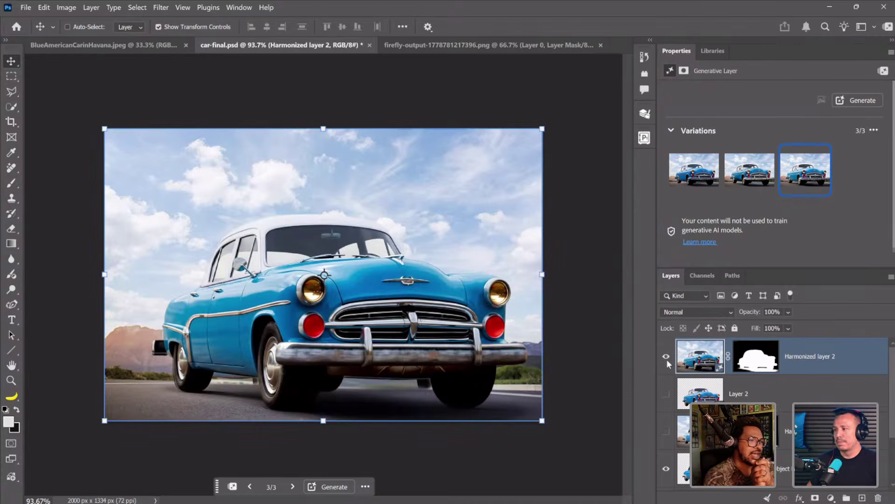